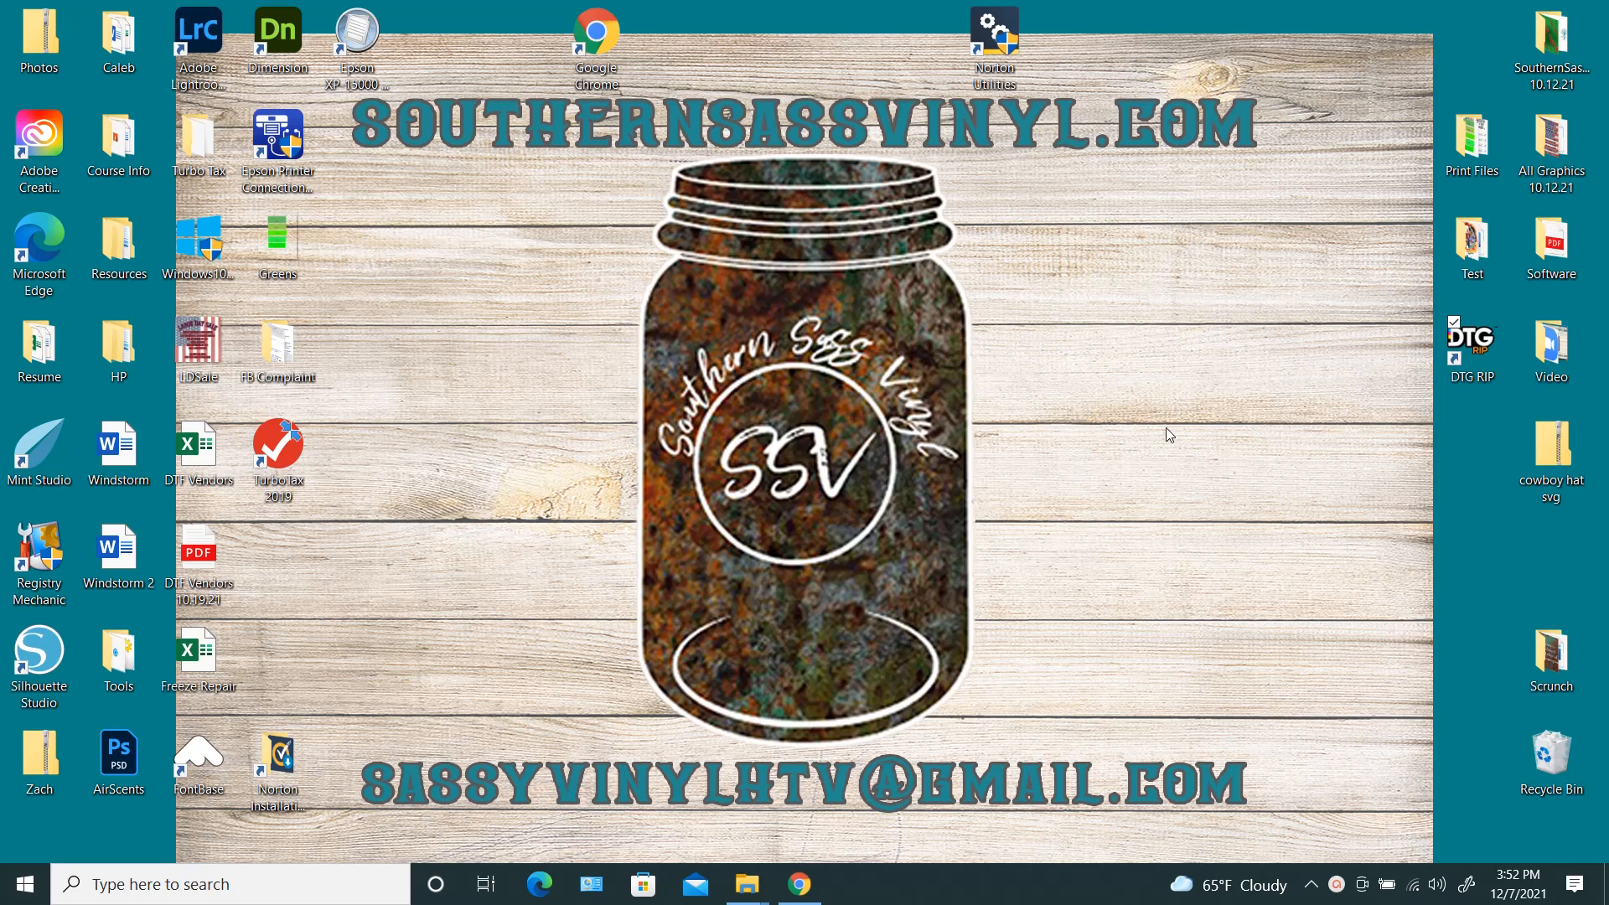
Step: Open DTG RIP with the page grid hidden and the layout settings displayed
double_click(1478, 337)
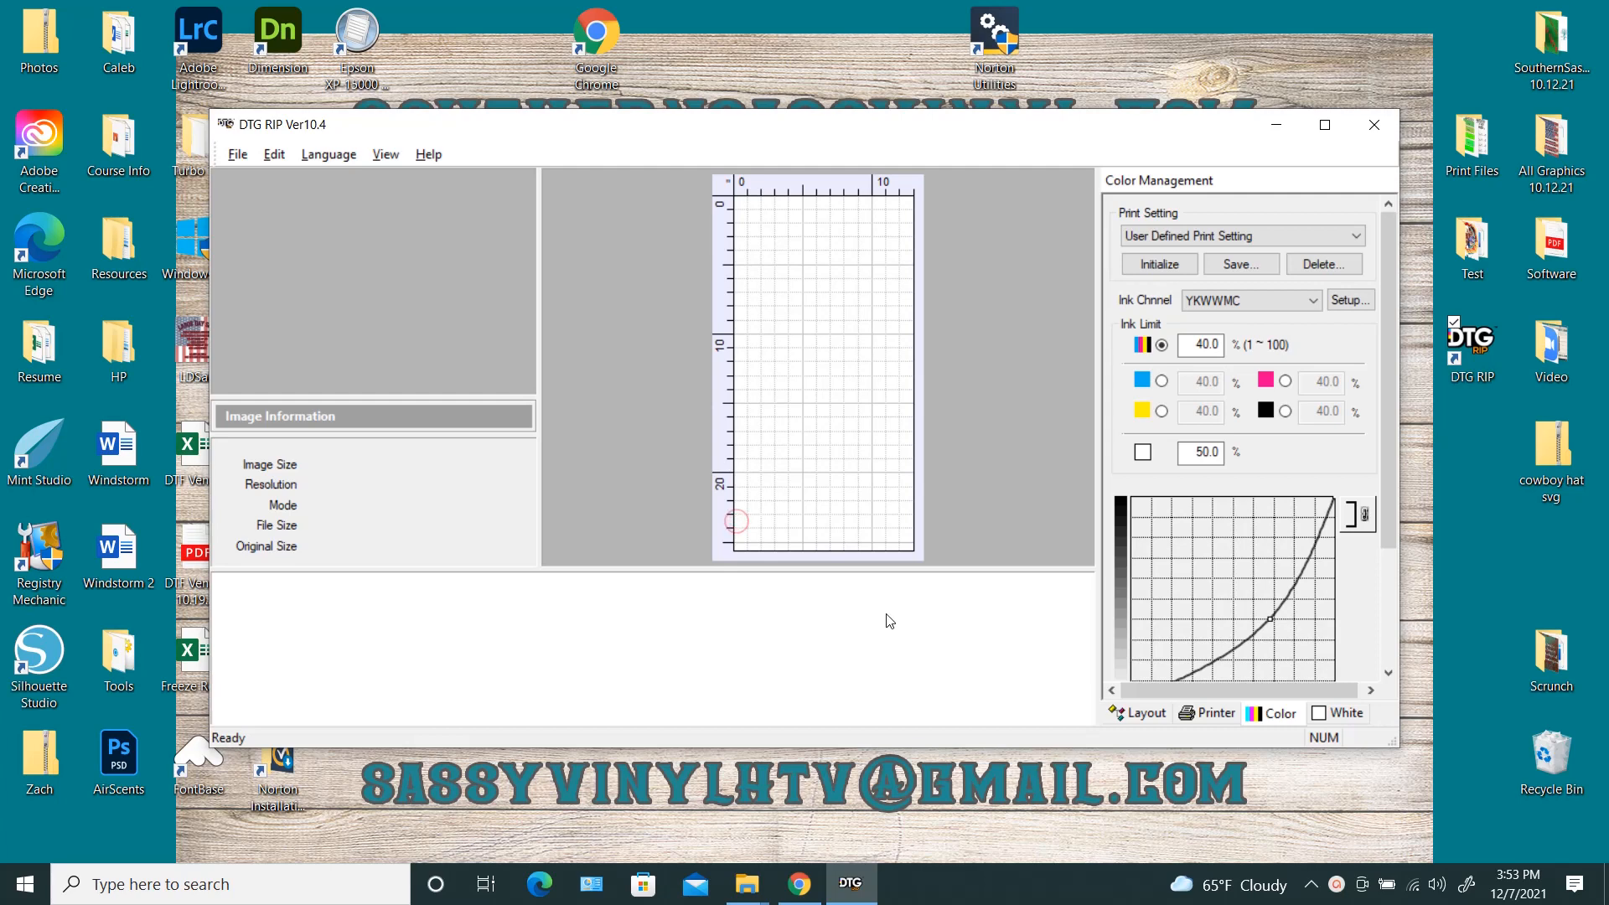
left_click(385, 154)
left_click(397, 237)
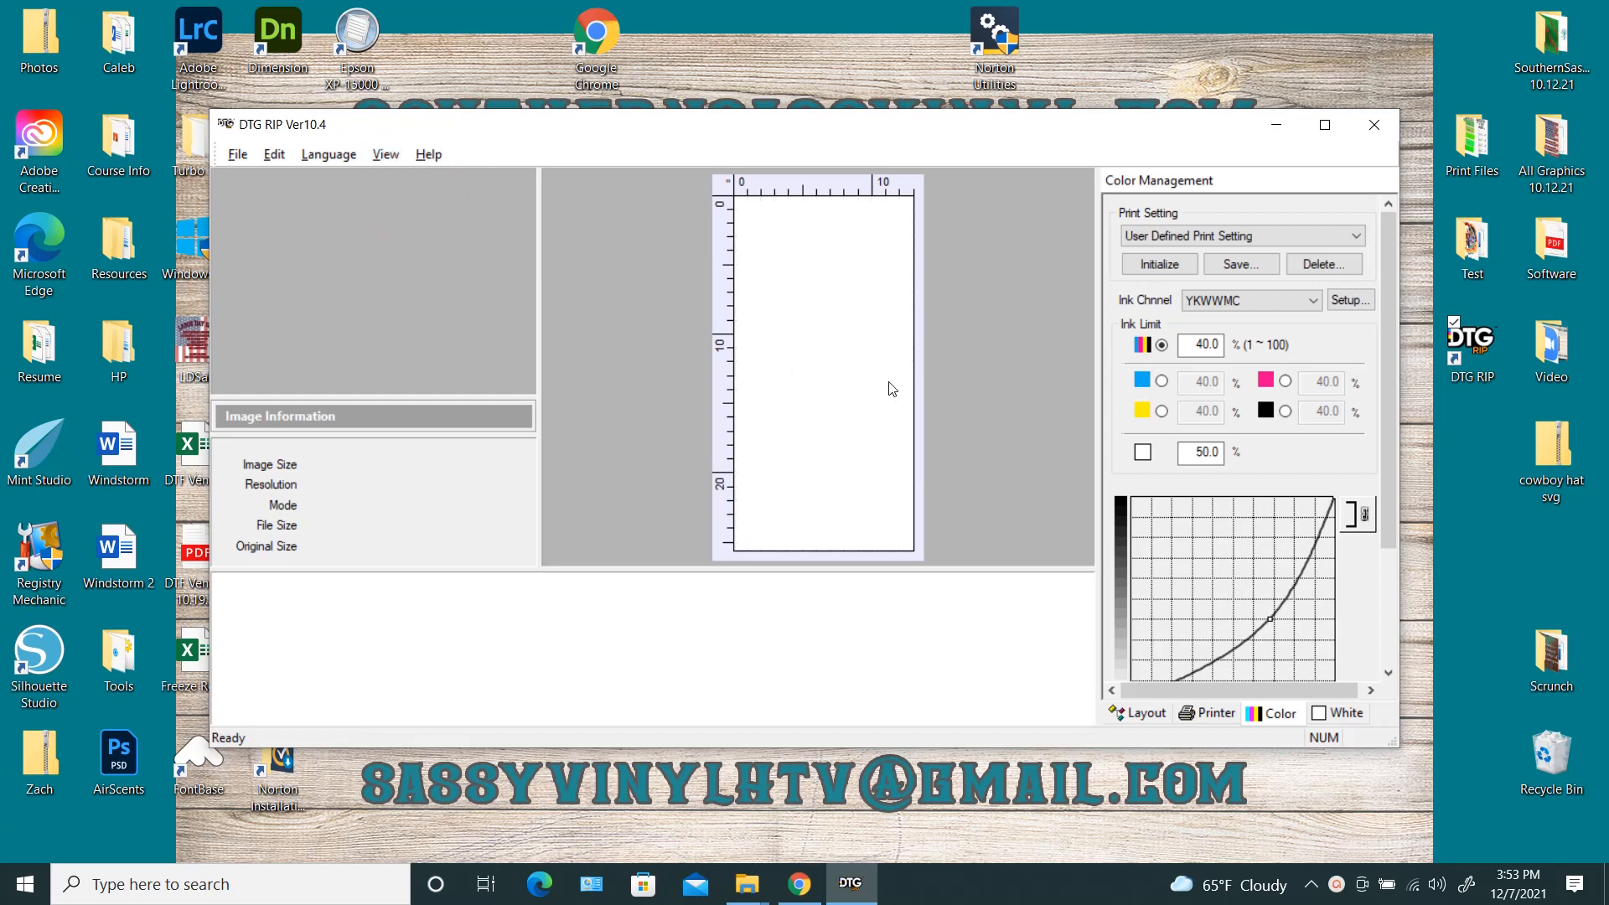
left_click(1144, 714)
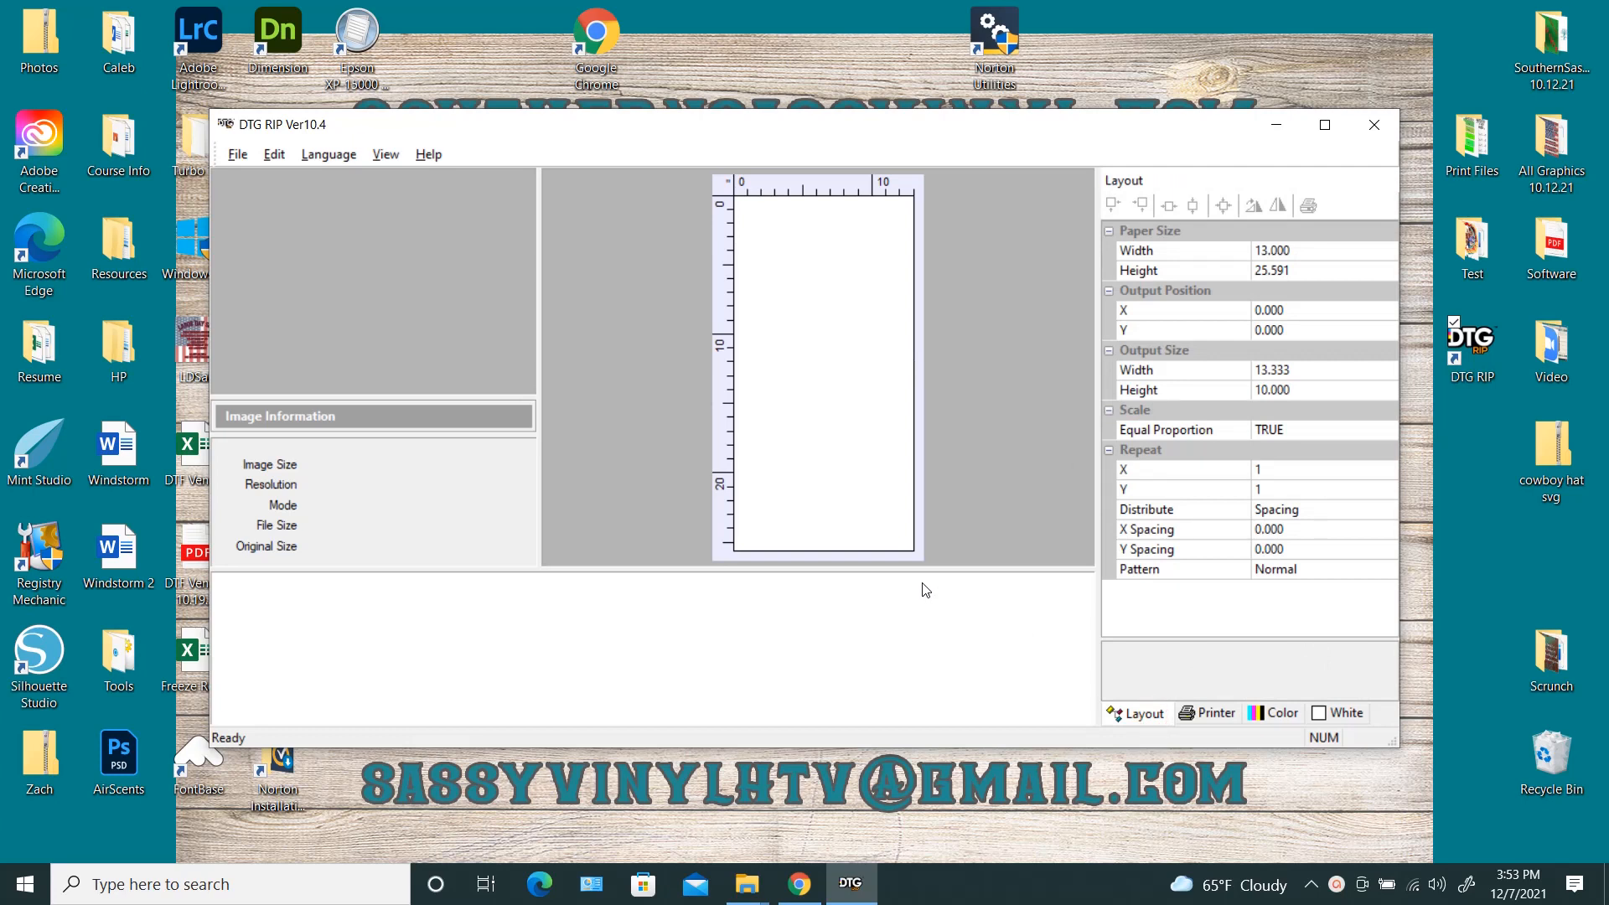
Step: Show the page grid again and inspect the paper width and height settings
left_click(385, 157)
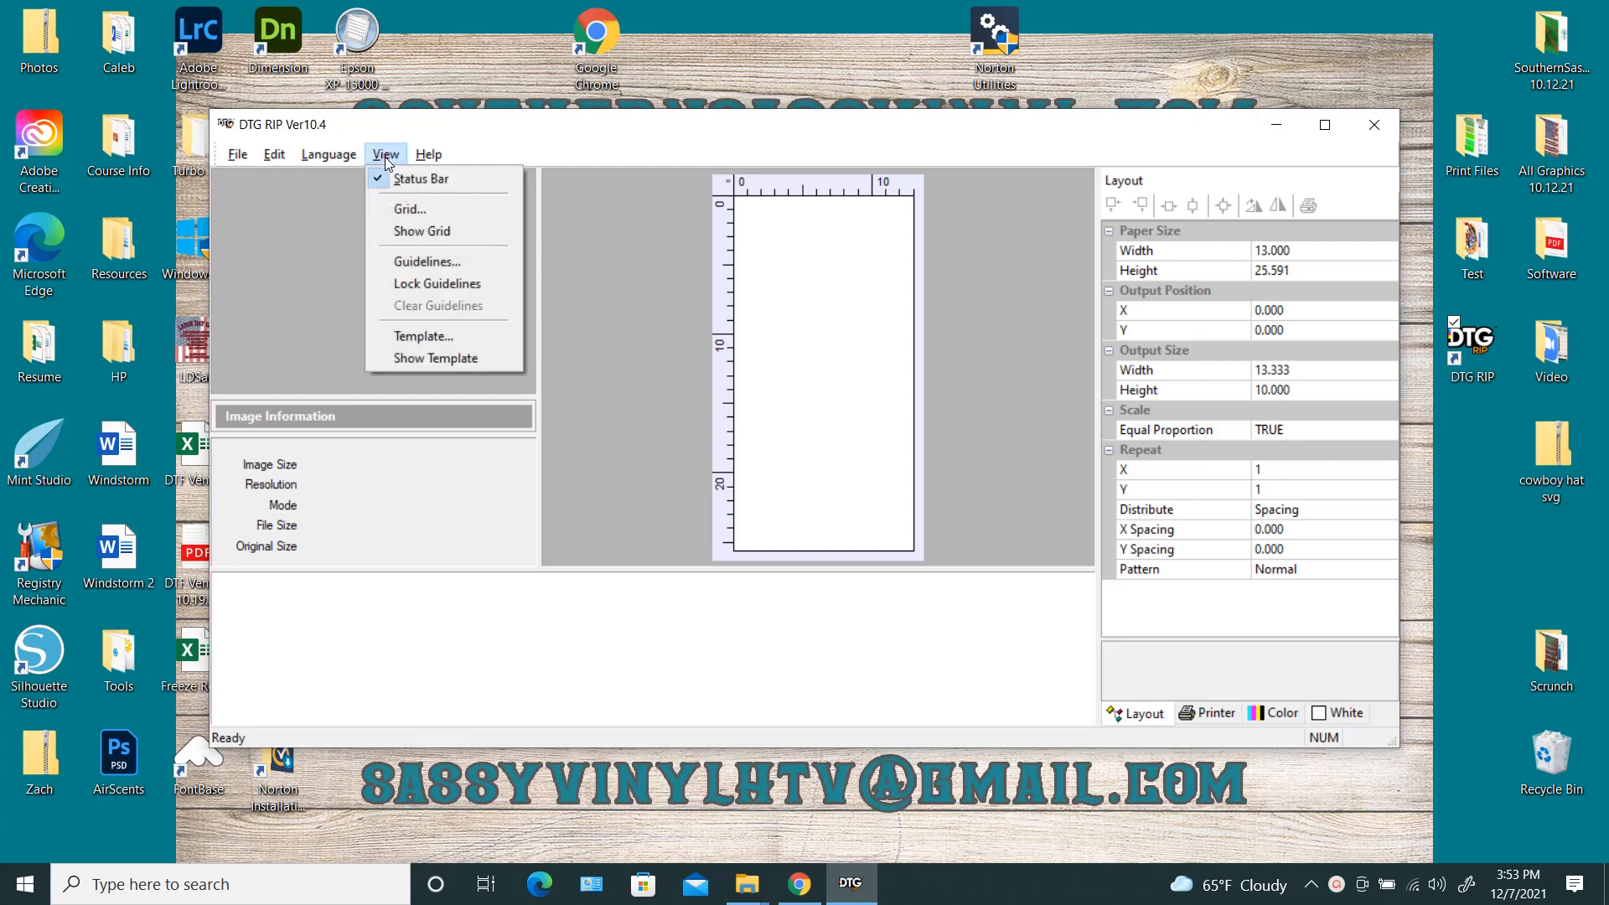
left_click(399, 231)
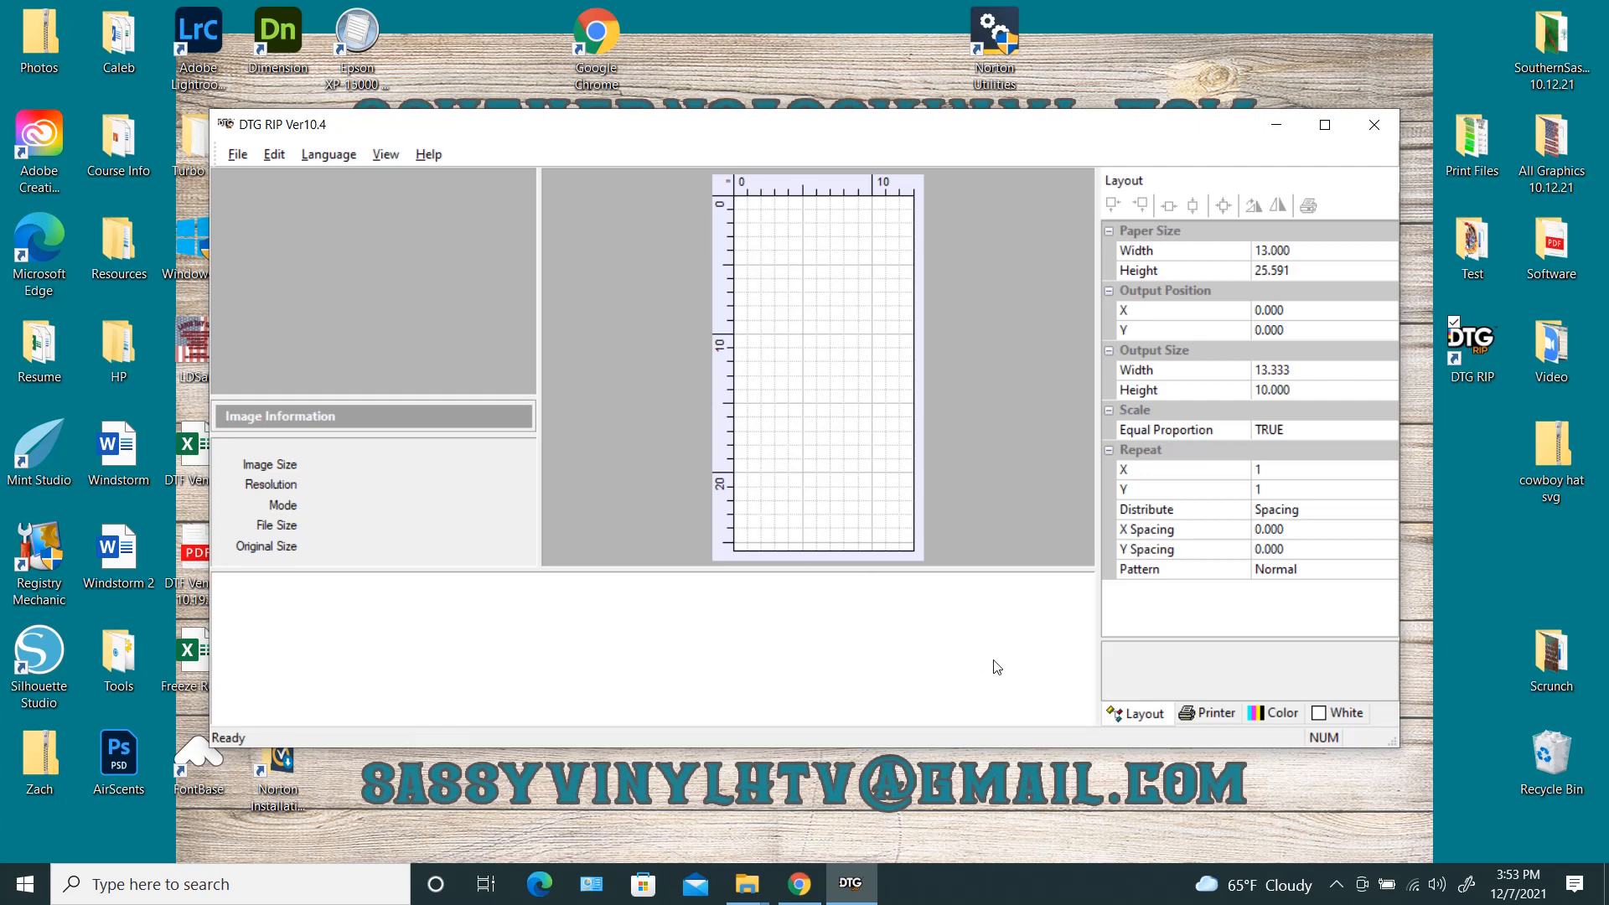
left_click(1301, 251)
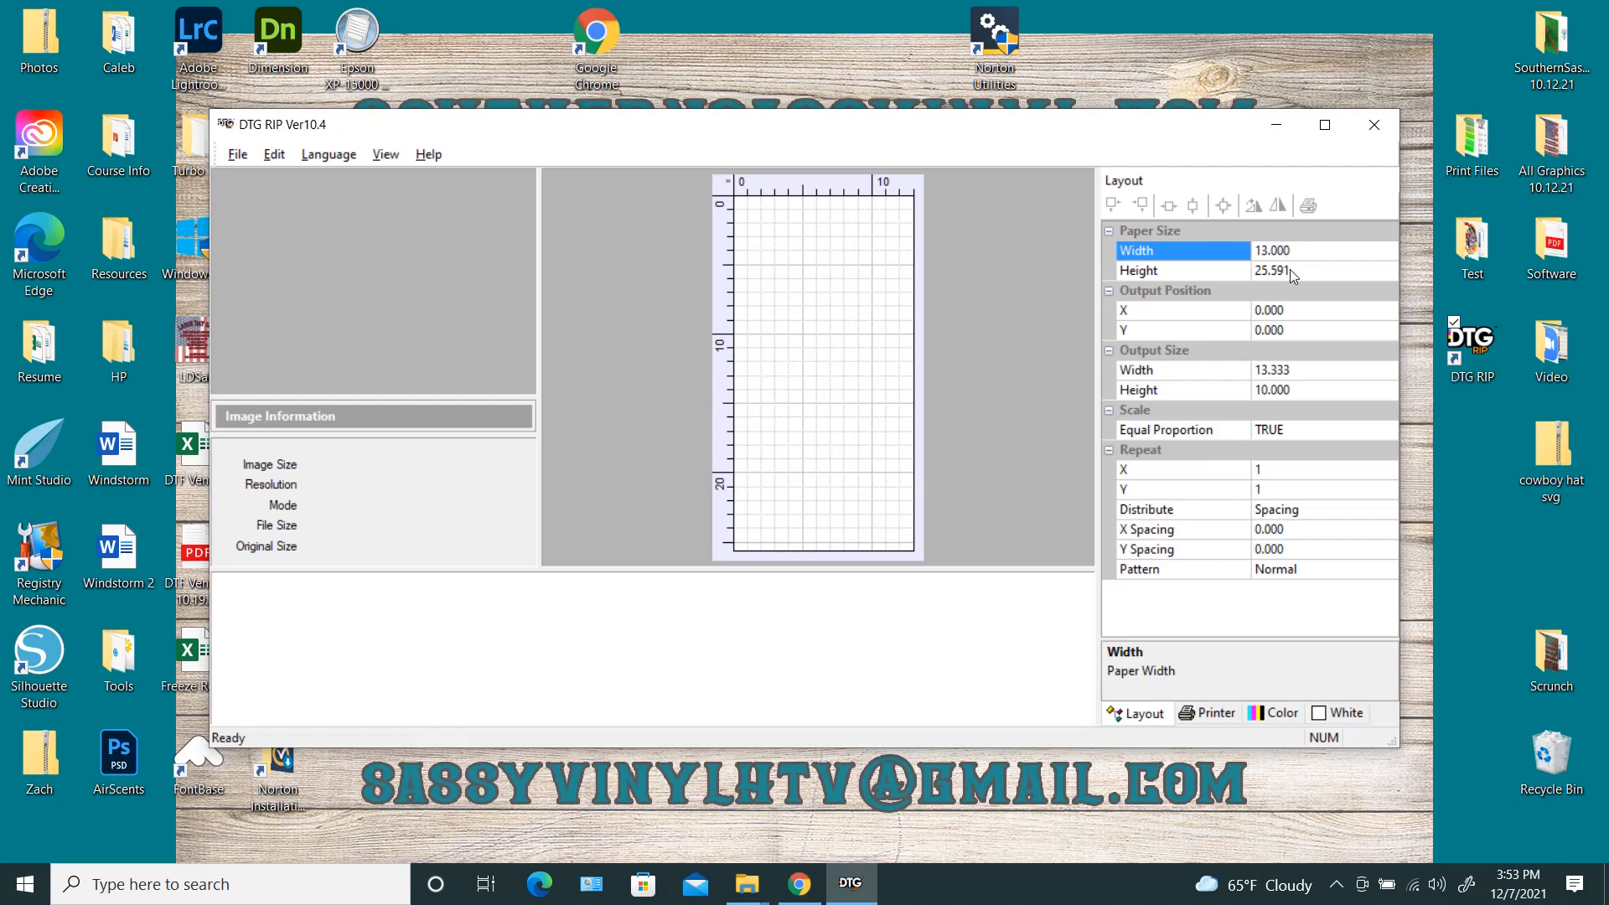
left_click(1290, 269)
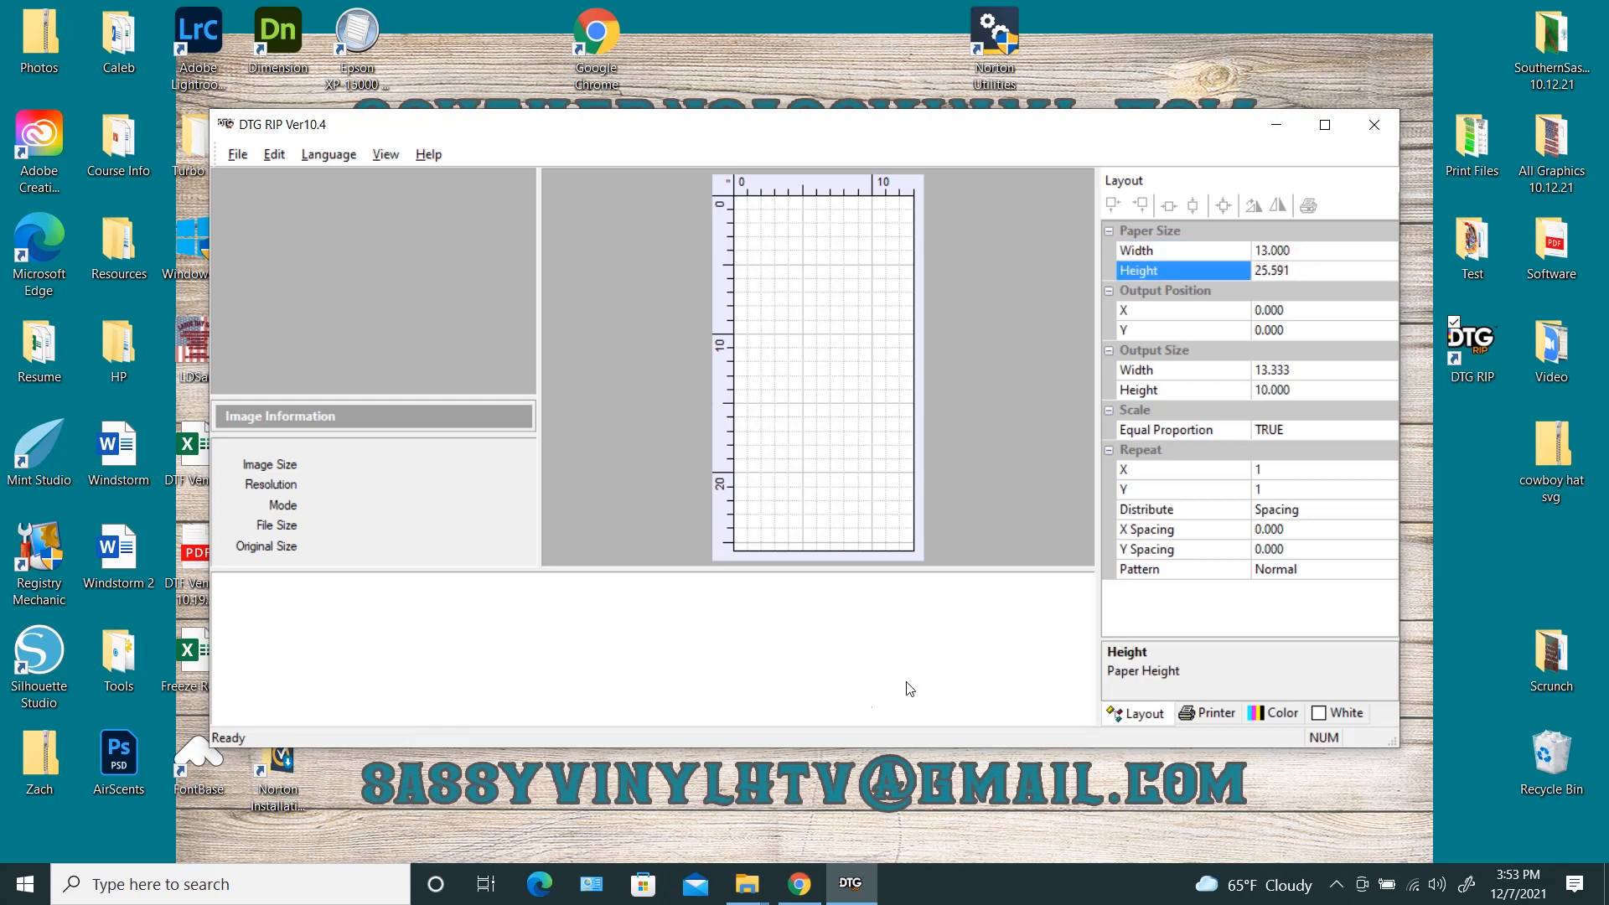
Step: Load the TAGGED image from the CountryWestern folder into DTG RIP and center it horizontally, about 1.2 inches down the page
left_click(748, 884)
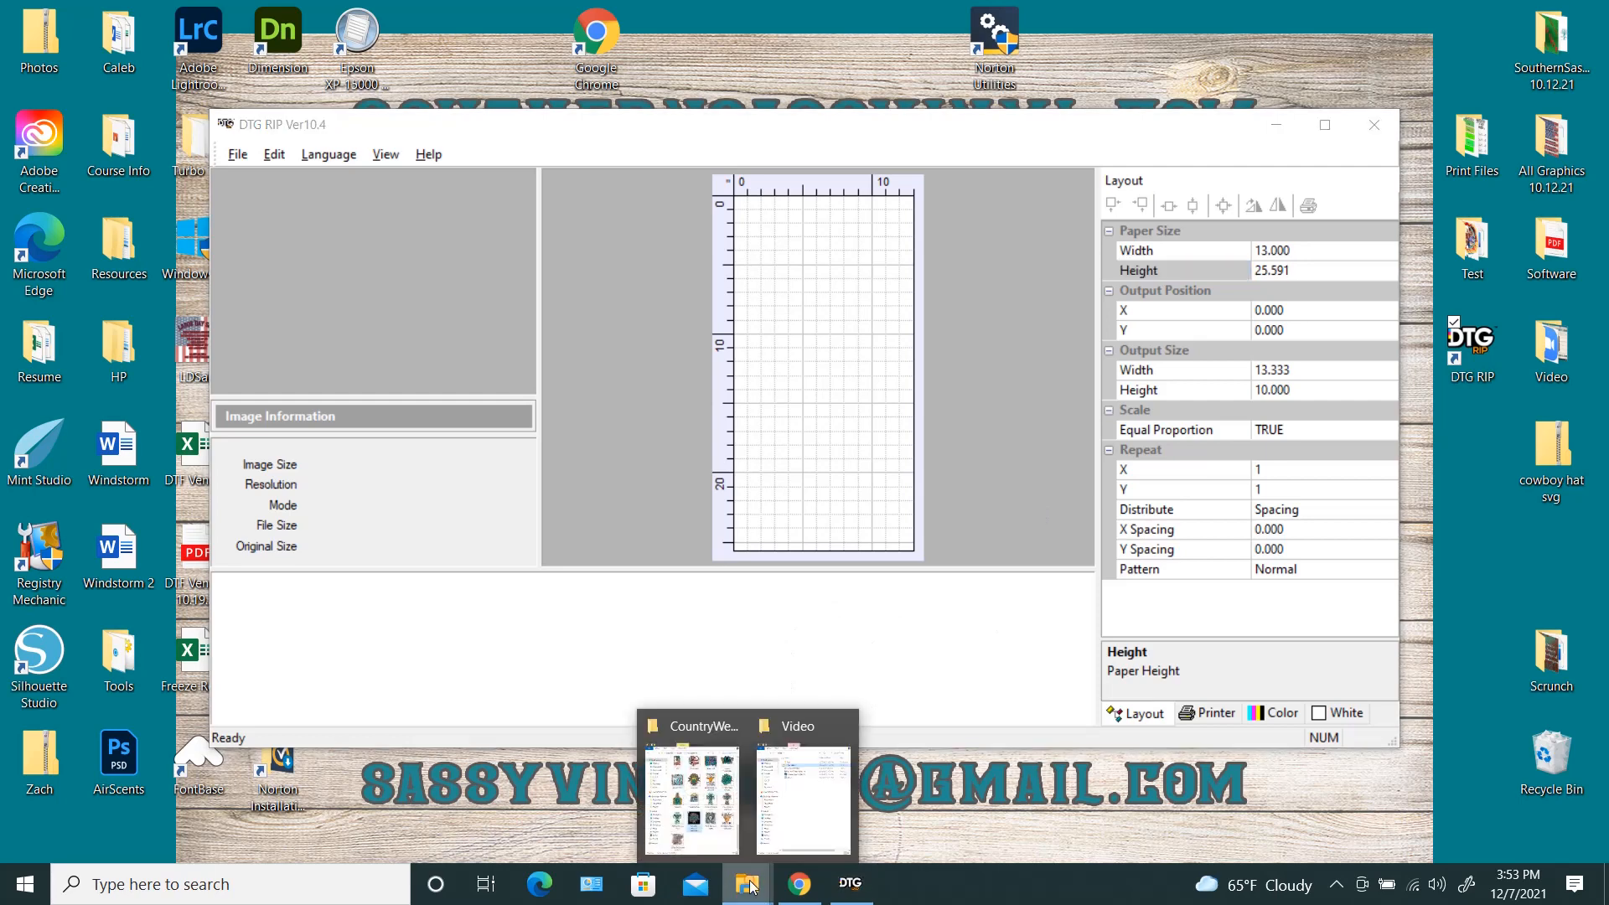
left_click(692, 796)
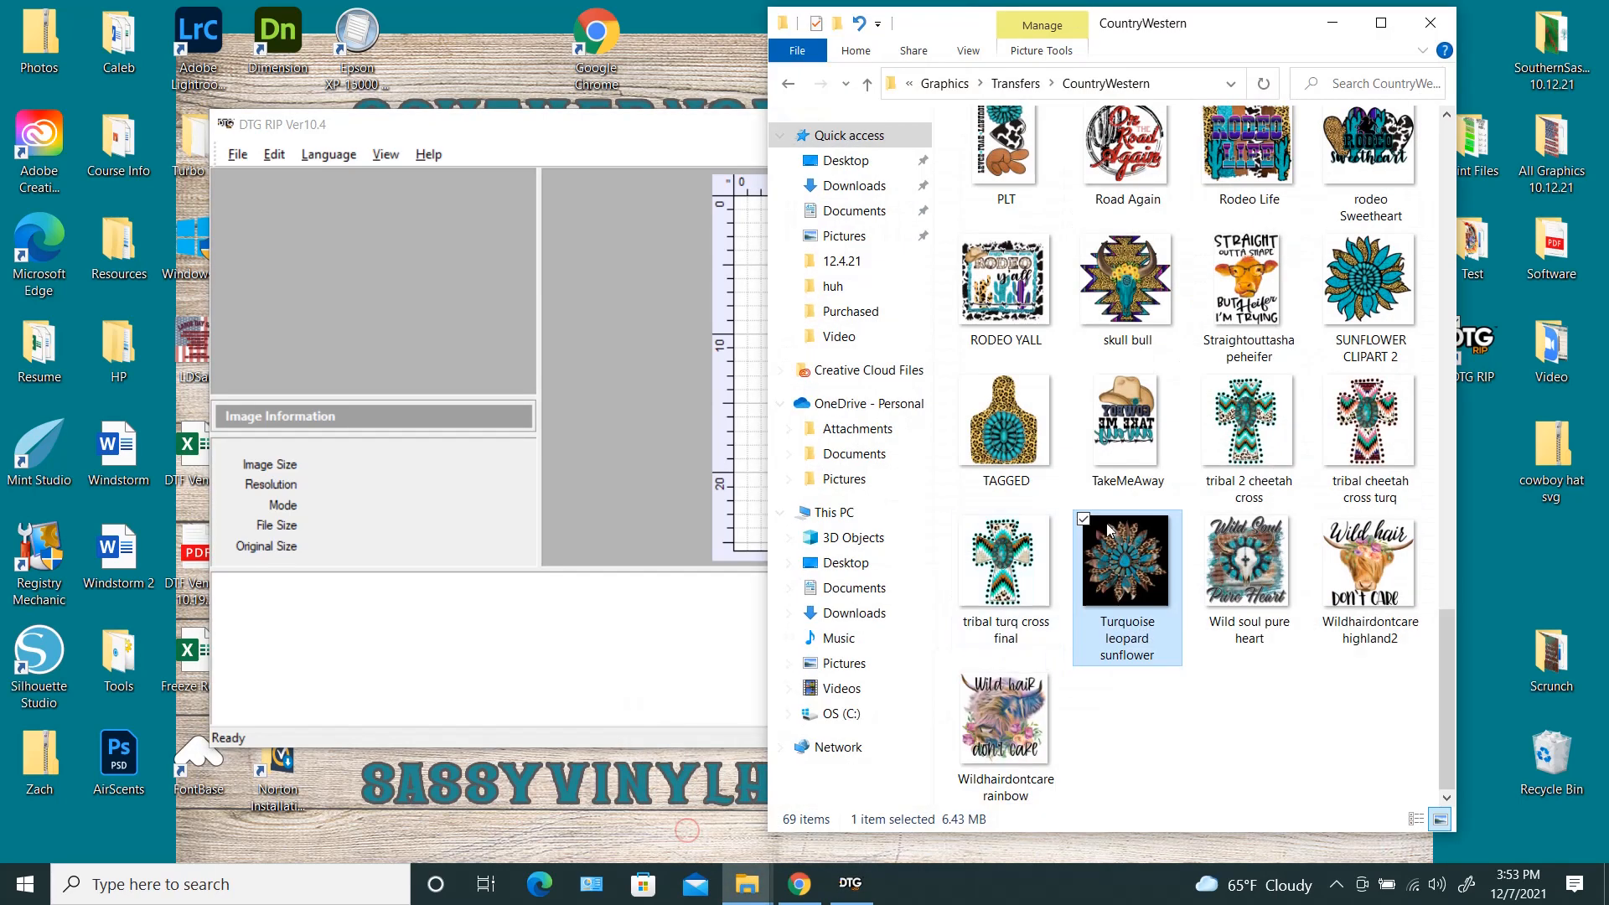
left_click(1019, 434)
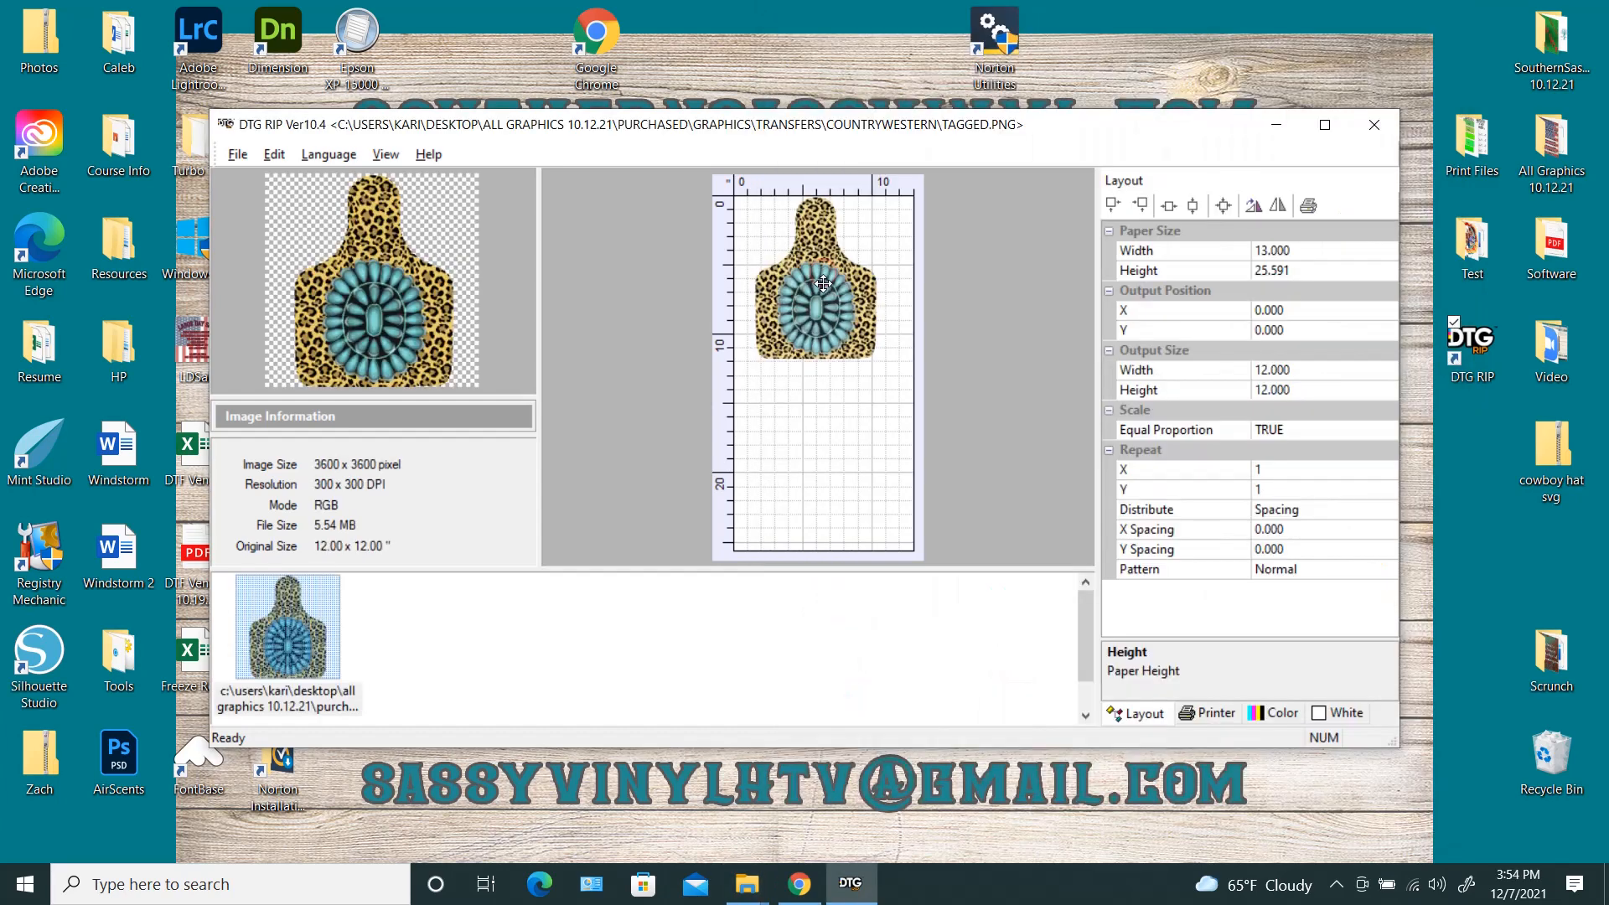
left_click_drag(817, 289, 823, 320)
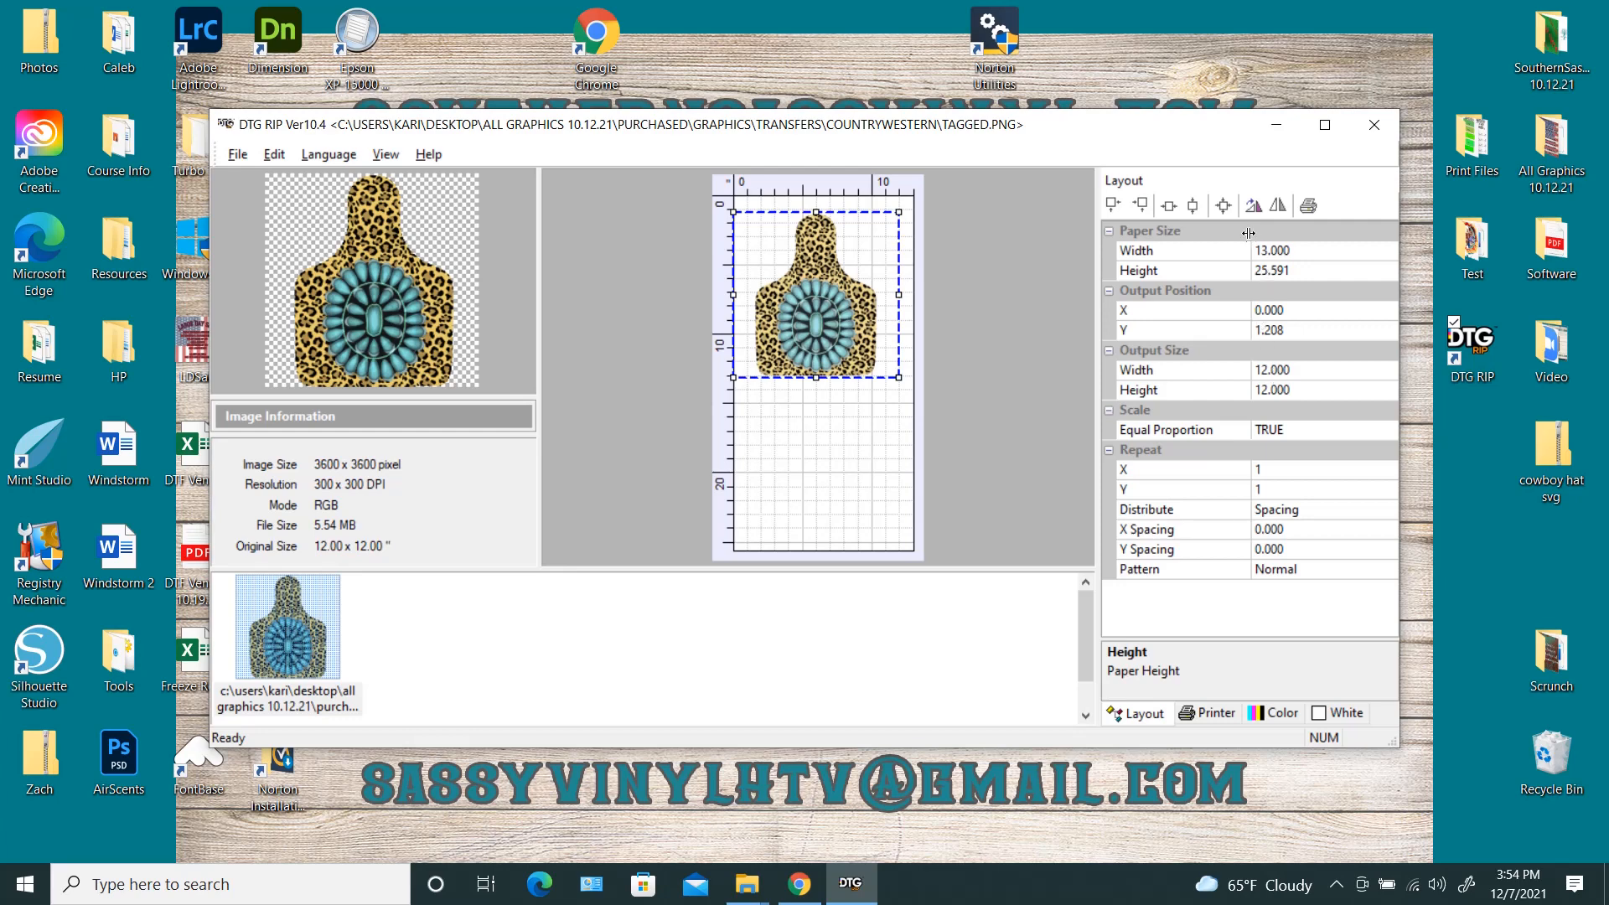
left_click(1170, 211)
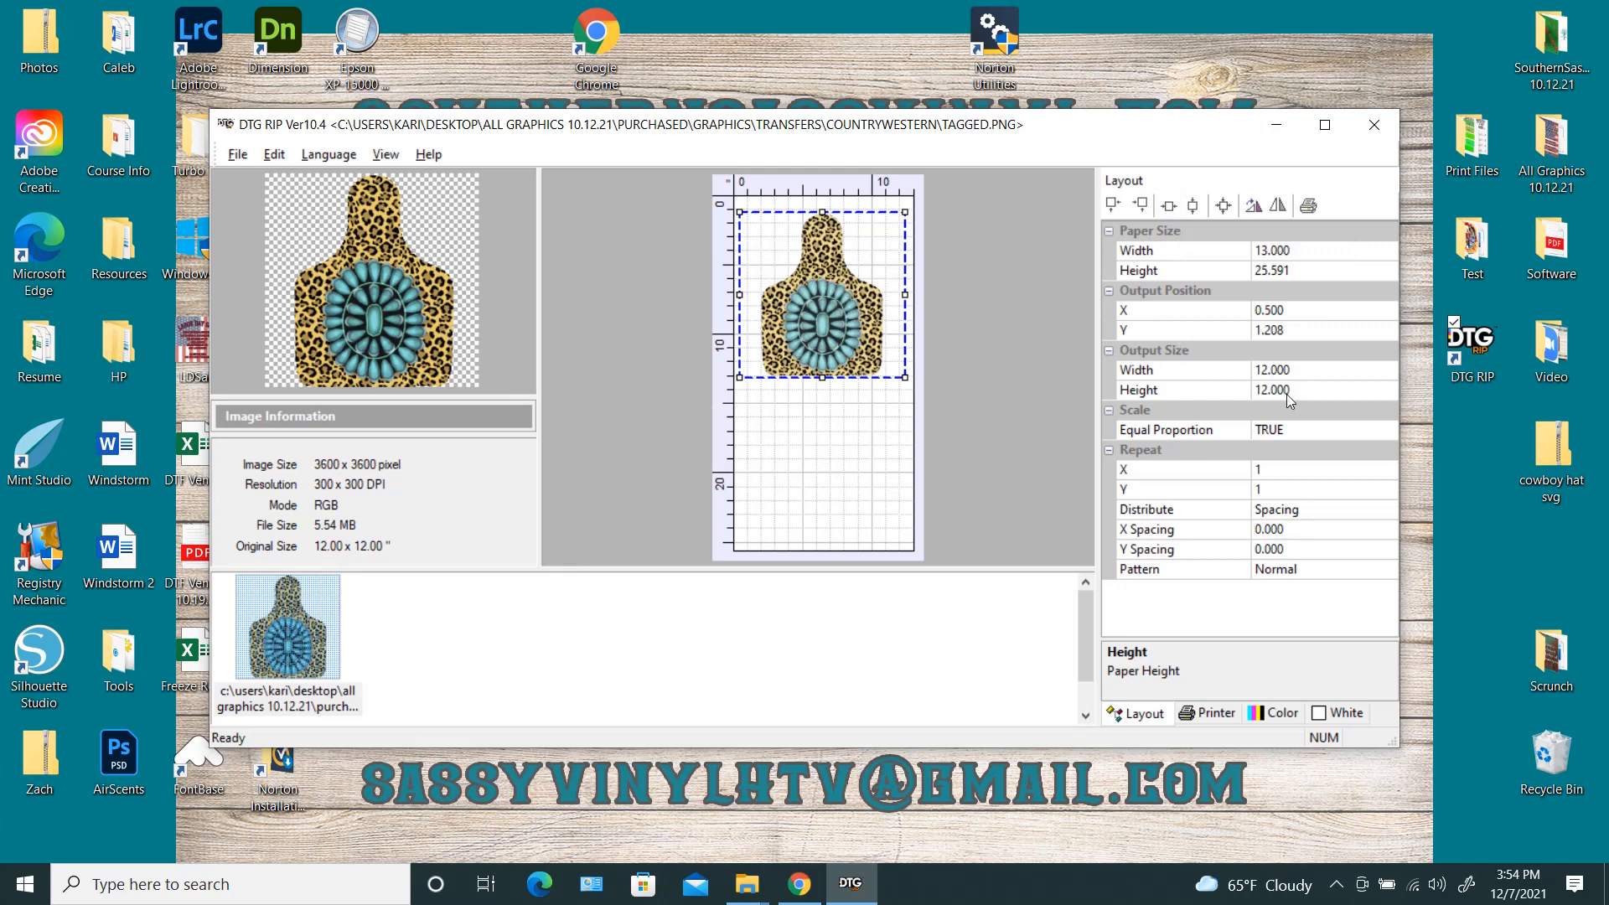
Step: Set the paper height to 15 inches and mirror the loaded design horizontally
left_click(1297, 277)
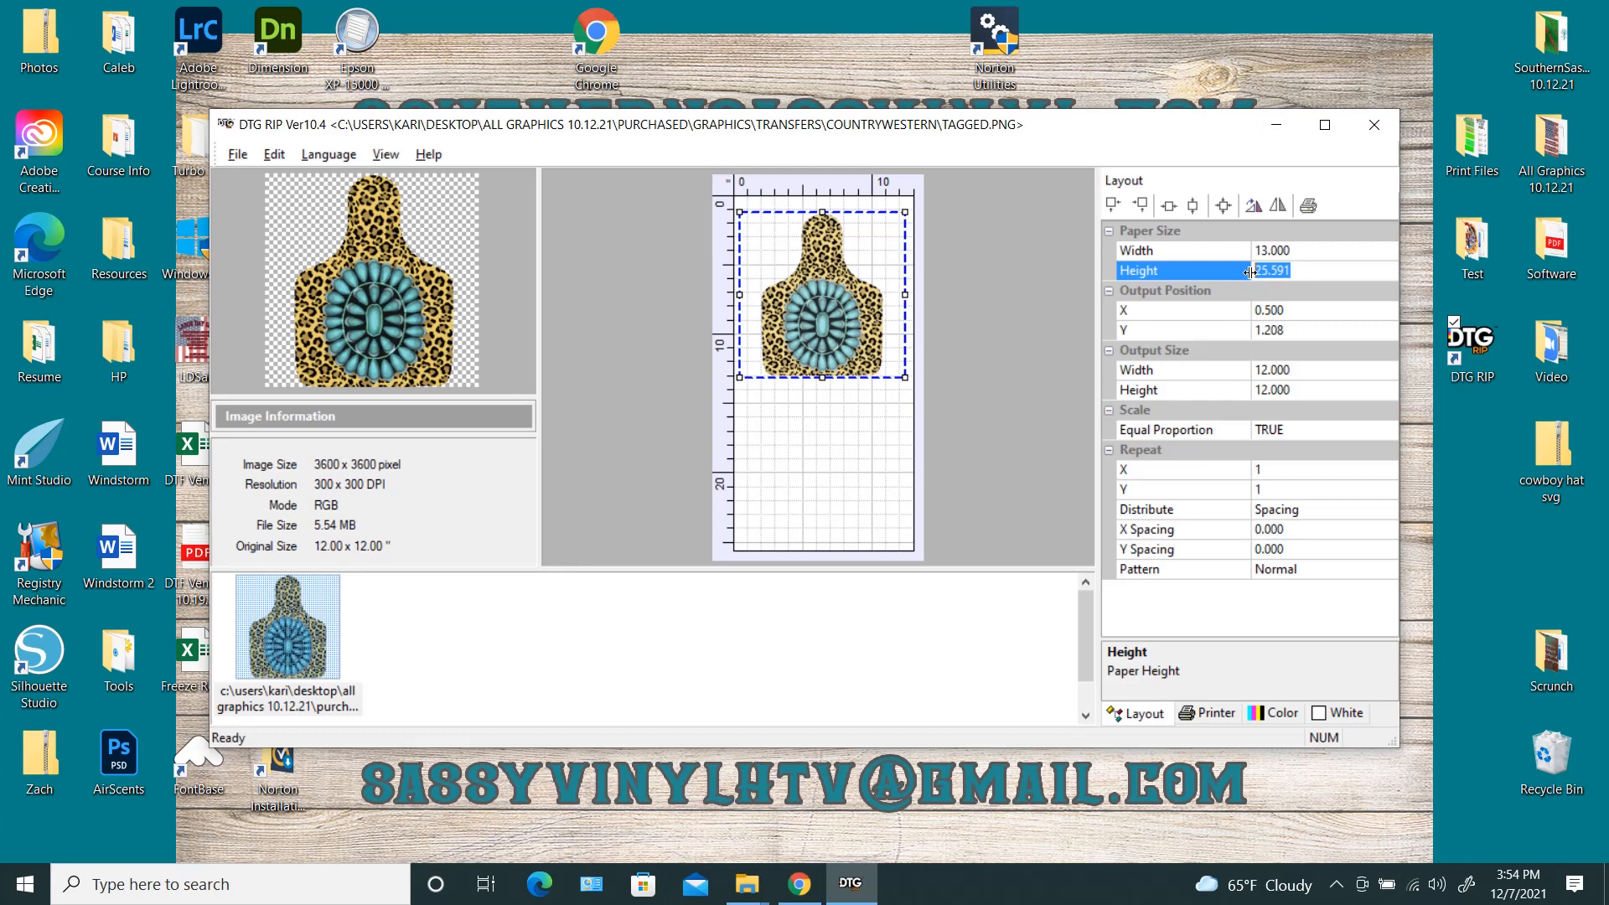
type("15")
key("Return")
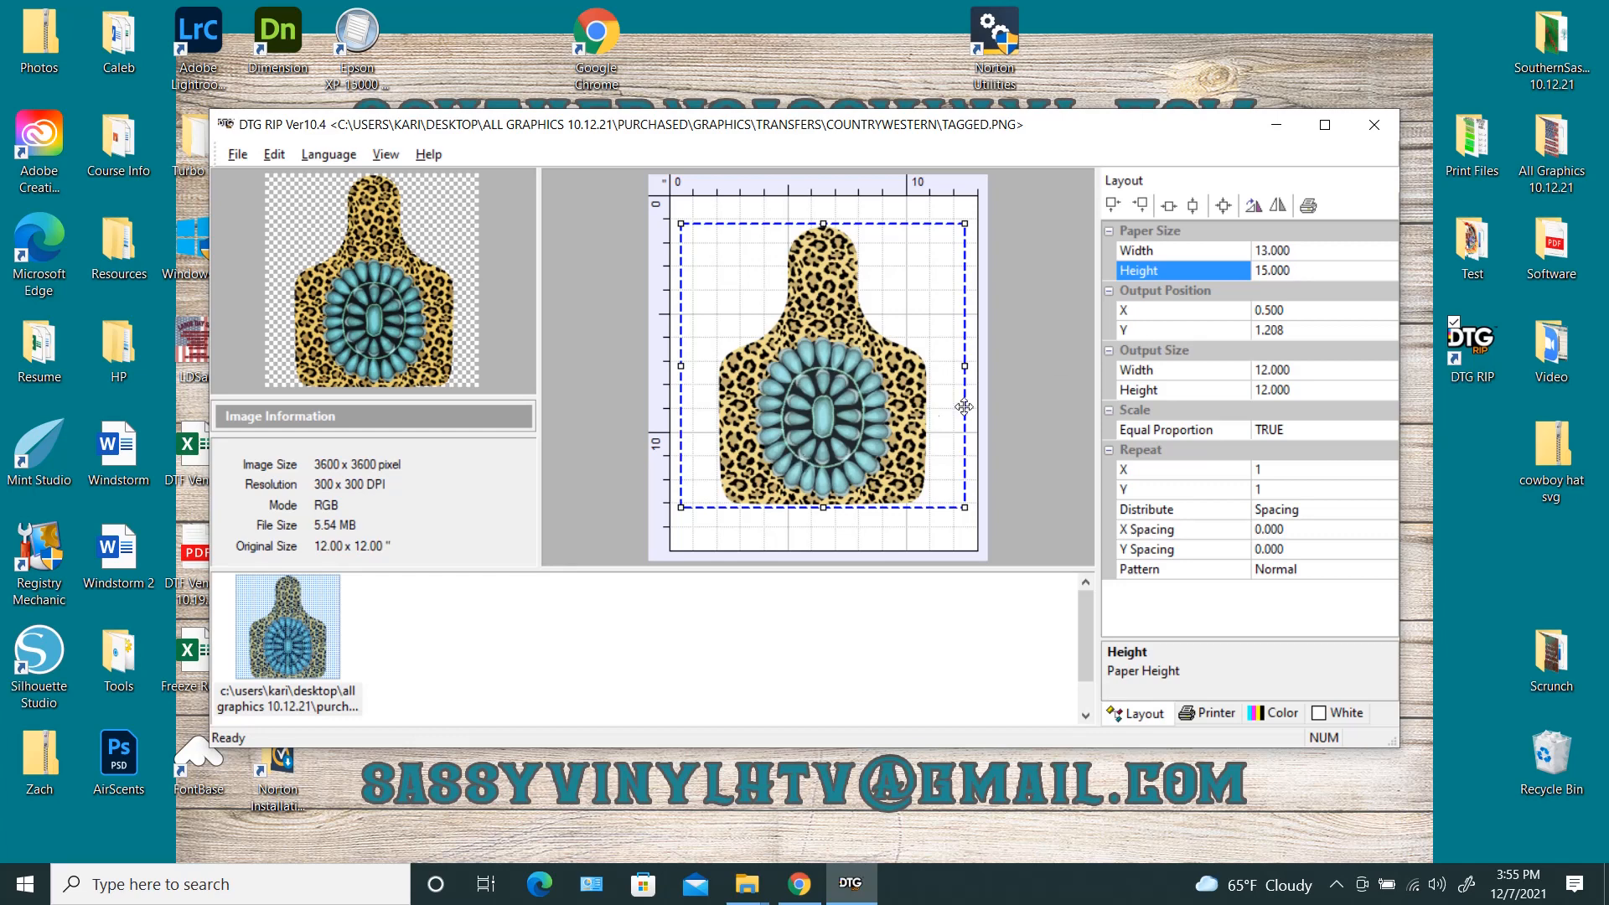
left_click(1278, 206)
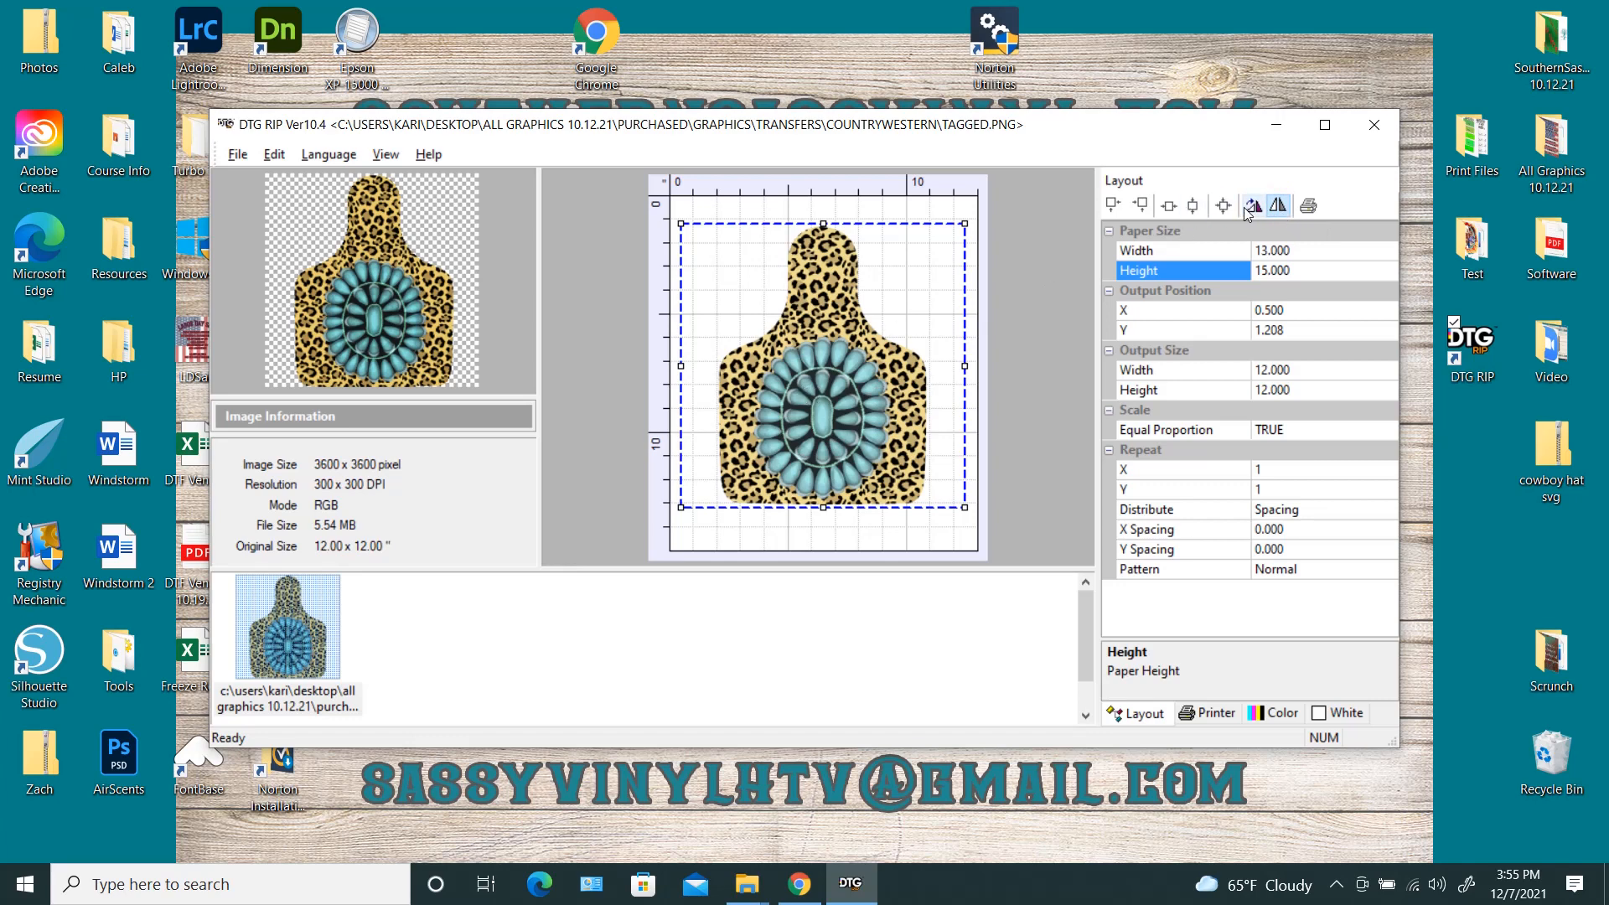
Step: Rotate the design through a full turn in 90-degree increments
left_click(1251, 207)
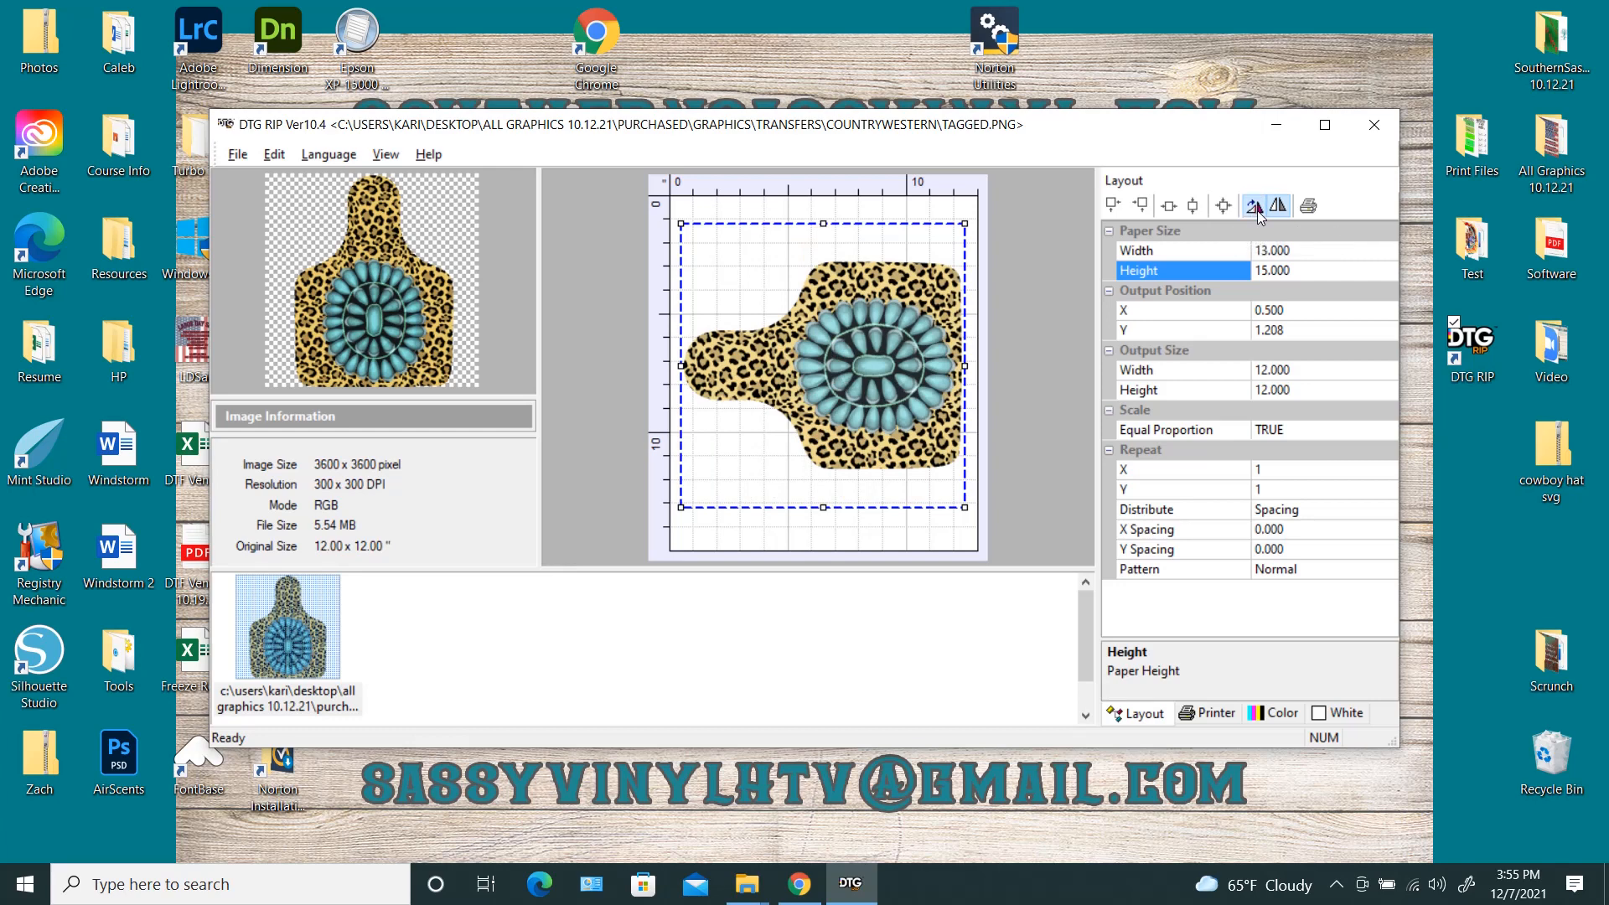
left_click(1257, 210)
left_click(1257, 210)
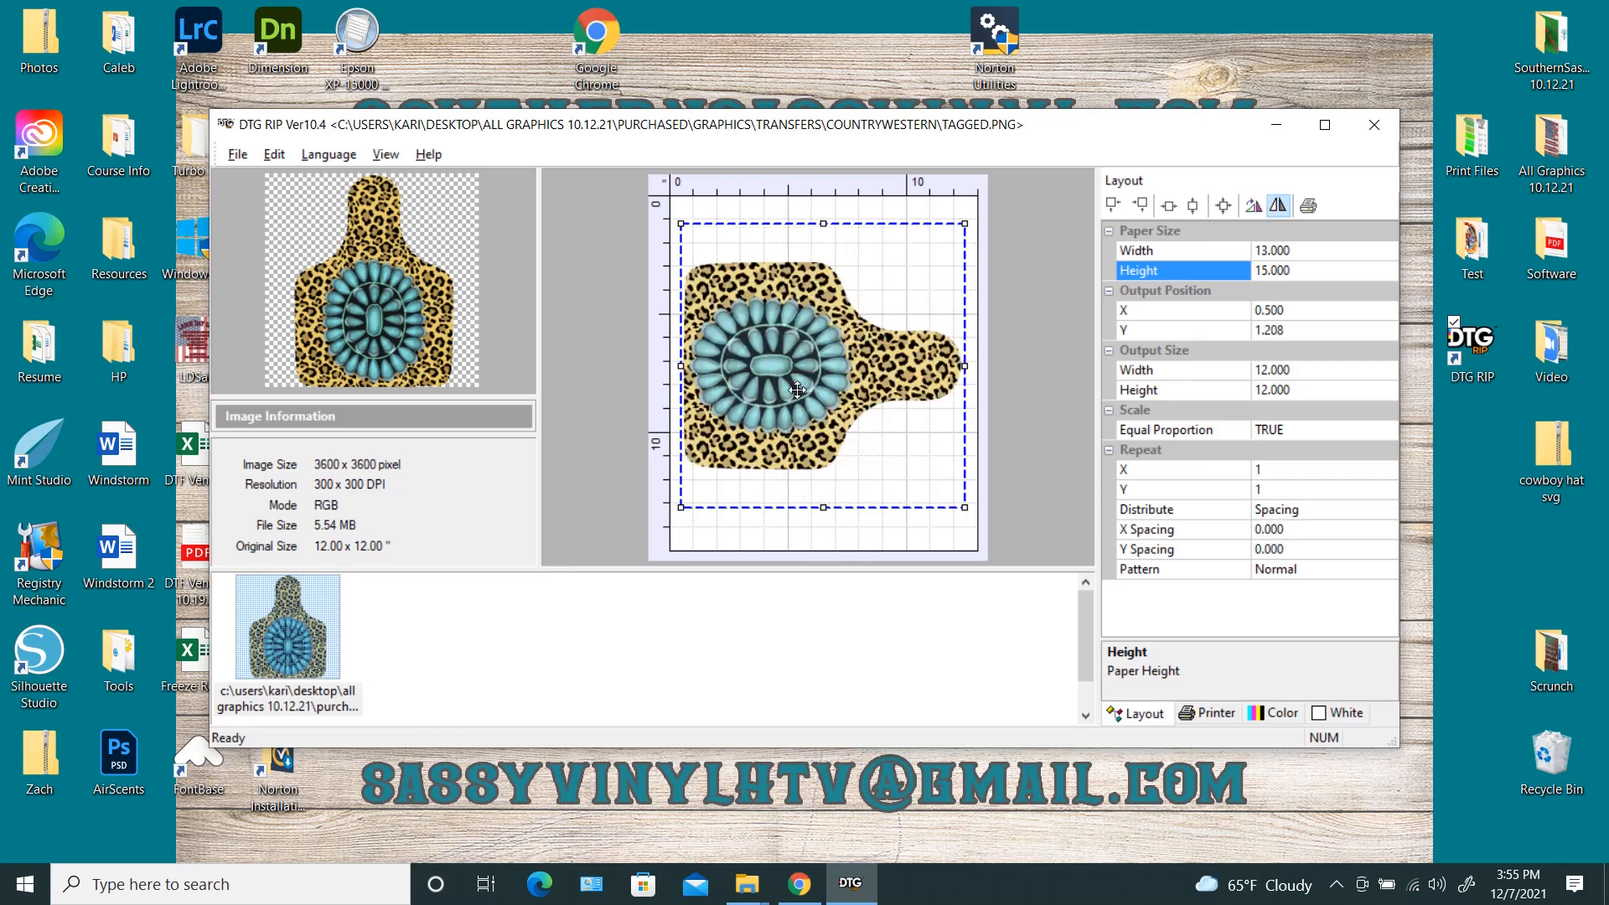
left_click(1254, 206)
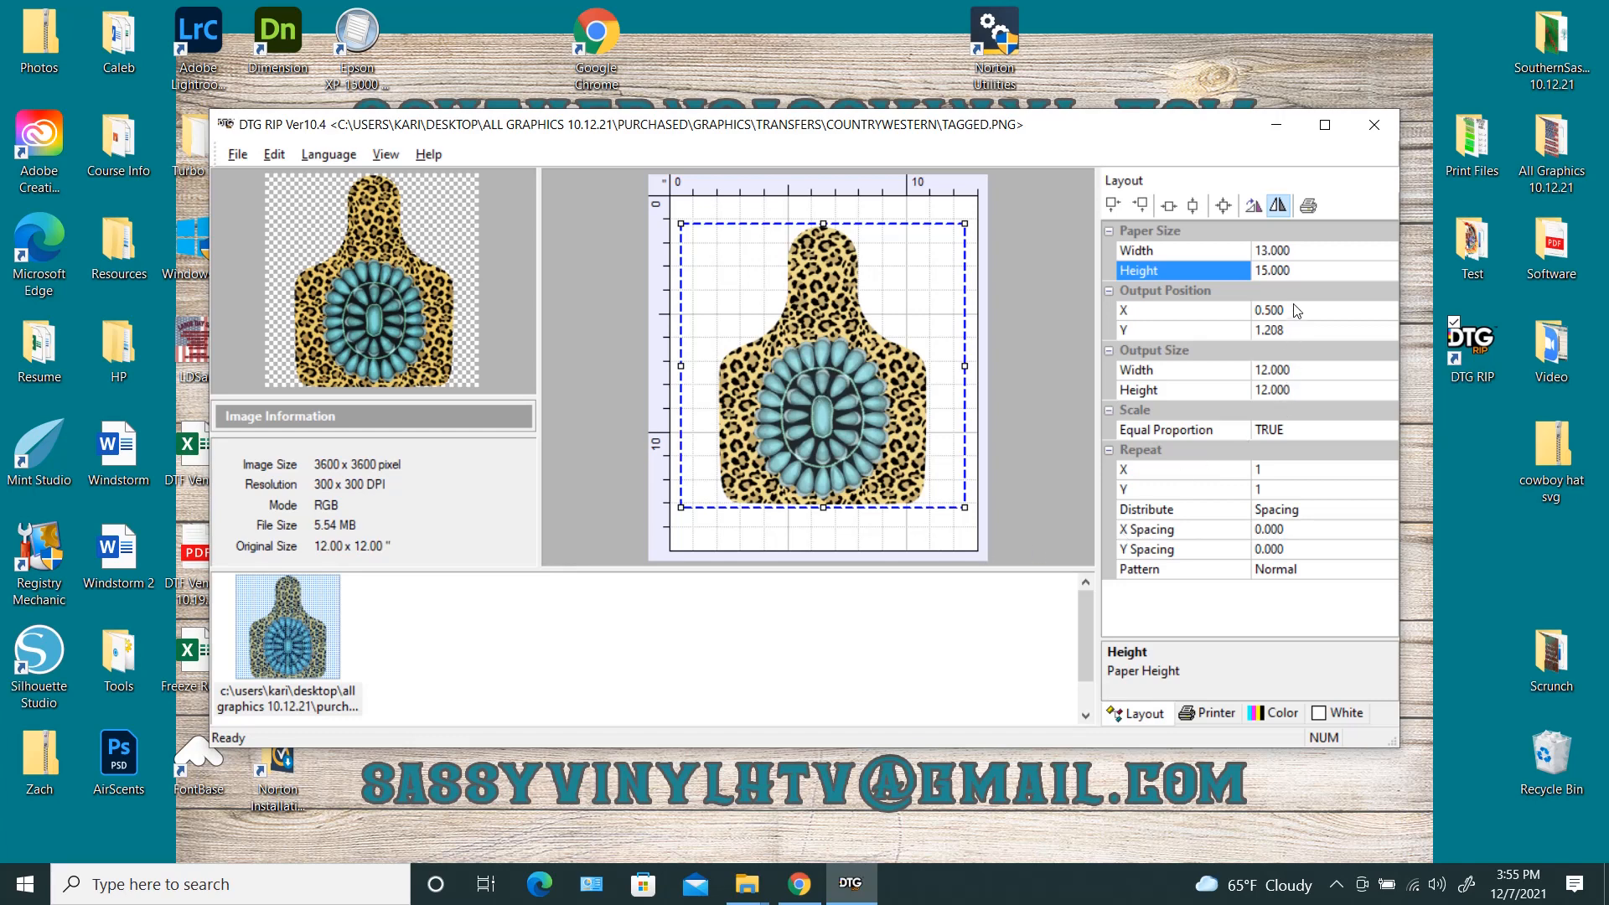
Step: Set the design's output width to 8 inches and move it to the page's left edge, about 0.3 inches from the top
left_click(1110, 291)
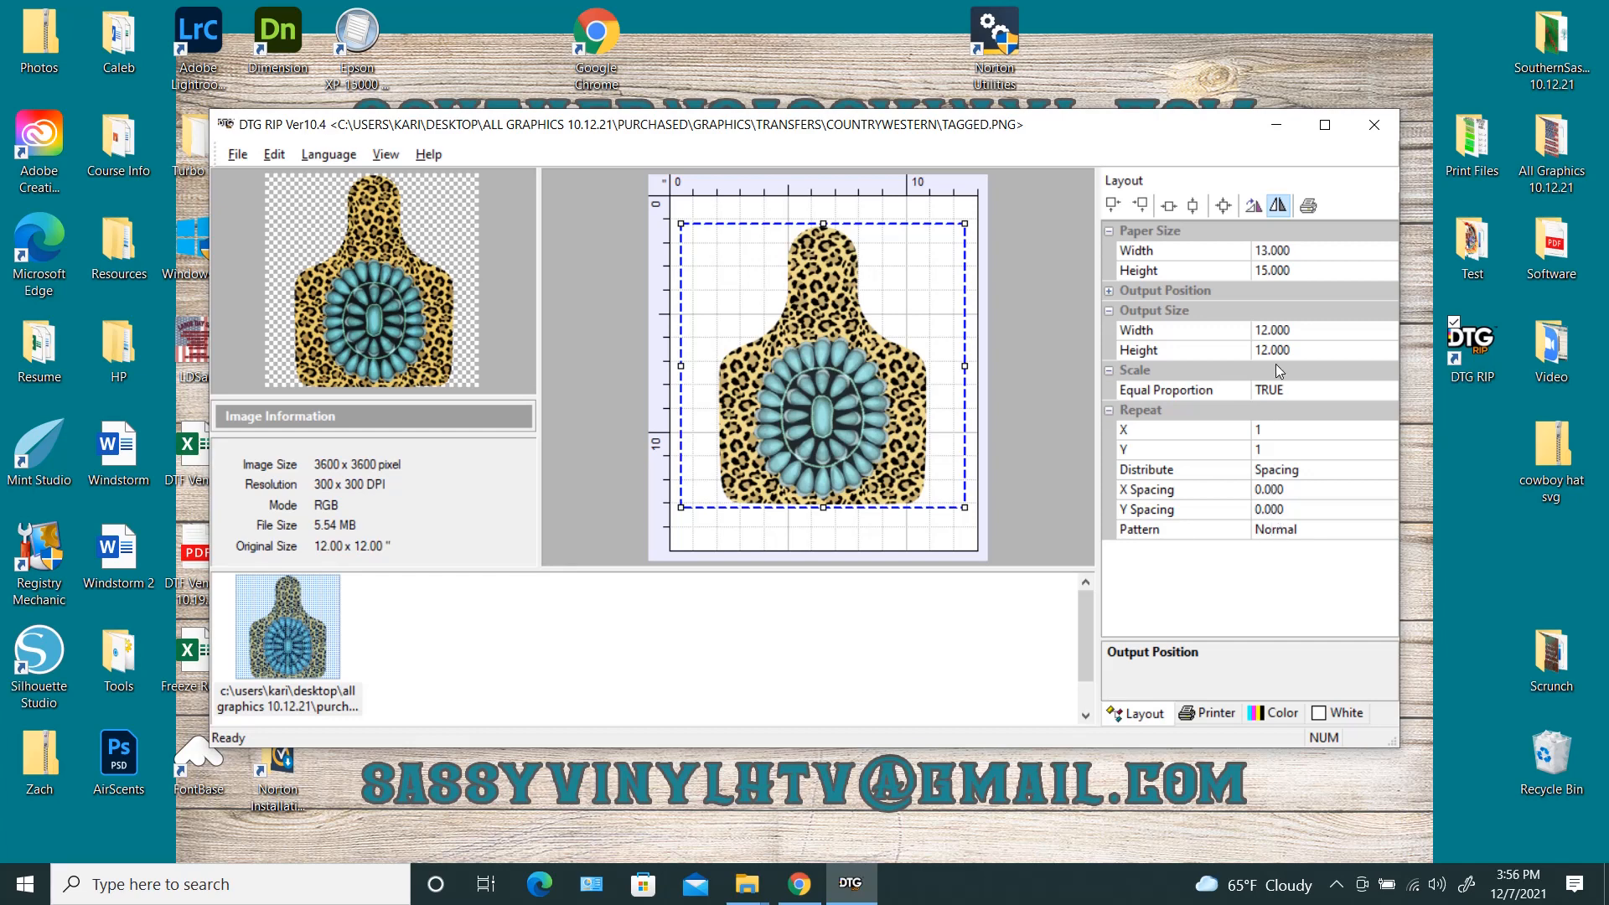
left_click(1296, 330)
left_click(1297, 329)
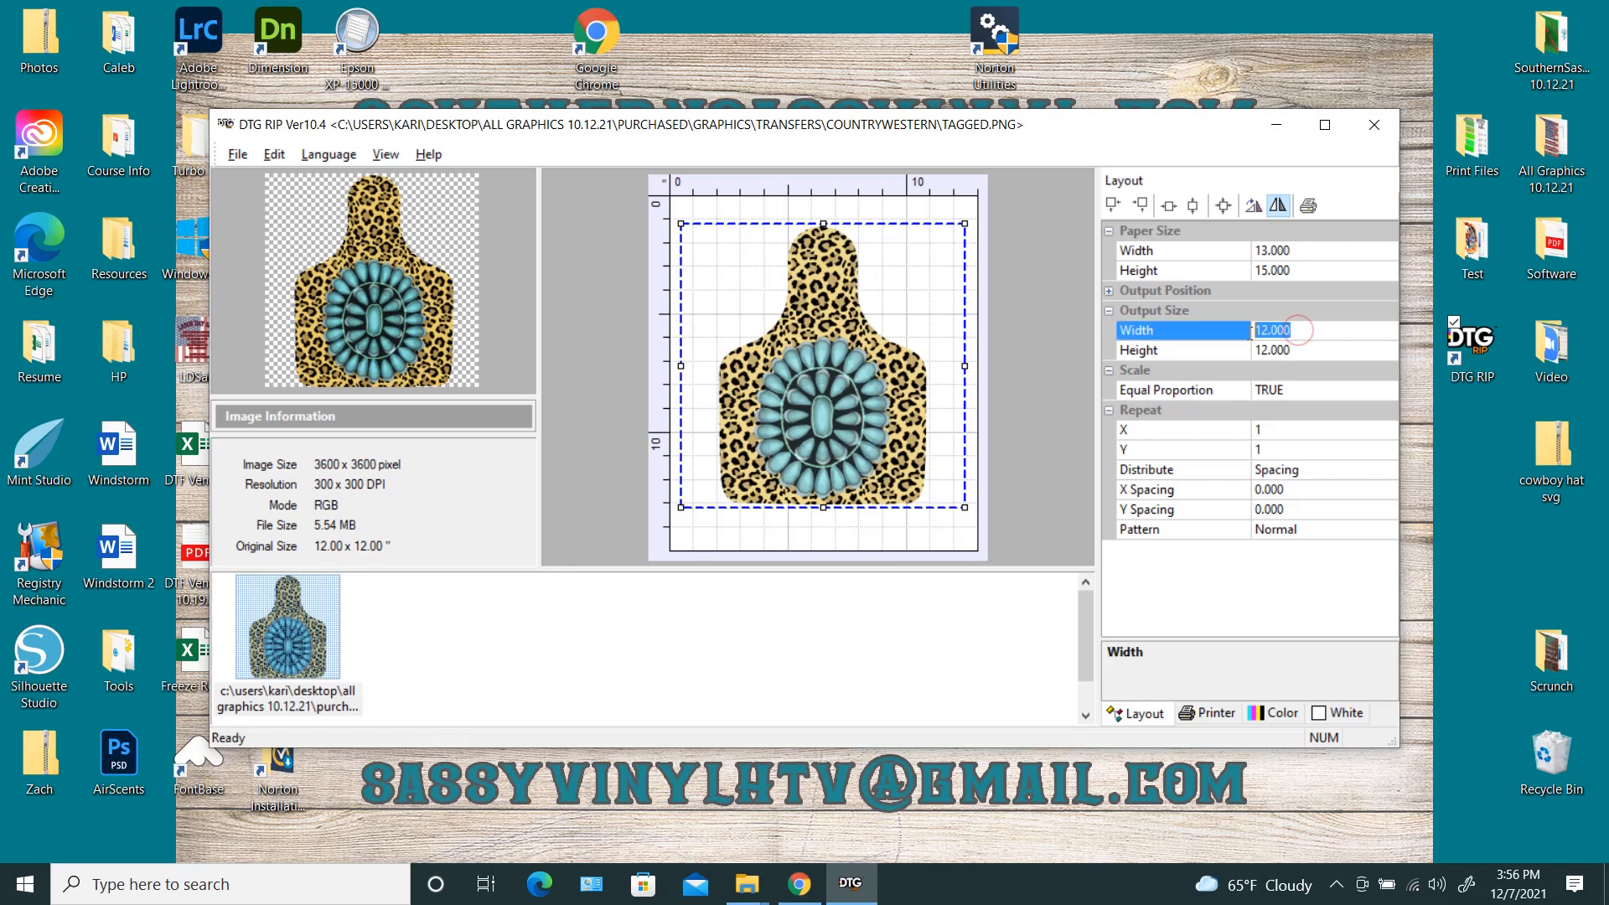
type("8")
key("Return")
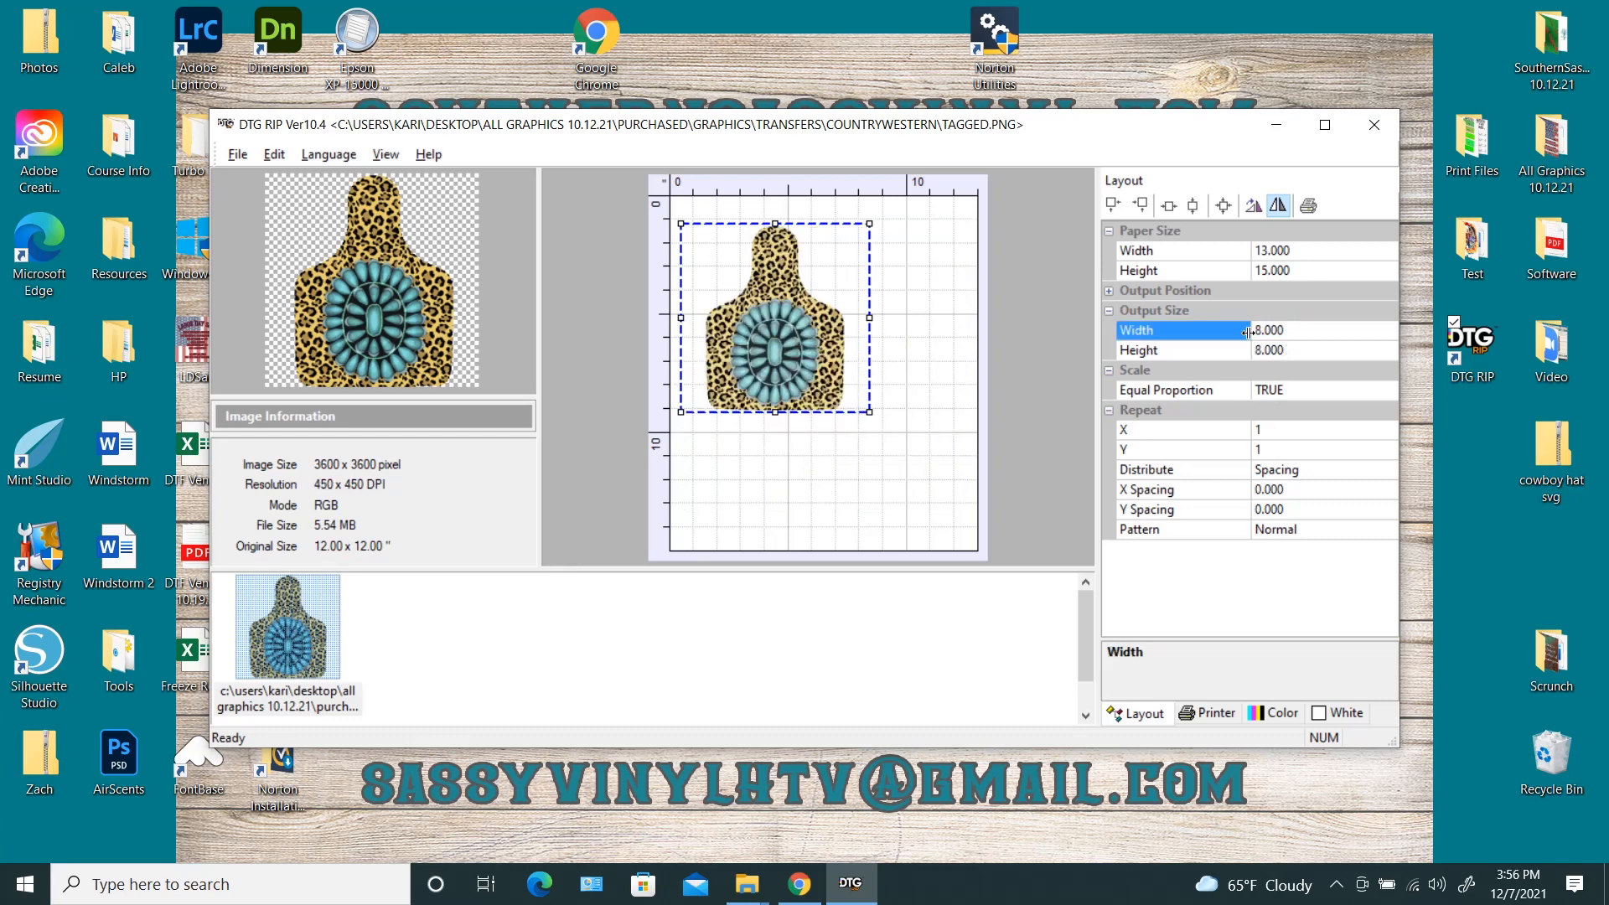
mouse_move(770, 346)
left_mouse_down()
mouse_move(750, 324)
mouse_move(769, 323)
left_mouse_up()
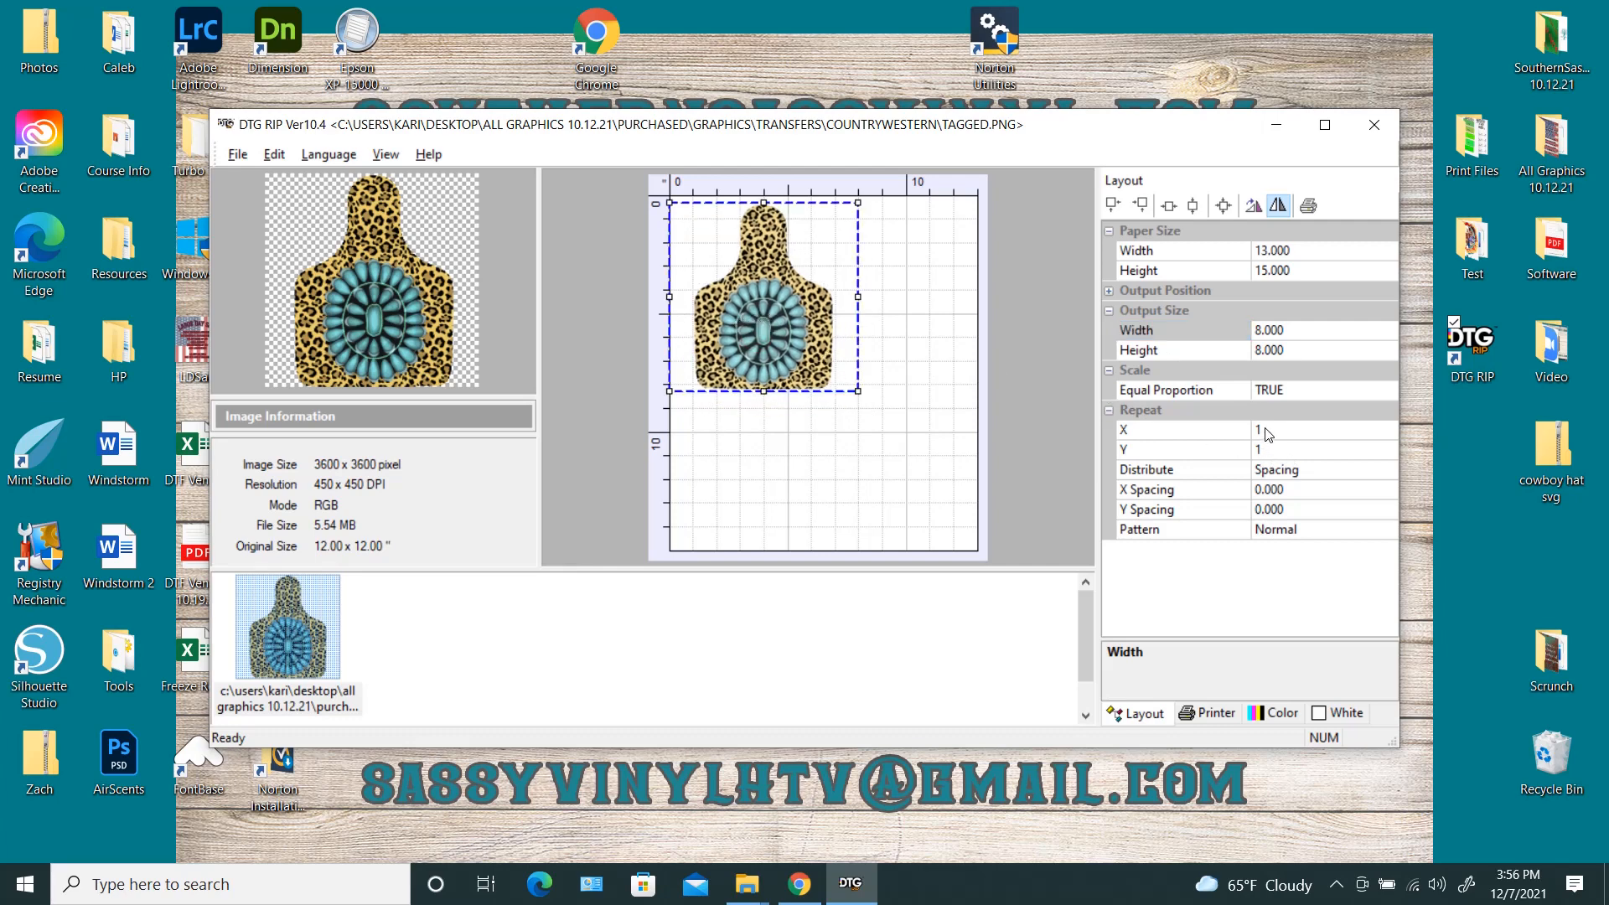
Step: Set the design's vertical repeat count to 2
left_click(1268, 449)
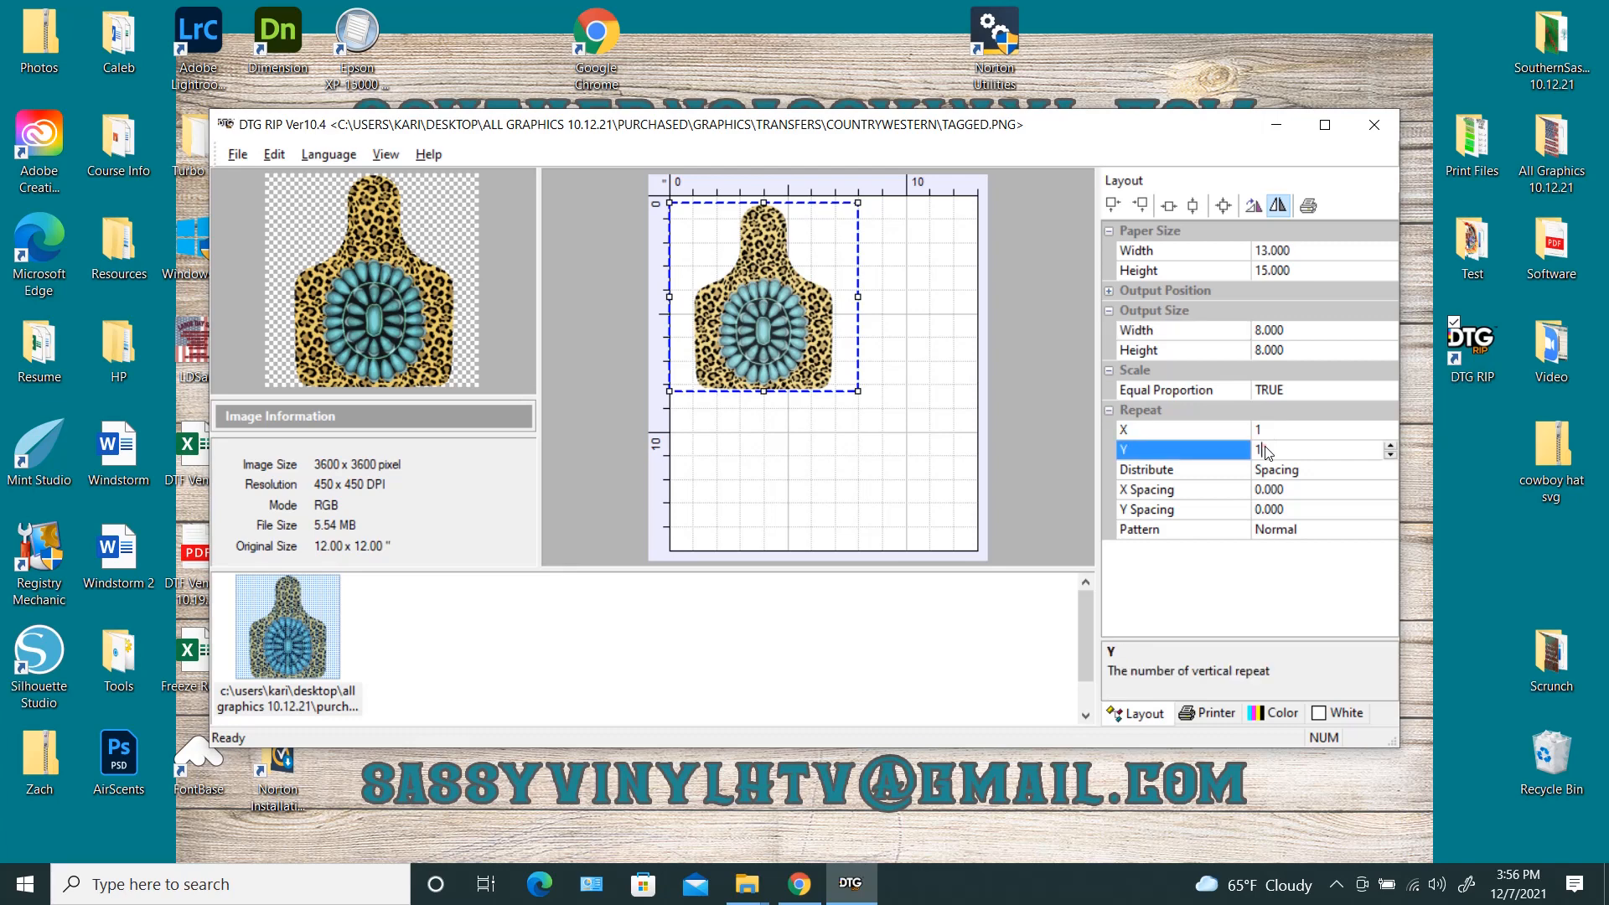
left_click(1390, 445)
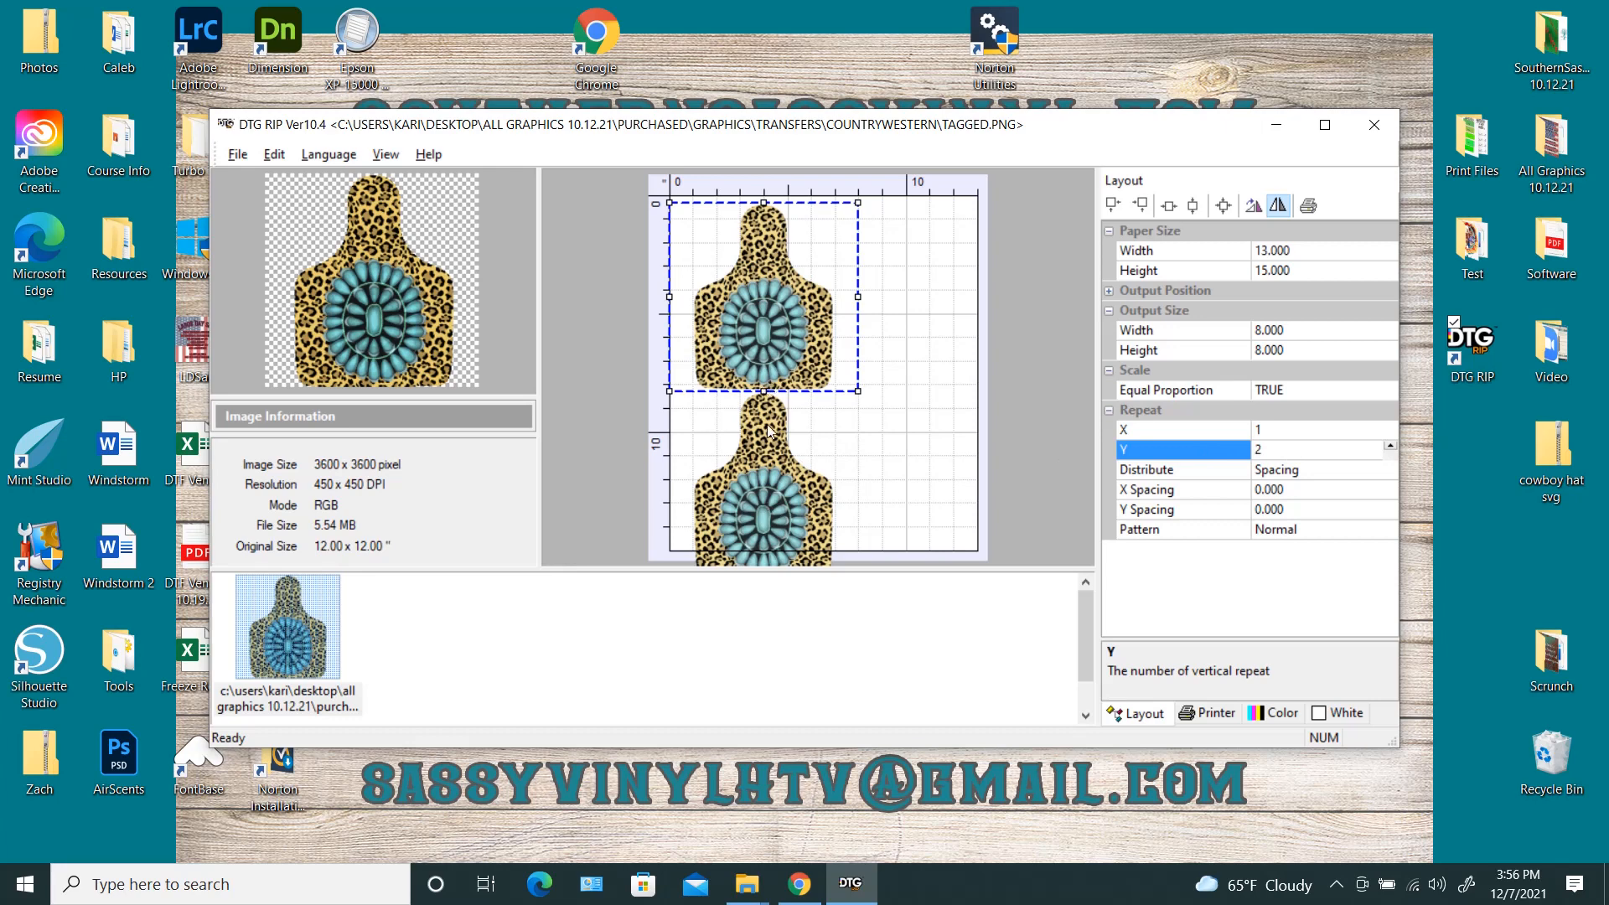
left_click(765, 453)
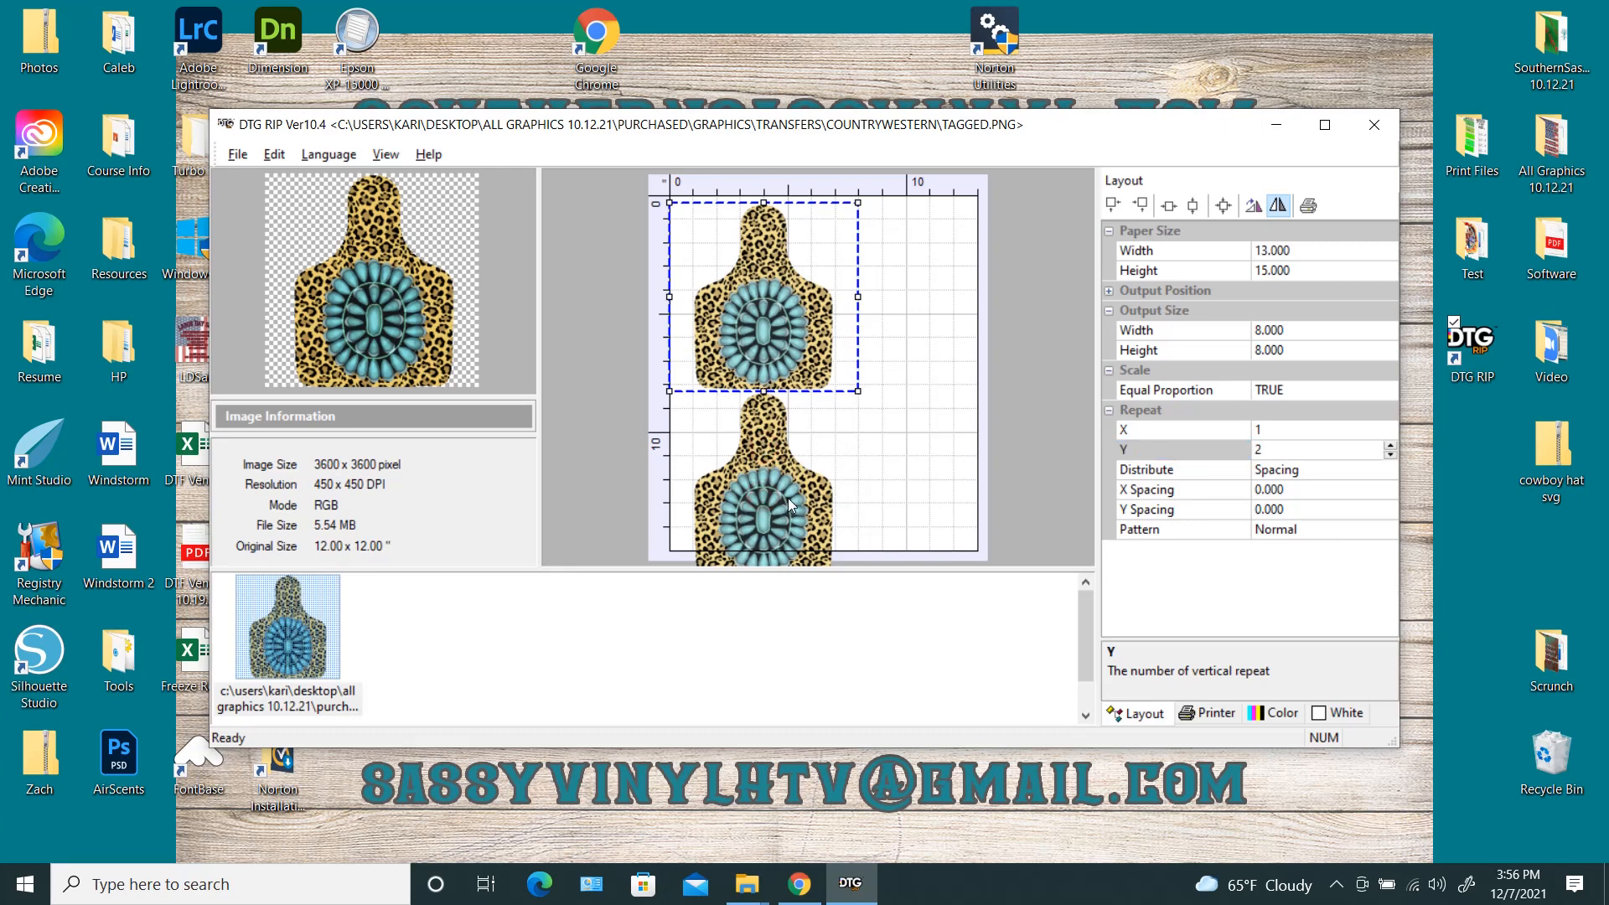
Step: Set the design's vertical output position to 1 inch
left_click(1109, 291)
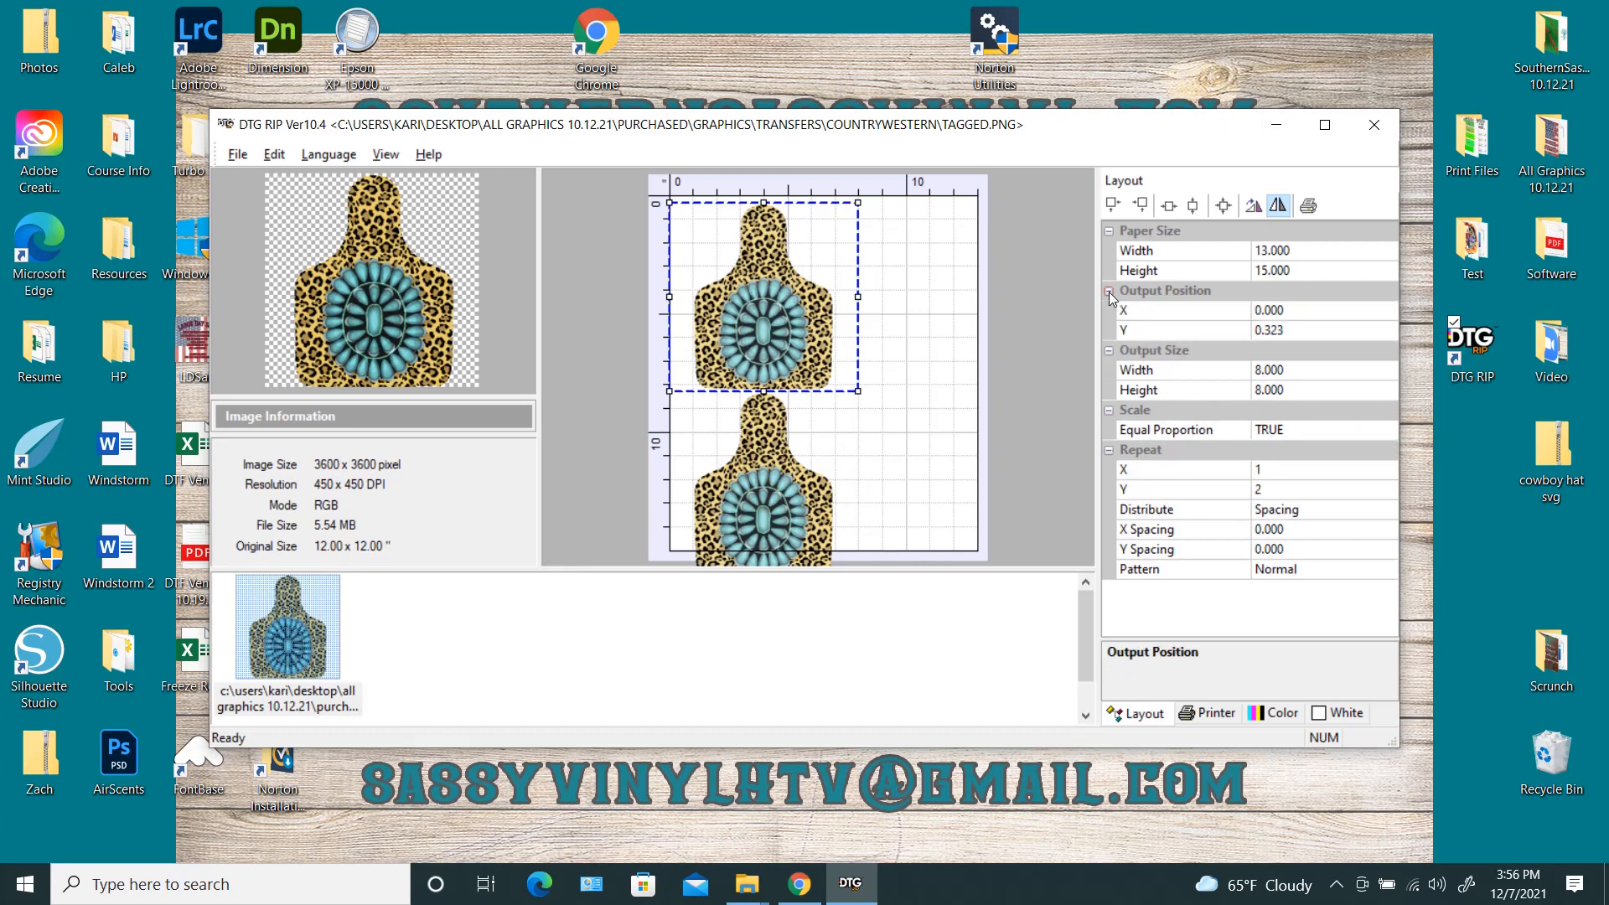
left_click(1304, 330)
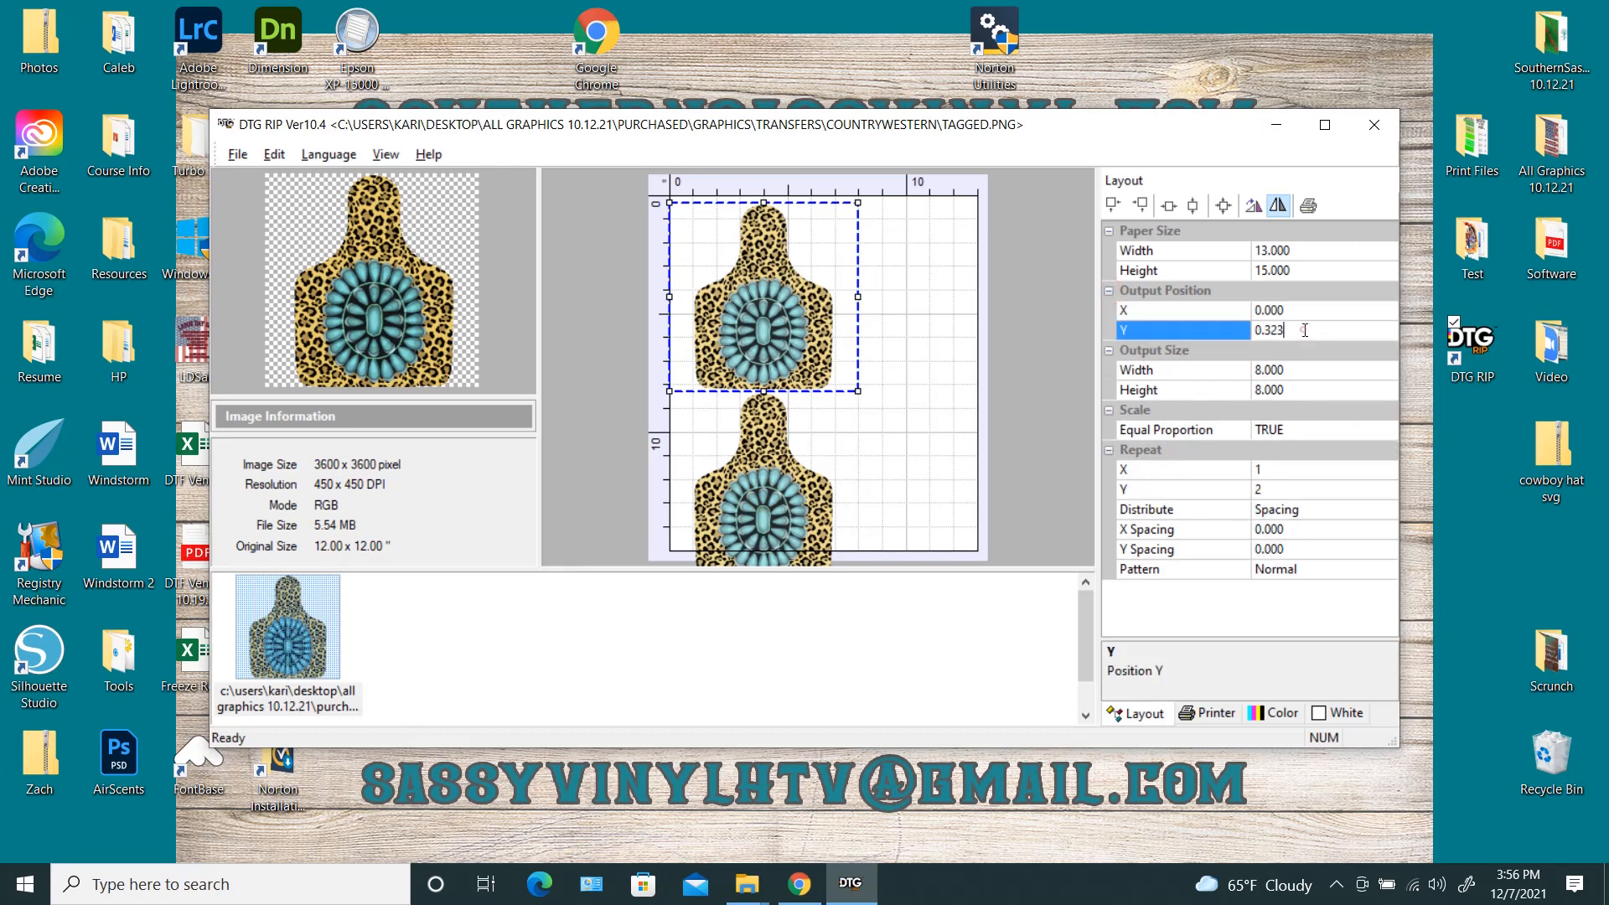
double_click(1305, 330)
key("Return")
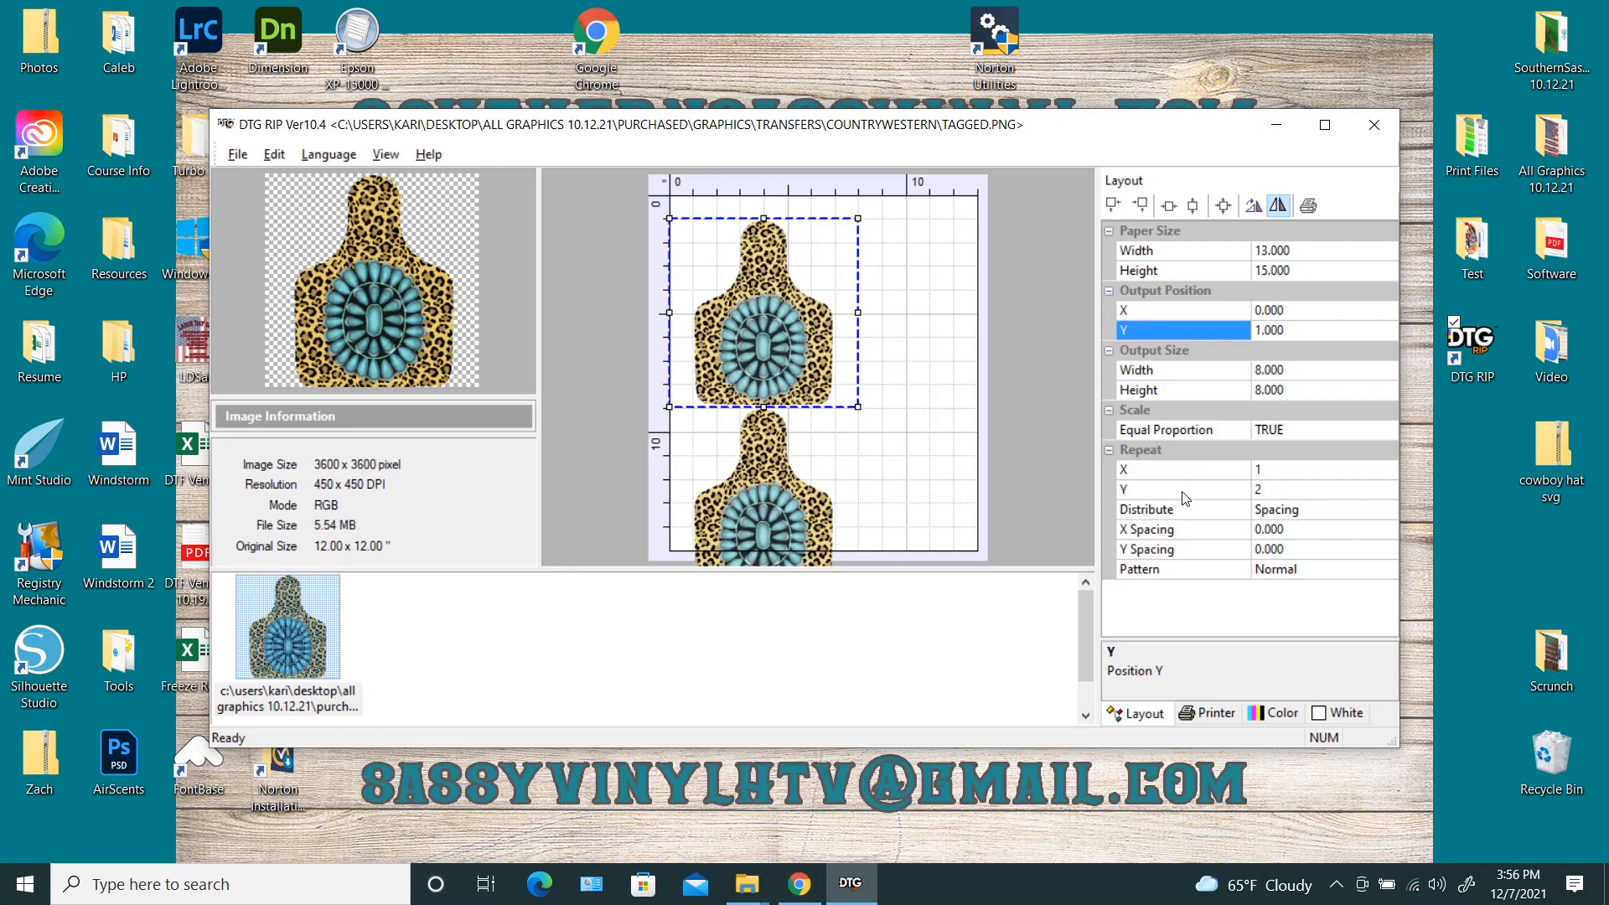
Step: Set the vertical spacing between the repeated copies to 0.5 inches
left_click(1289, 546)
left_click(1288, 547)
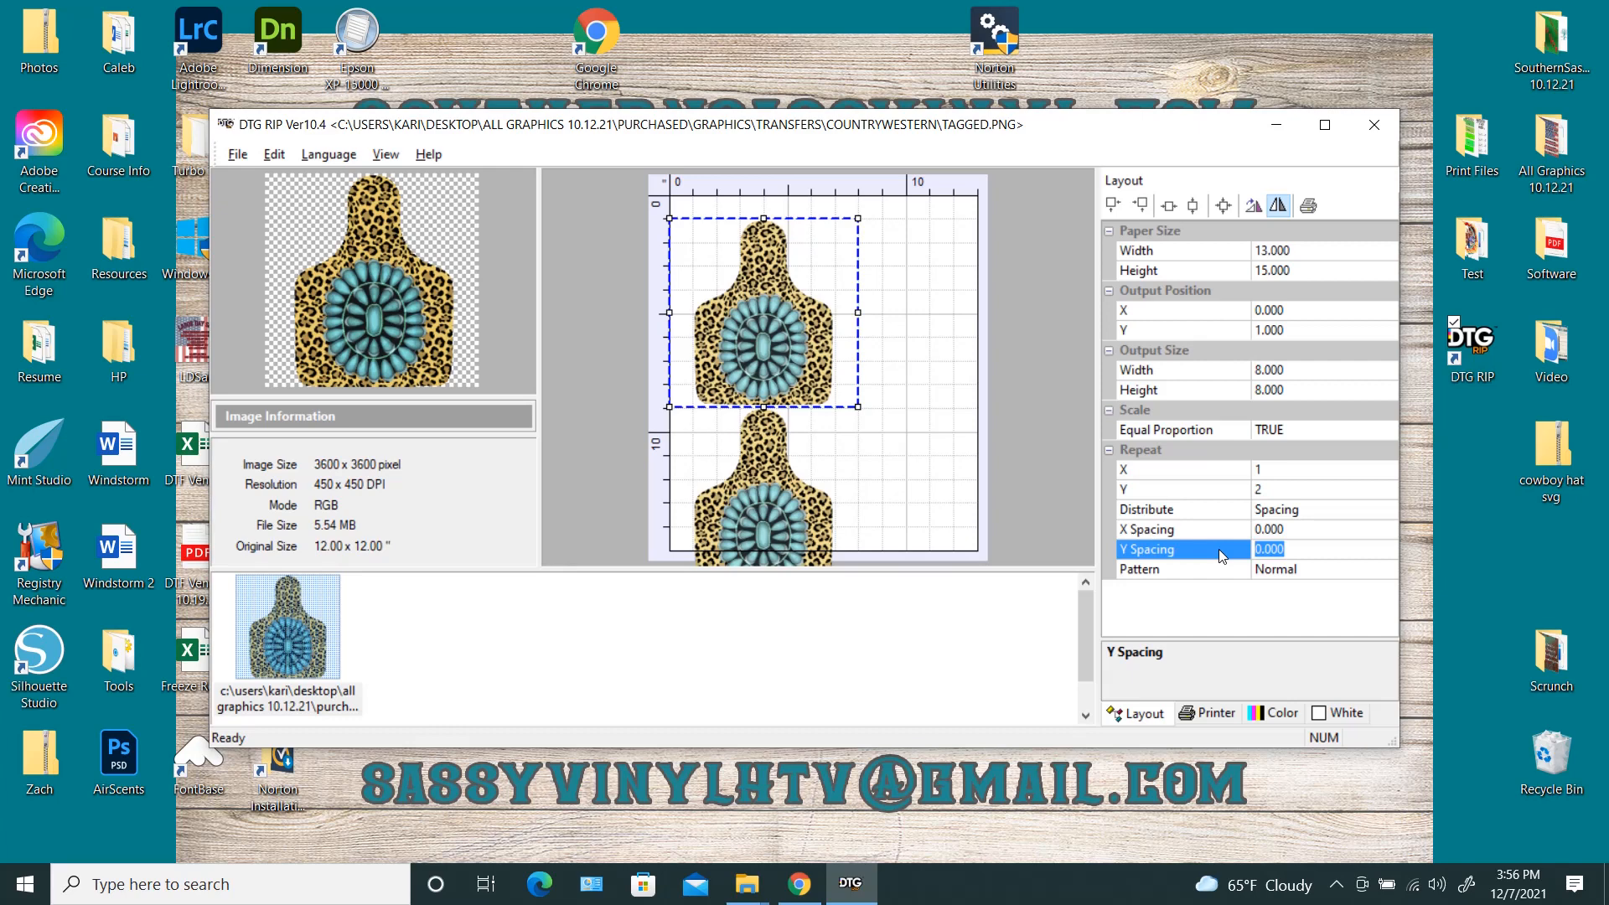
type("0.5")
key("Return")
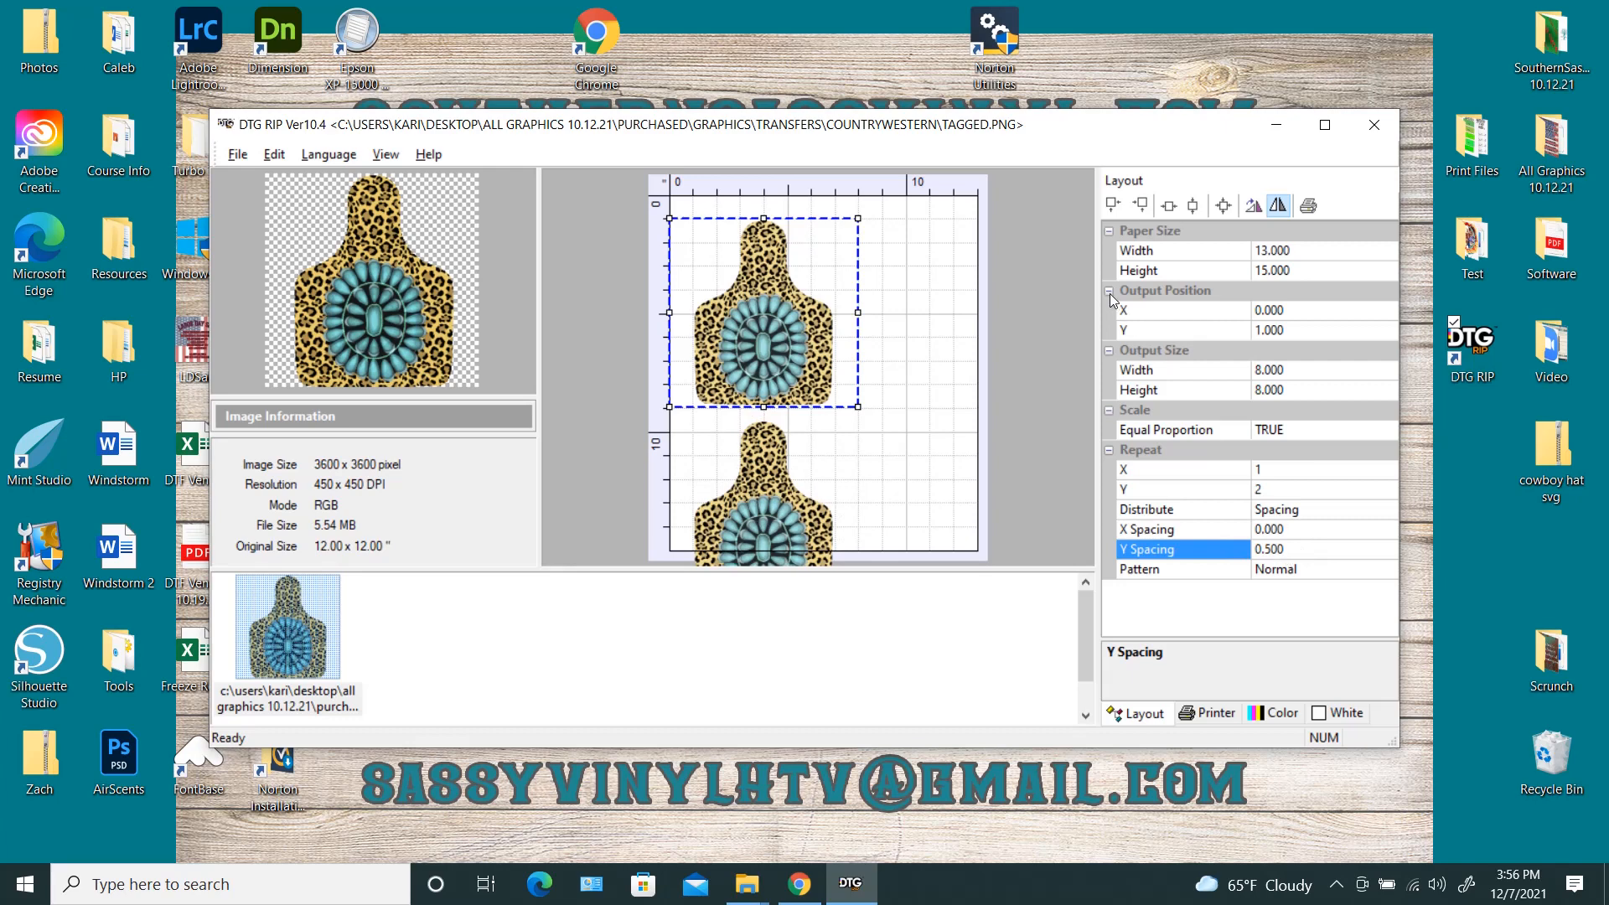
Step: Change the design's vertical output position to 0 and back to 1 inch
left_click(1298, 329)
type("0")
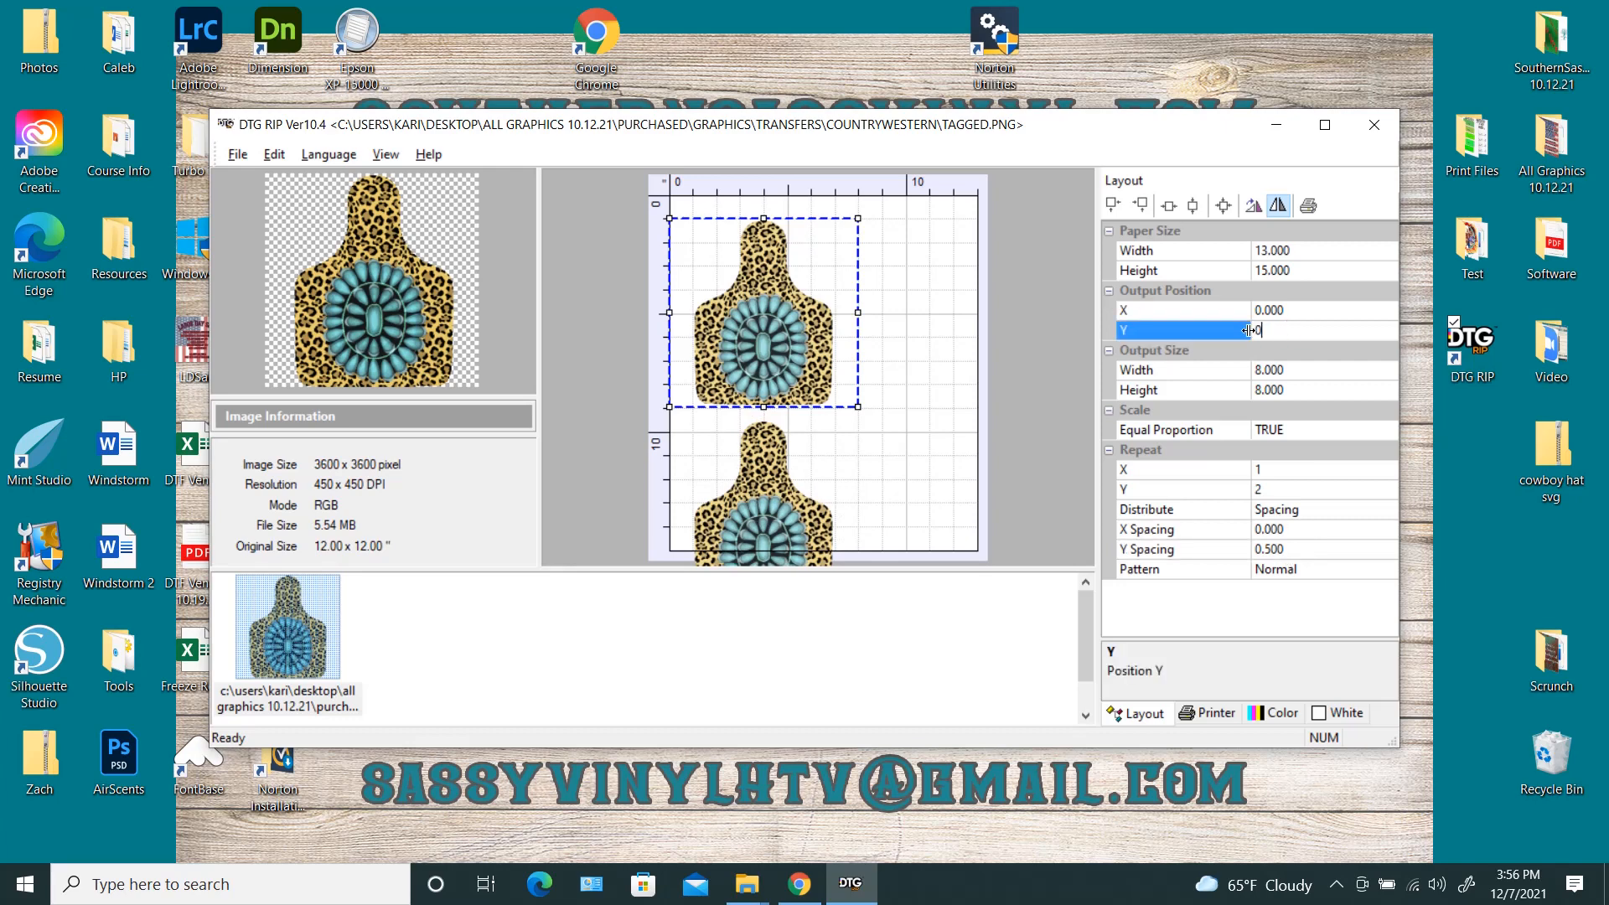
key("Return")
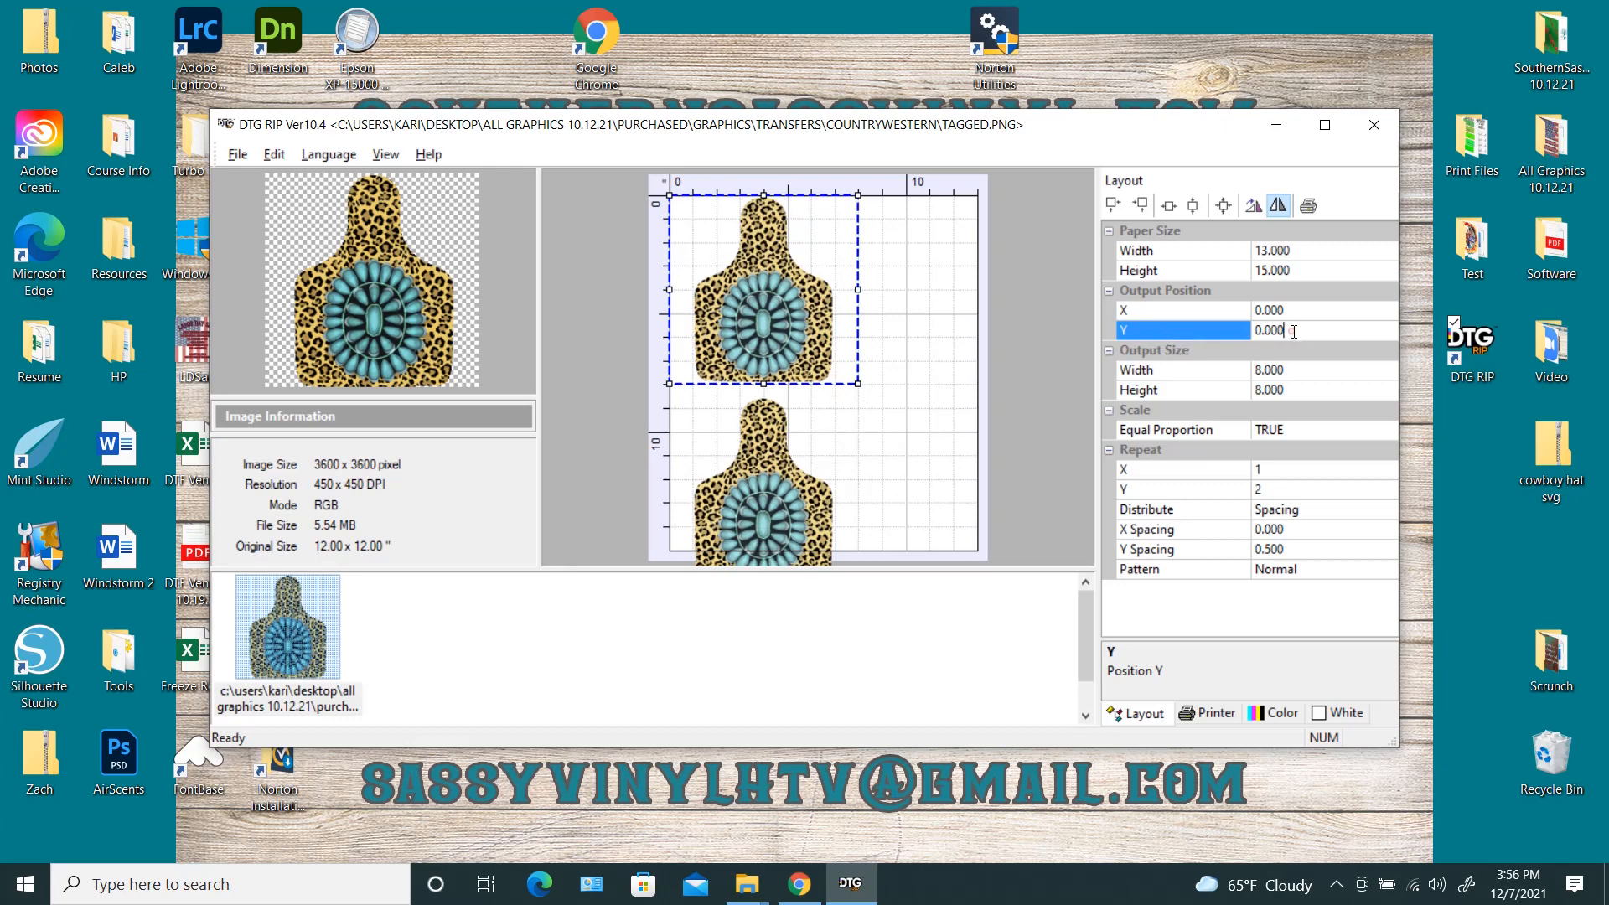
left_click(1291, 332)
type("1")
key("Return")
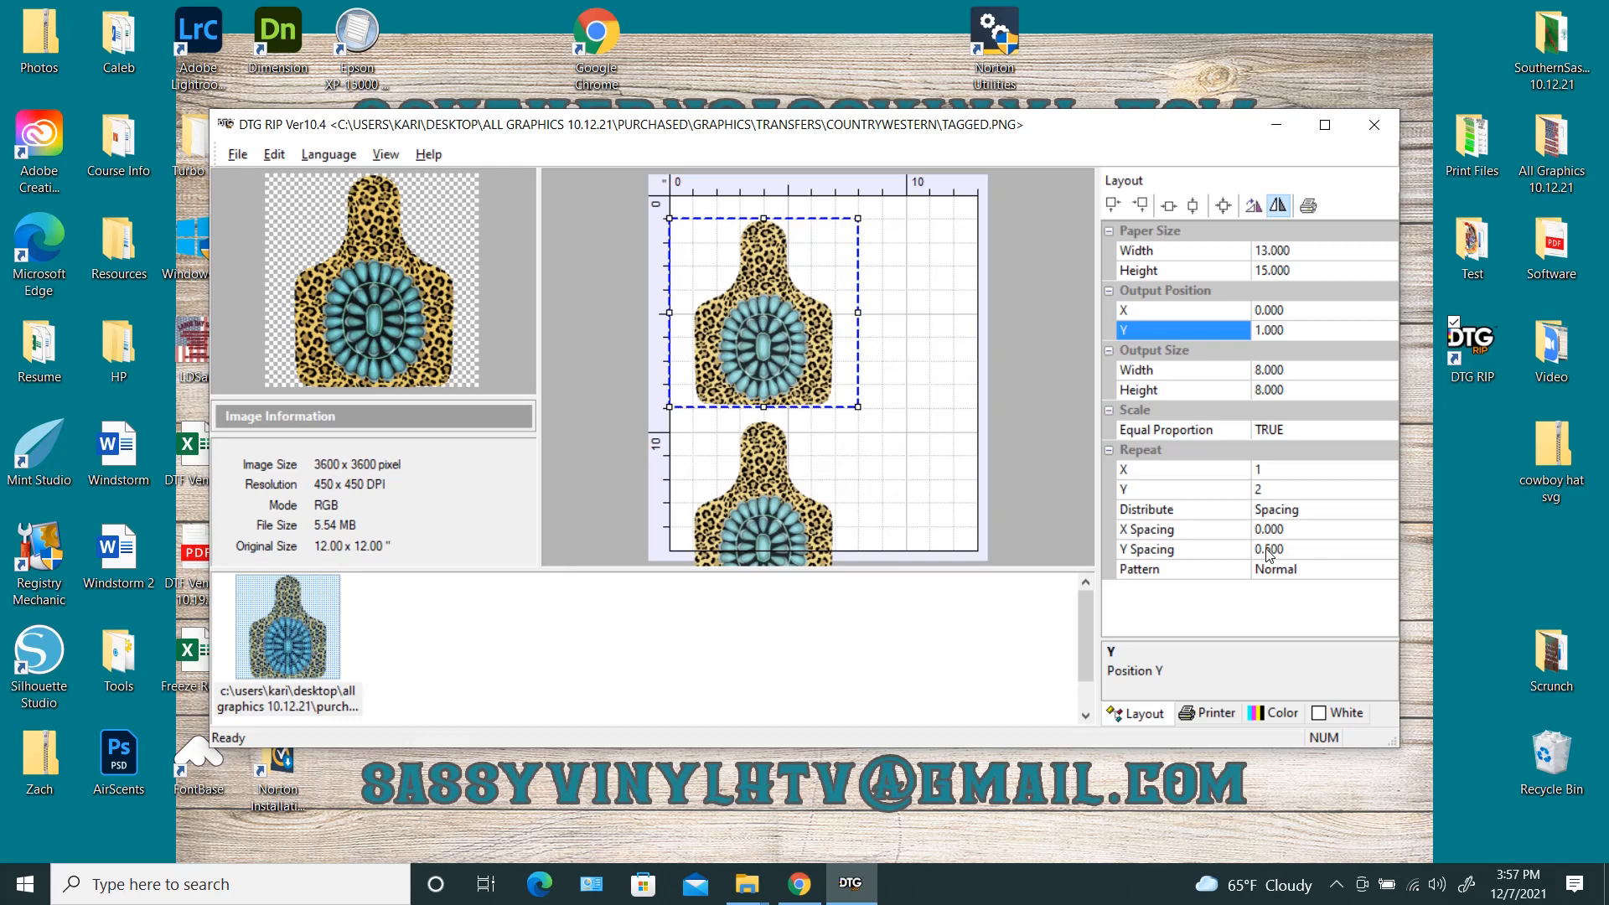
Step: Change the vertical spacing between the copies to 0 and back to 0.5 inches
left_click(1299, 551)
type("0")
key("Return")
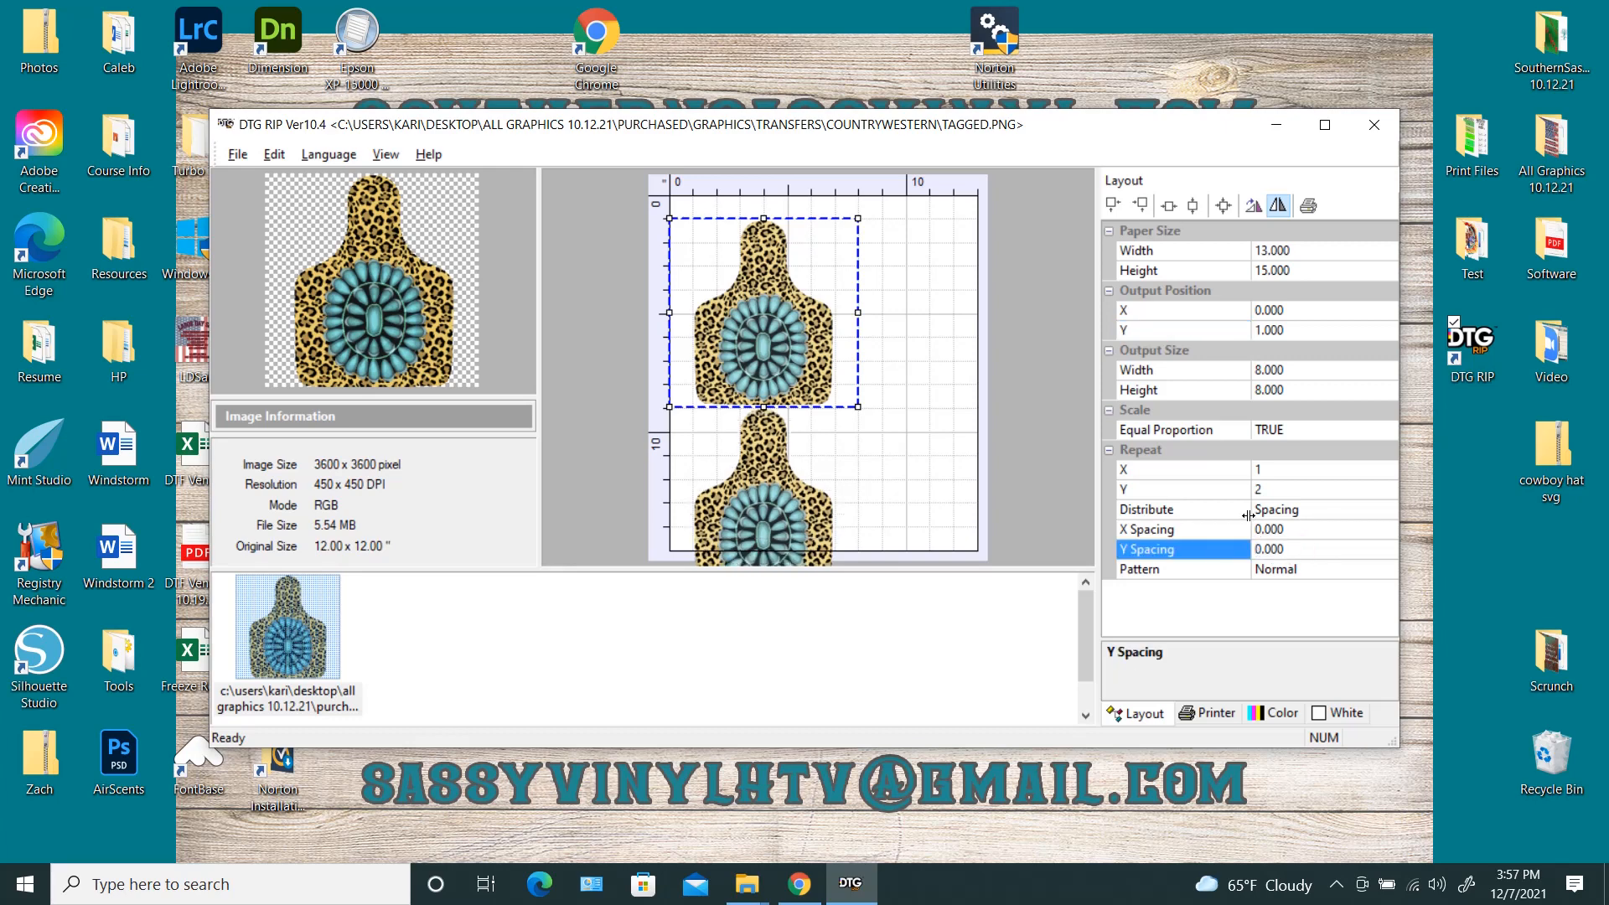
left_click(1304, 550)
type(".5")
key("Return")
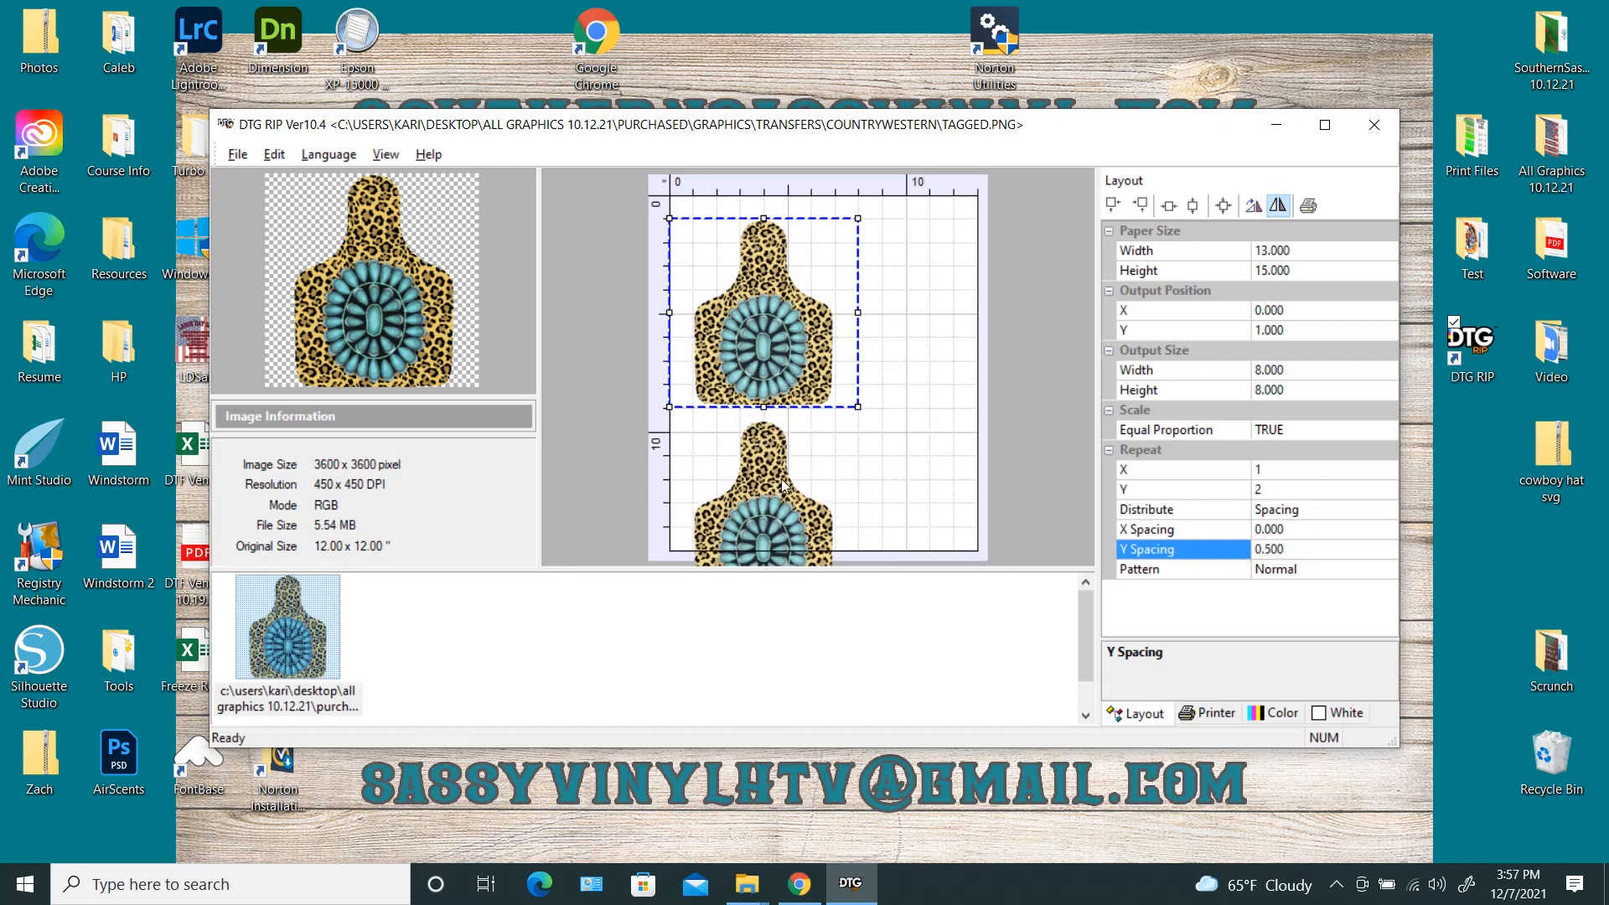
Step: Set the paper height to 20 inches
left_click(1295, 271)
left_click(1300, 271)
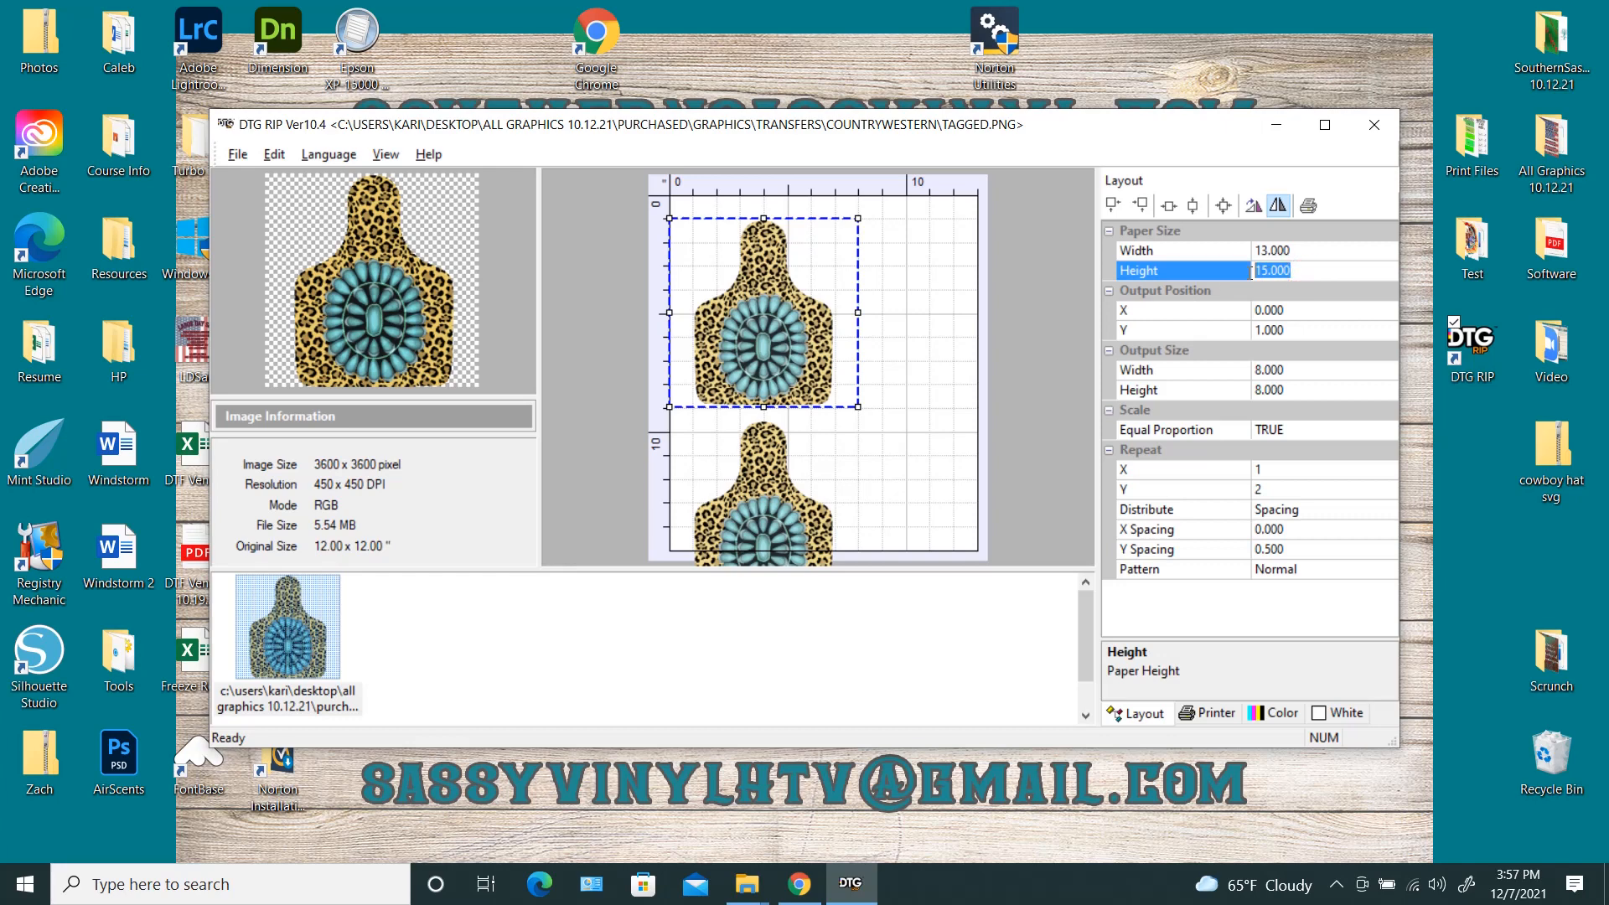
type("20")
key("Return")
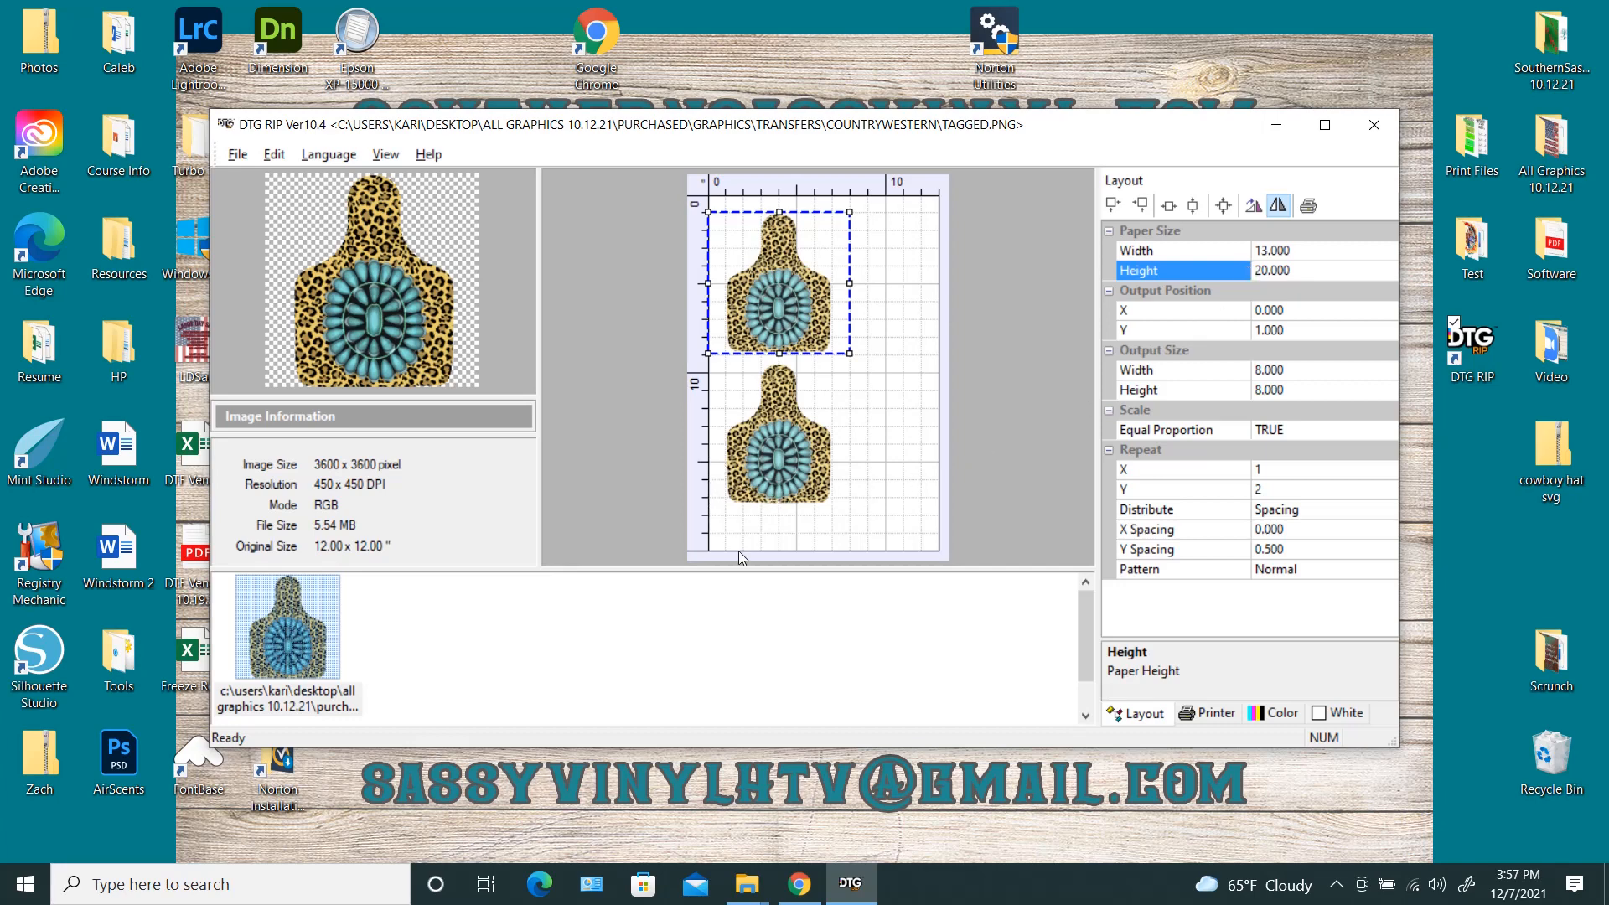
Step: Change the paper height to 19 inches and back to 20 inches
left_click(1304, 270)
type("19")
key("Return")
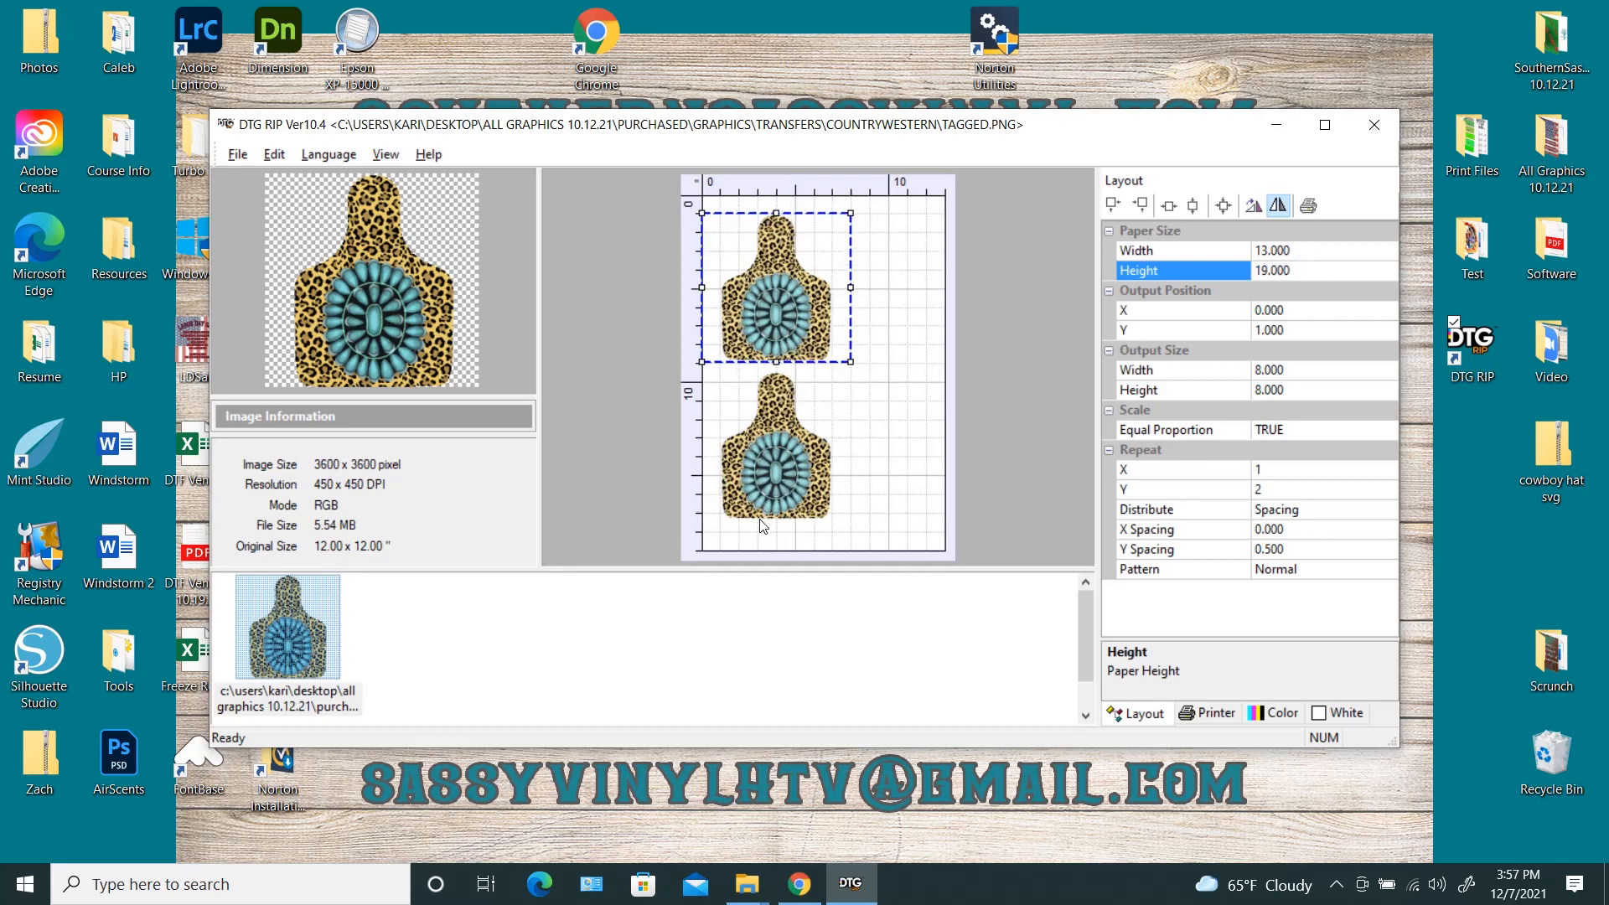
left_click(1293, 268)
type("20")
key("Return")
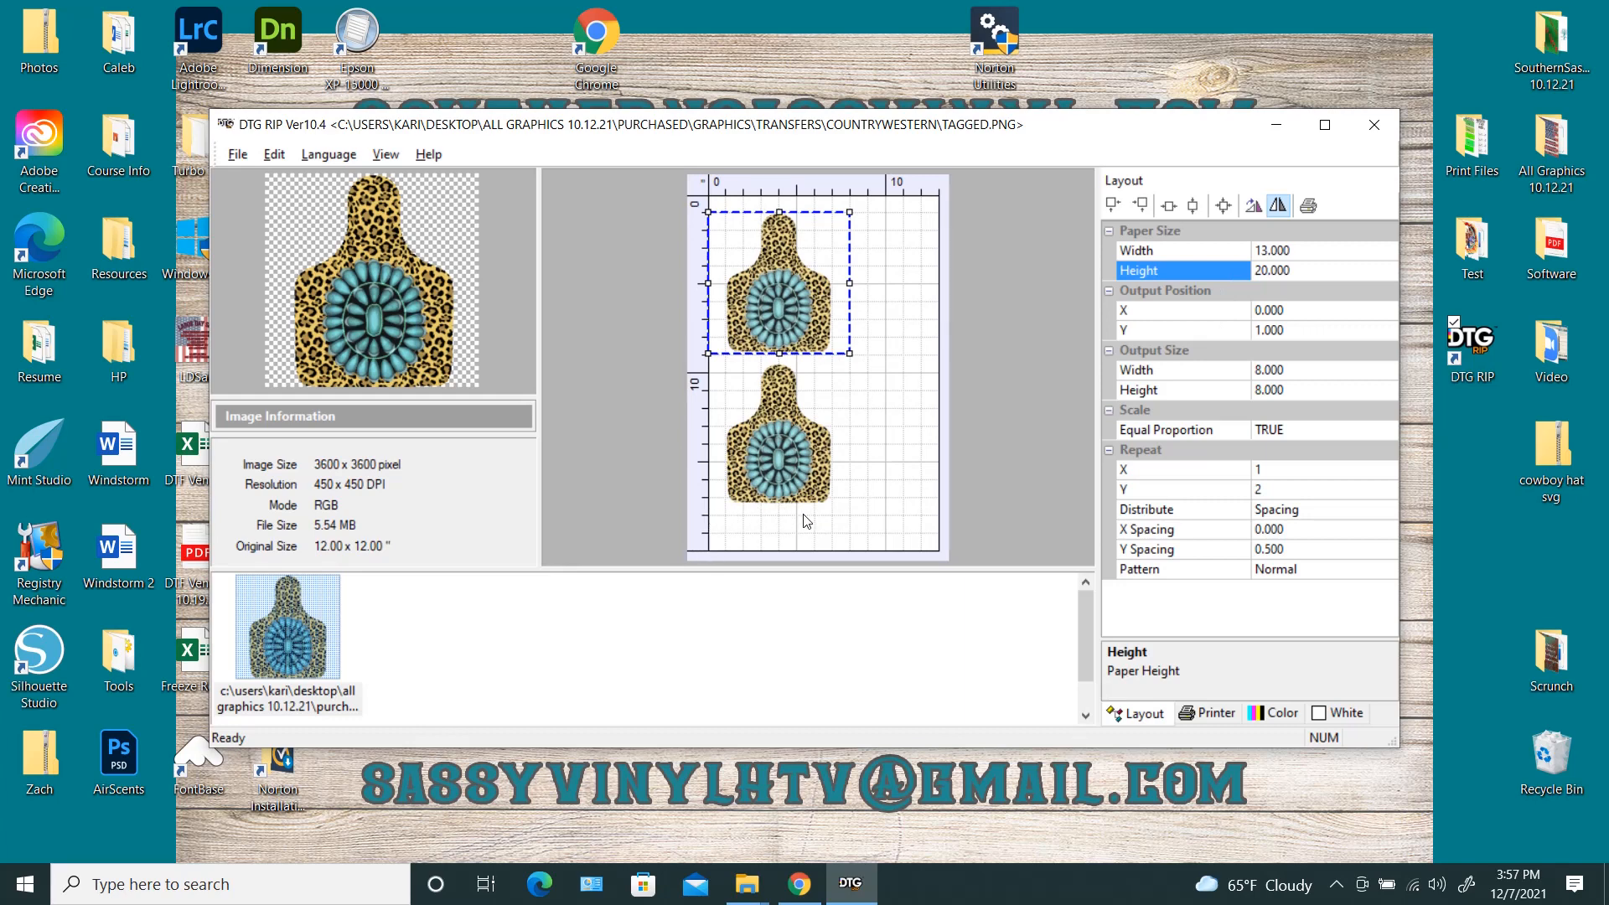
Step: Set the number of vertical repeats of the design to 1
left_click(1283, 489)
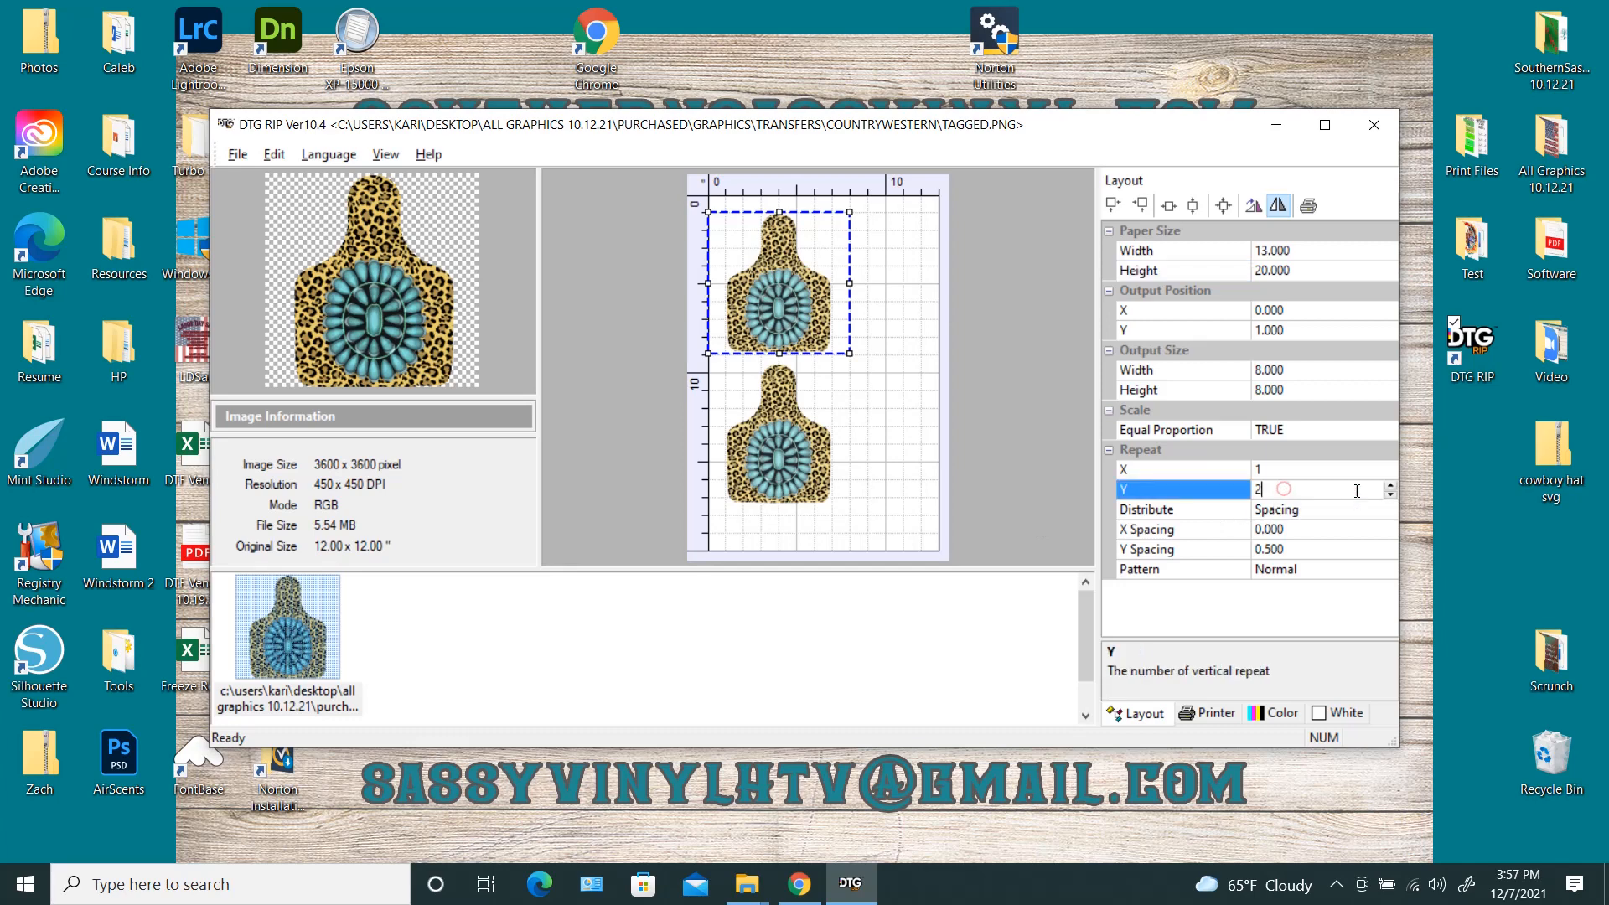
left_click(1389, 486)
left_click(1390, 495)
left_click(1391, 495)
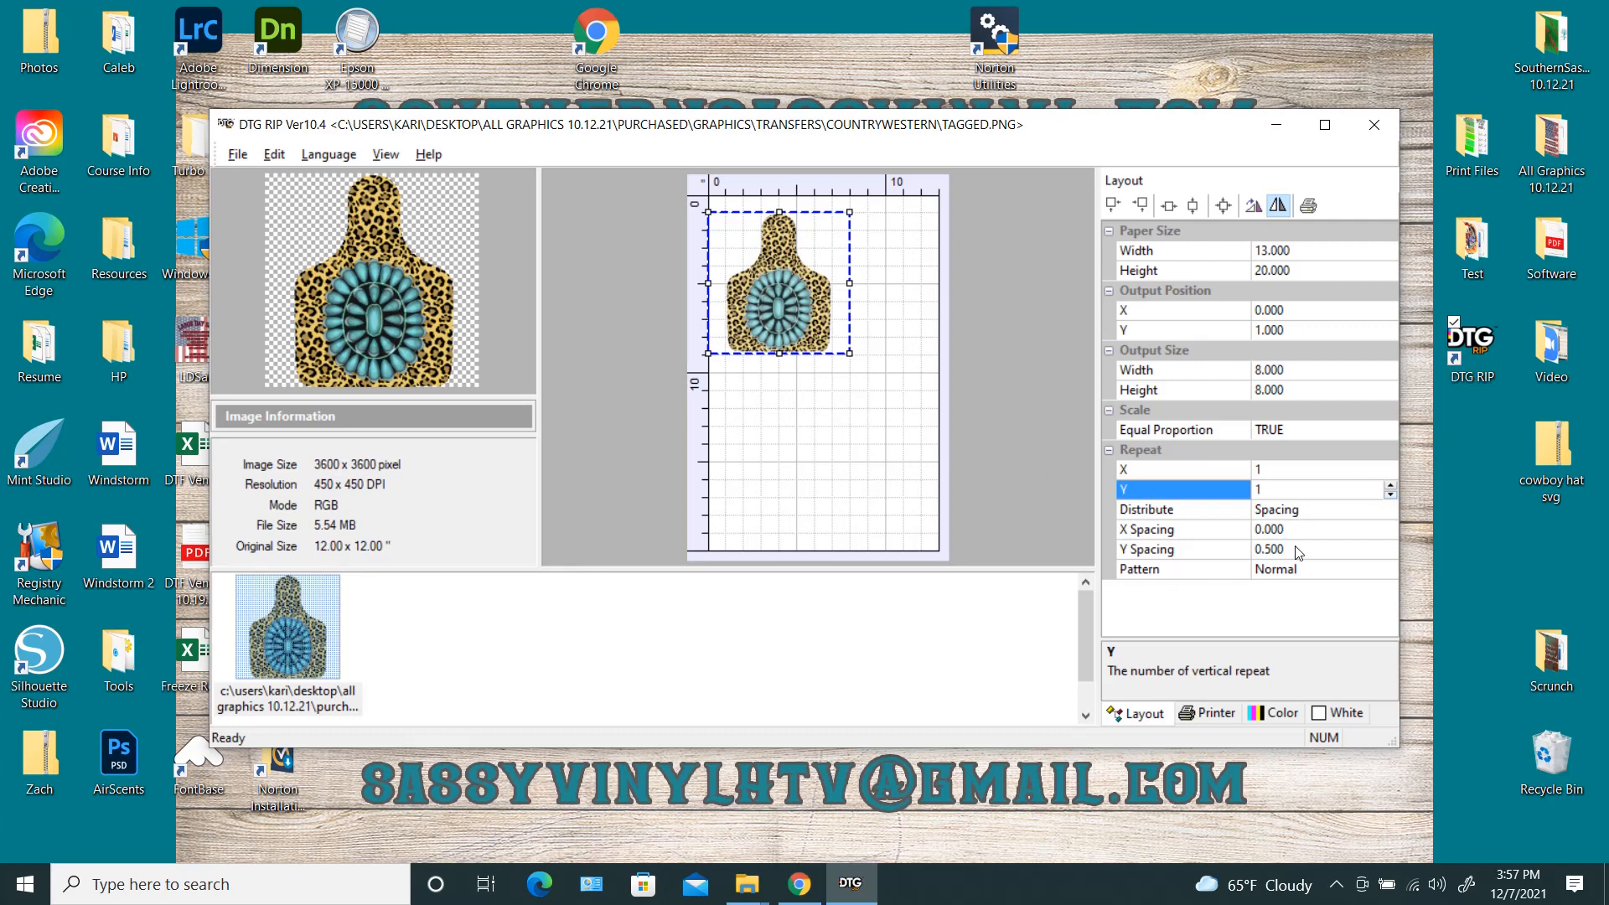
Step: Set the paper height to 15 inches
left_click(1297, 269)
left_click(1297, 268)
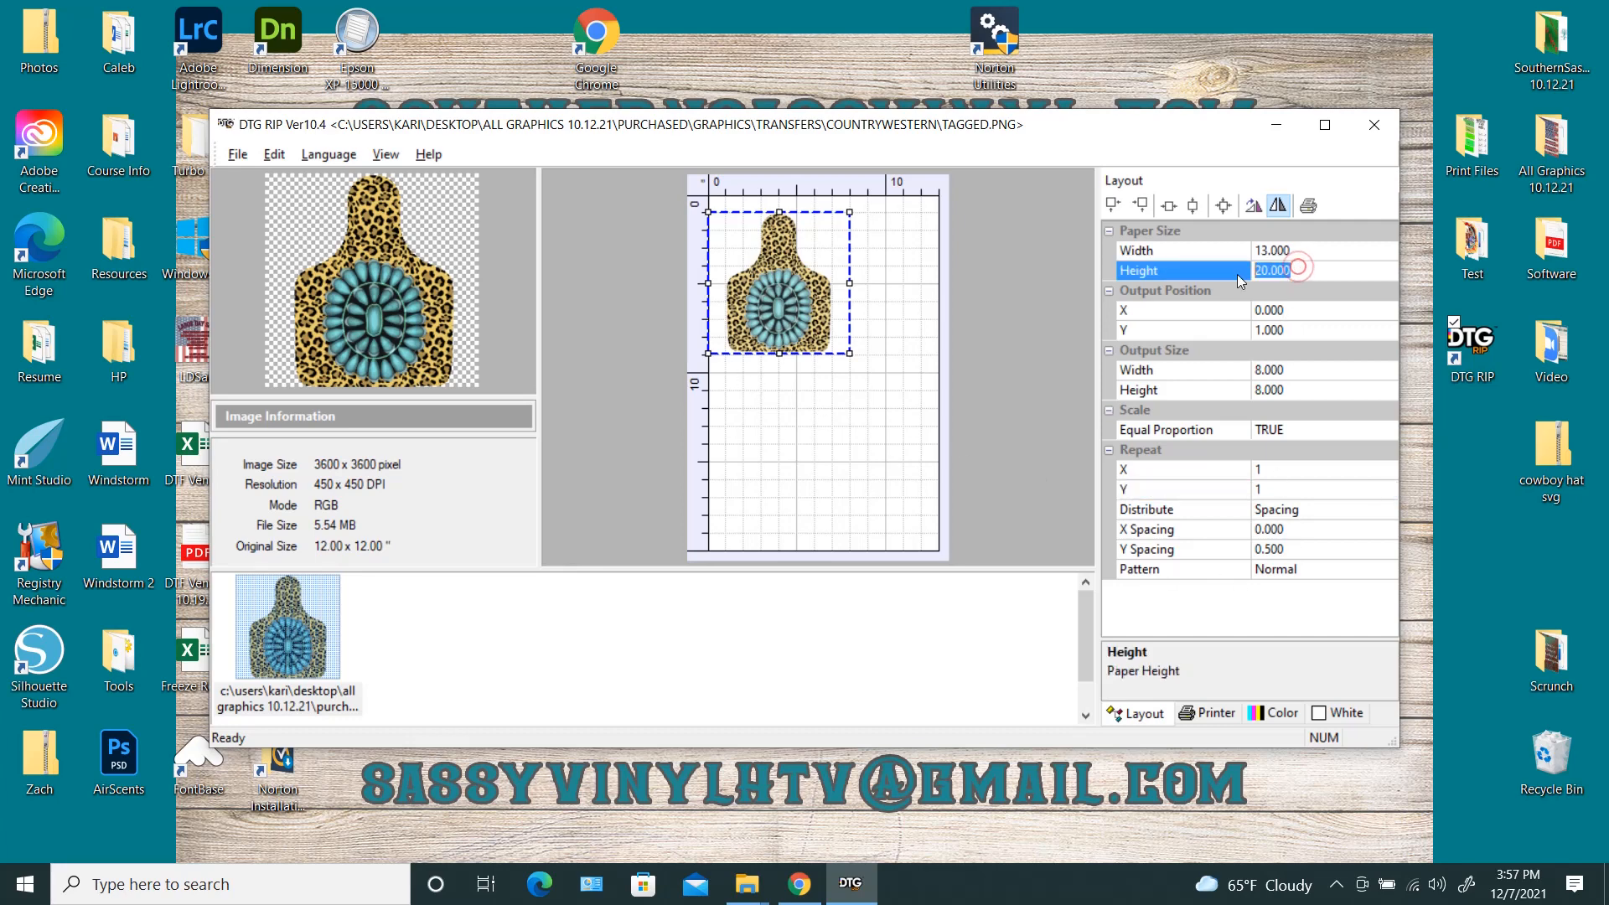
type("15")
key("Return")
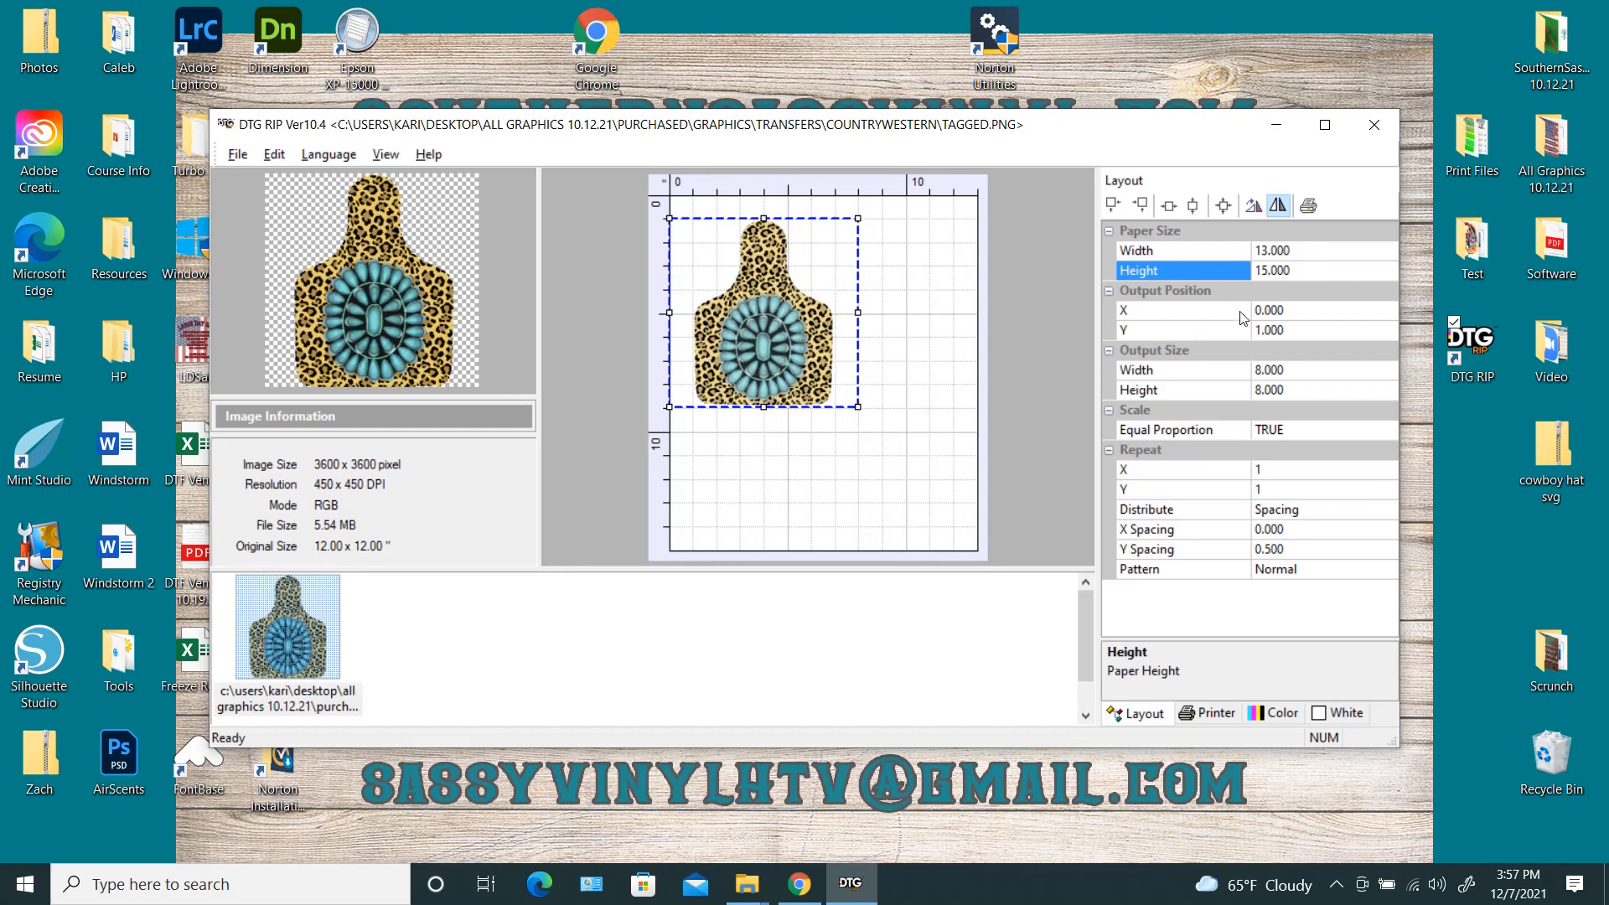
Step: Set the design's output width to 12 inches and center it horizontally on the paper
left_click(1291, 370)
left_click(1290, 369)
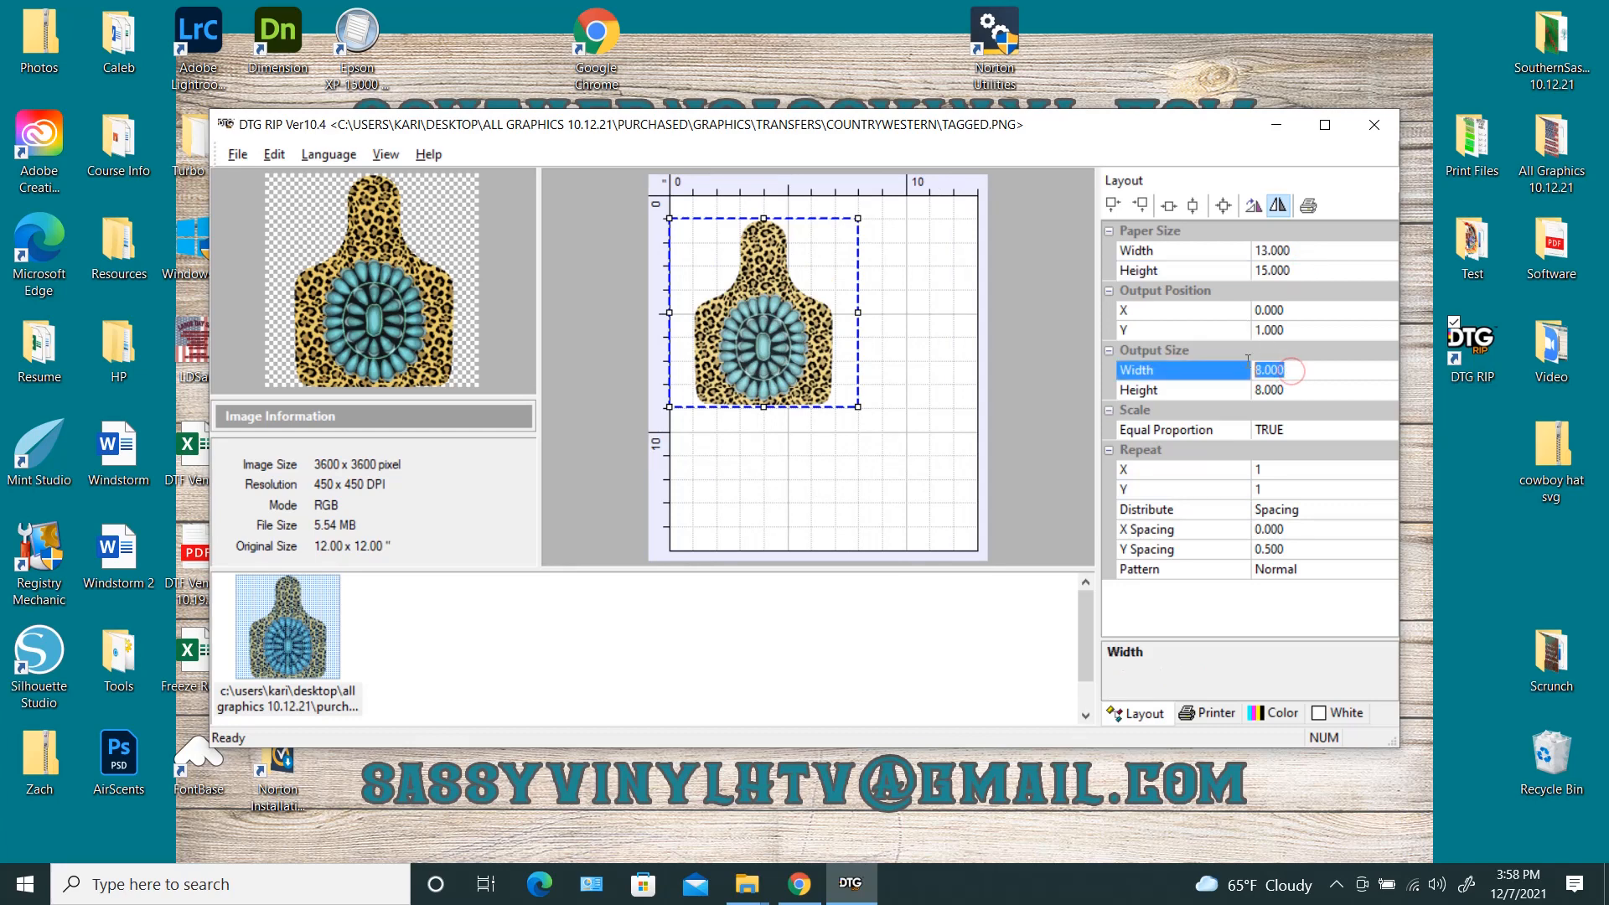
type("12")
key("Return")
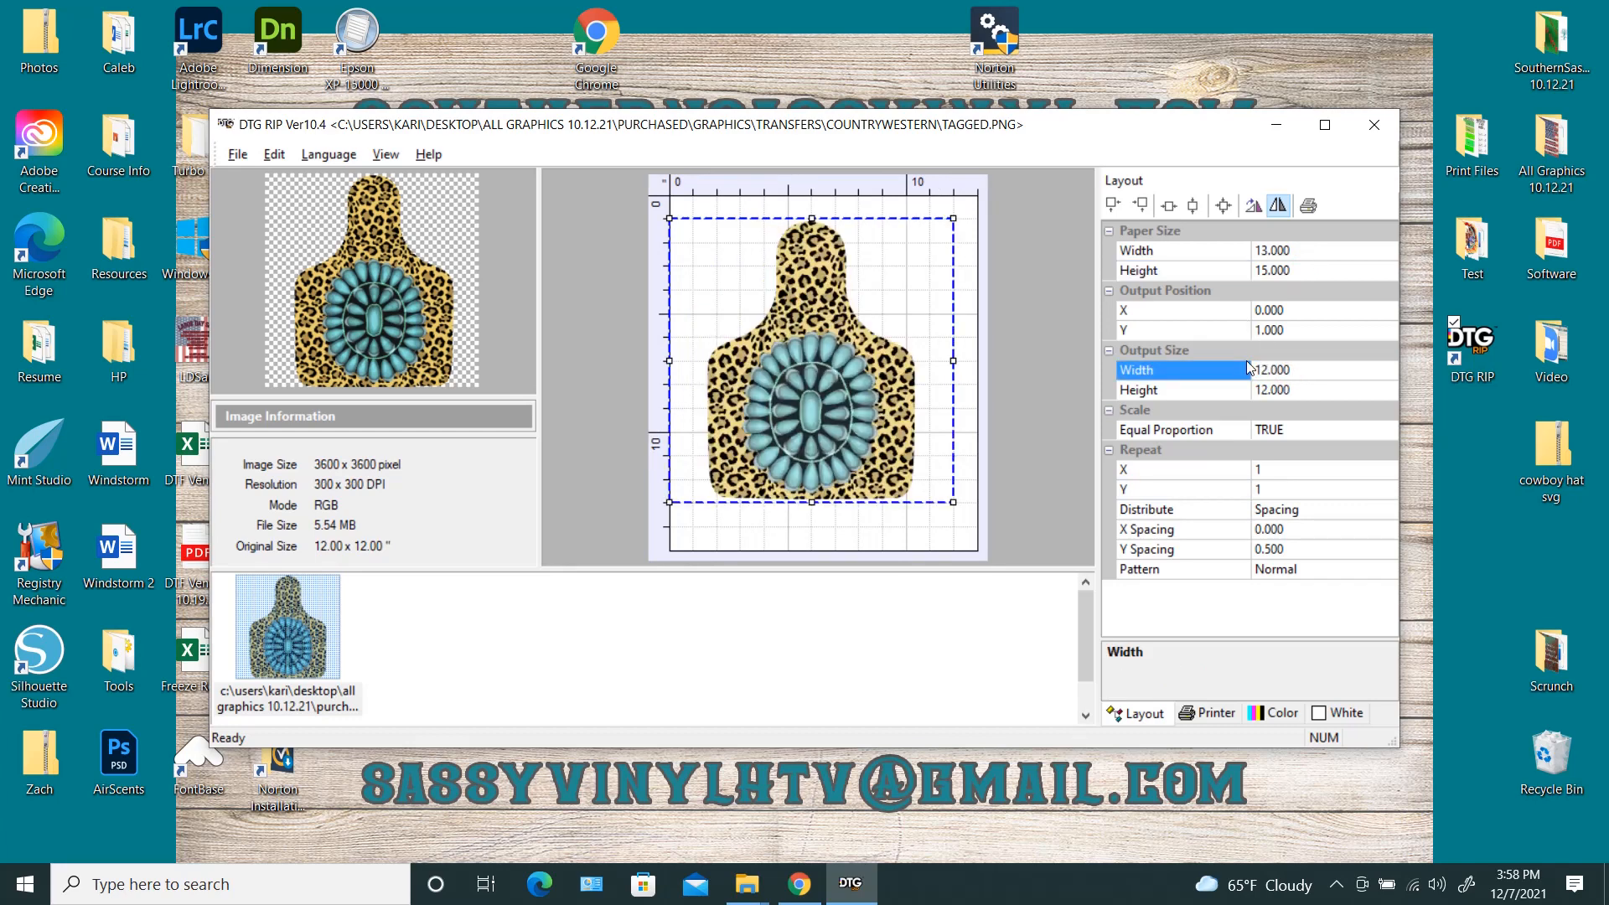
left_click(1171, 208)
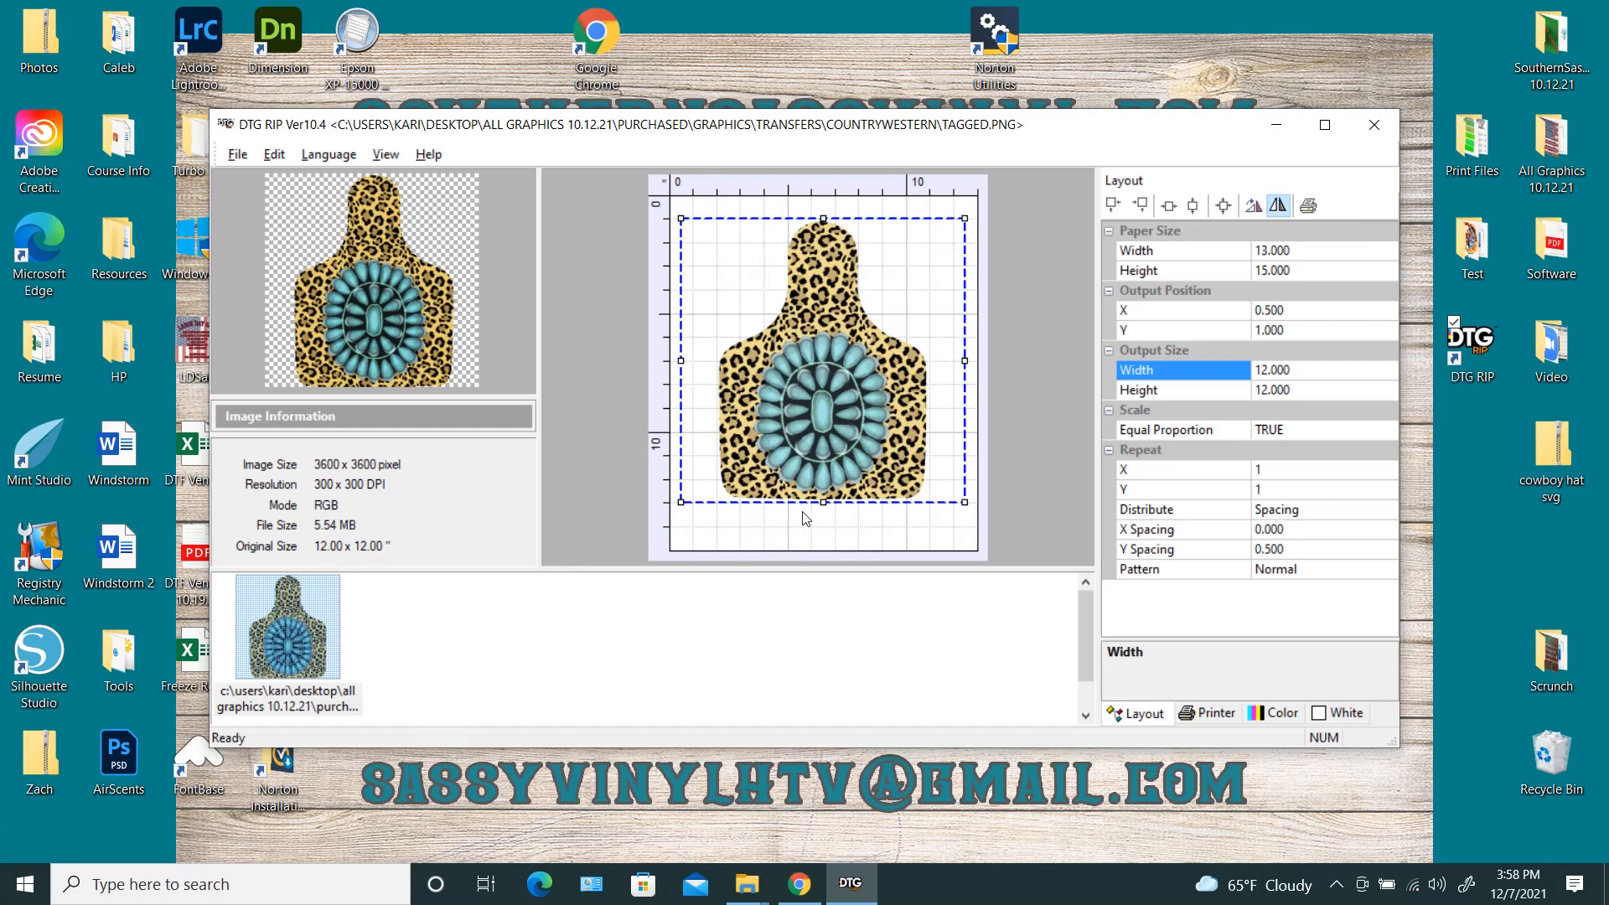
Step: Switch the printer model to Stylus L1800 and from there to Artisan 1430 in the printer settings
left_click(1210, 715)
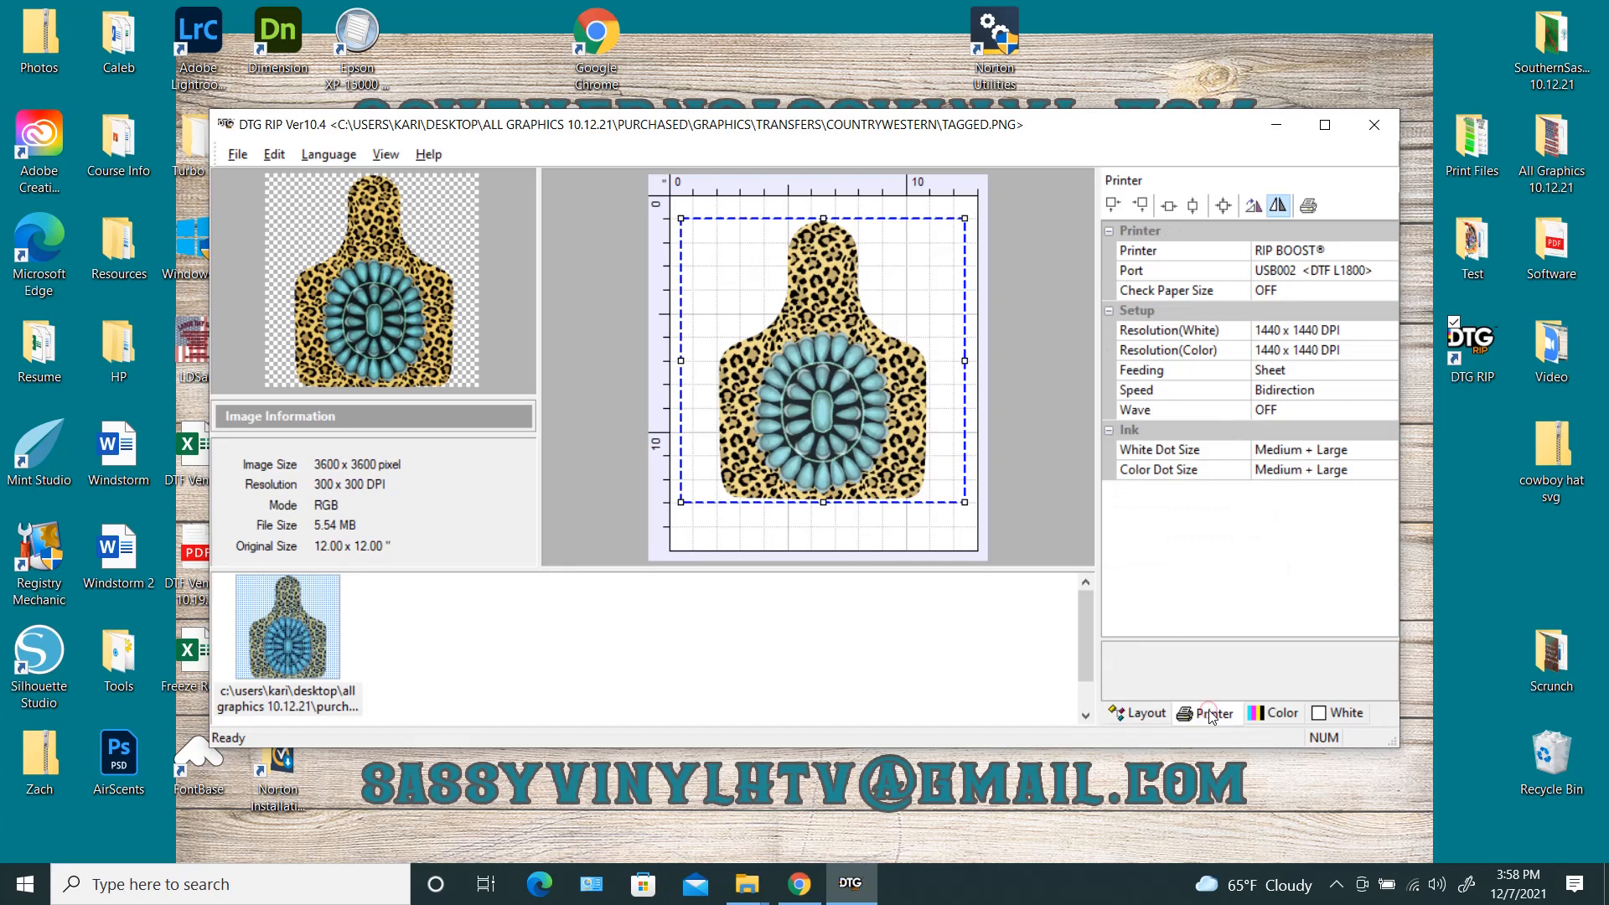
left_click(1371, 250)
left_click(1389, 251)
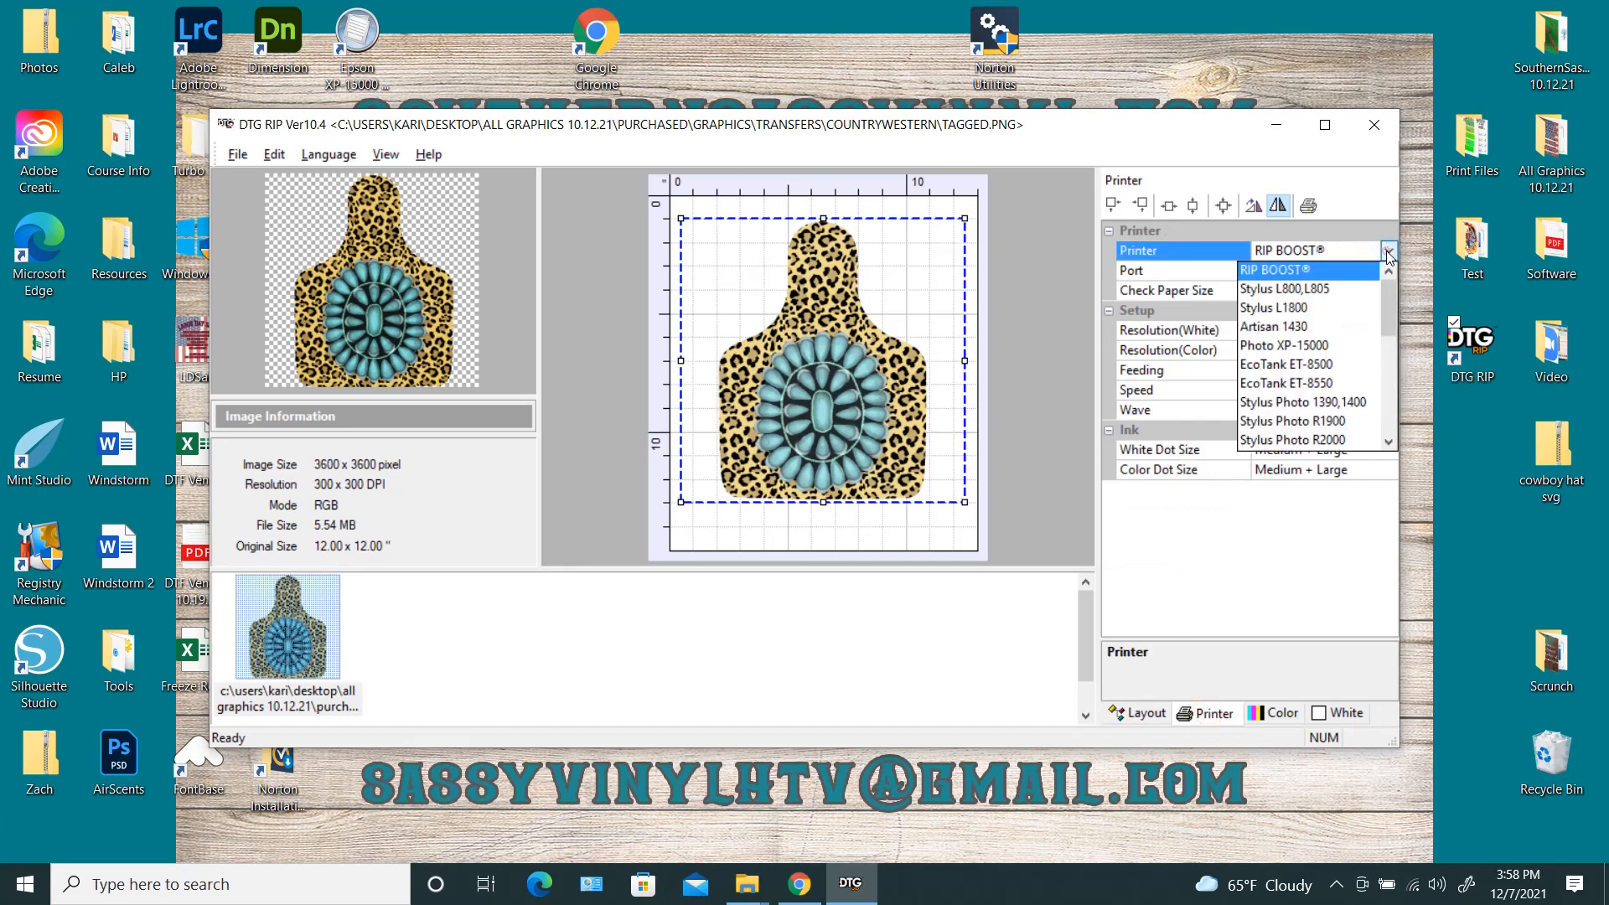
left_click(1295, 313)
left_click(1391, 253)
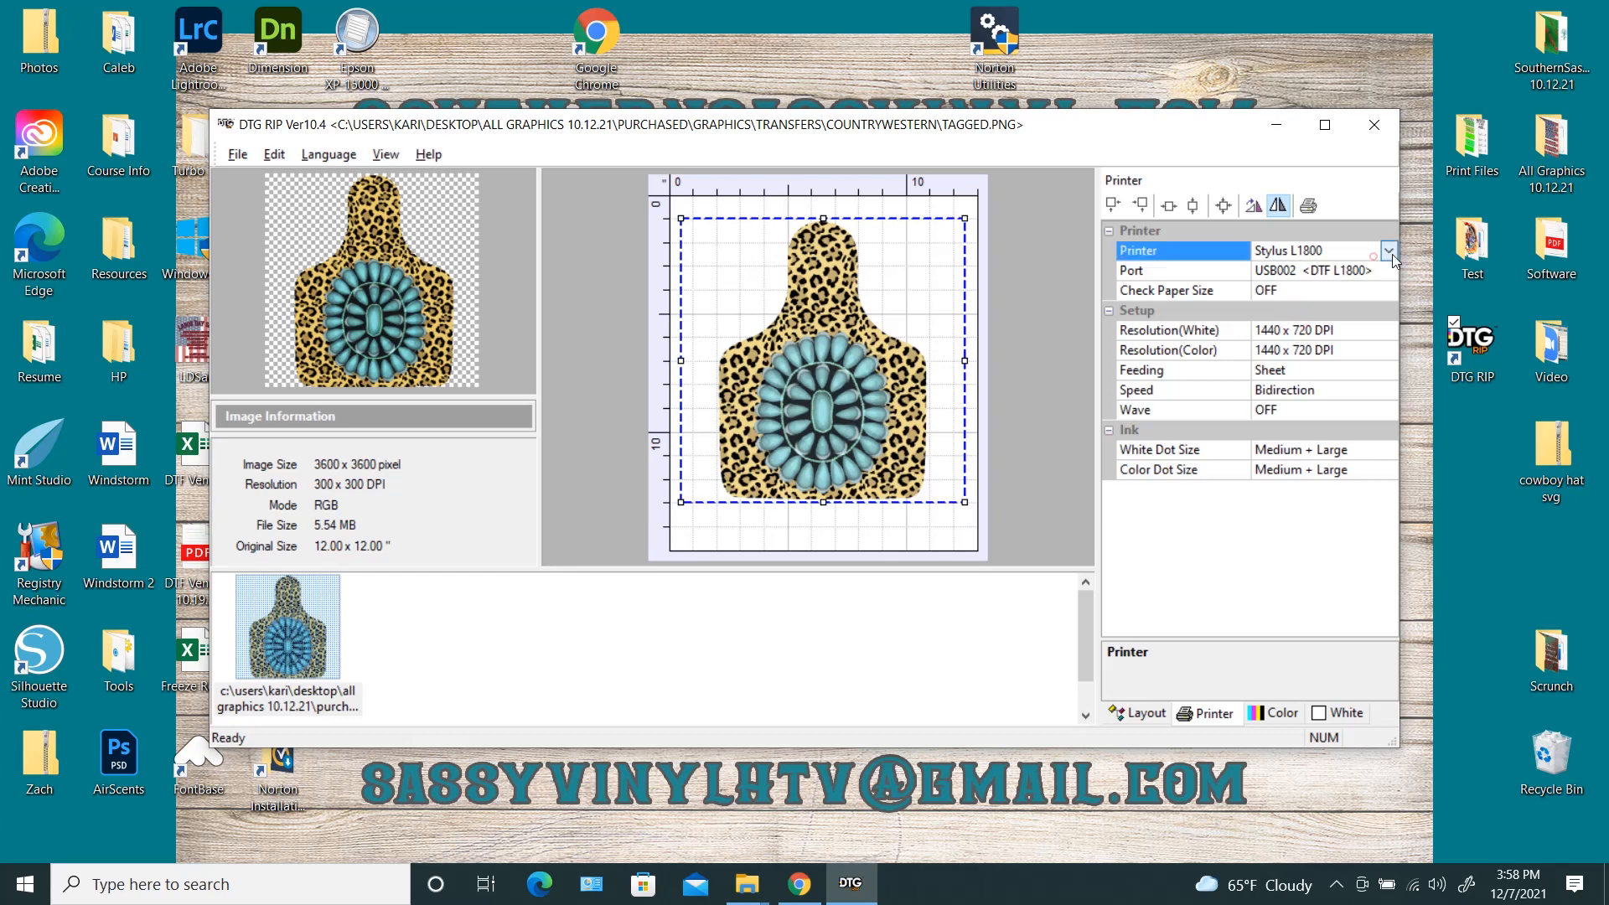
left_click(1389, 252)
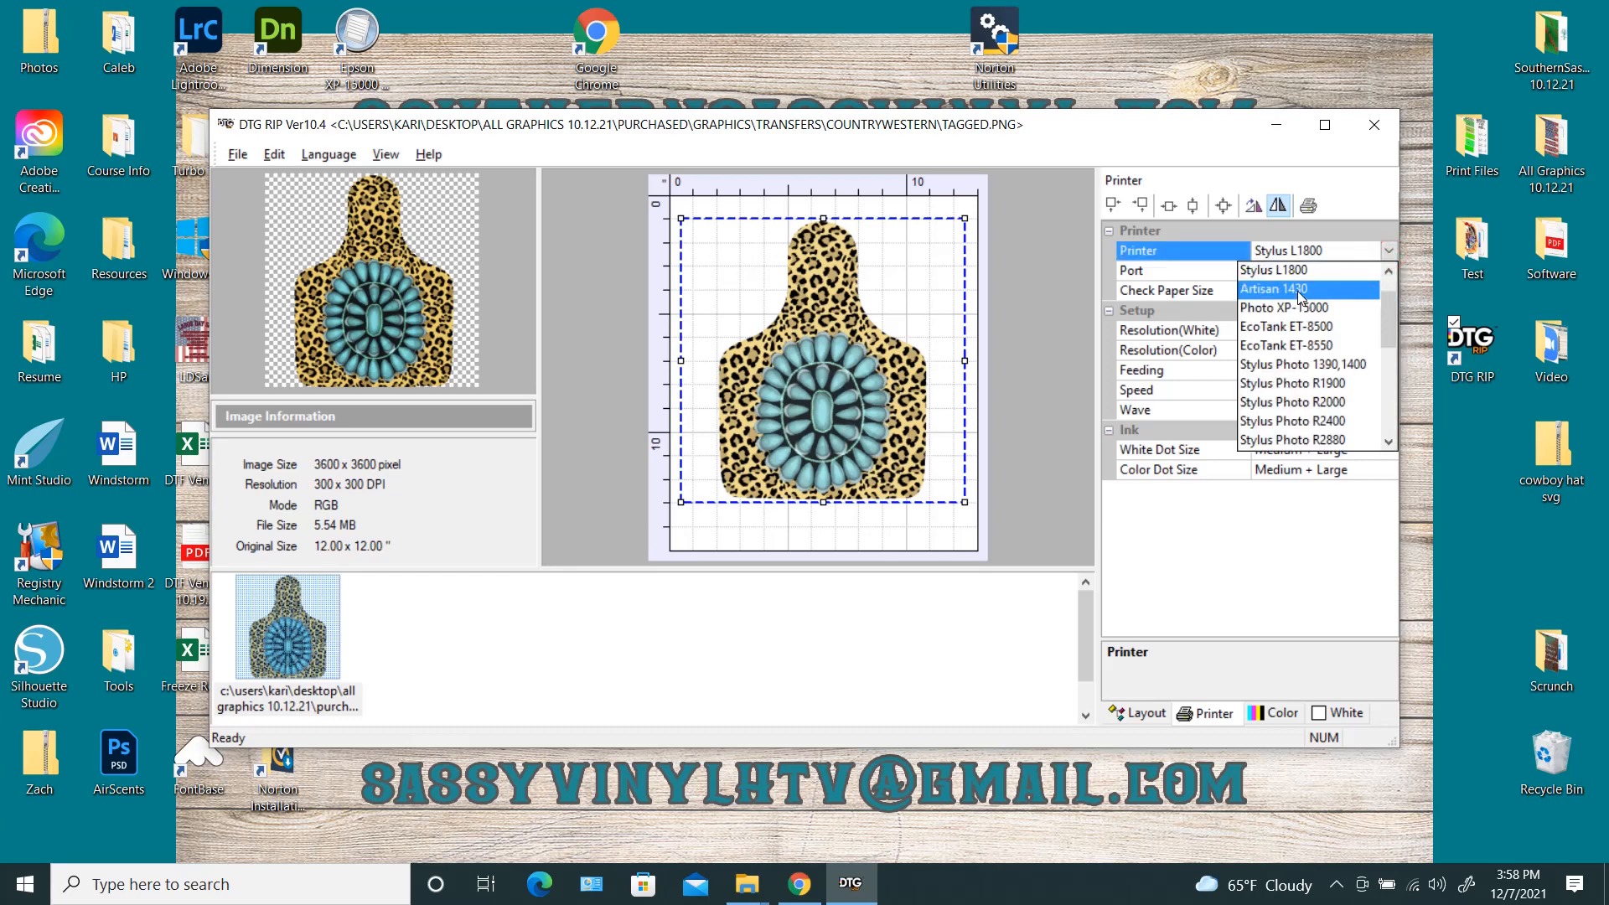
left_click(1304, 290)
Step: Set the printer port to HPColorLaserJetM452dw
left_click(1314, 277)
left_click(1310, 272)
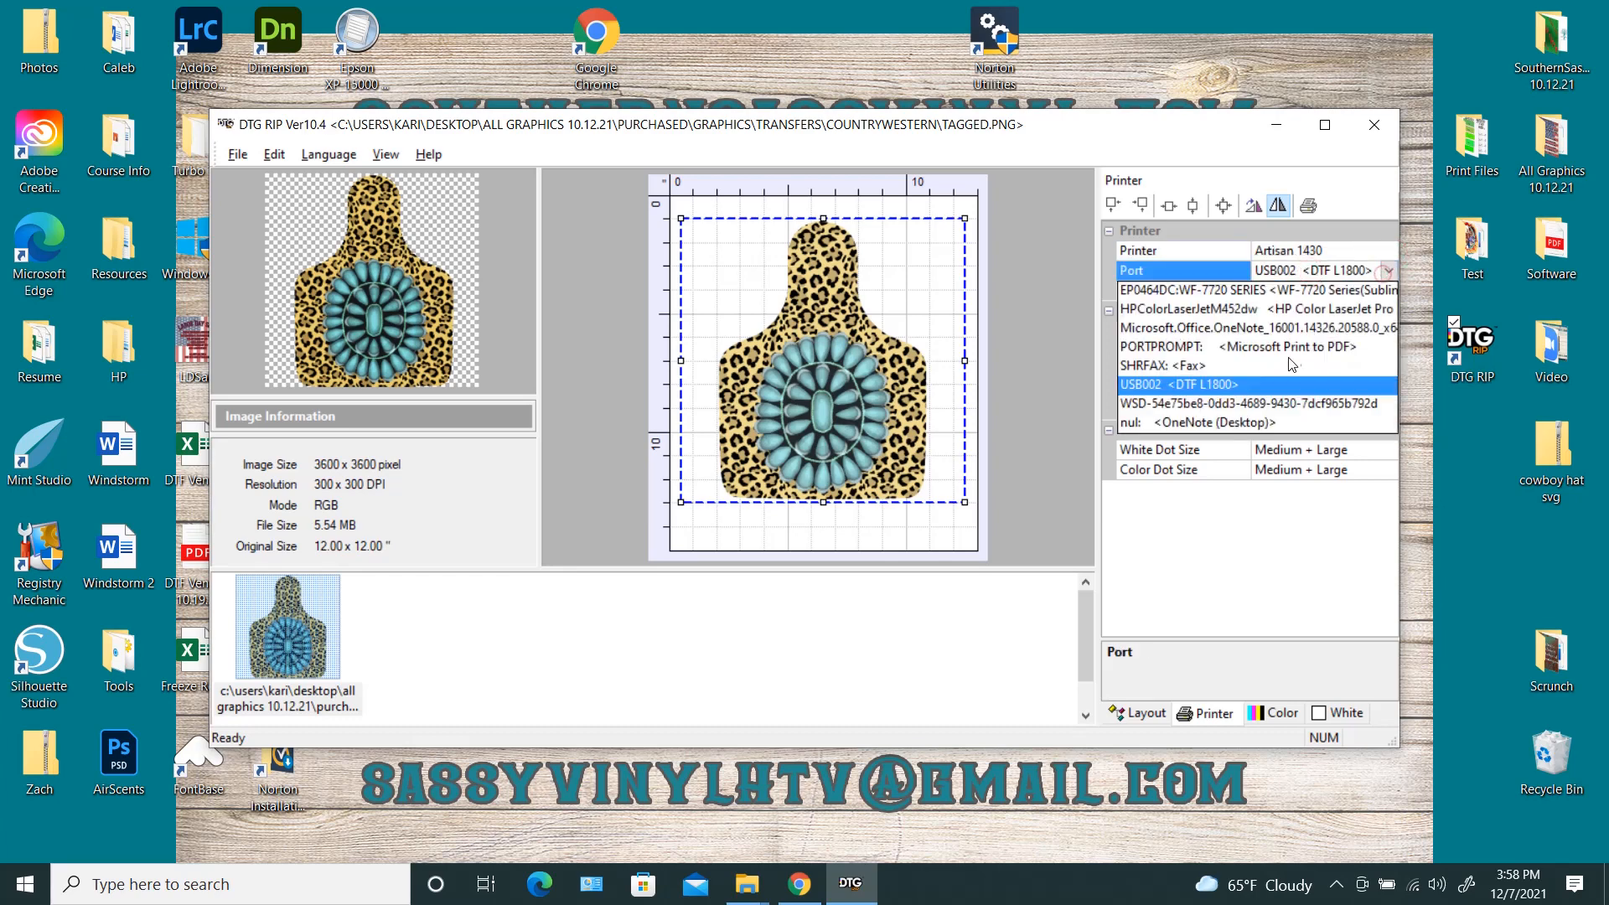
left_click(1288, 310)
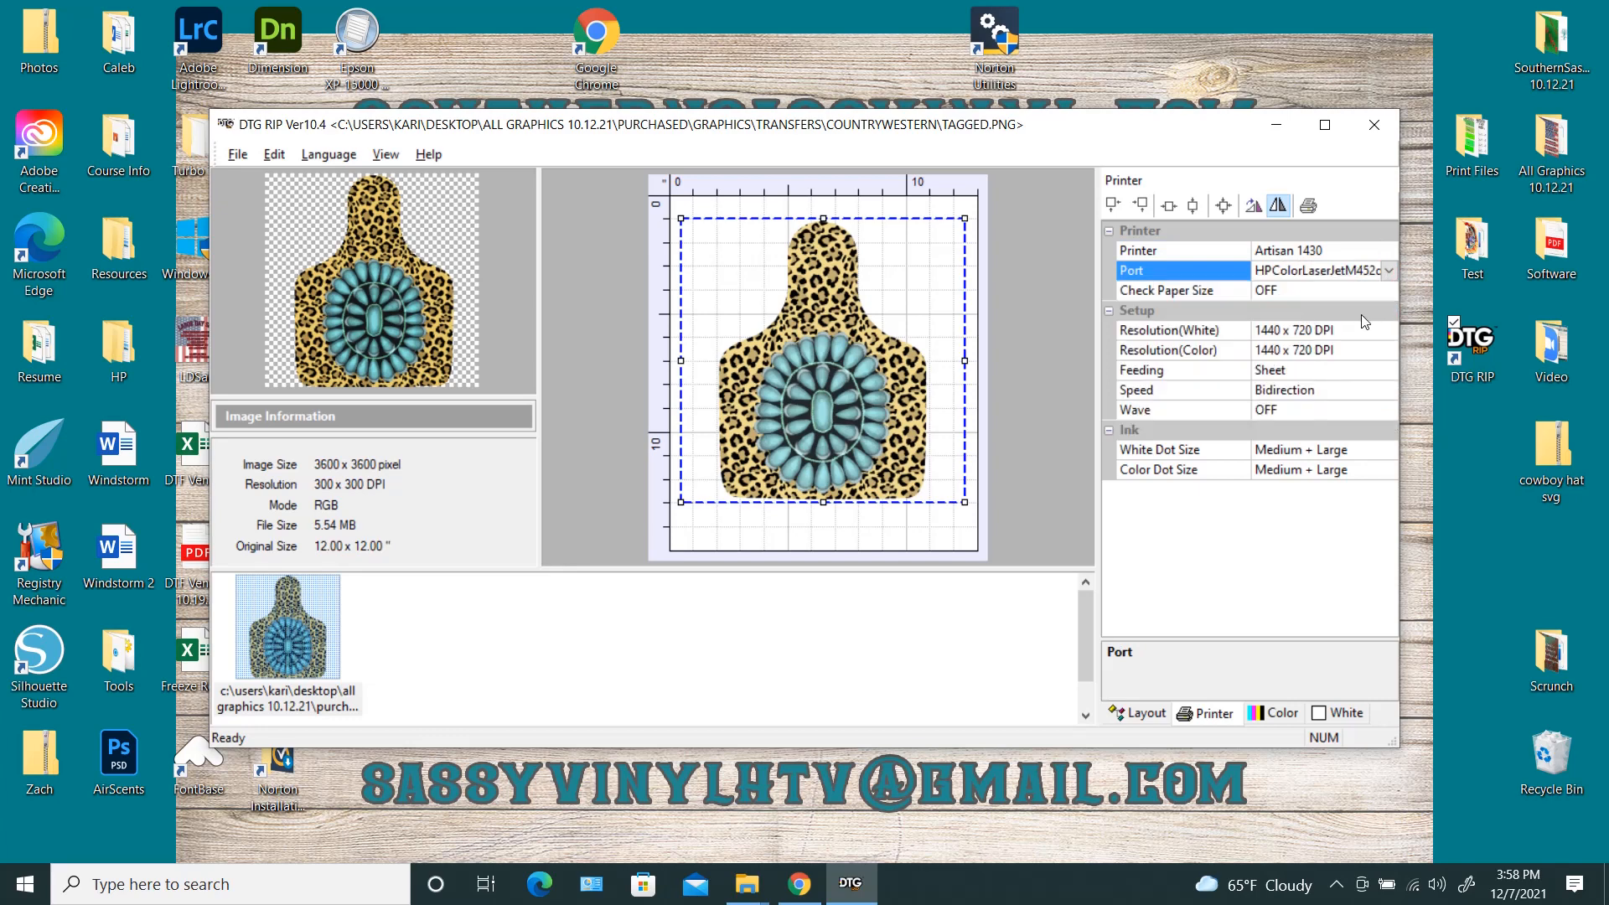
Step: Set the printer to RIP BOOST and its port to USB002 <DTF L1800>
left_click(1341, 251)
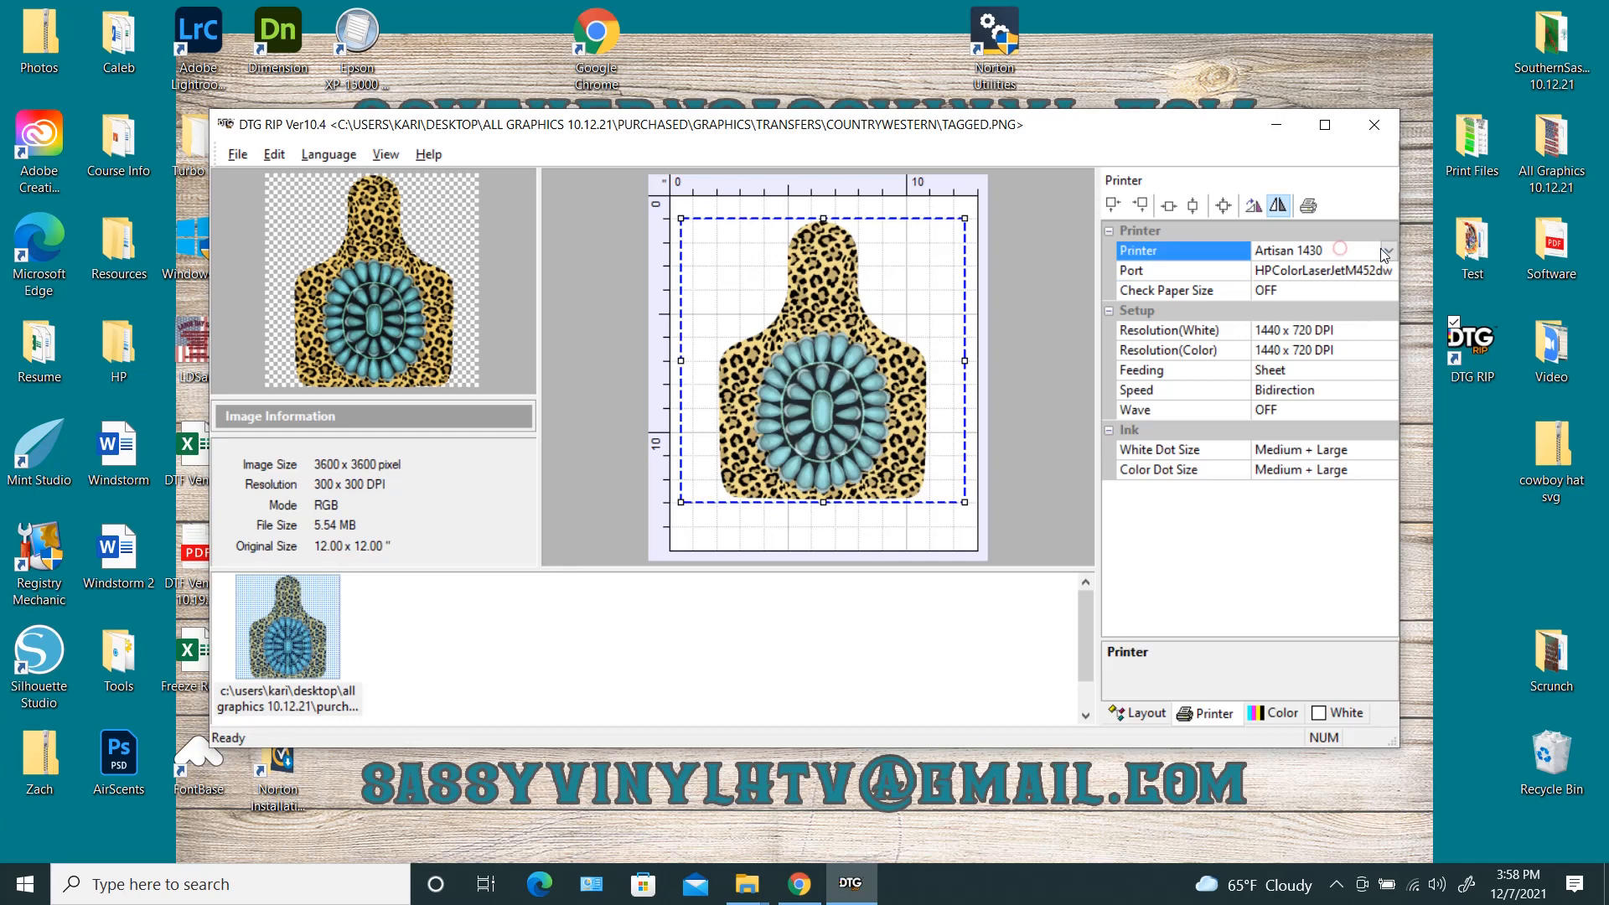
left_click(1387, 251)
scroll(1388, 294, "up", 1)
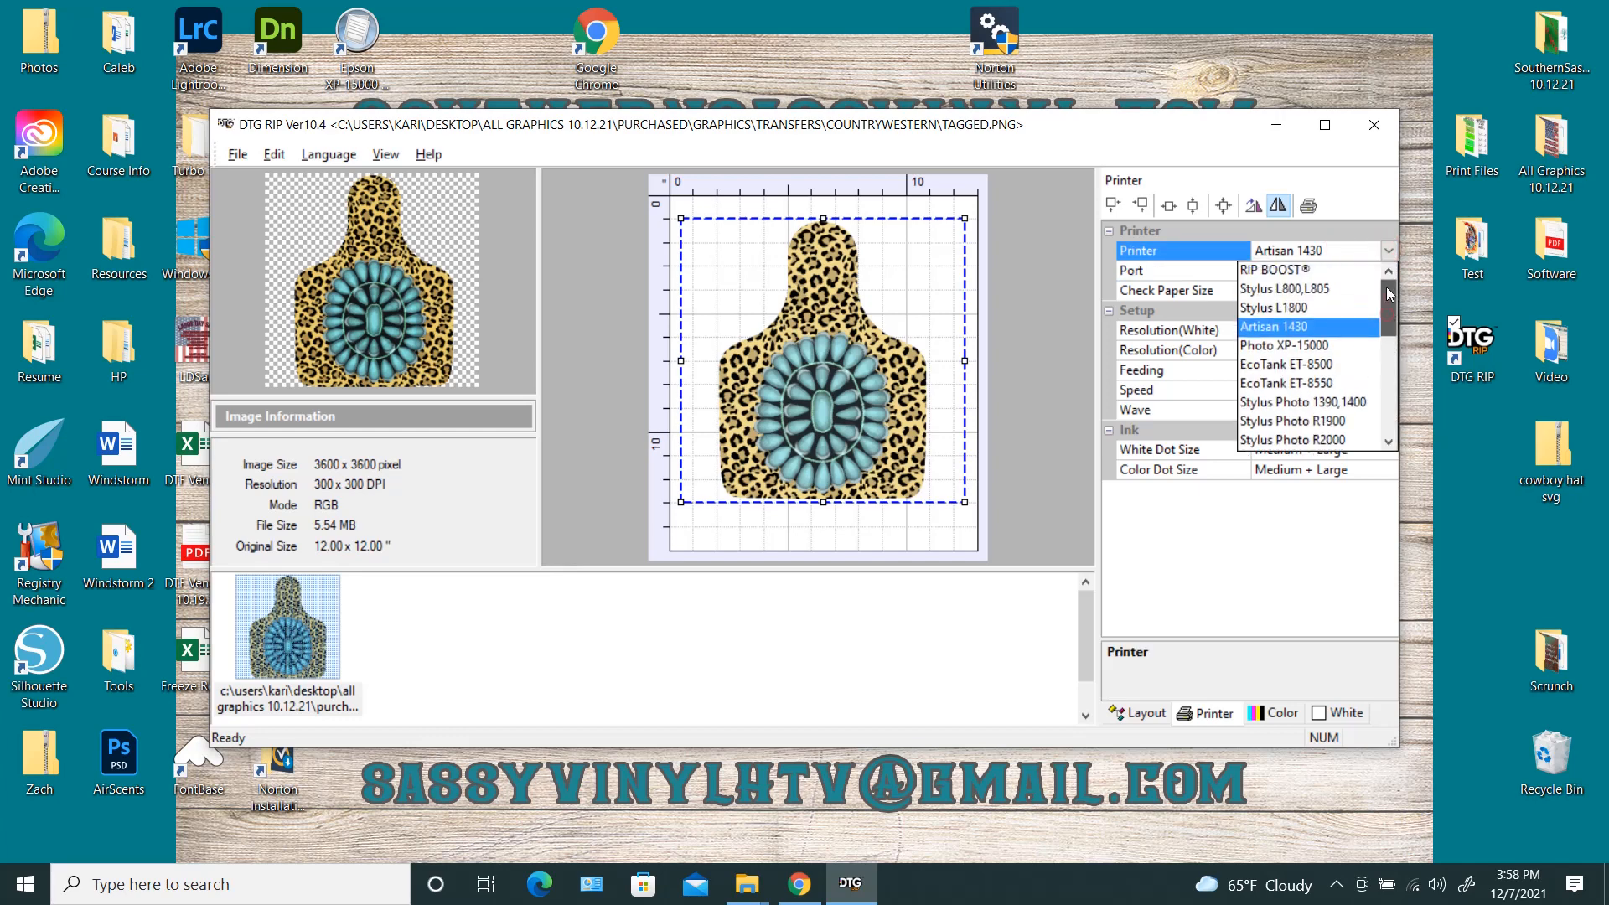
left_click(1268, 271)
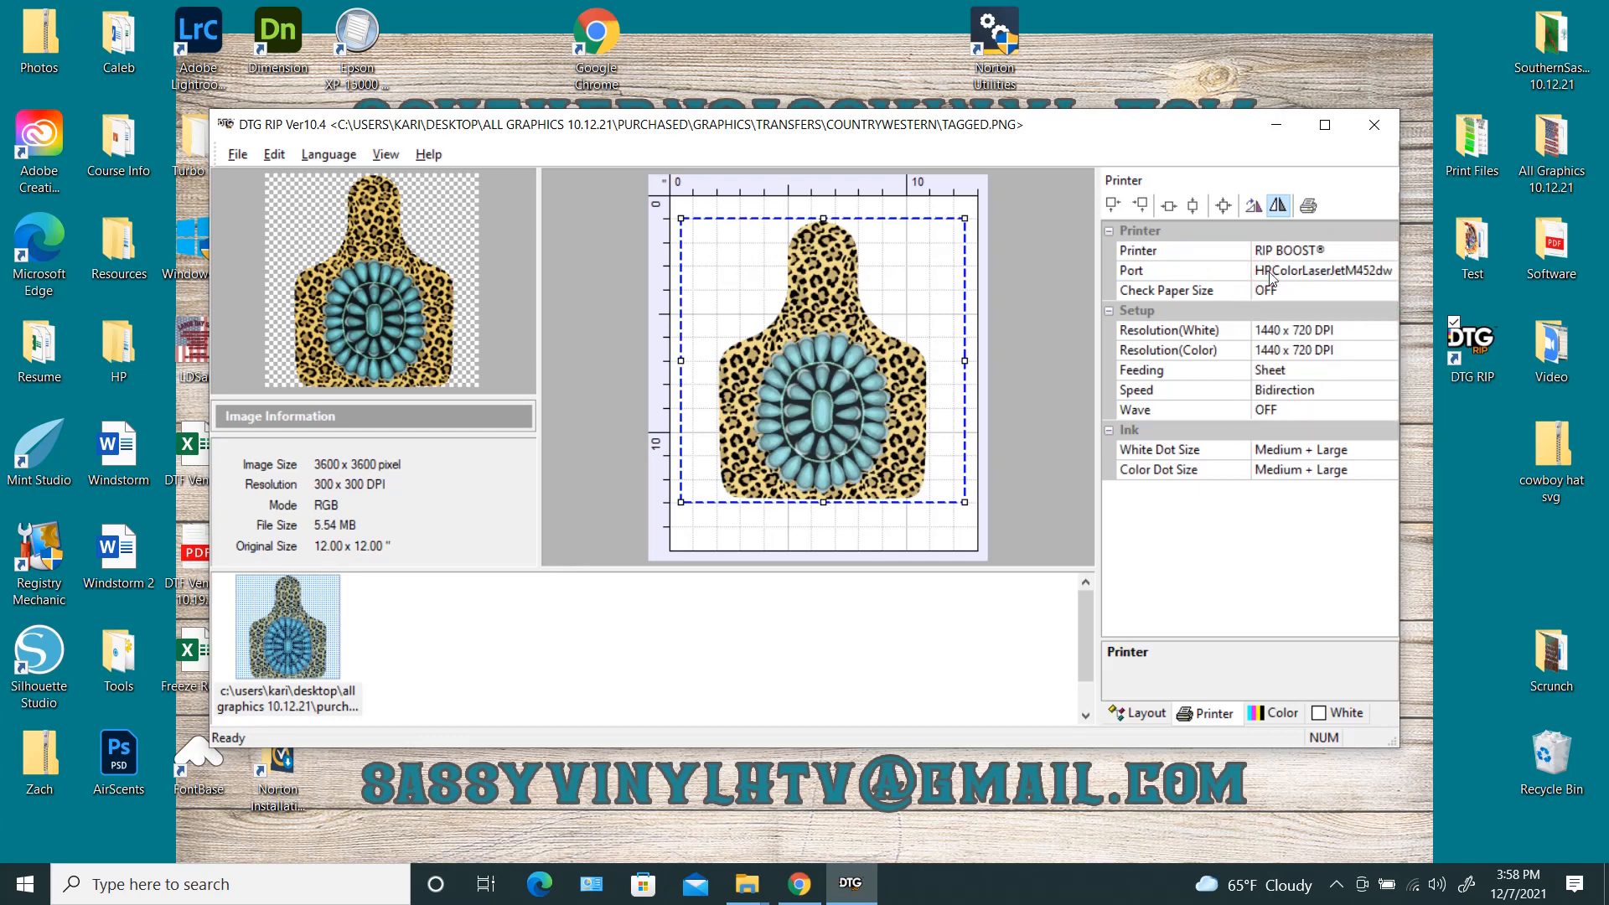
left_click(1371, 272)
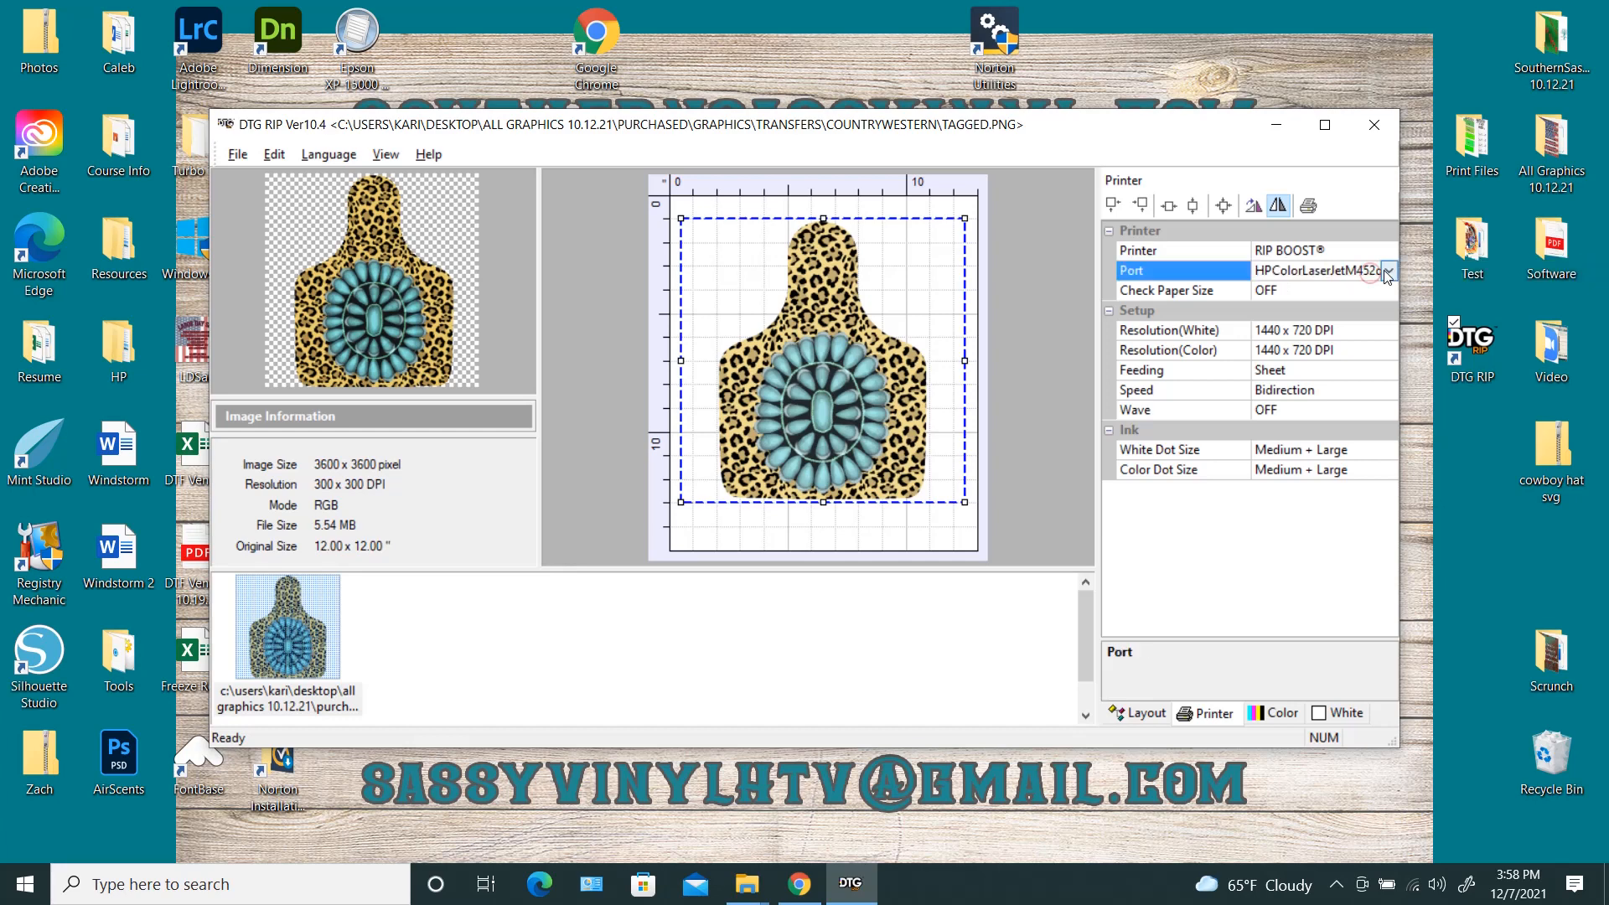
left_click(1387, 270)
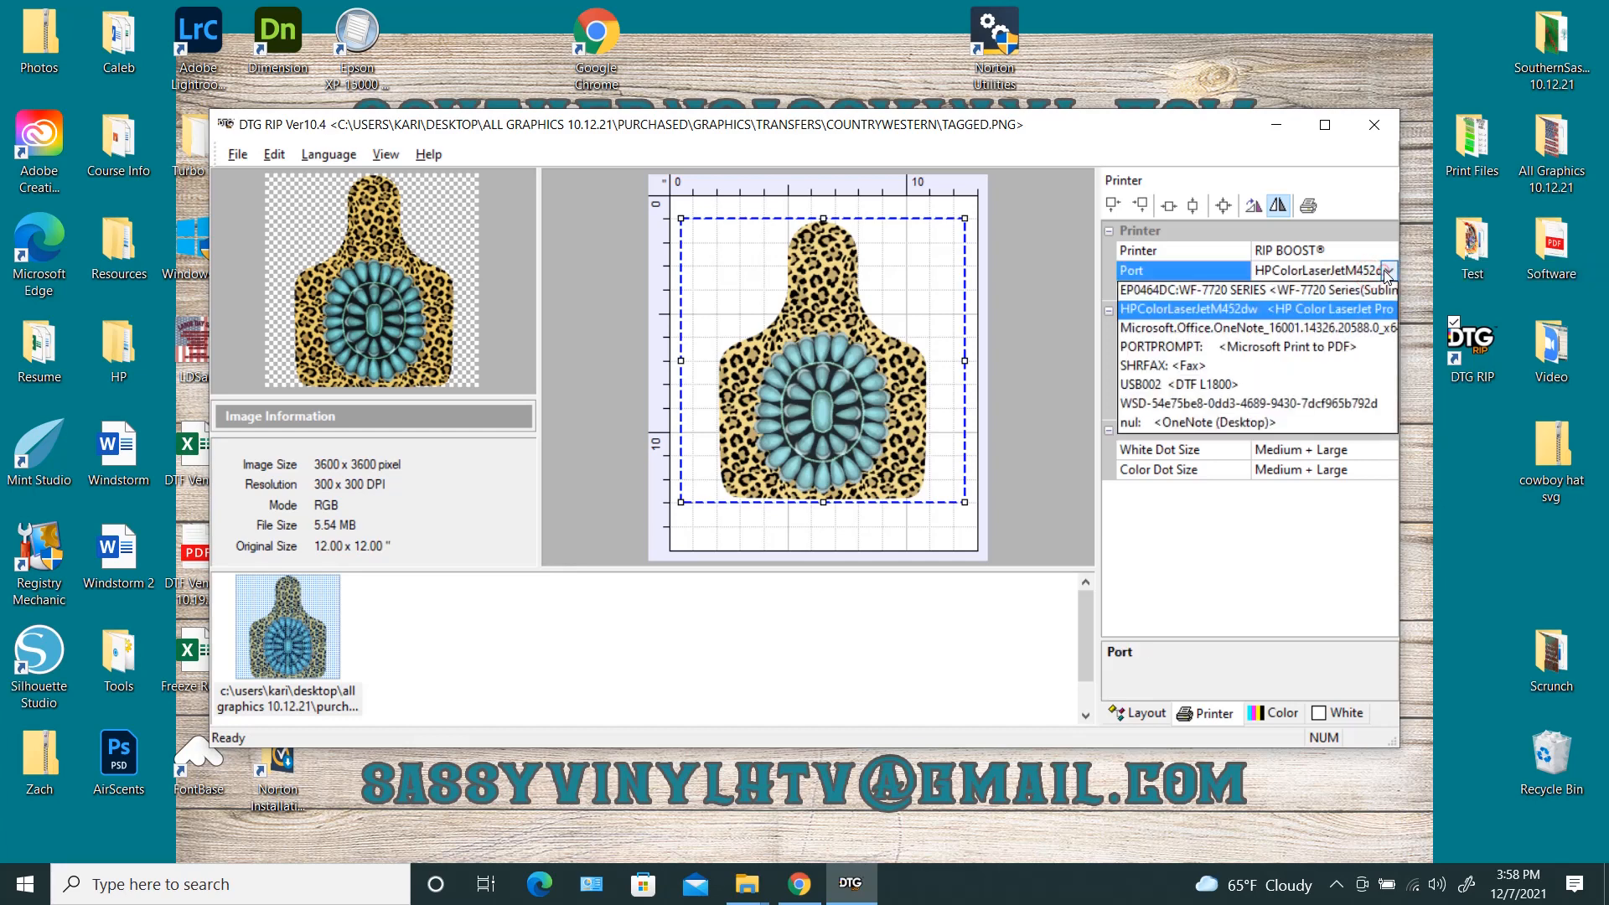
left_click(1185, 386)
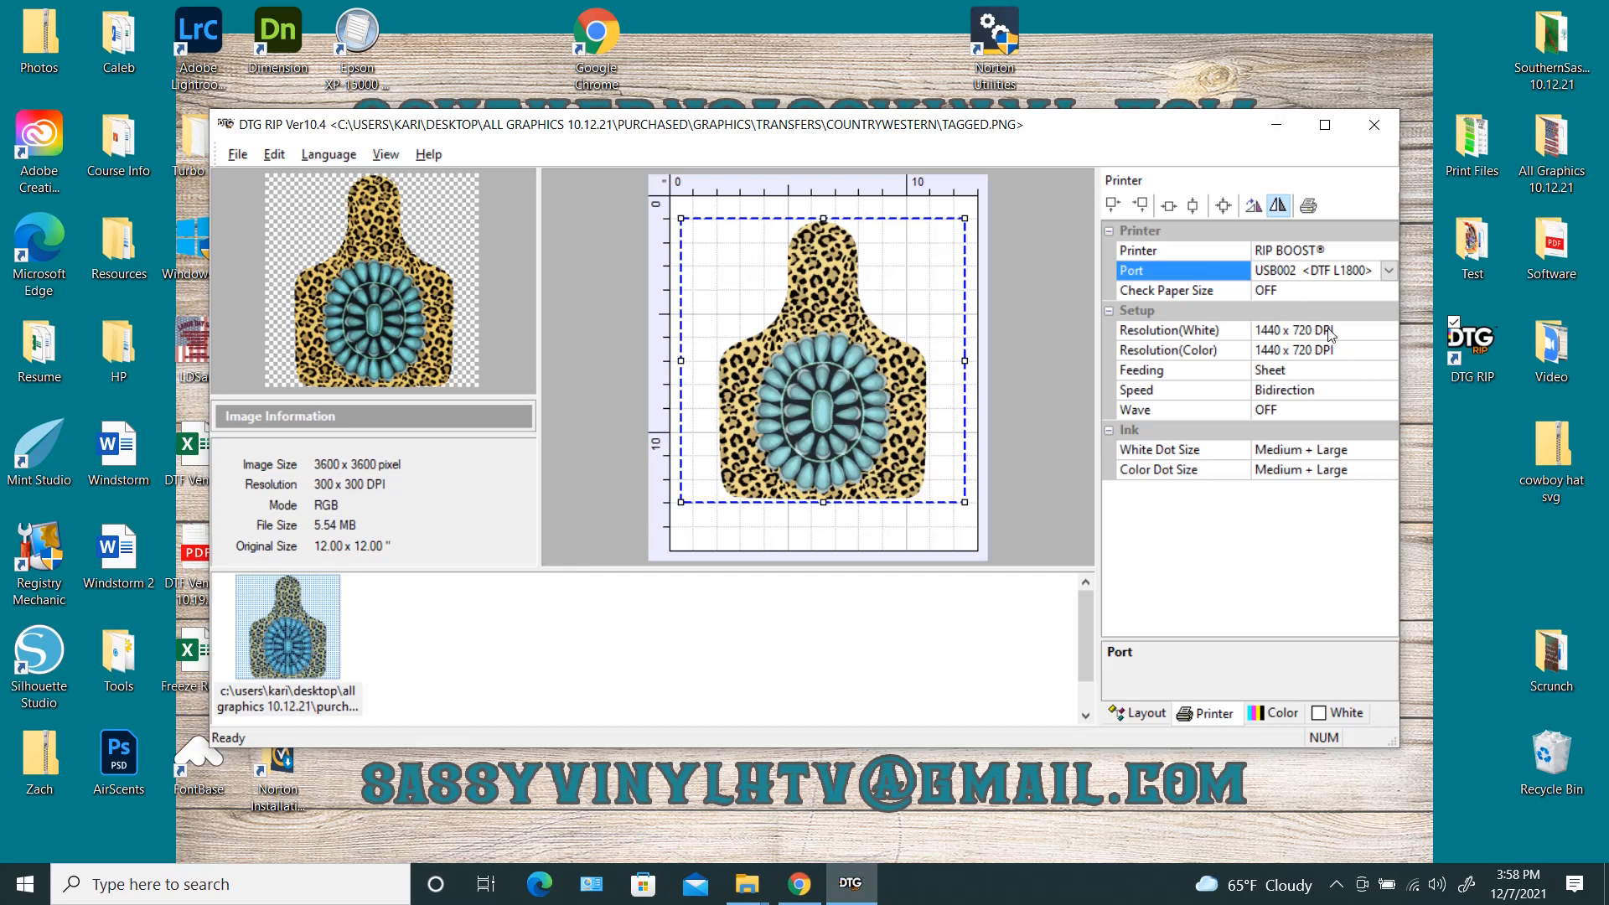
Step: Set both the white and color print resolutions to 1440 x 1440 DPI
left_click(1362, 332)
left_click(1387, 332)
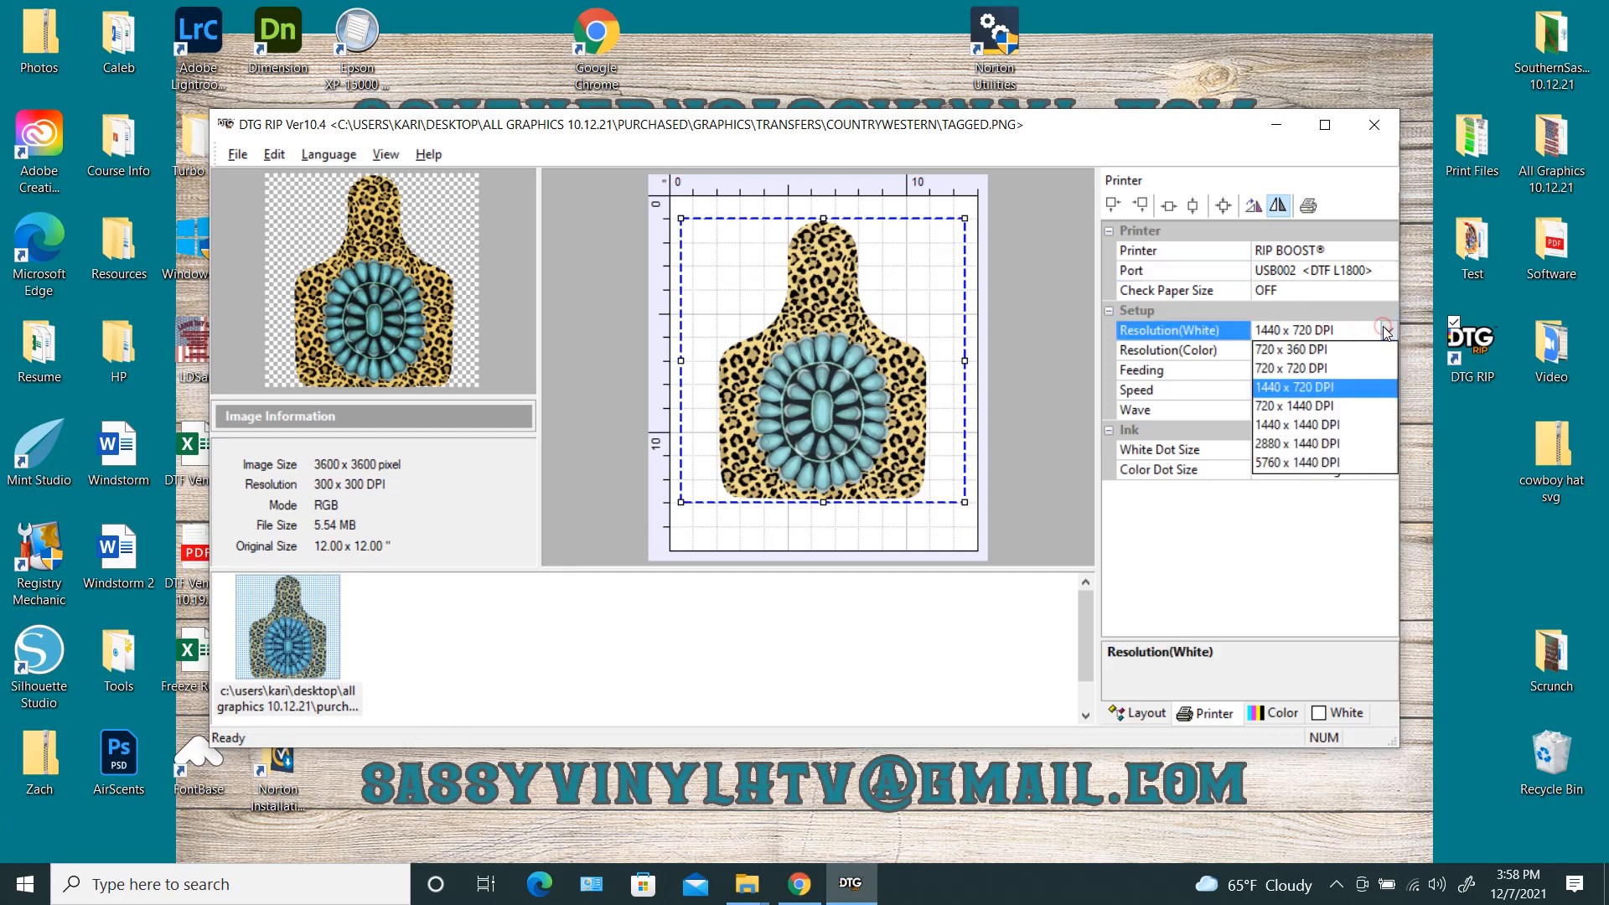
left_click(1304, 425)
left_click(1331, 346)
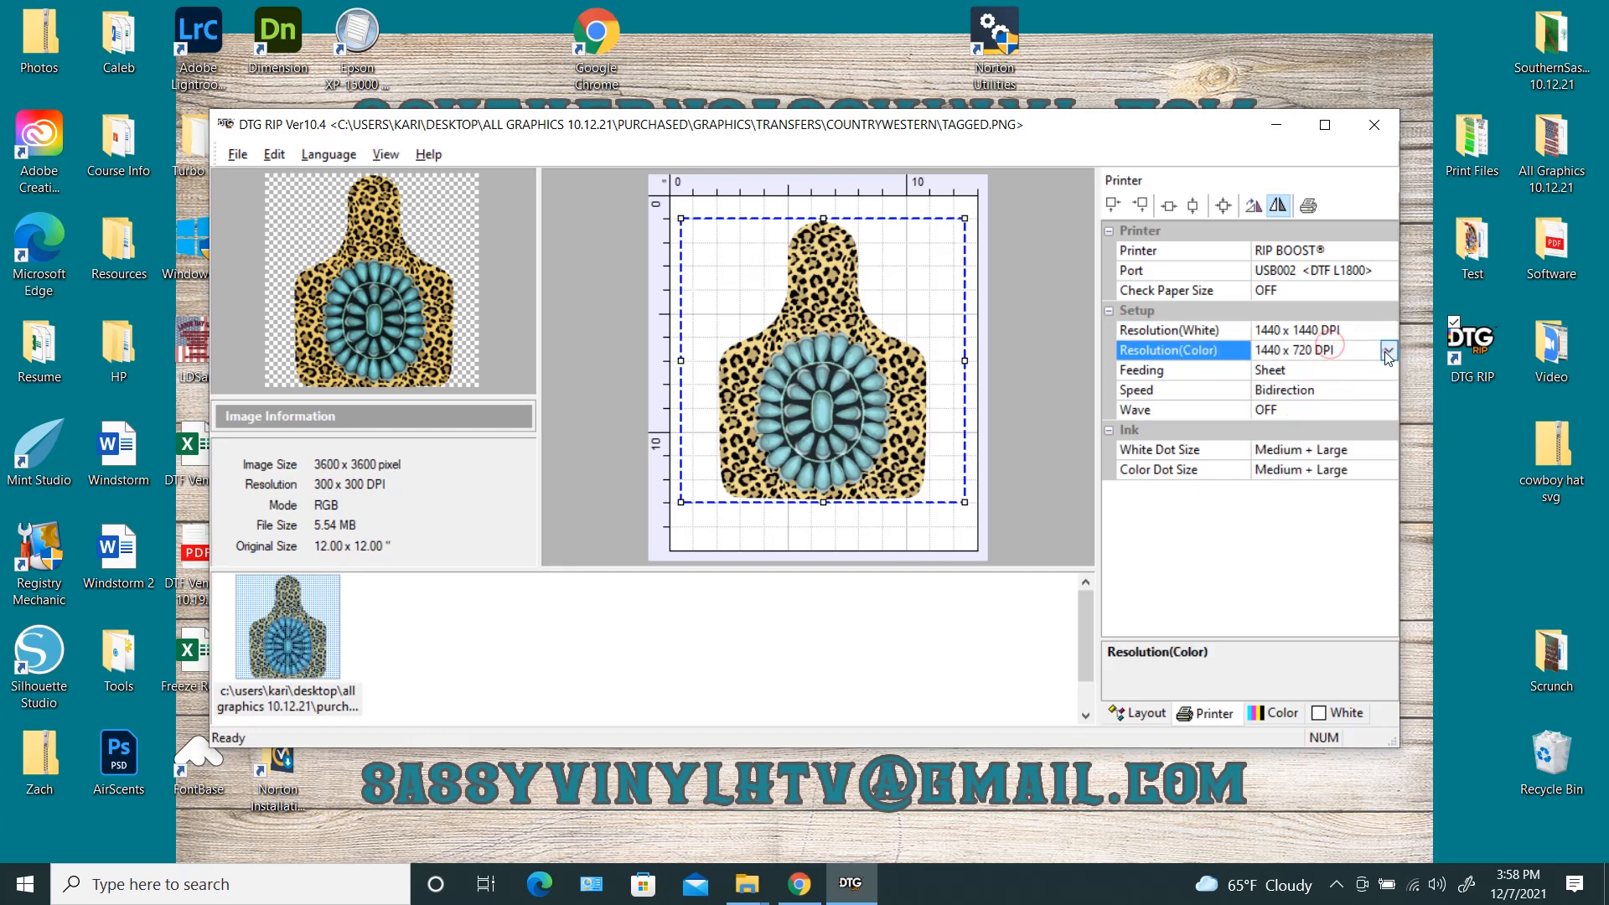
left_click(1388, 352)
left_click(1298, 445)
Step: Set both the white and color ink dot sizes to Mix
left_click(1278, 450)
left_click(1278, 451)
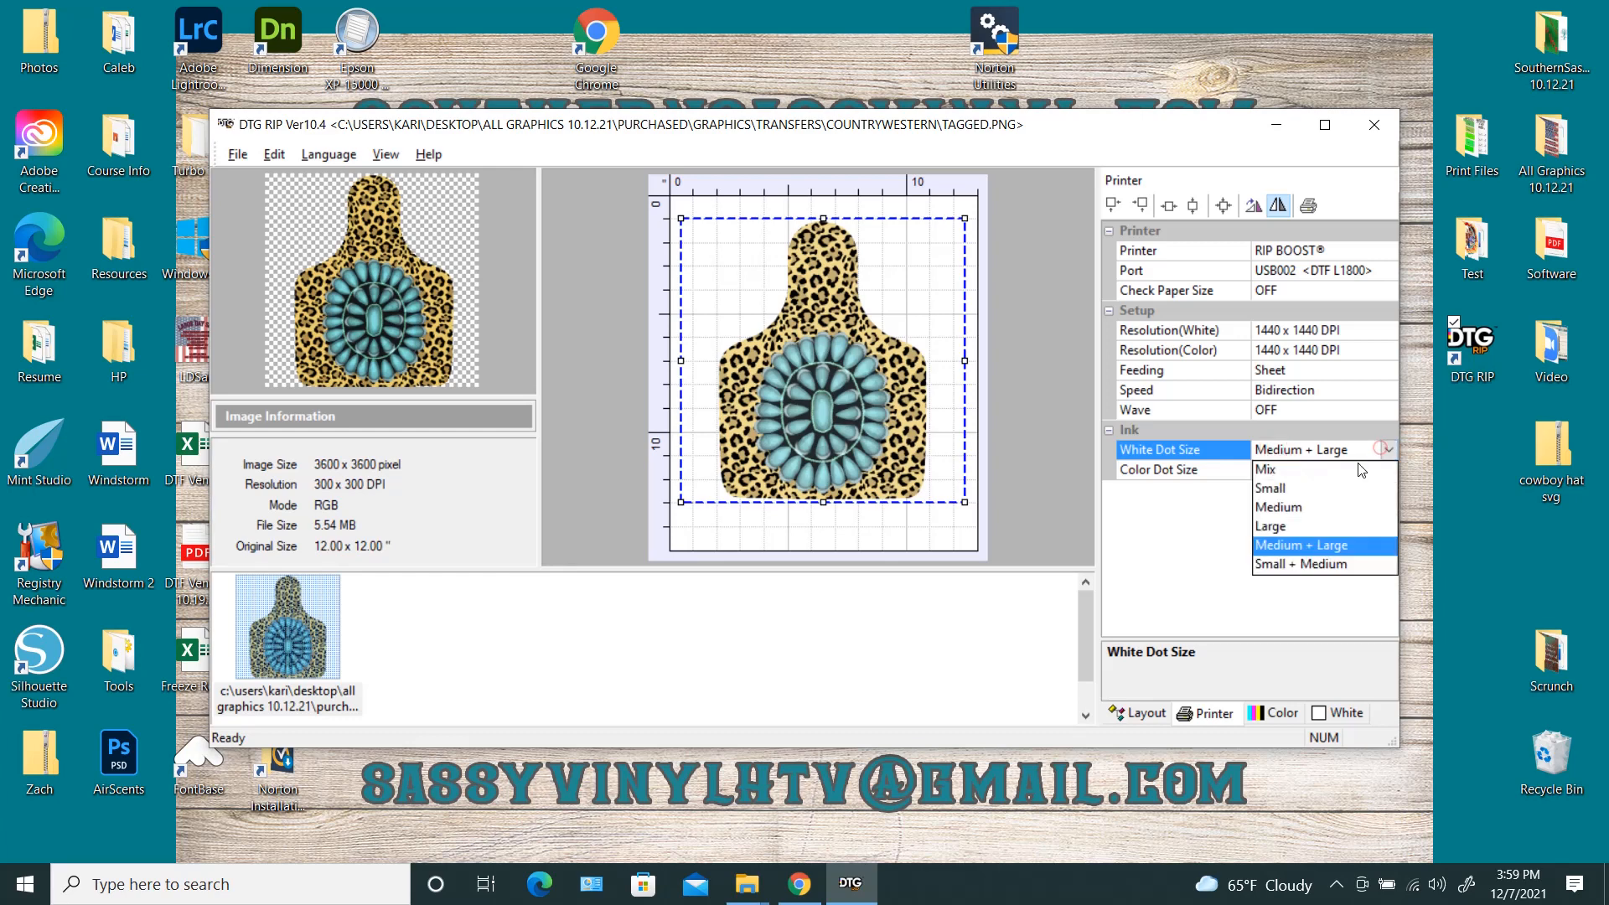
left_click(1282, 466)
left_click(1331, 471)
left_click(1282, 469)
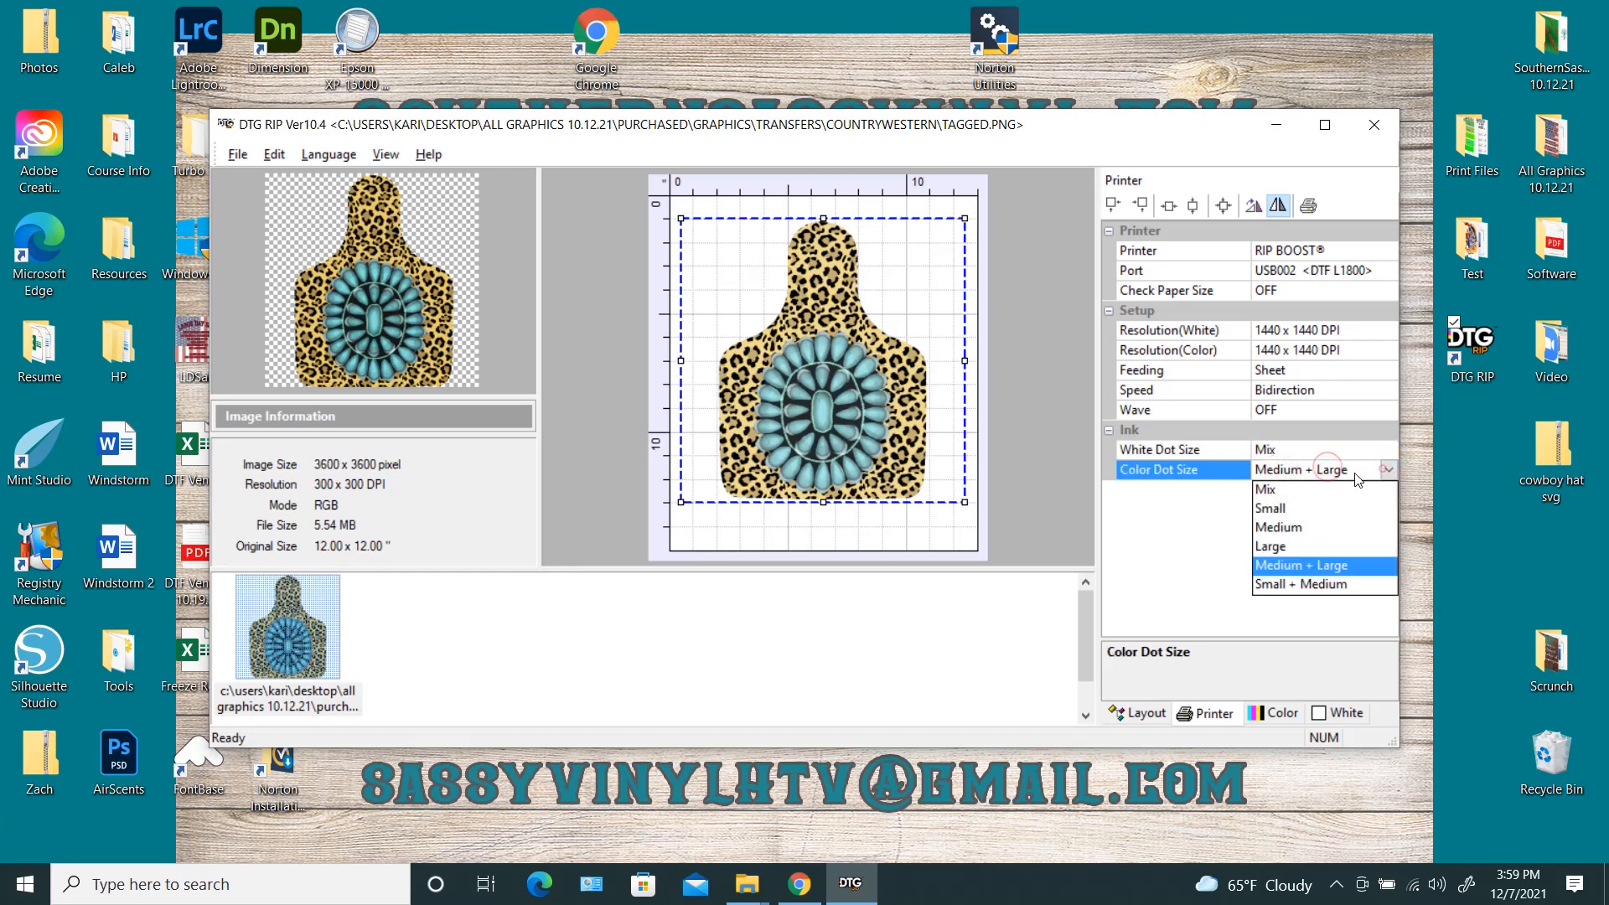
left_click(1286, 489)
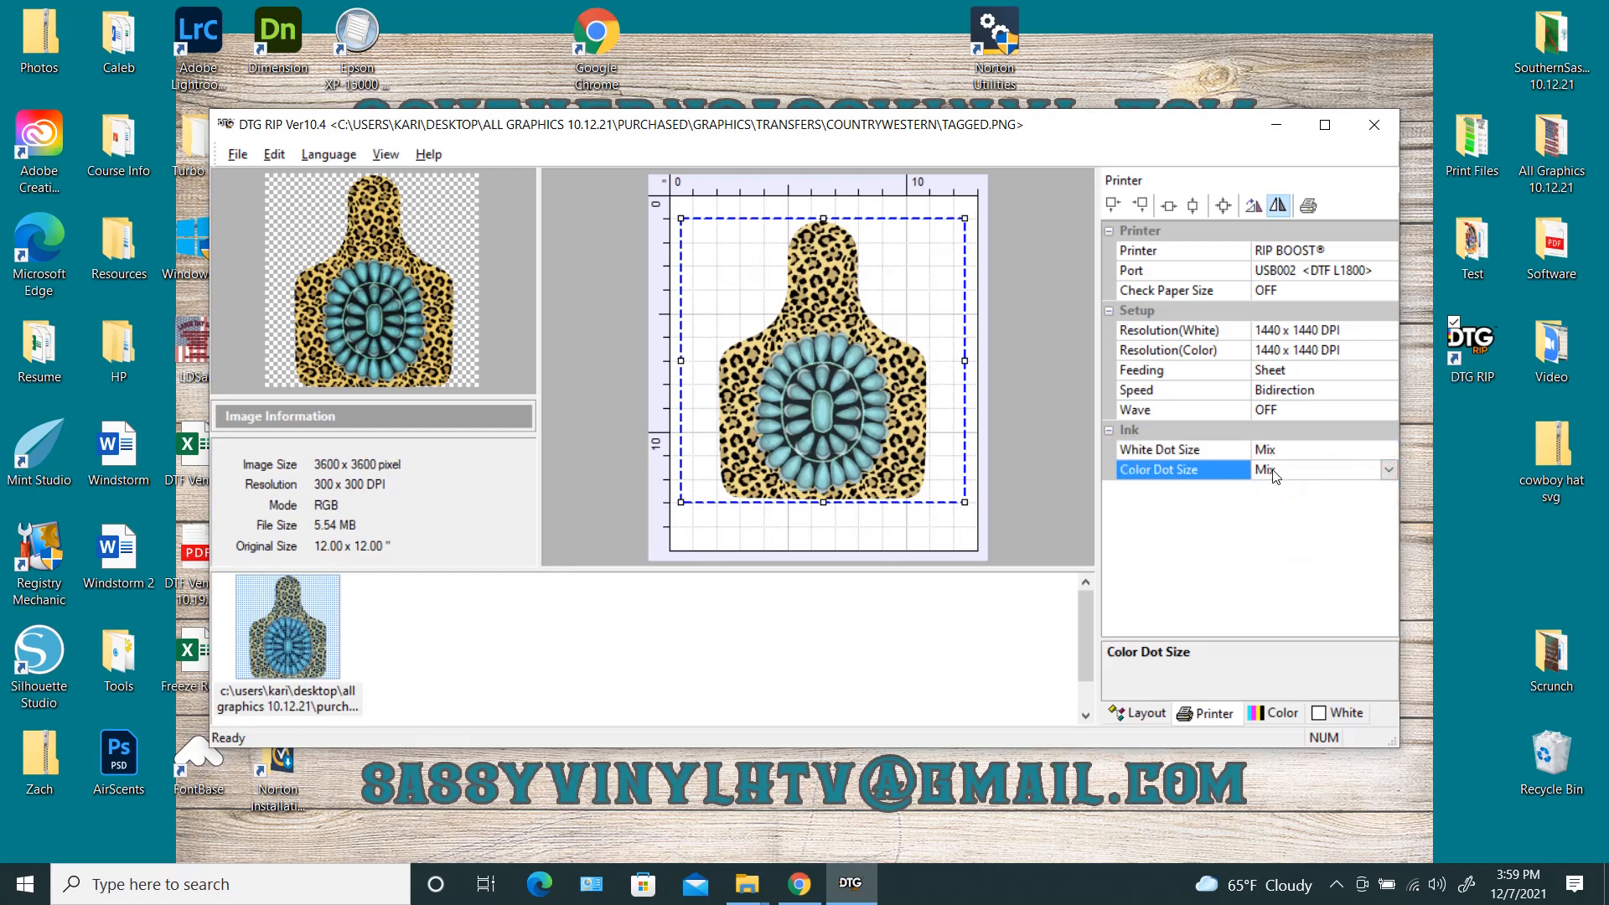
Step: Set the color and white ink dot sizes to Medium + Large
left_click(1387, 470)
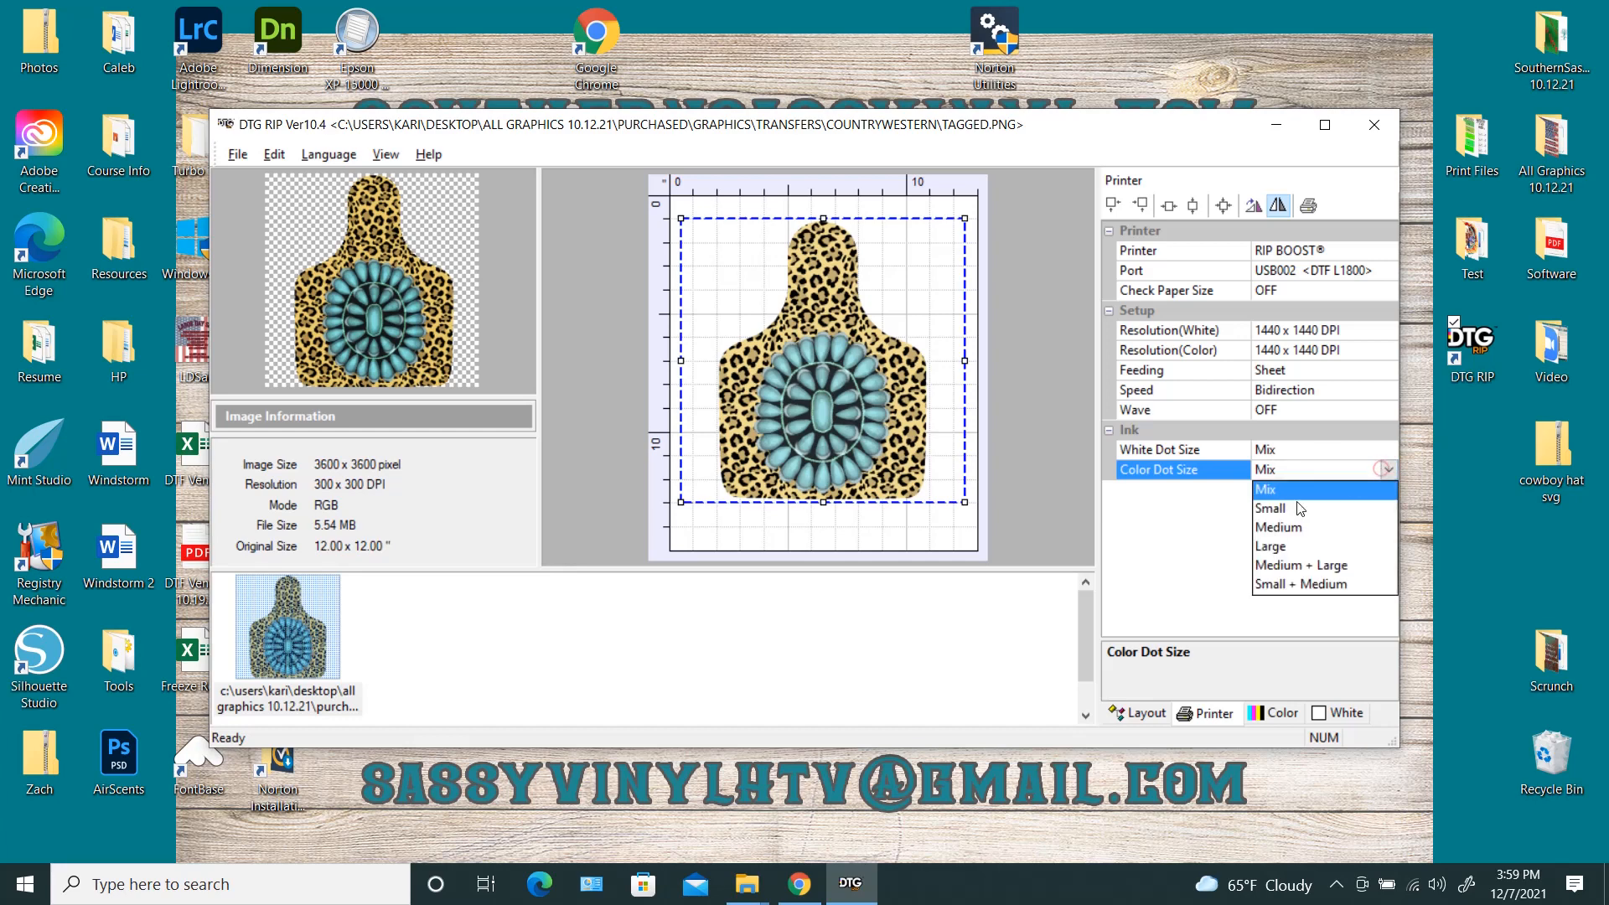
left_click(1286, 568)
left_click(1381, 449)
left_click(1387, 450)
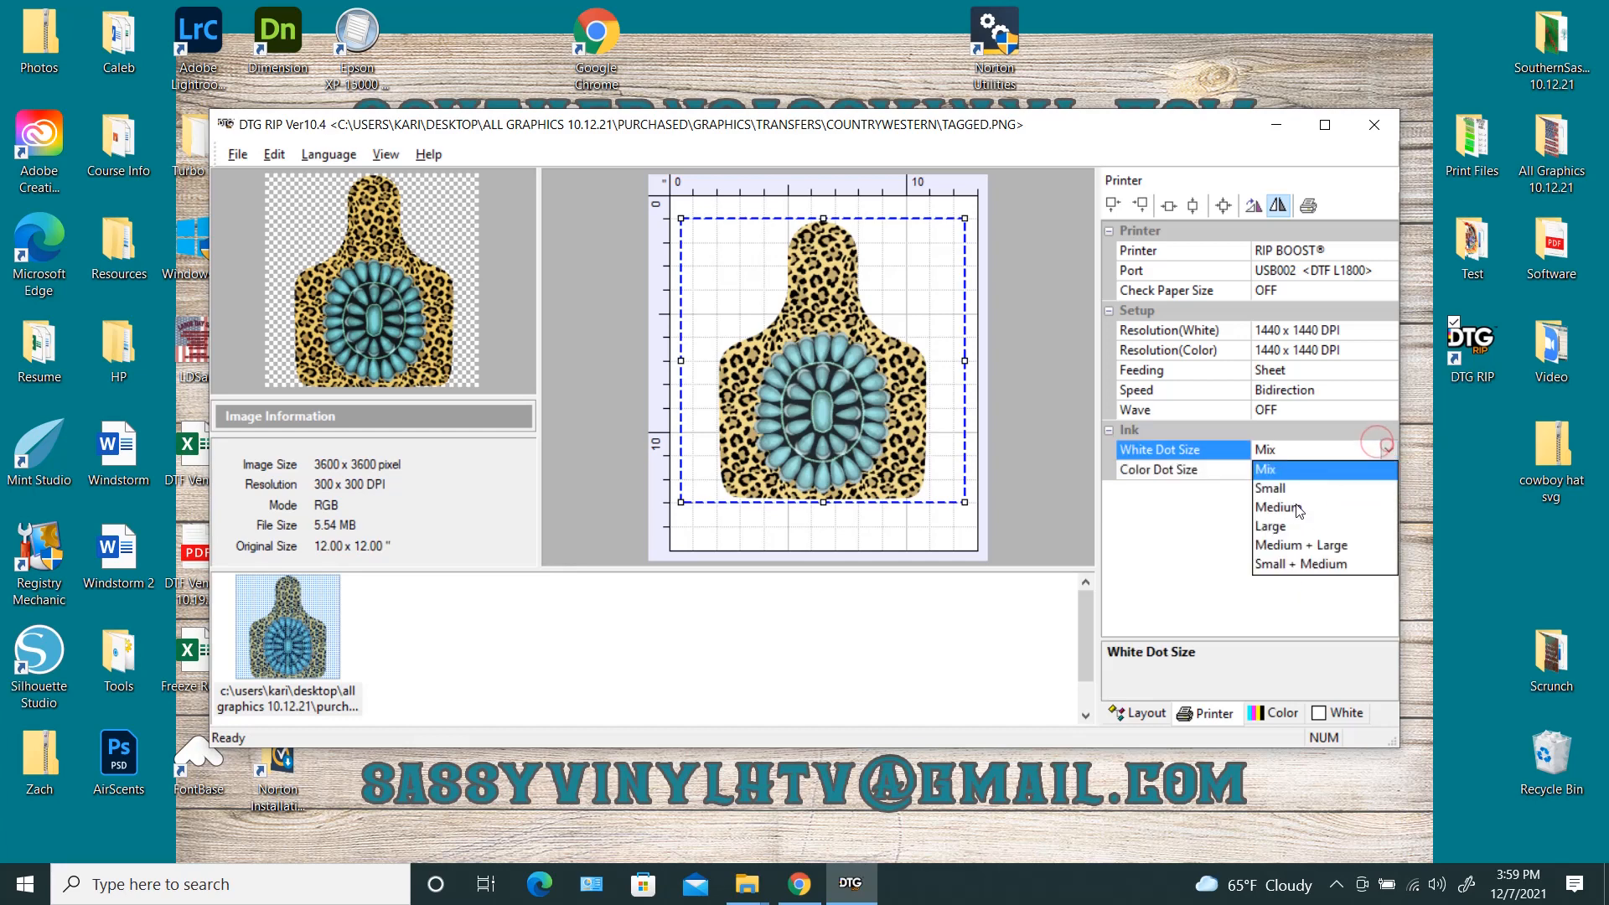
left_click(1284, 543)
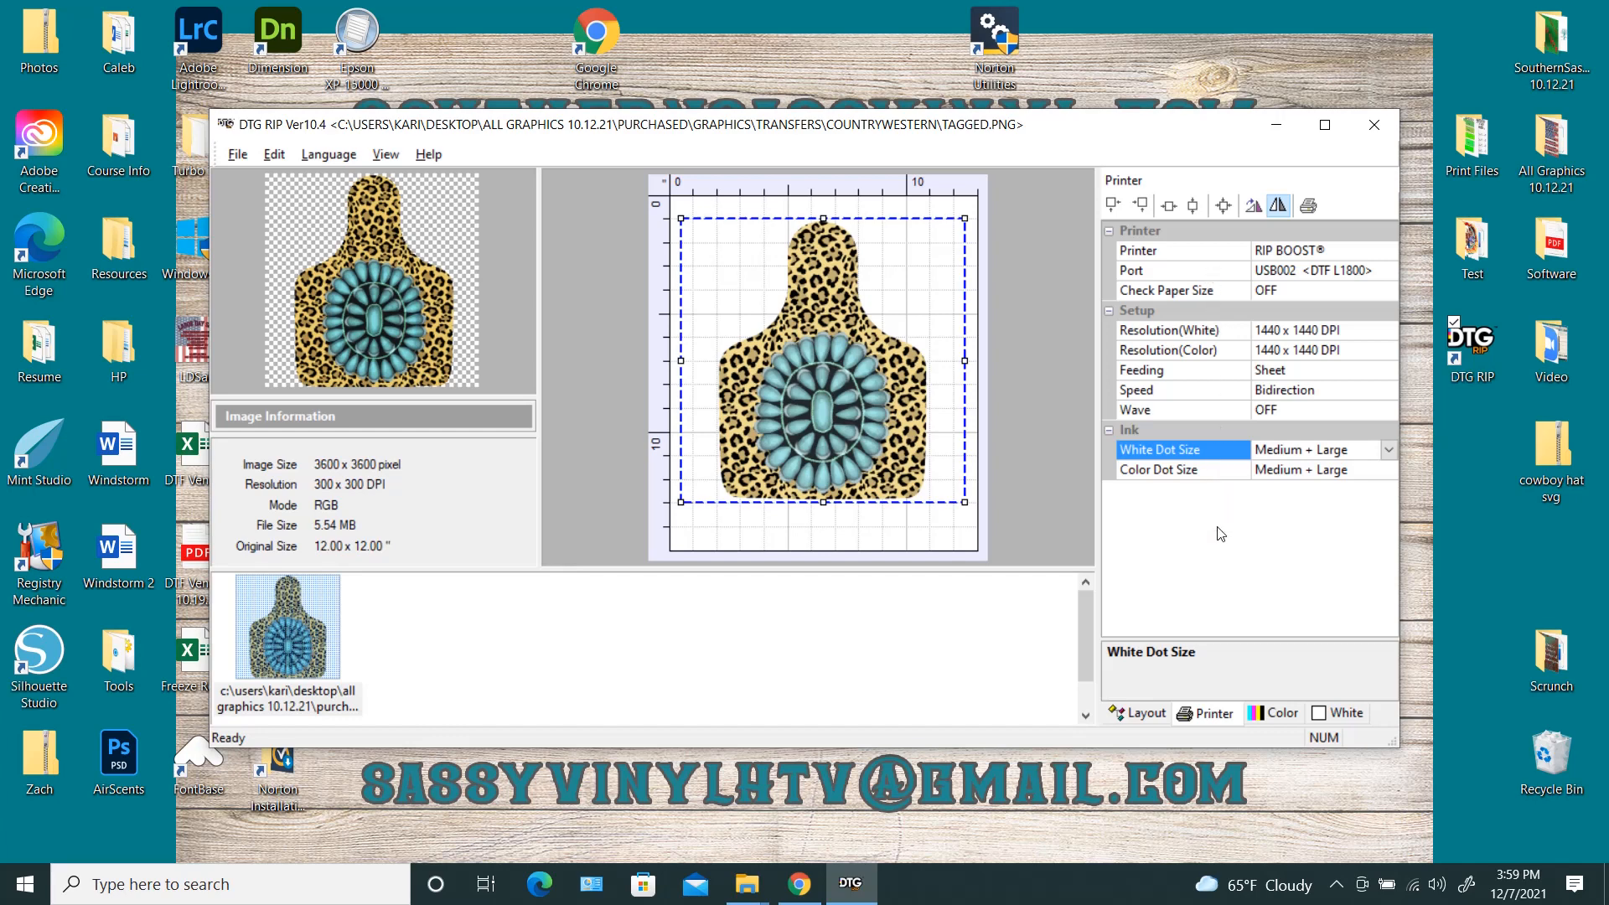
Step: Open the ink channel setup in the color management settings and delete the saved YKWWMC channel configuration
left_click(1277, 714)
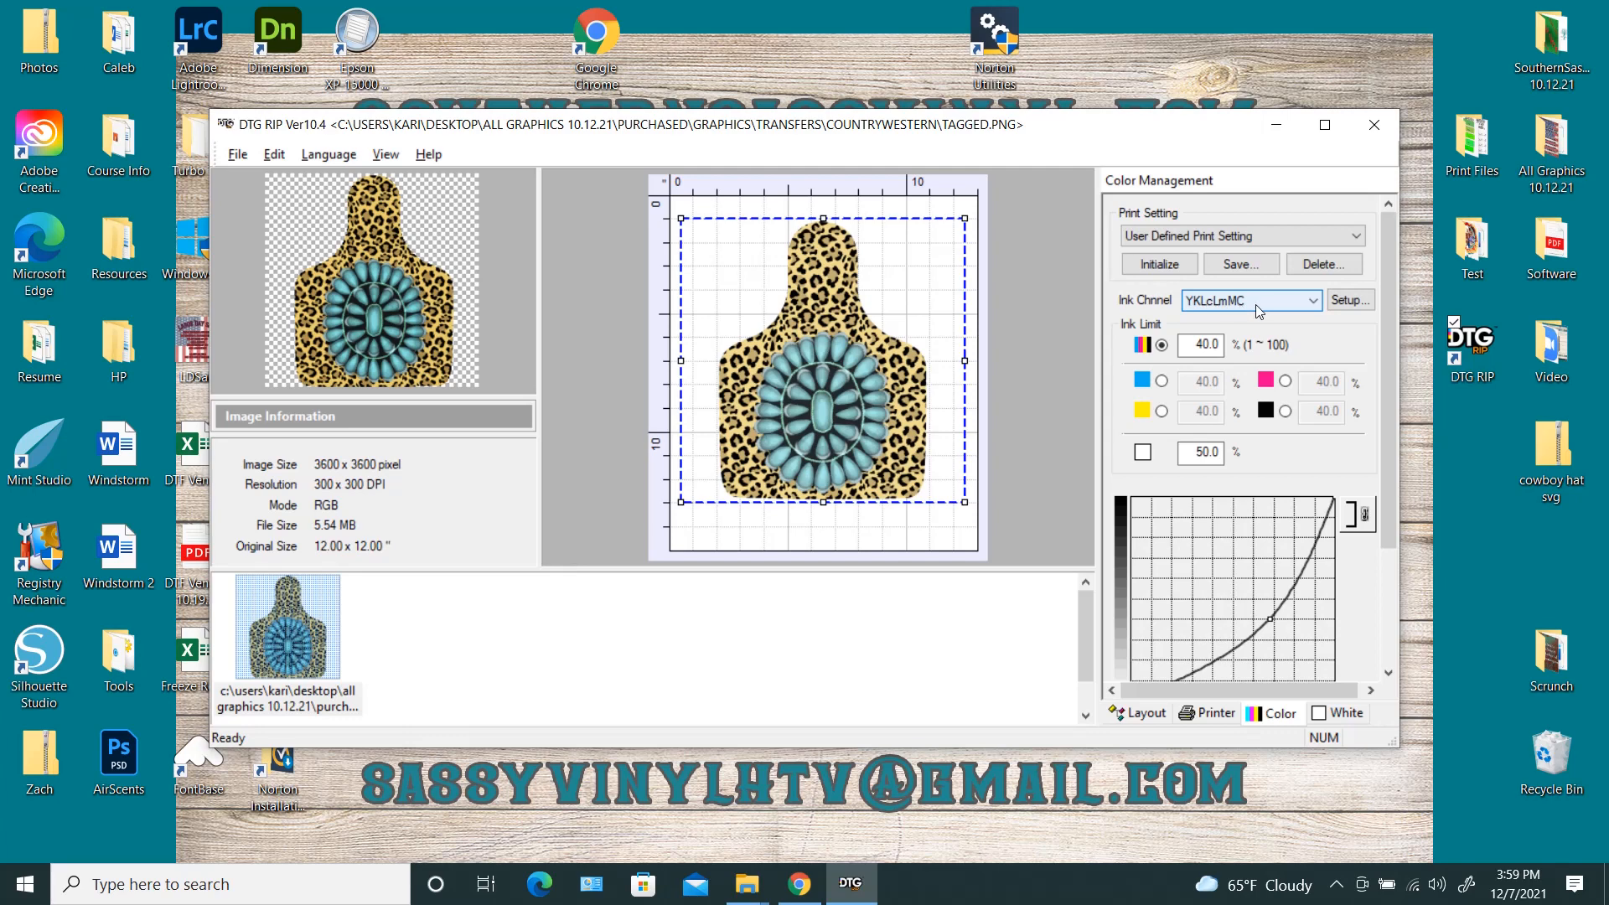
left_click(1341, 298)
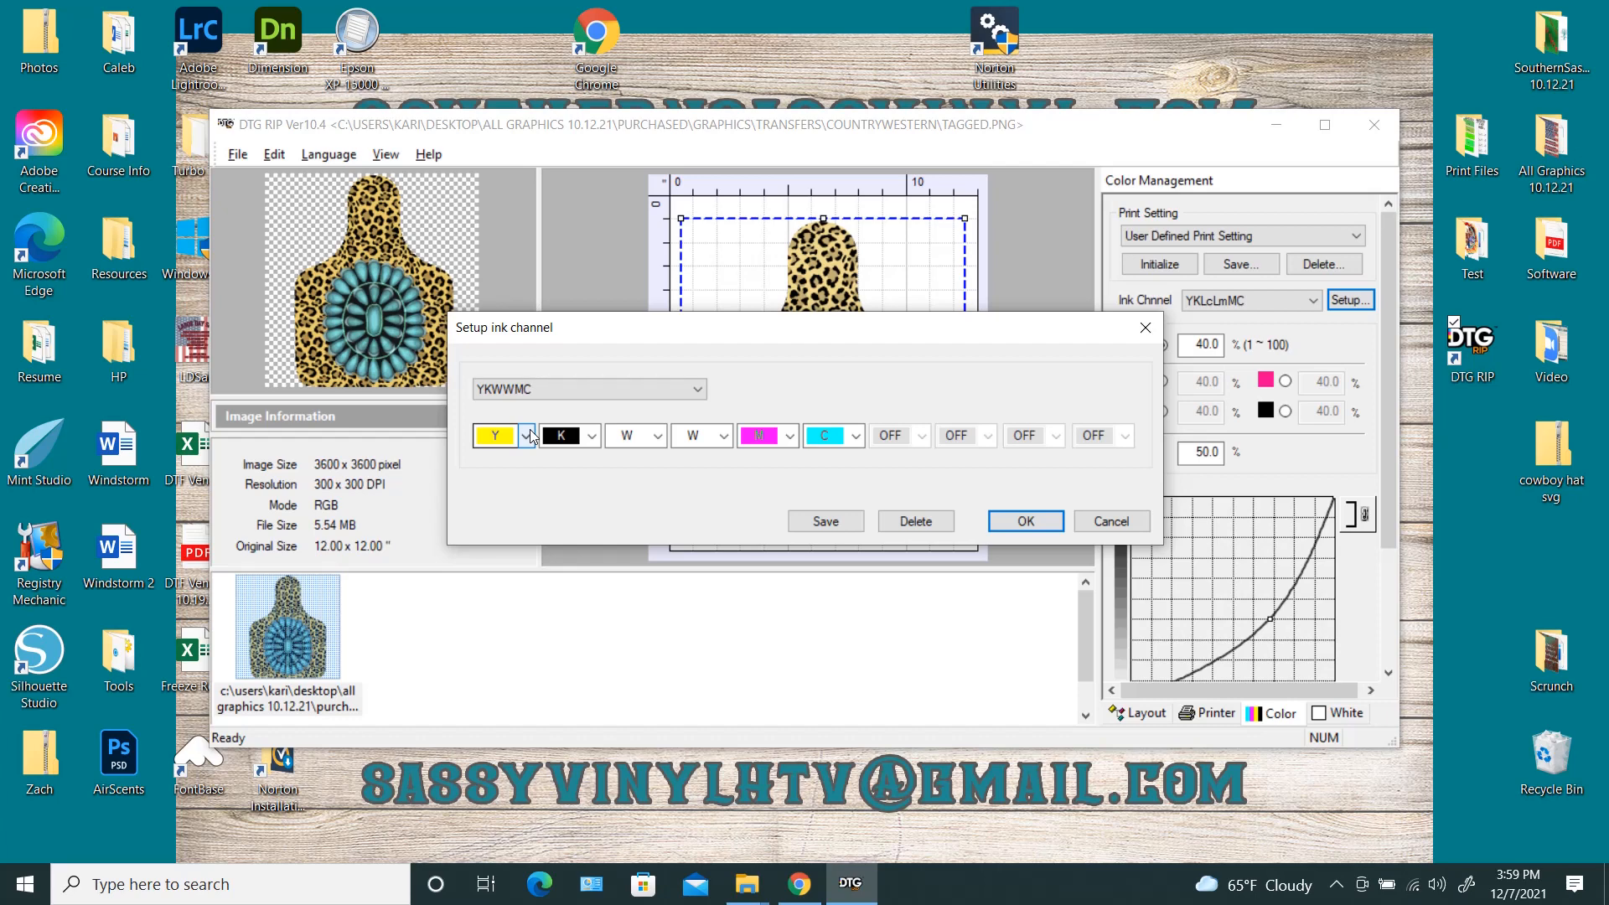
left_click(694, 390)
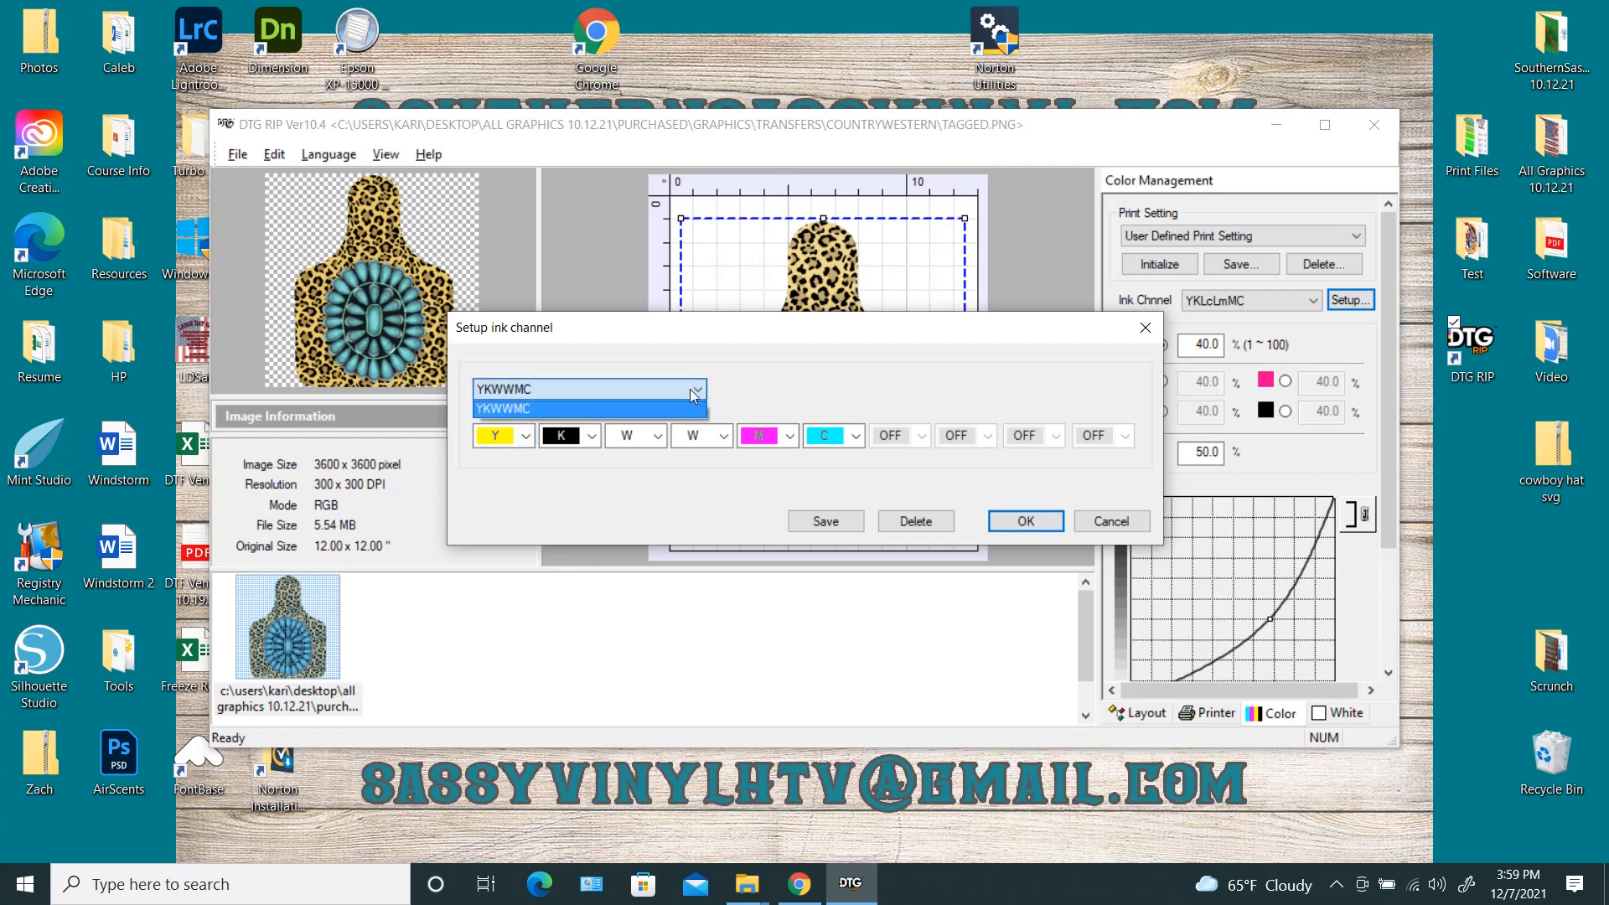
left_click(693, 395)
left_click(922, 520)
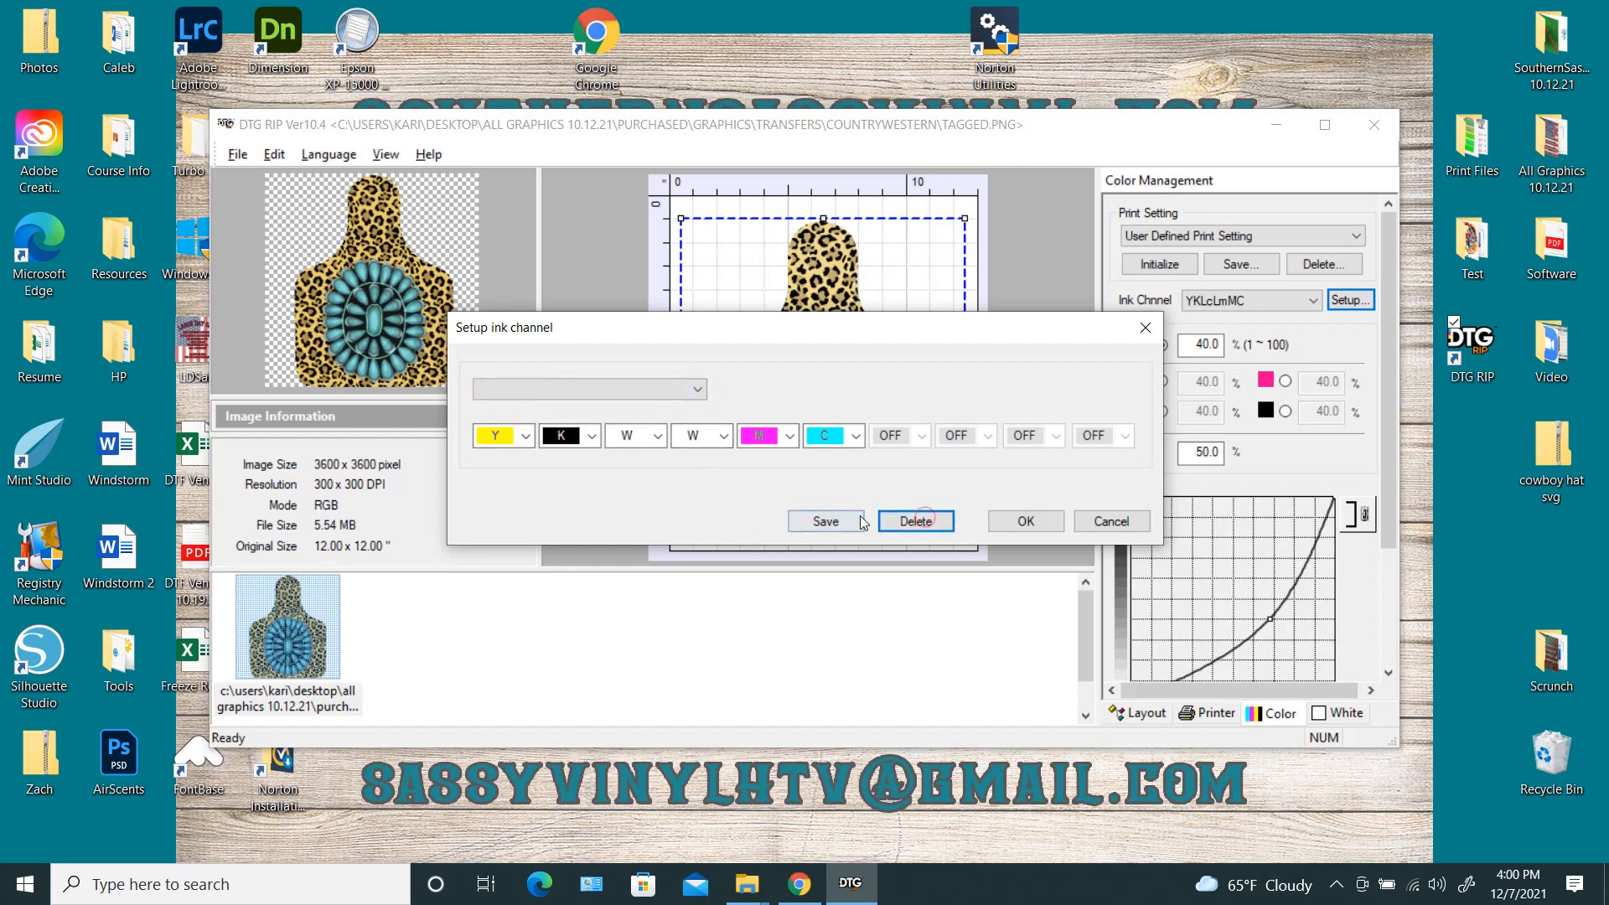
Step: Reopen the ink channel setup and assign the first four channels as Y, K, W and W
left_click(1049, 523)
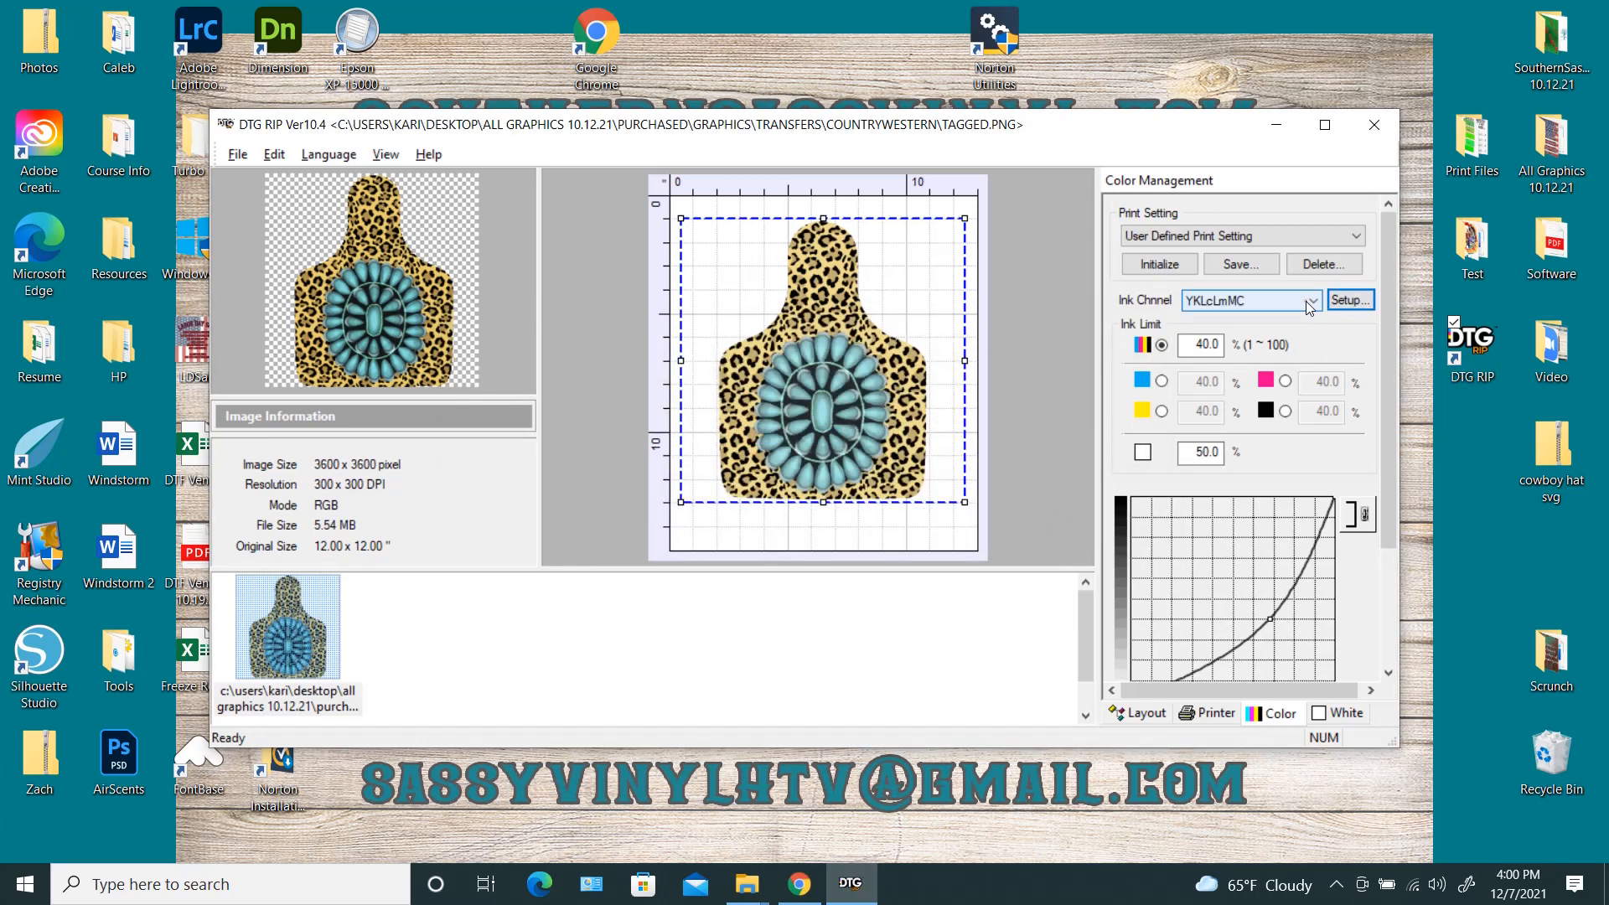
left_click(1351, 299)
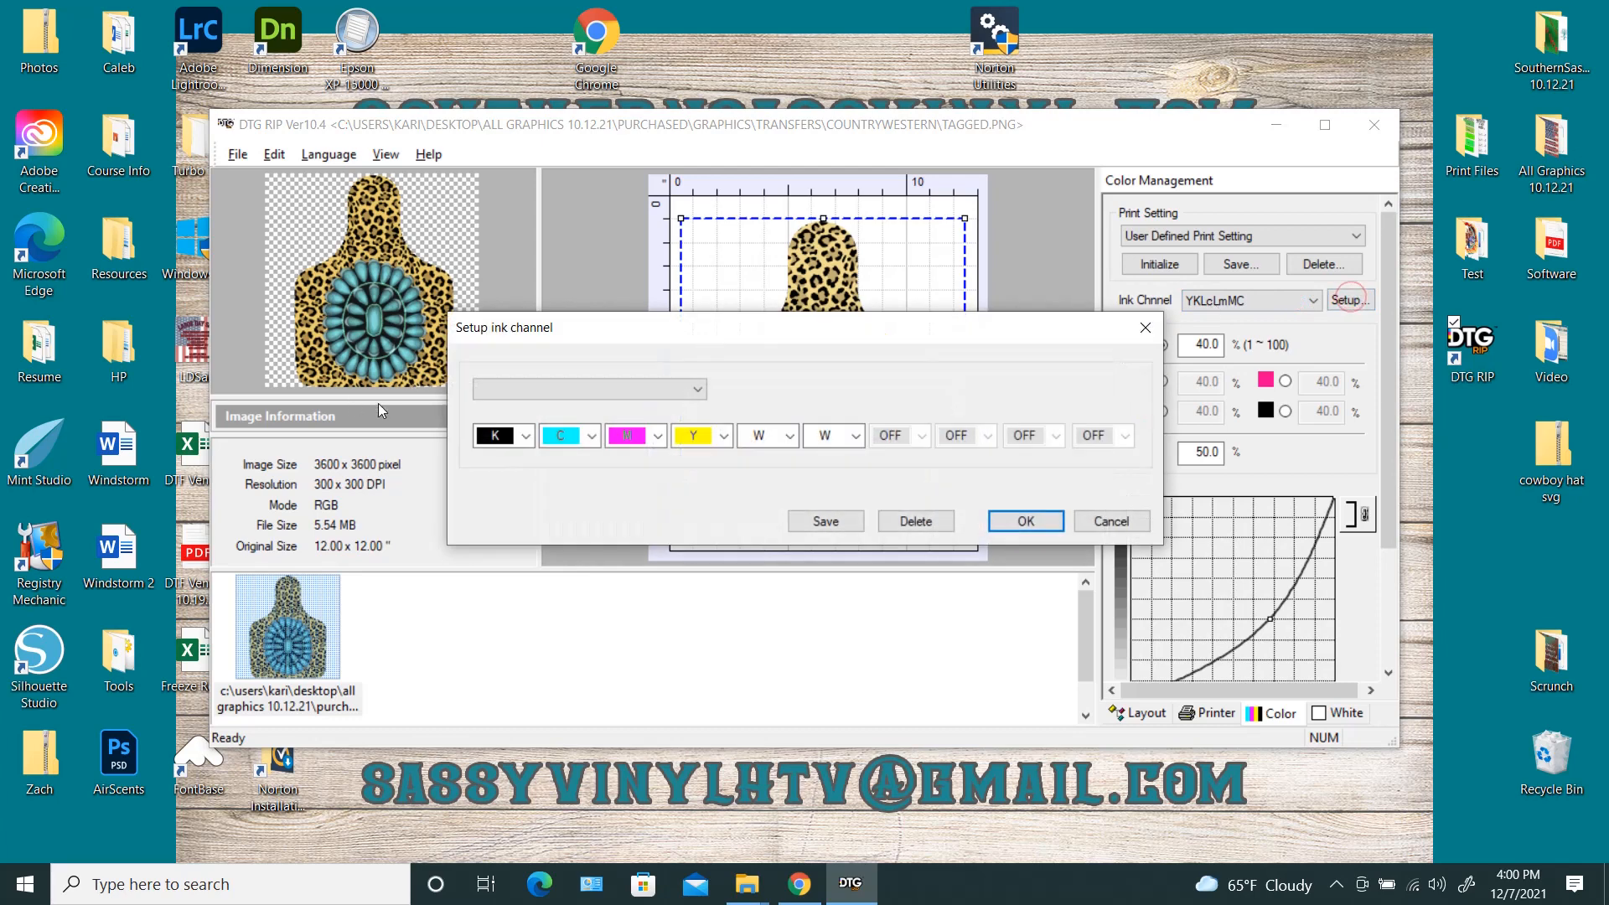
left_click(526, 438)
left_click(512, 516)
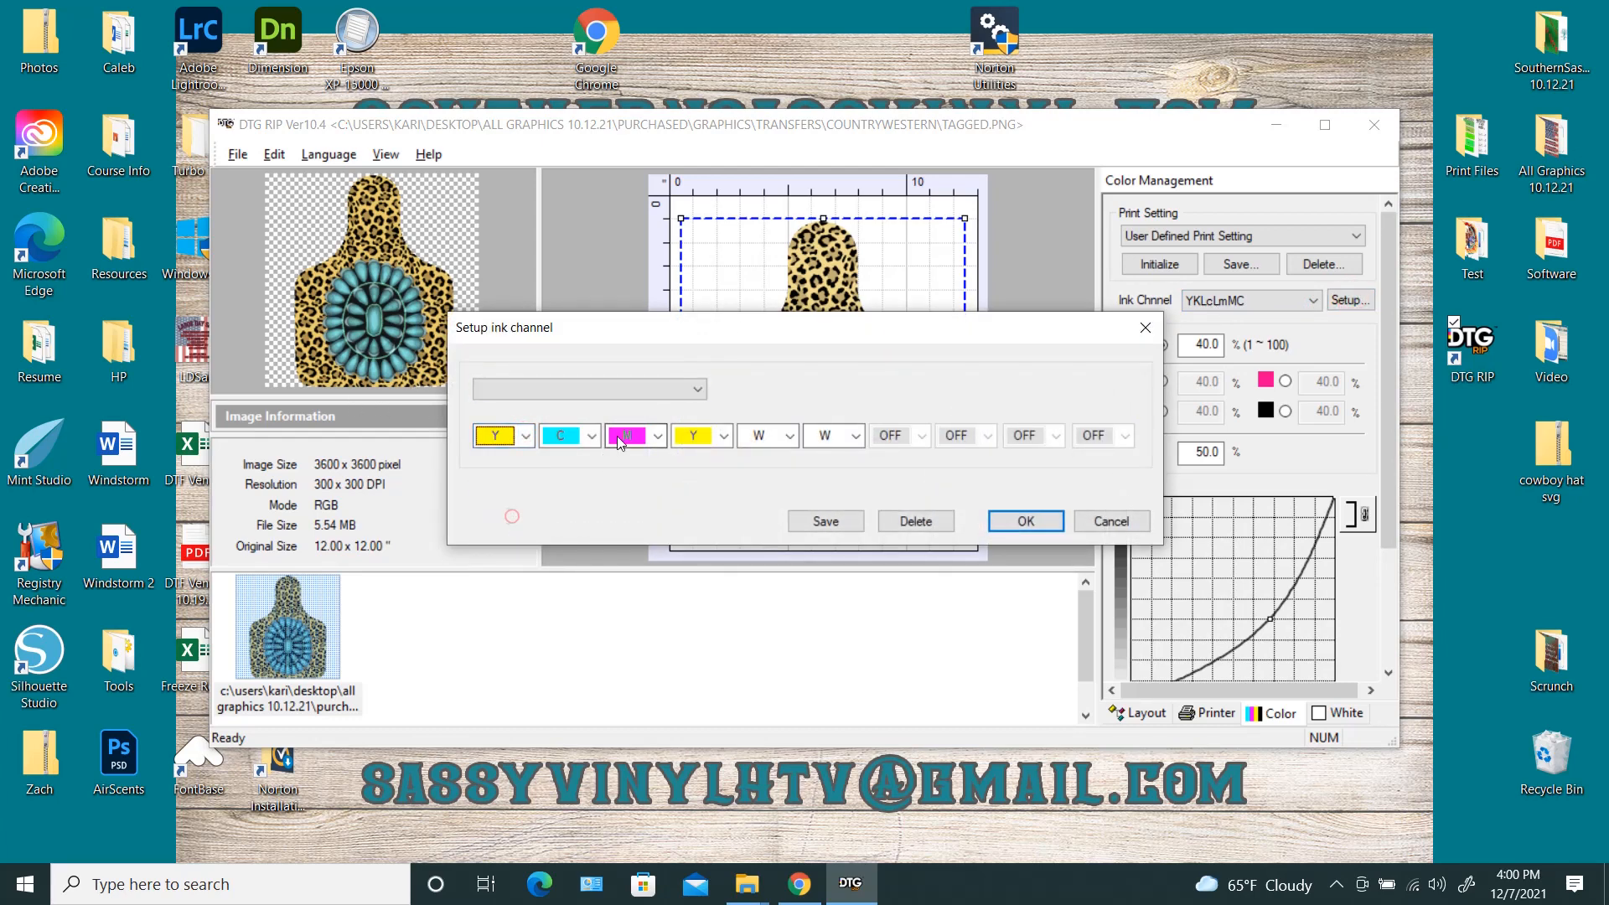
left_click(591, 436)
left_click(578, 457)
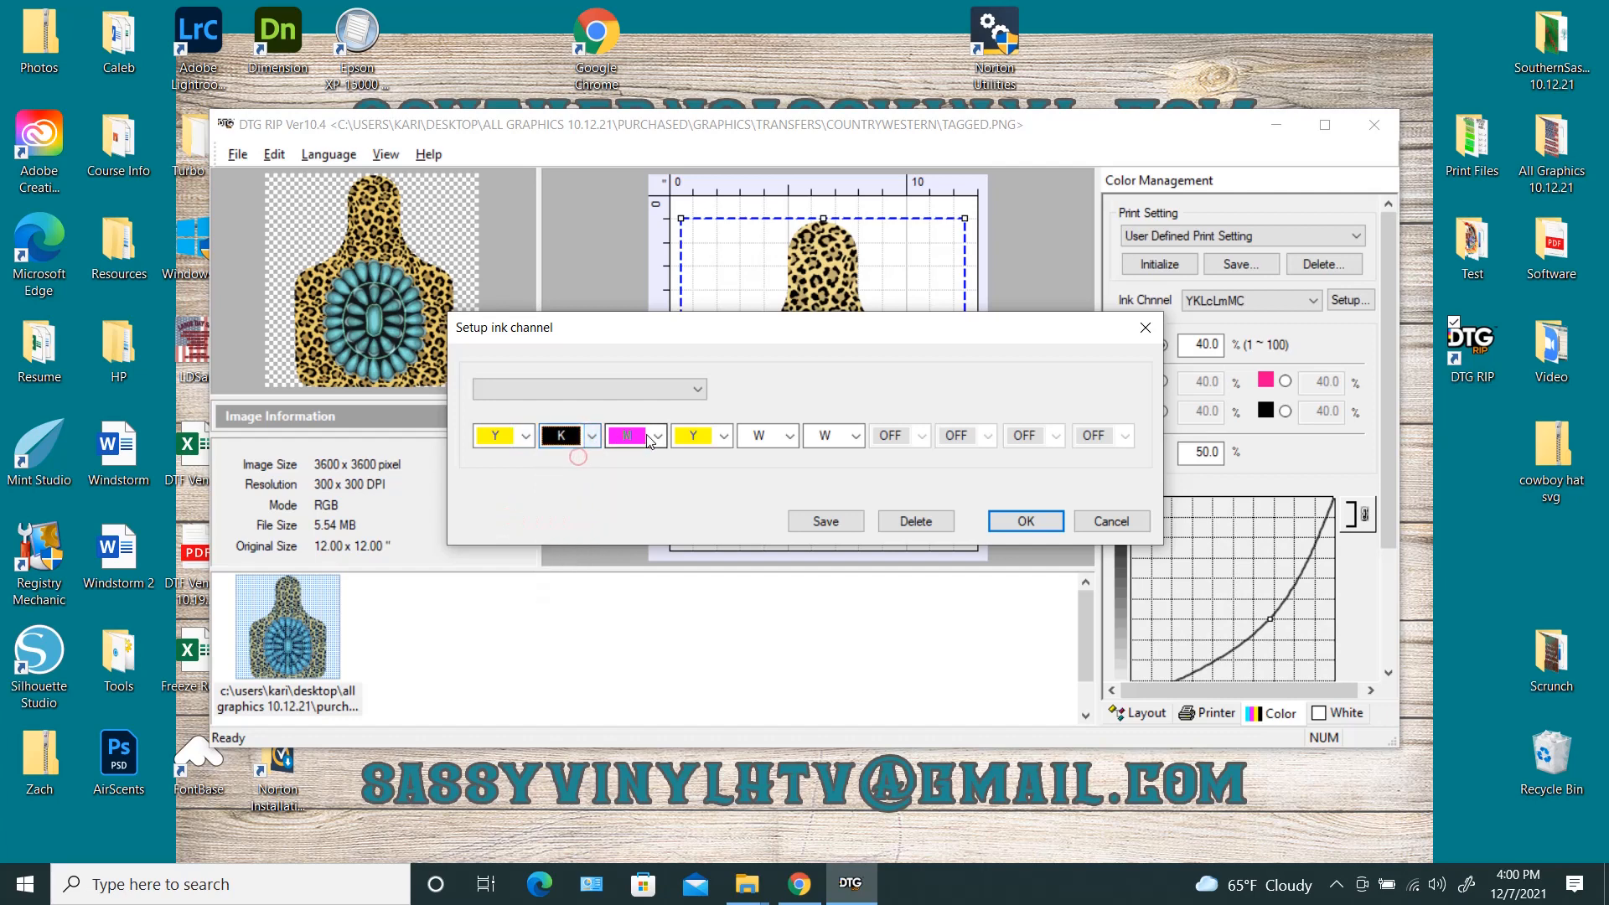
left_click(650, 437)
left_click(630, 569)
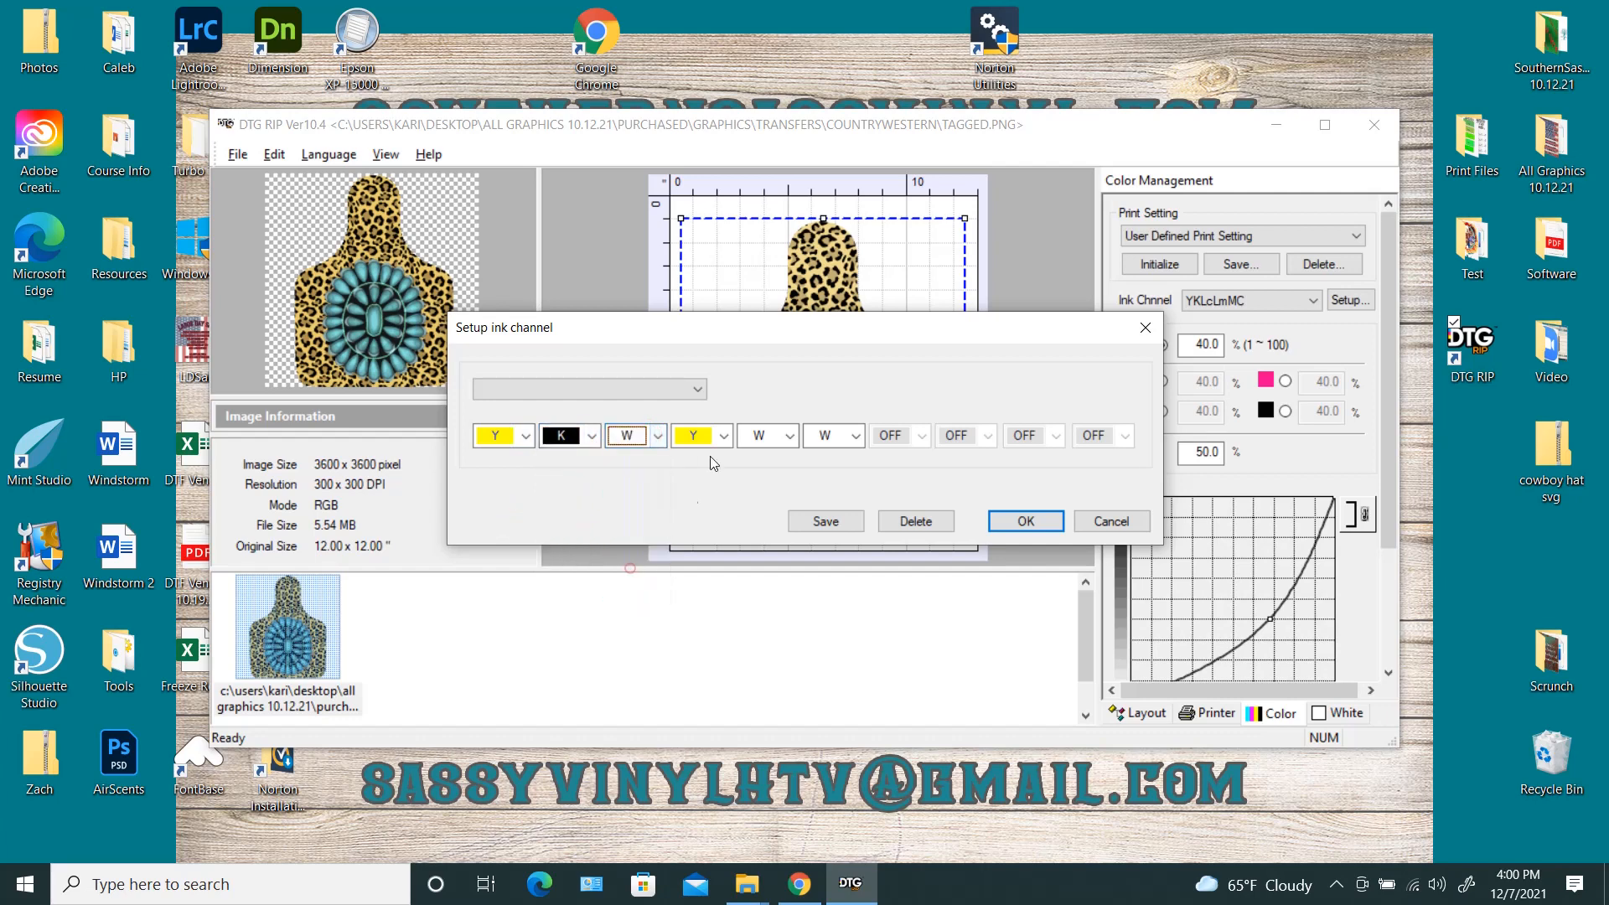
left_click(719, 437)
left_click(695, 569)
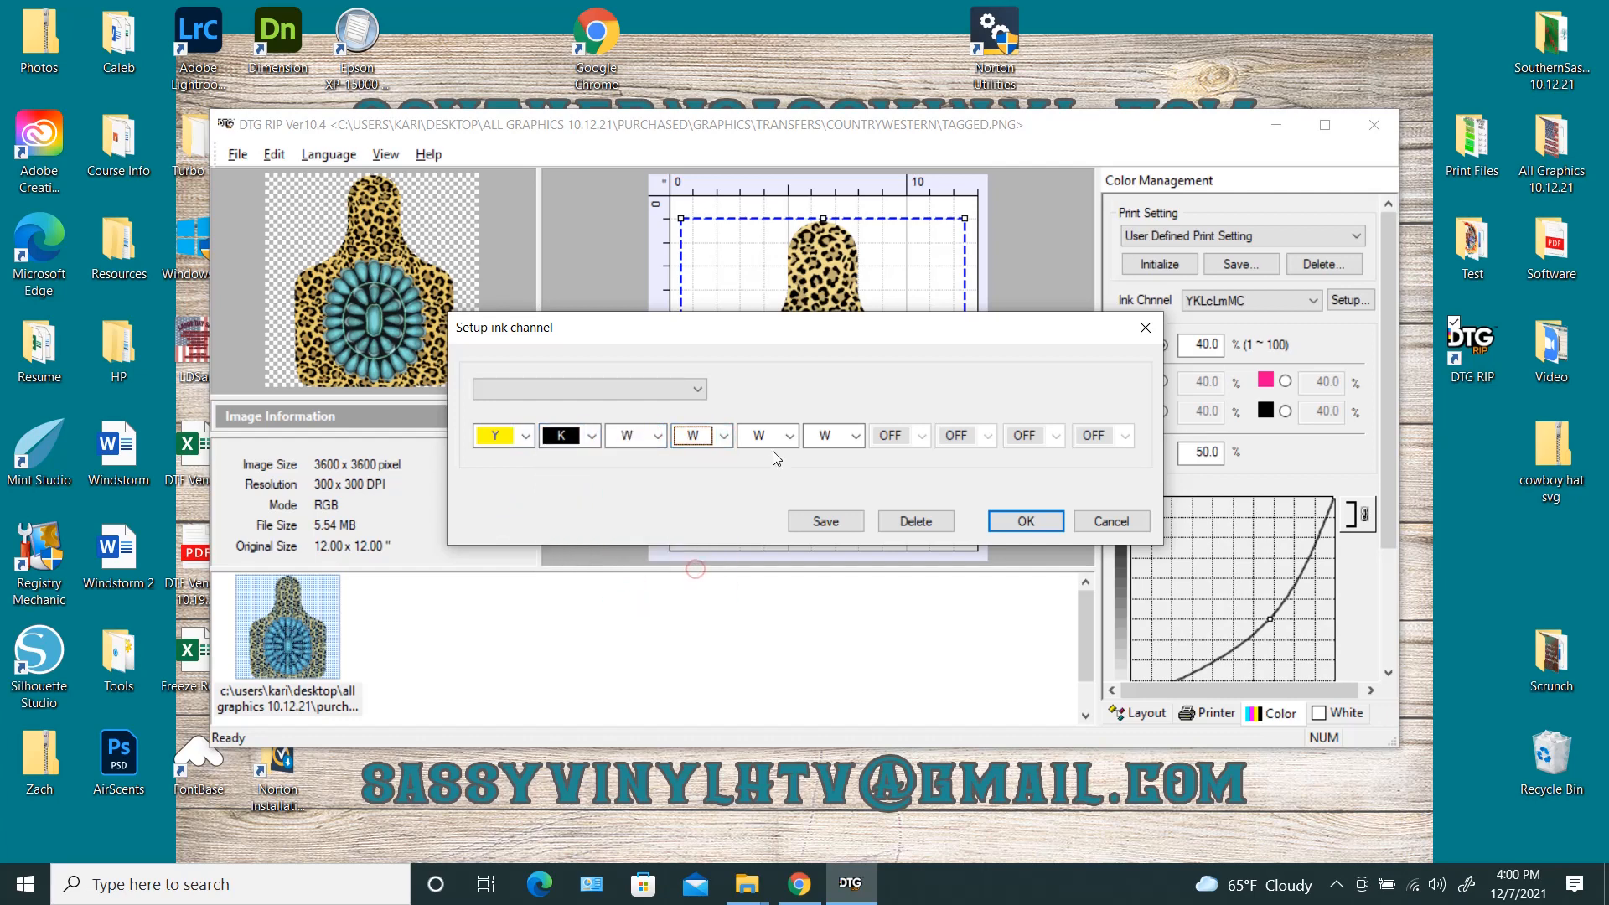
Step: Assign M and C to the fifth and sixth ink channels and save the arrangement as the YKWWMC configuration
left_click(784, 437)
left_click(777, 500)
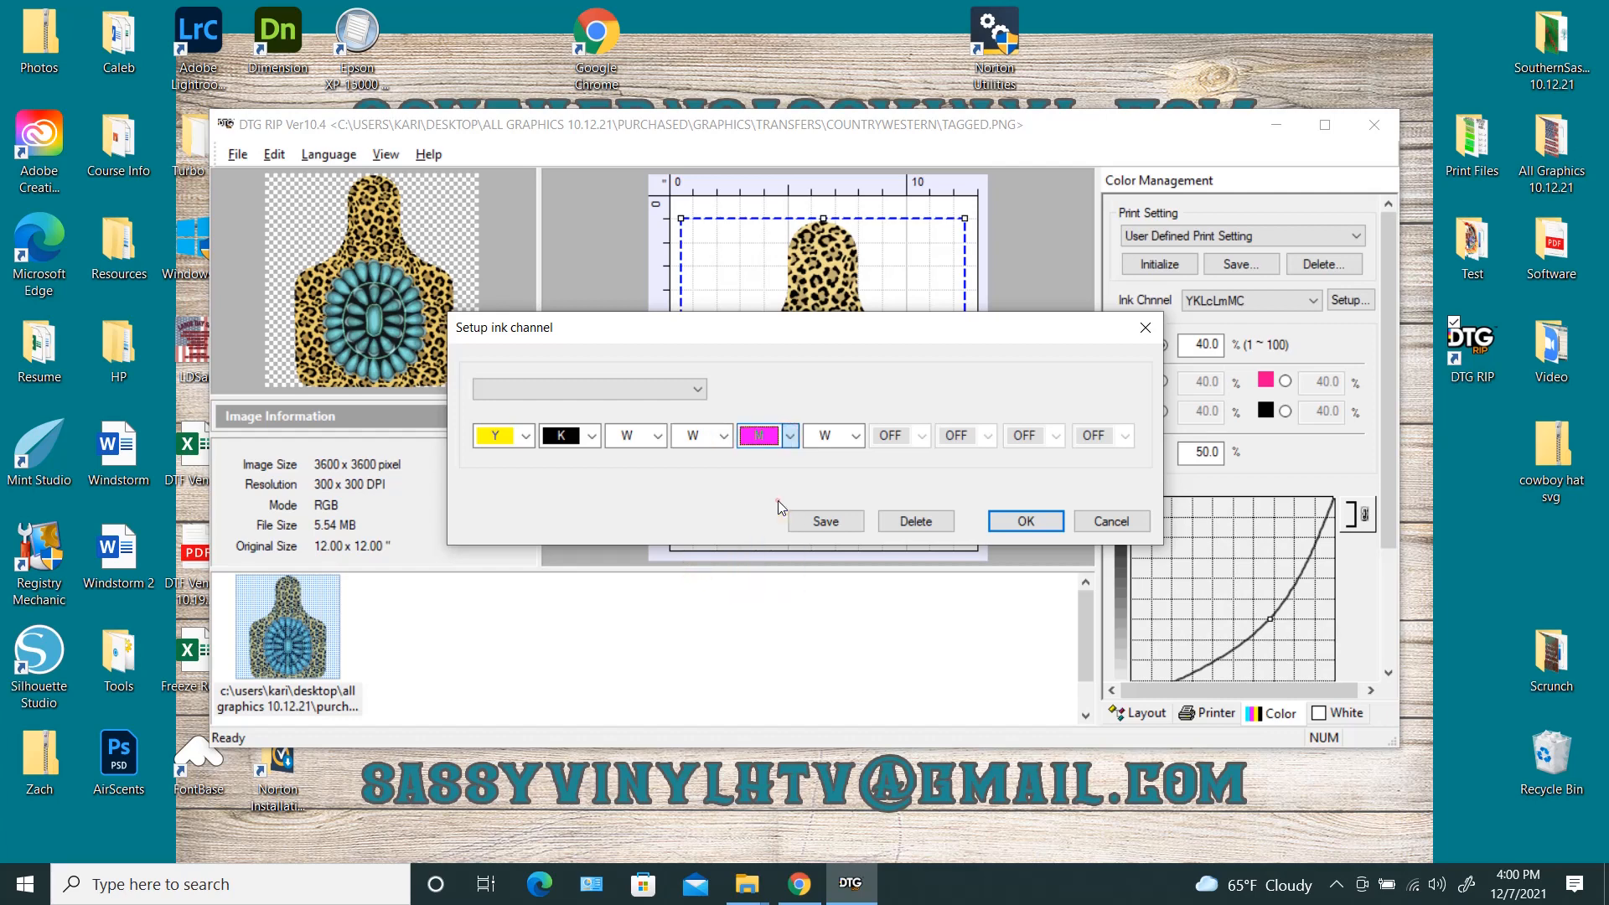
left_click(845, 437)
left_click(830, 475)
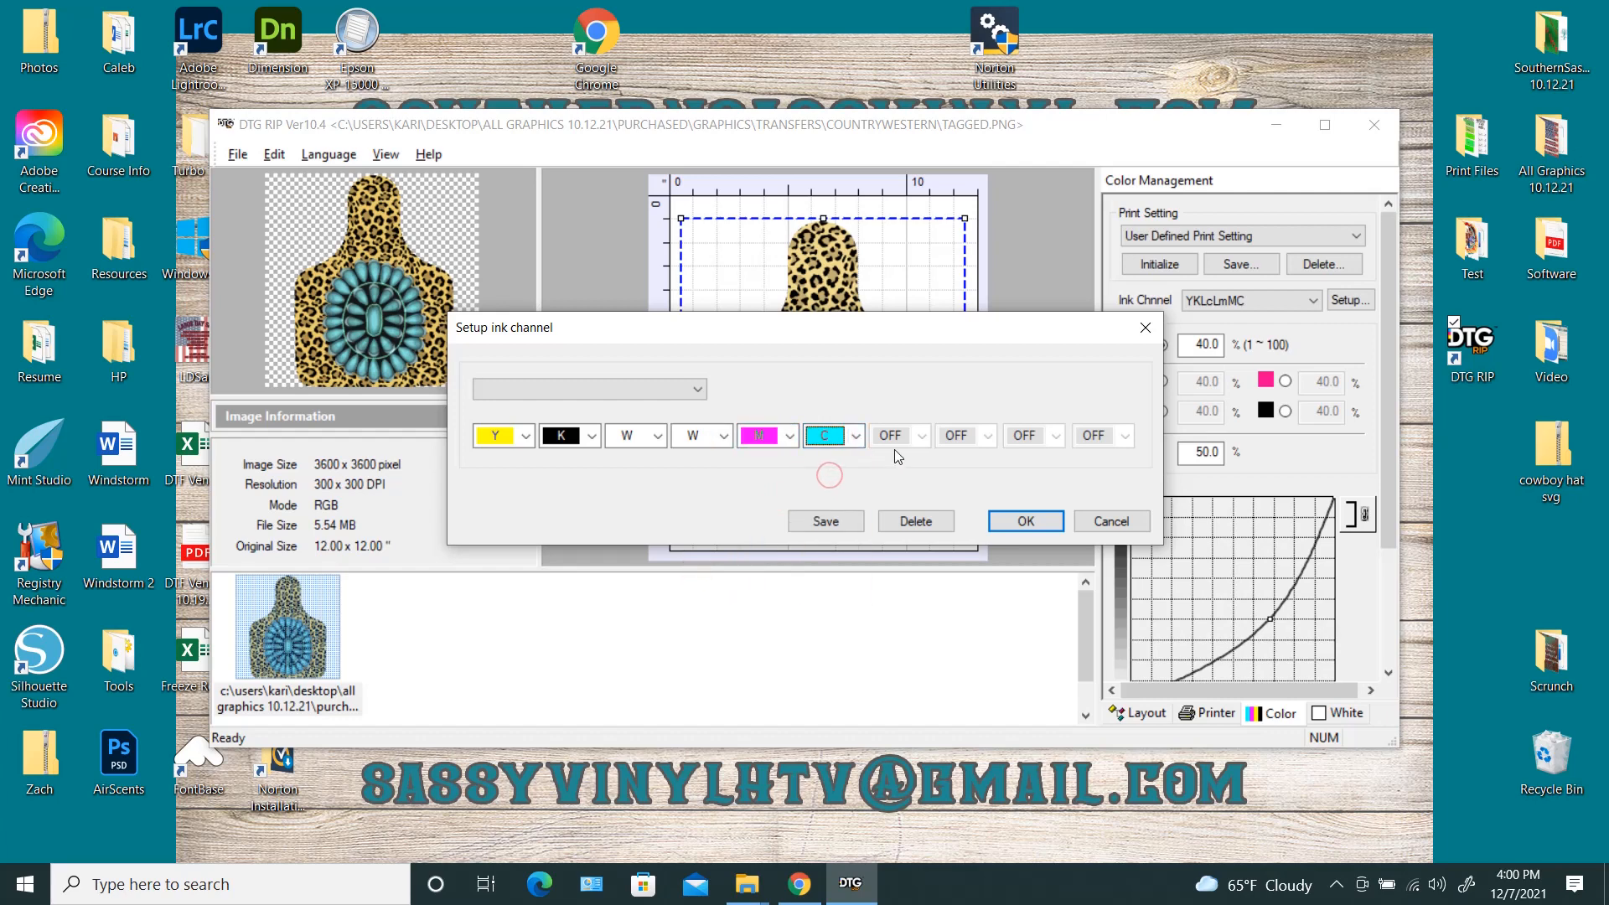
left_click(844, 523)
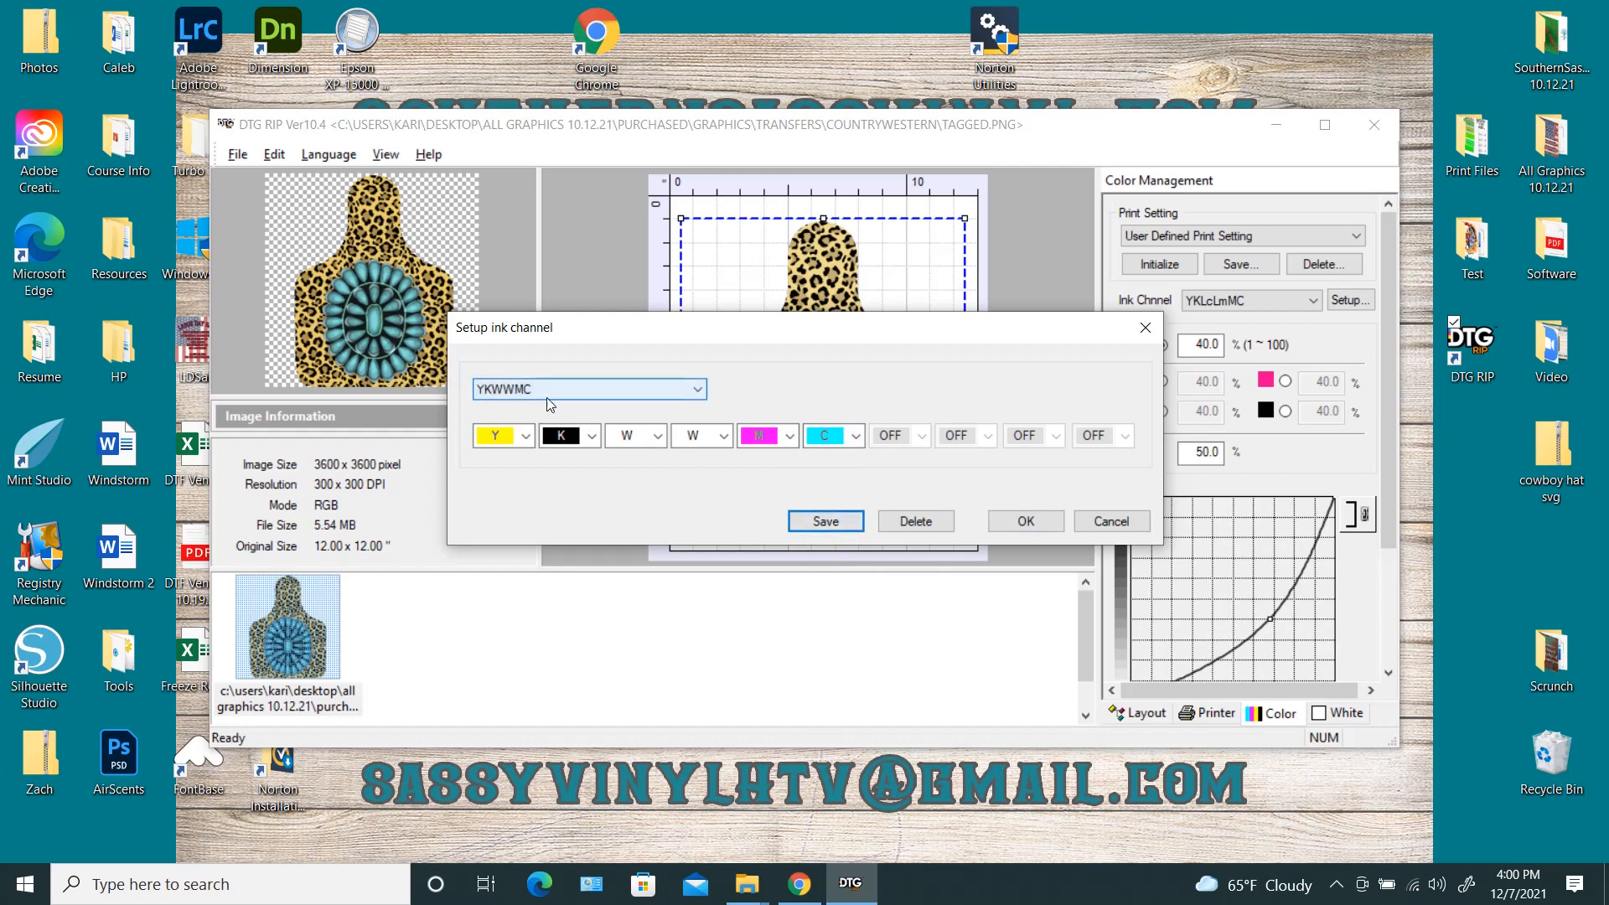
left_click(1026, 521)
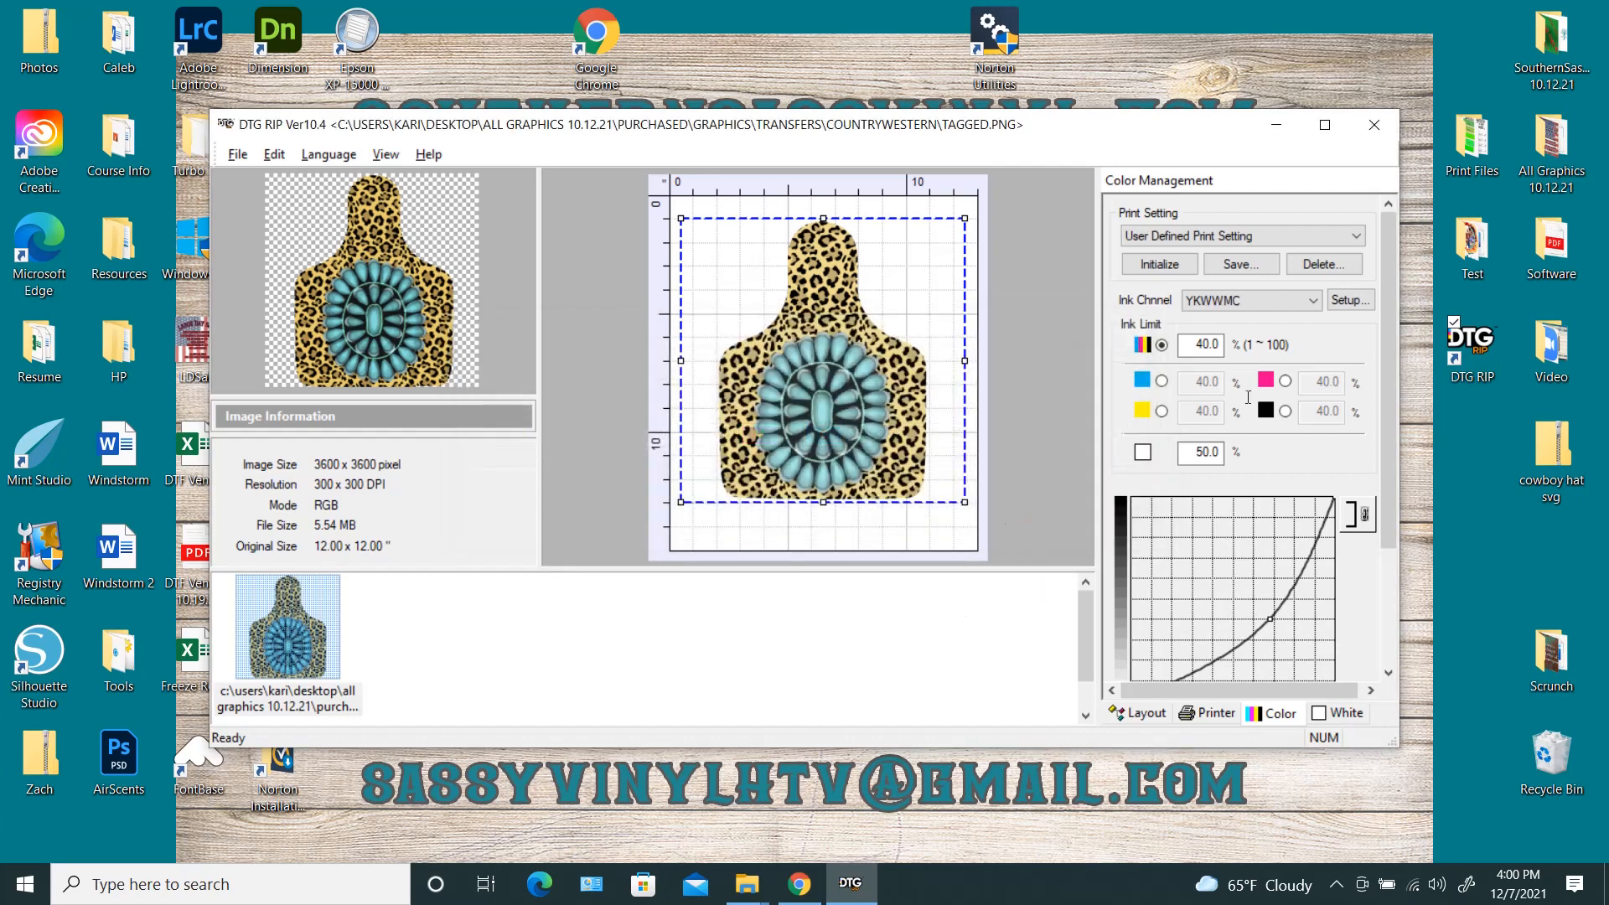
Step: Switch the ink channel configuration to YKLcLmMC and back to YKWWMC
left_click(1261, 300)
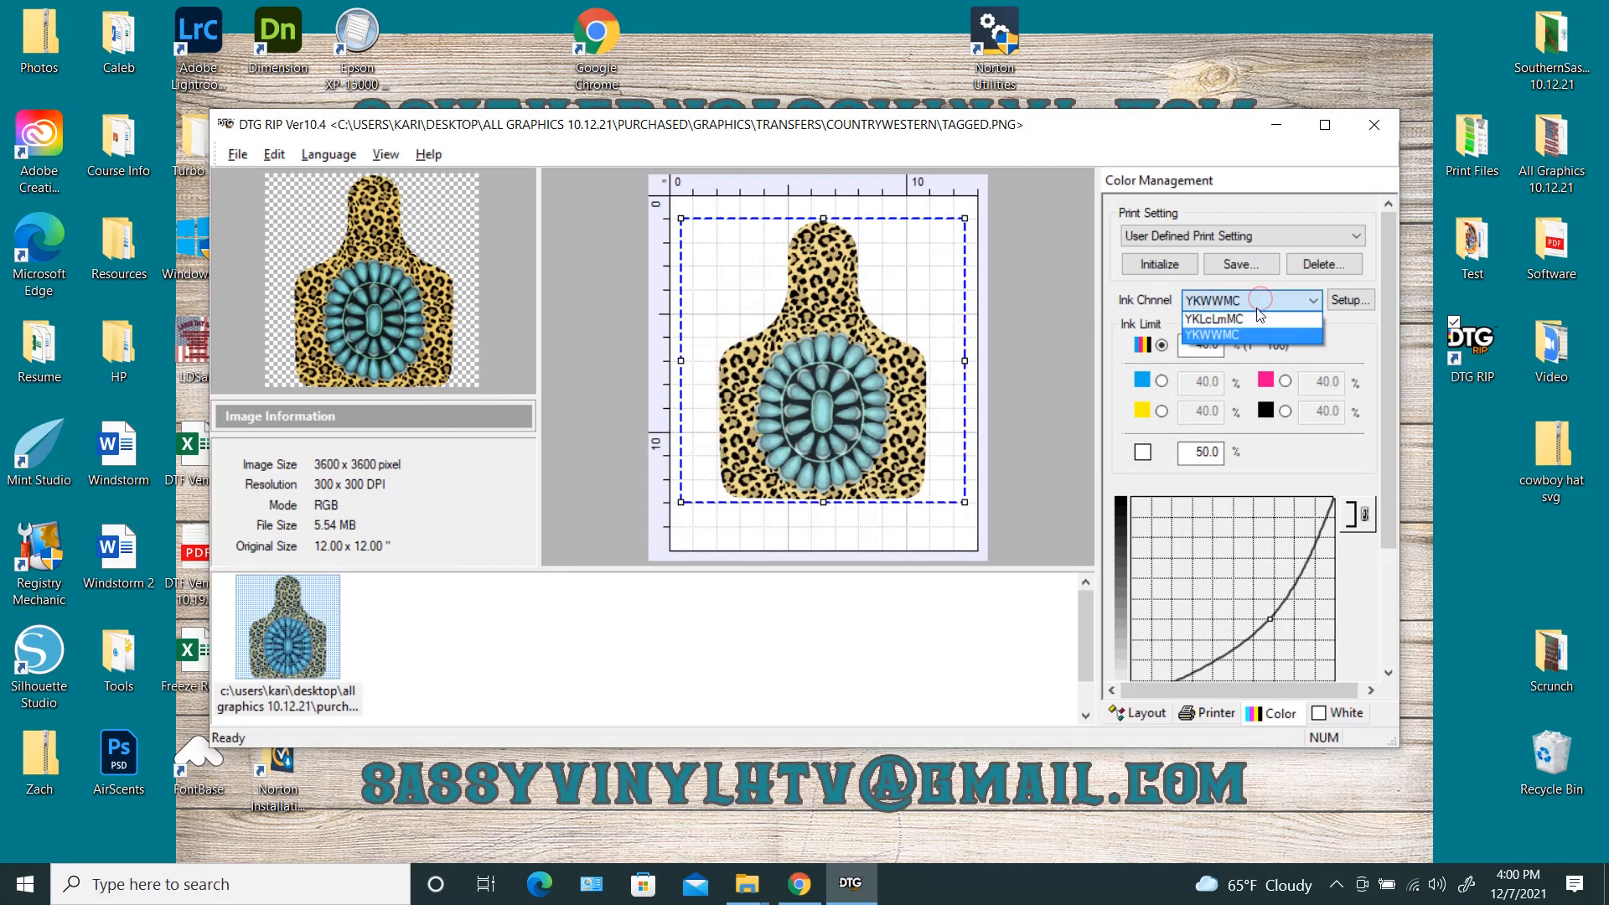
left_click(1255, 319)
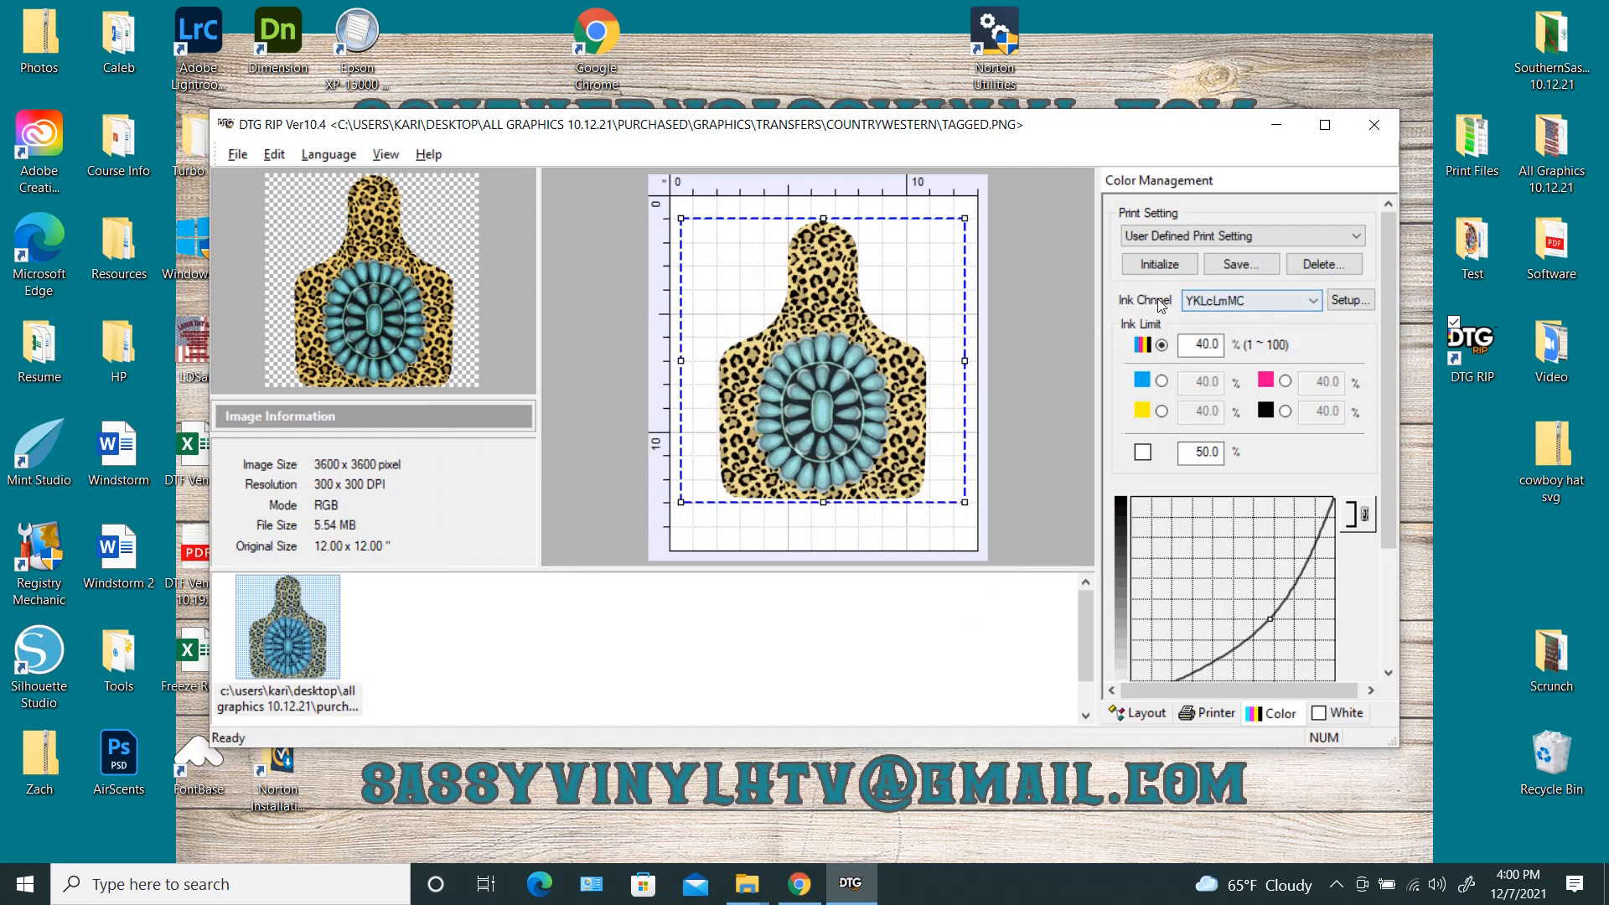
left_click(1244, 300)
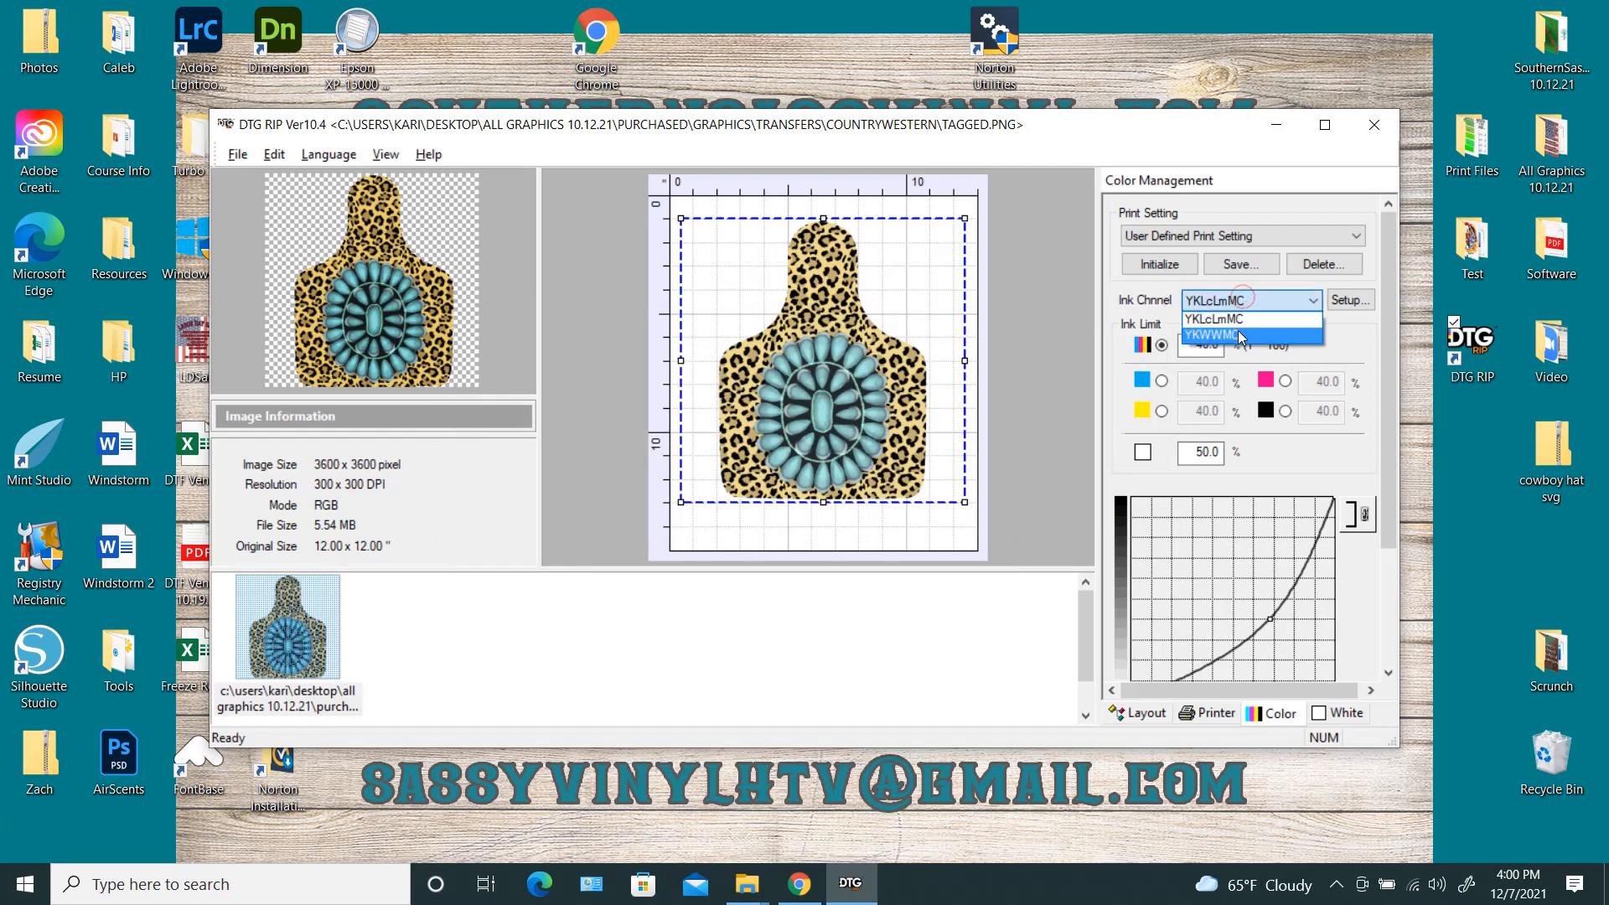
left_click(1238, 330)
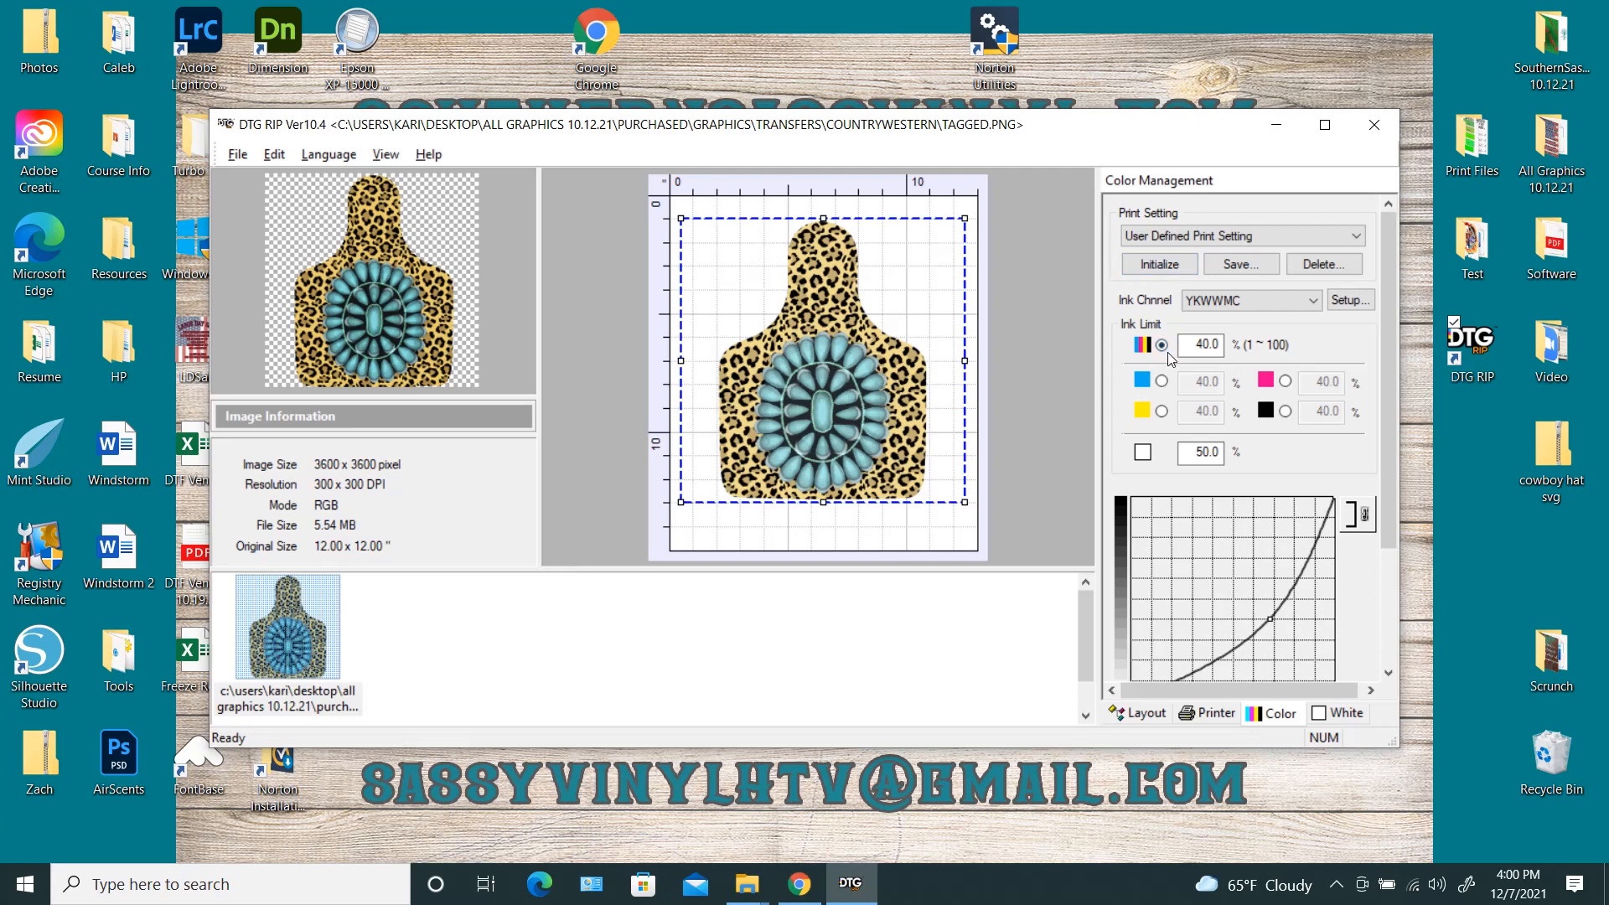
Step: Set individual ink limits of 14% for cyan, magenta and yellow, and 8% for black
left_click(1218, 353)
left_click(1162, 381)
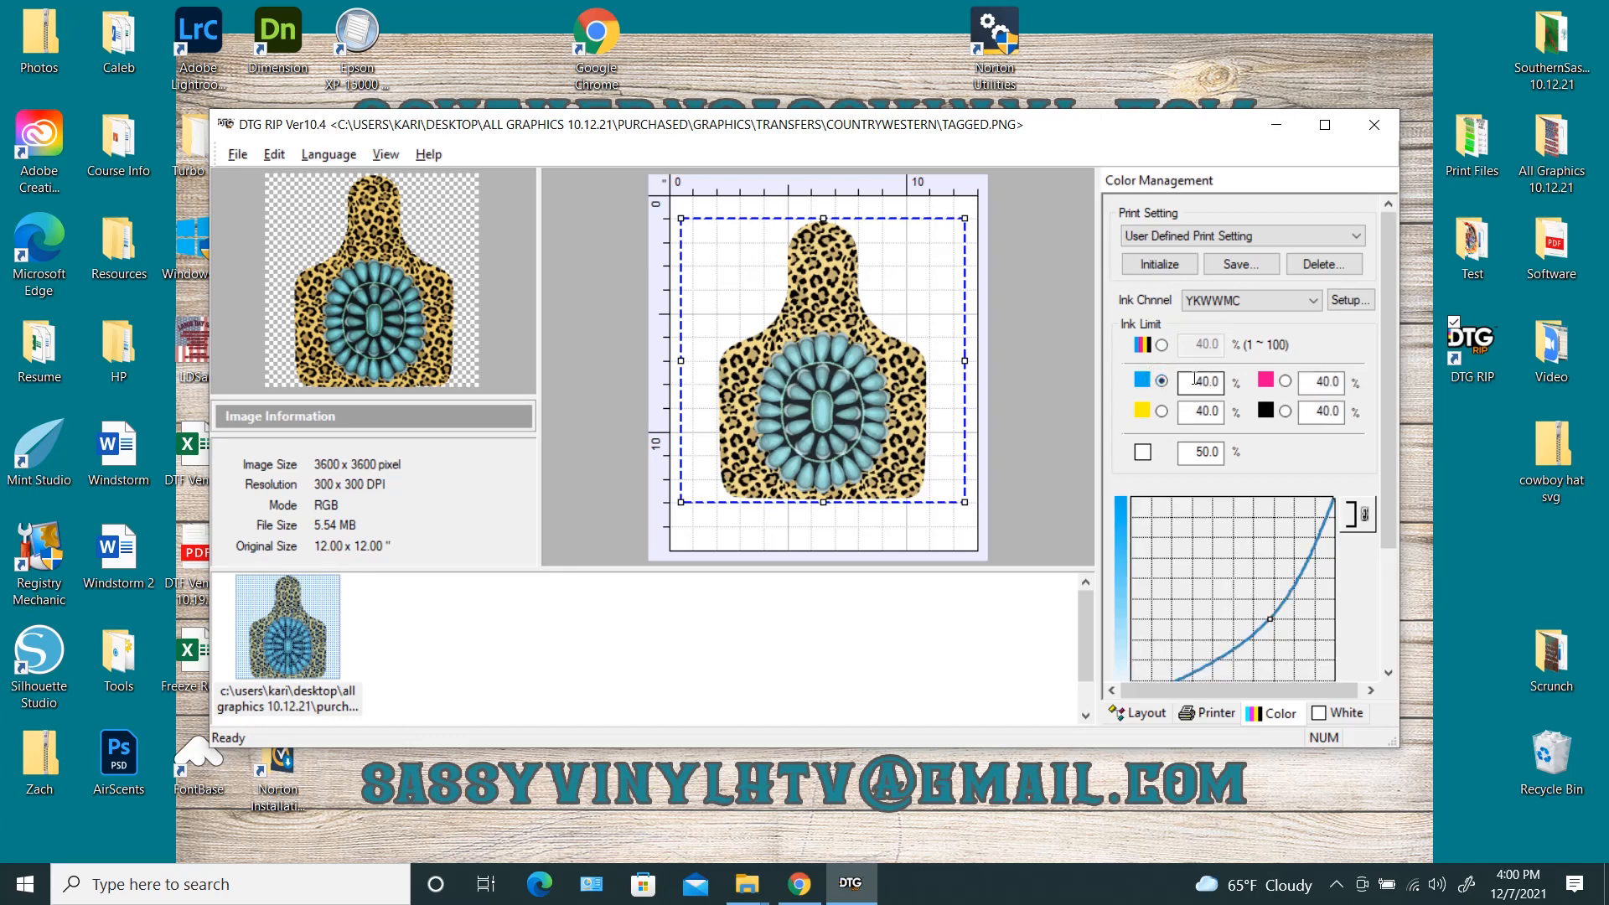
left_click_drag(1191, 381, 1223, 379)
type("14")
key("Tab")
type("14")
key("Tab")
type("1")
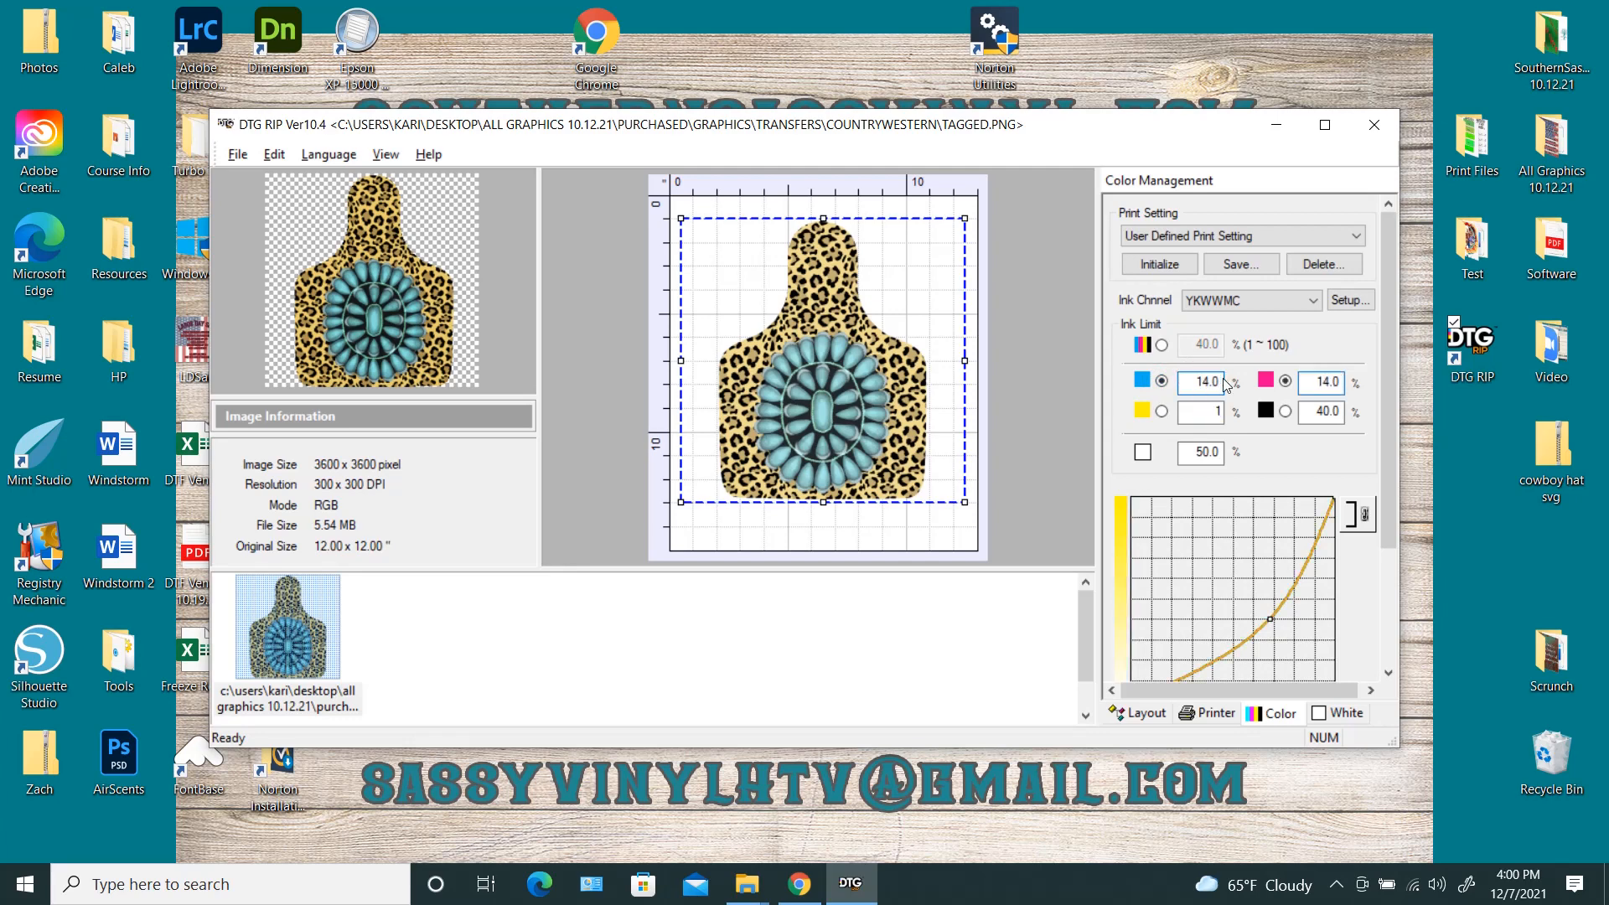
type("4")
key("Tab")
type("8")
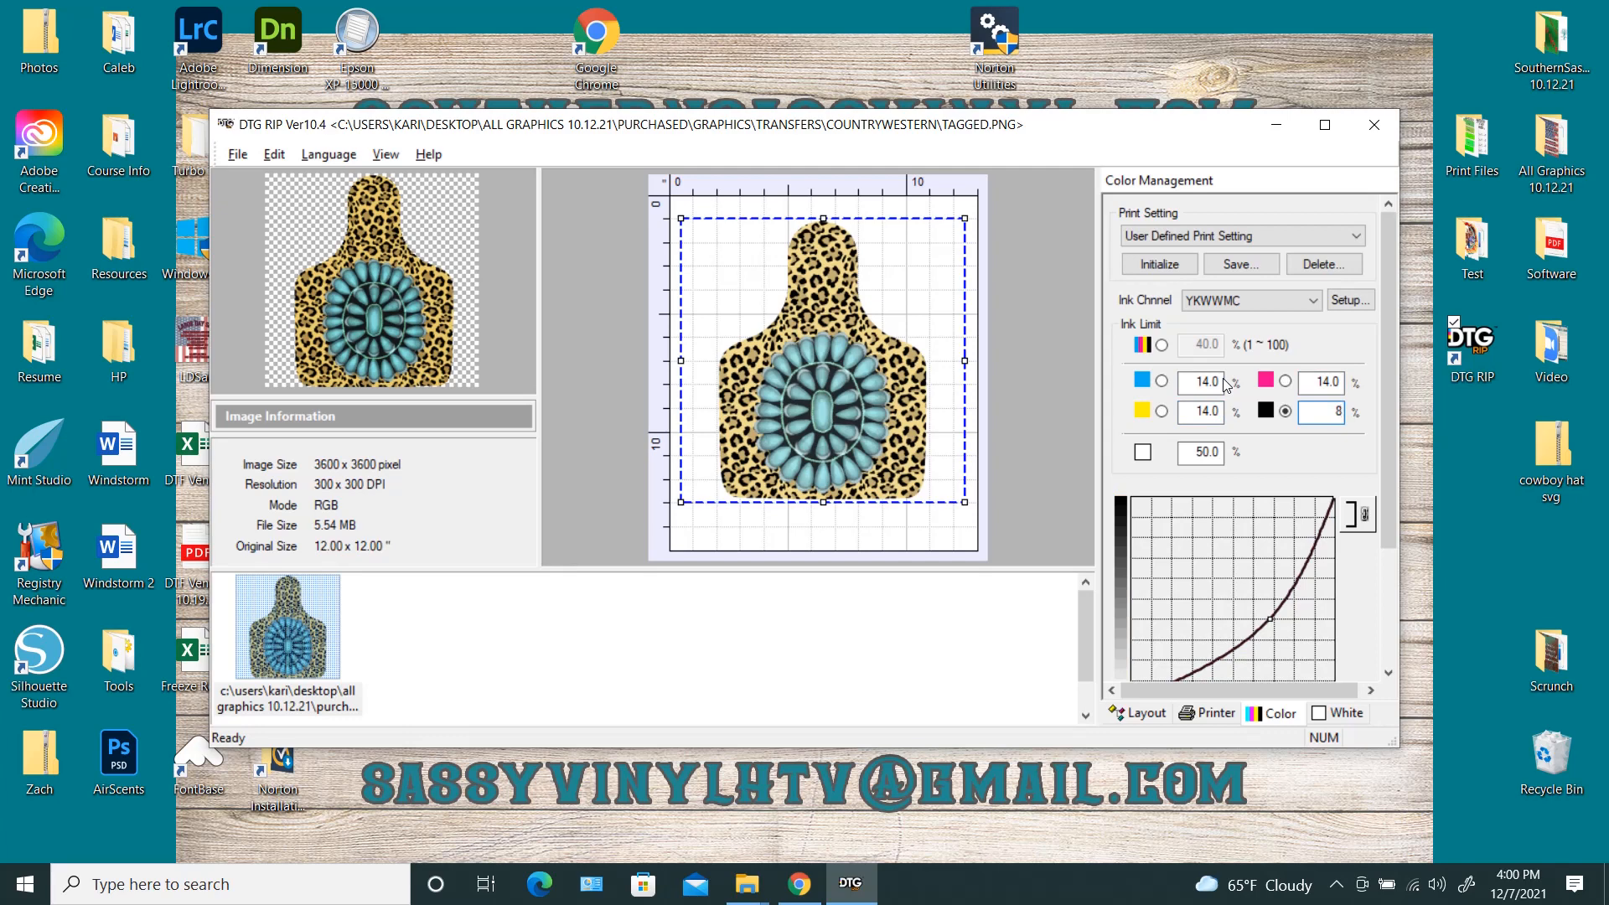
Step: Set the white ink limit to 60%
key("Tab")
double_click(1222, 451)
type("60.0")
Step: Switch to File Explorer and load the "sheep happens" image from the New folder in Farm Life 4H FFA into DTG RIP
left_click(745, 891)
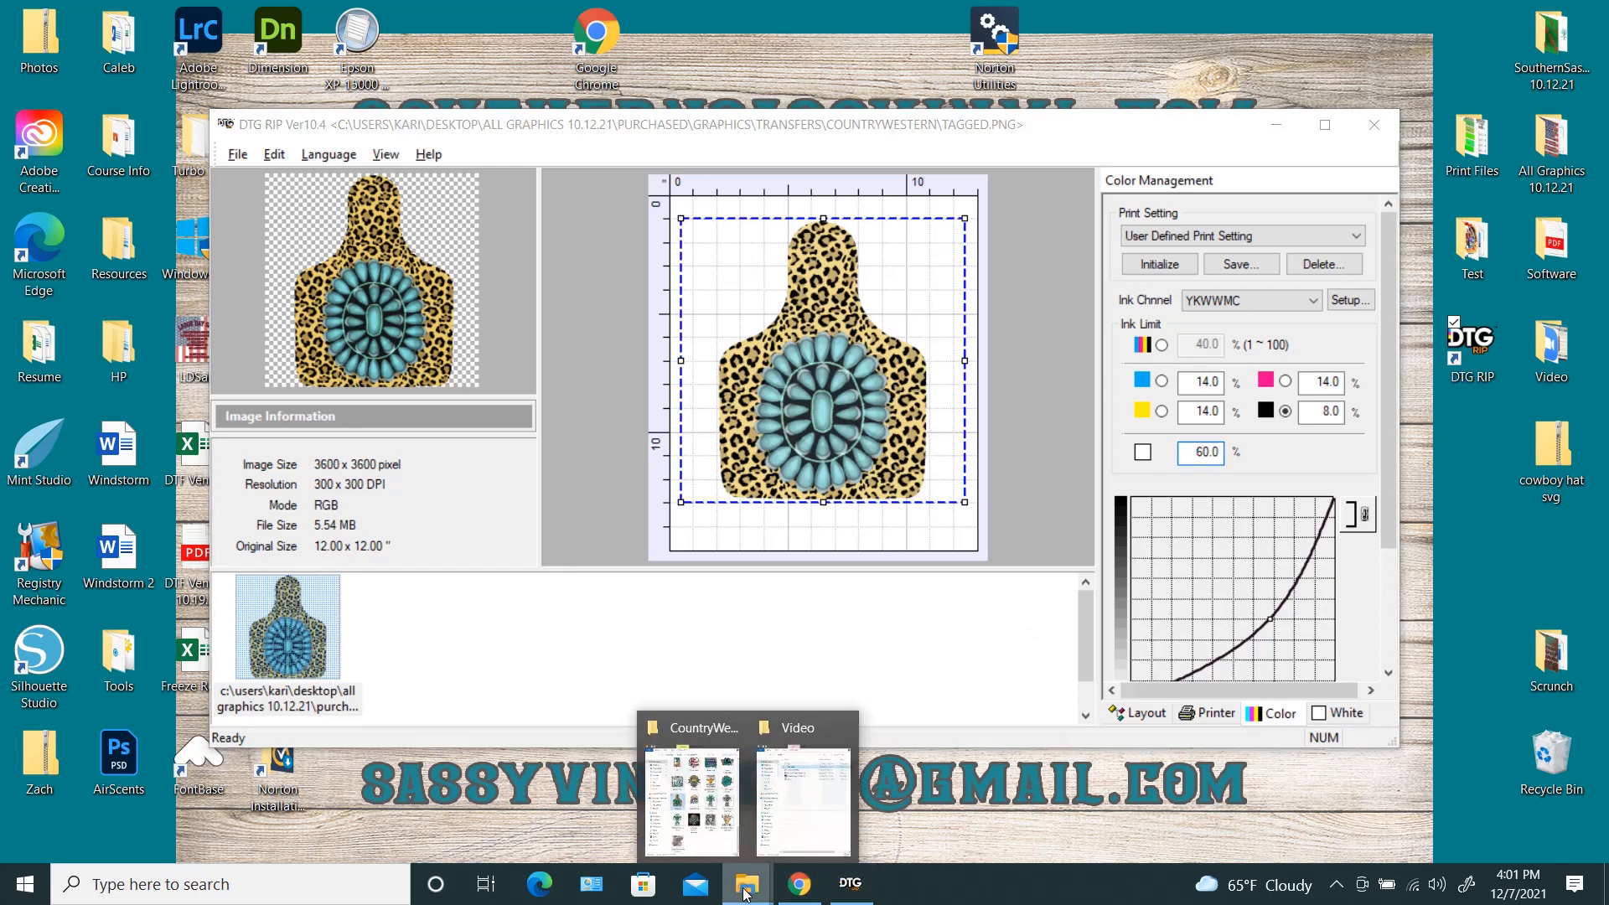
left_click(692, 792)
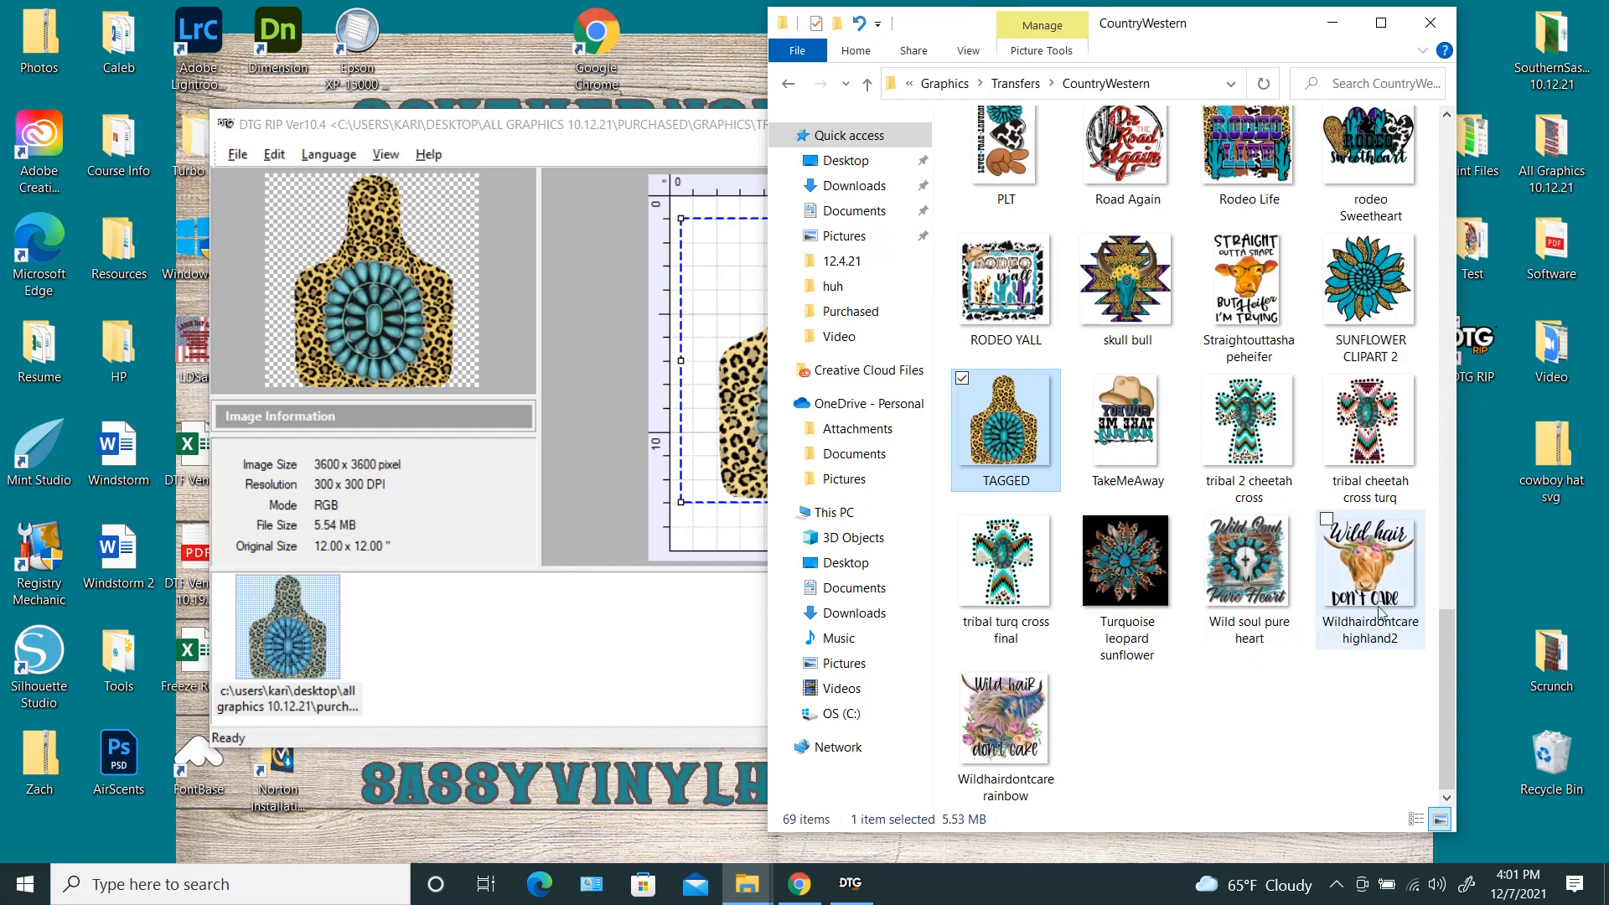
left_click_drag(1444, 677, 1448, 191)
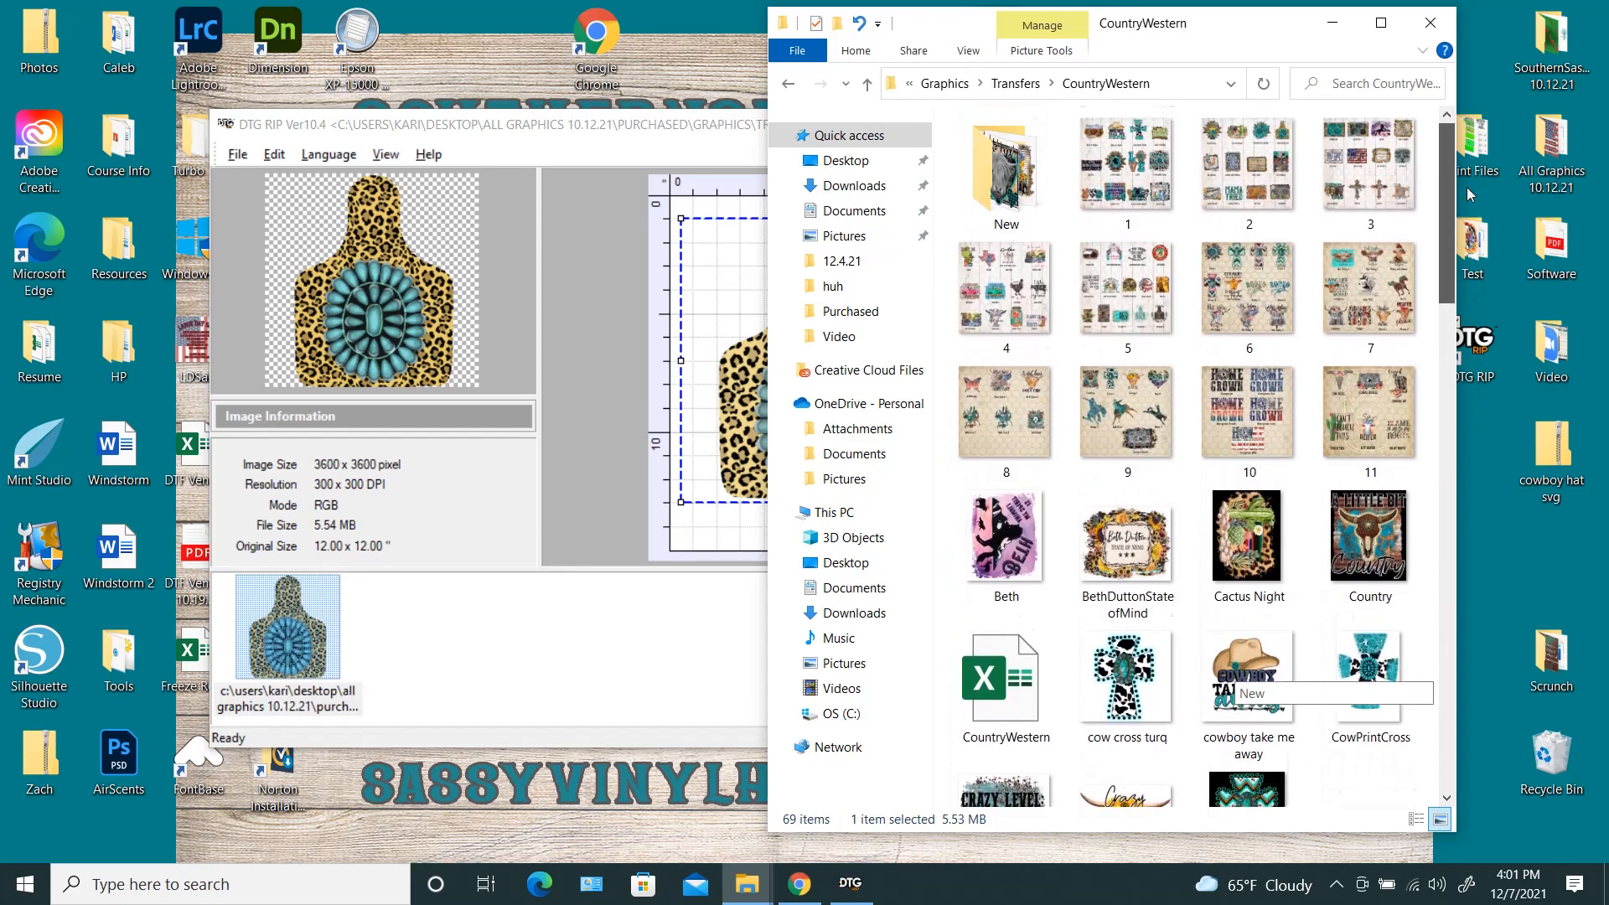
left_click(1014, 80)
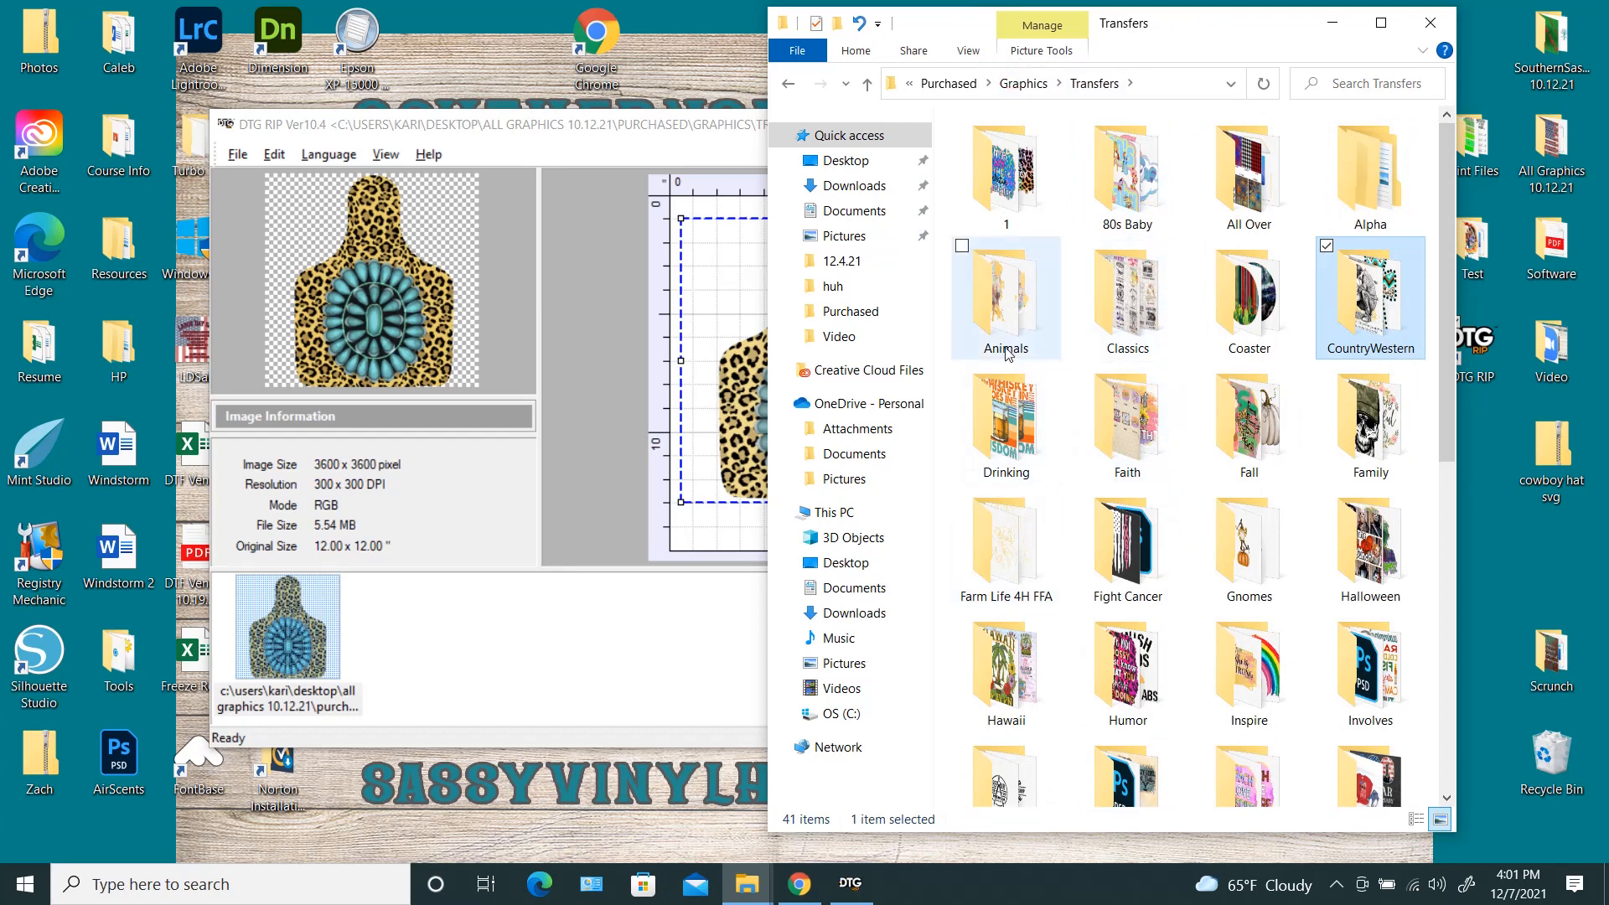
double_click(1007, 536)
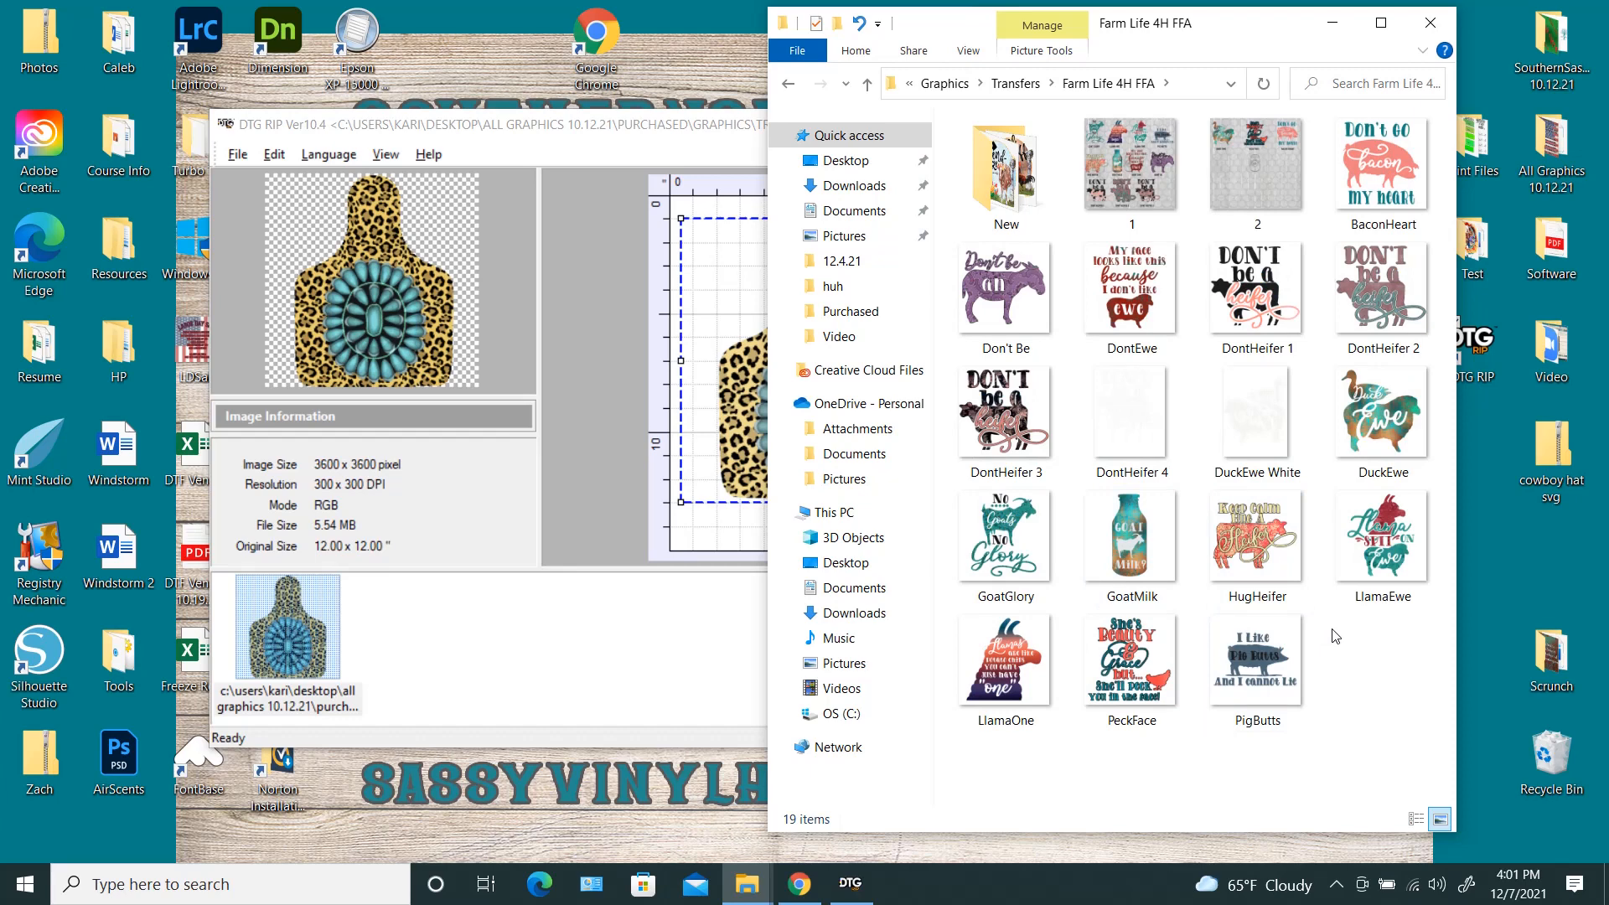
left_click(1012, 164)
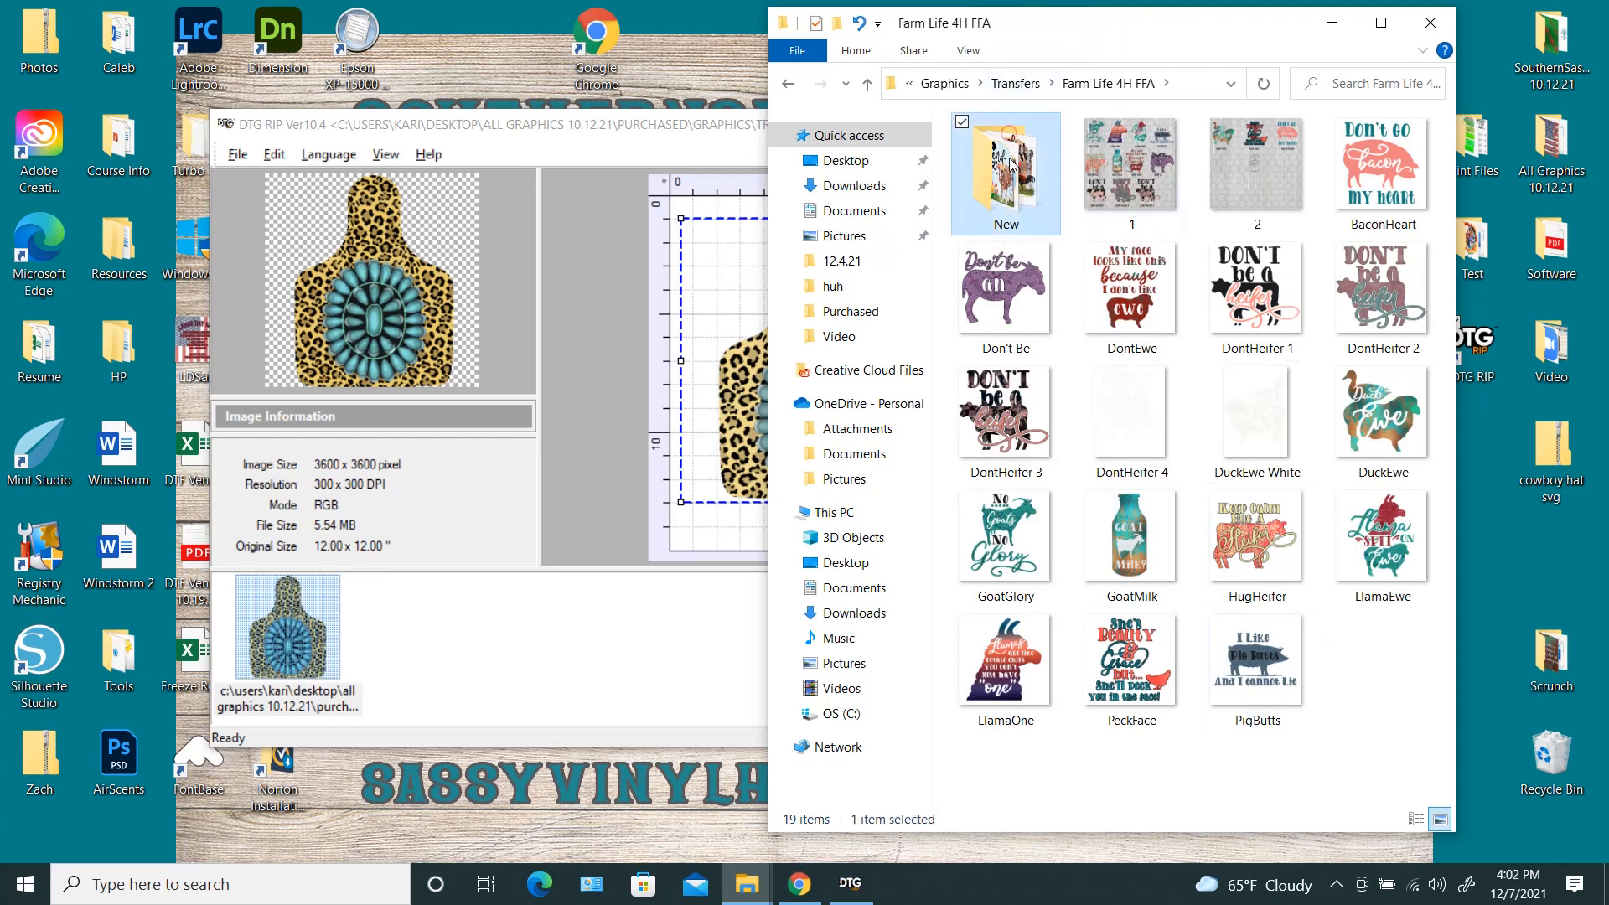
double_click(1012, 165)
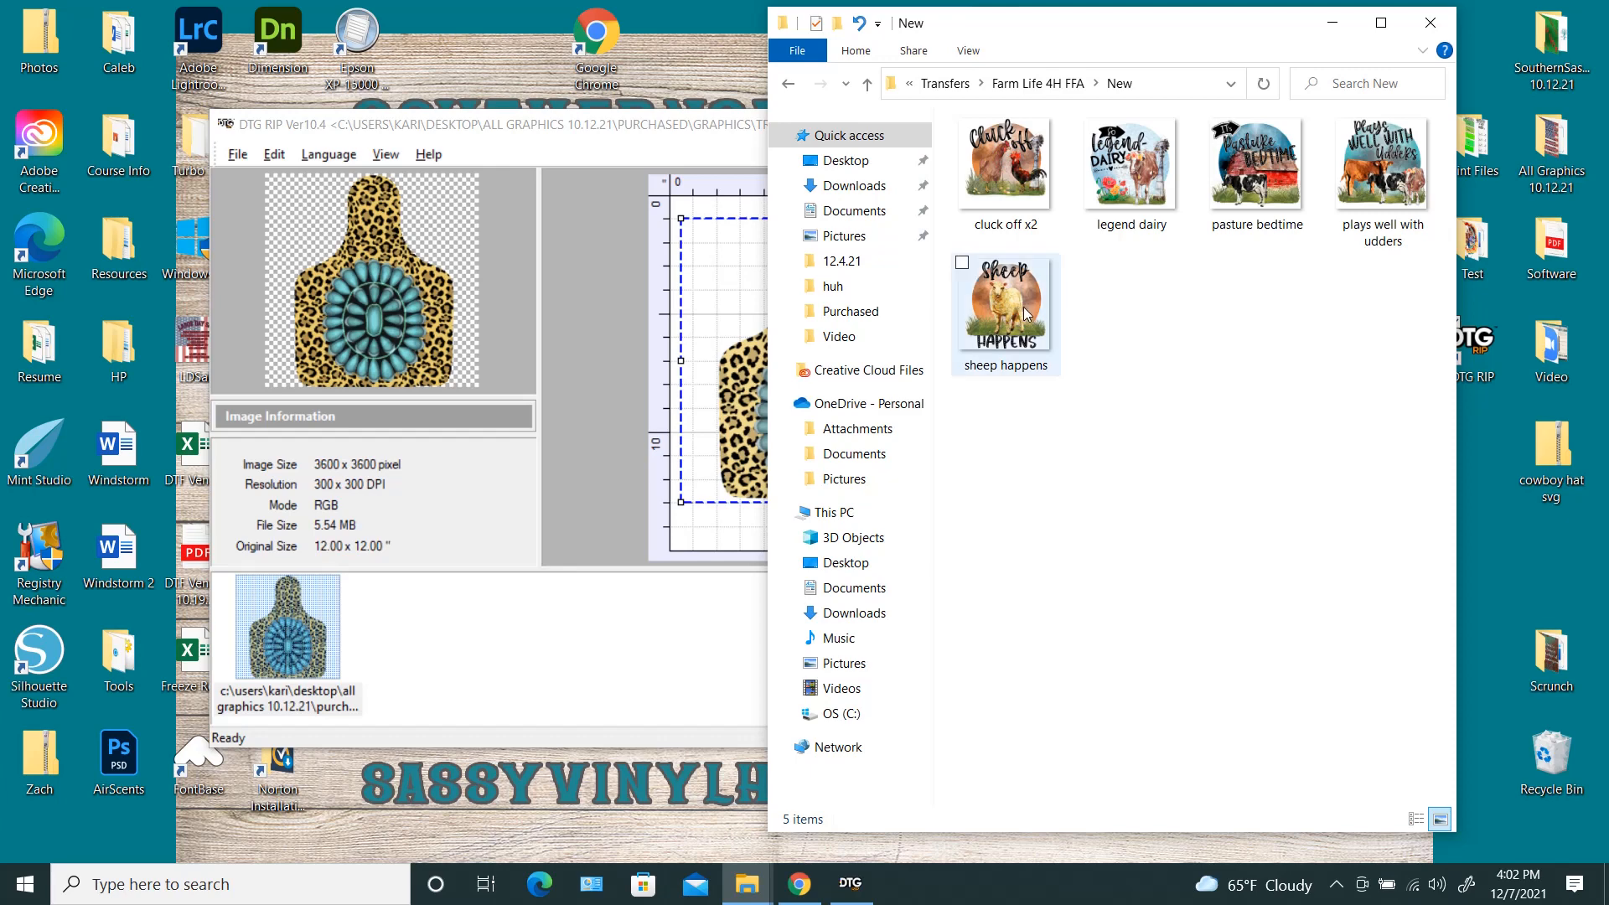
left_click_drag(1022, 307, 494, 626)
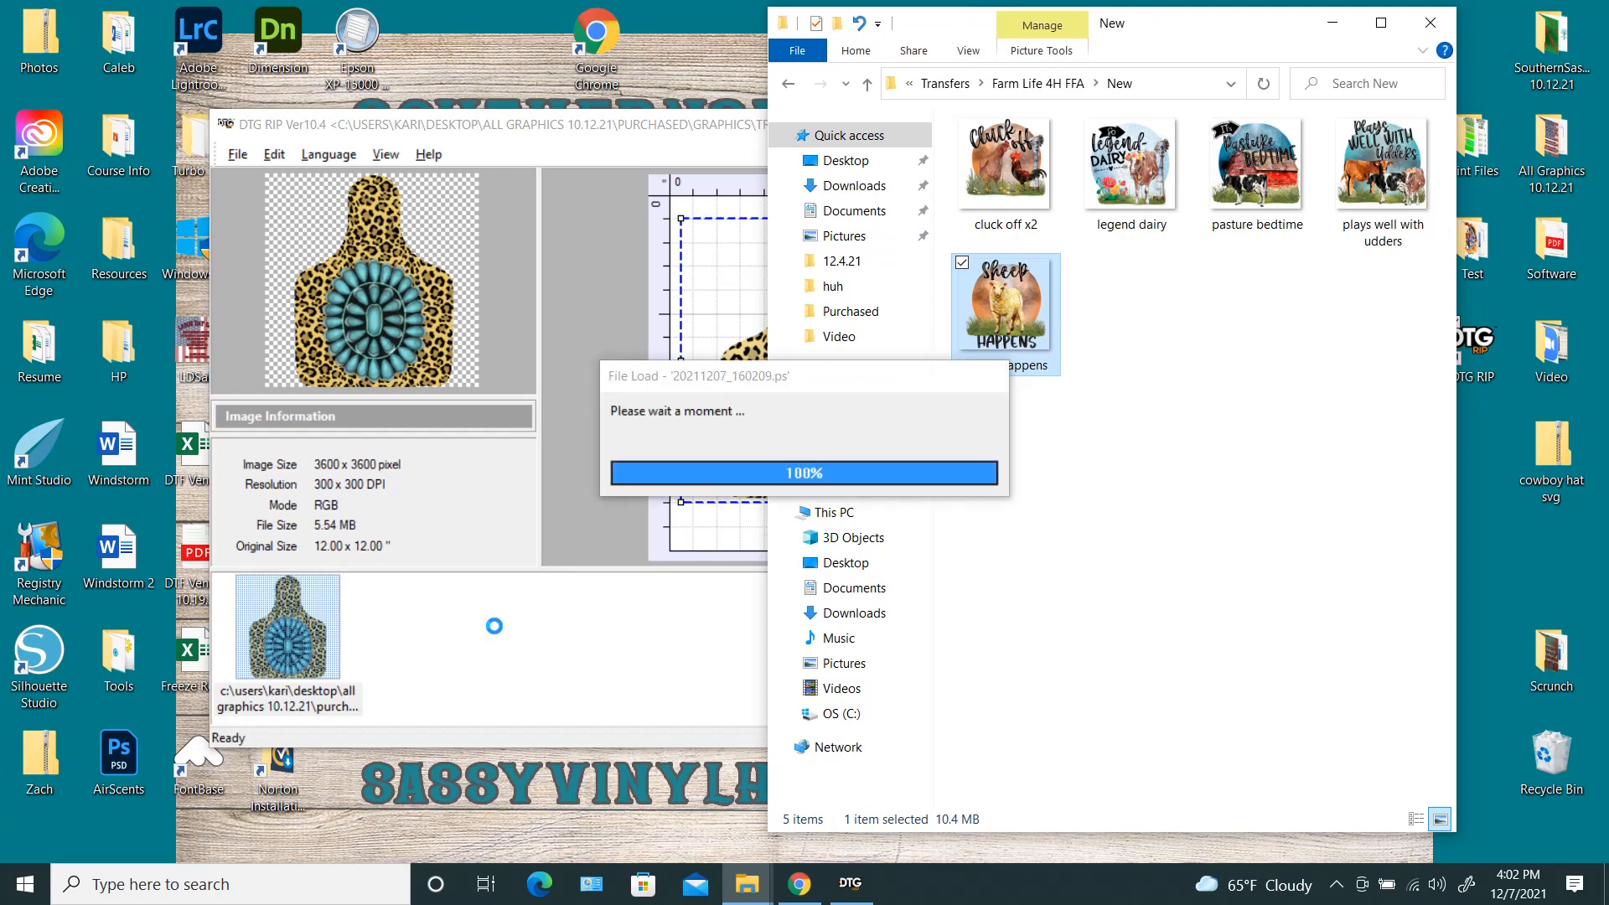
left_click(1332, 22)
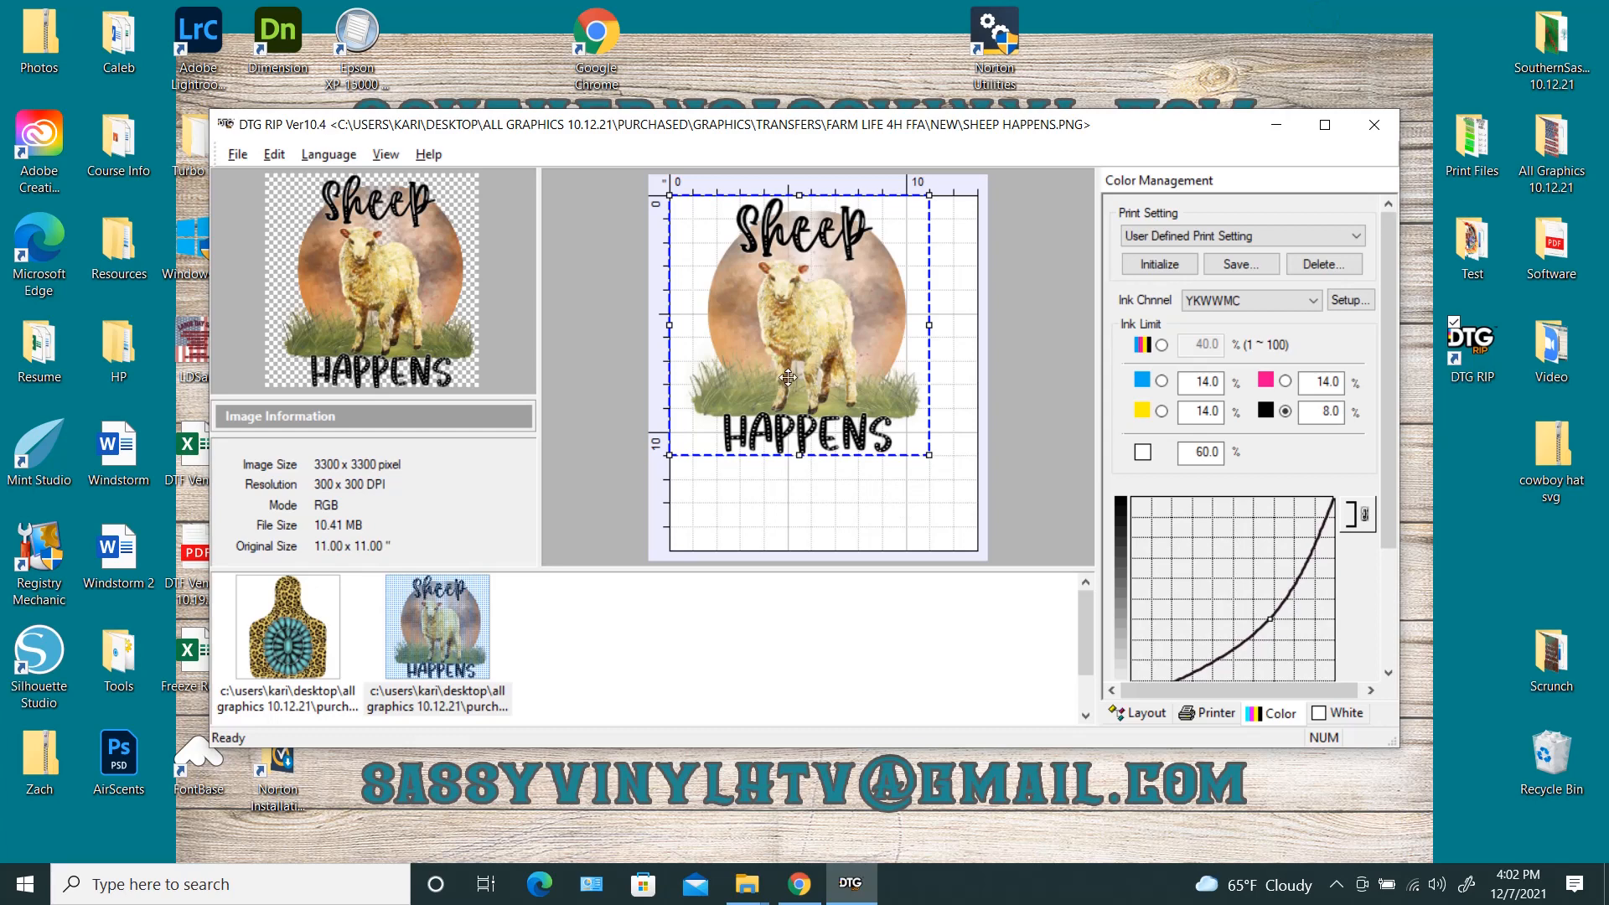
Step: Set the sheep design's Y output position to 1 and mirror the design horizontally
left_click(1141, 711)
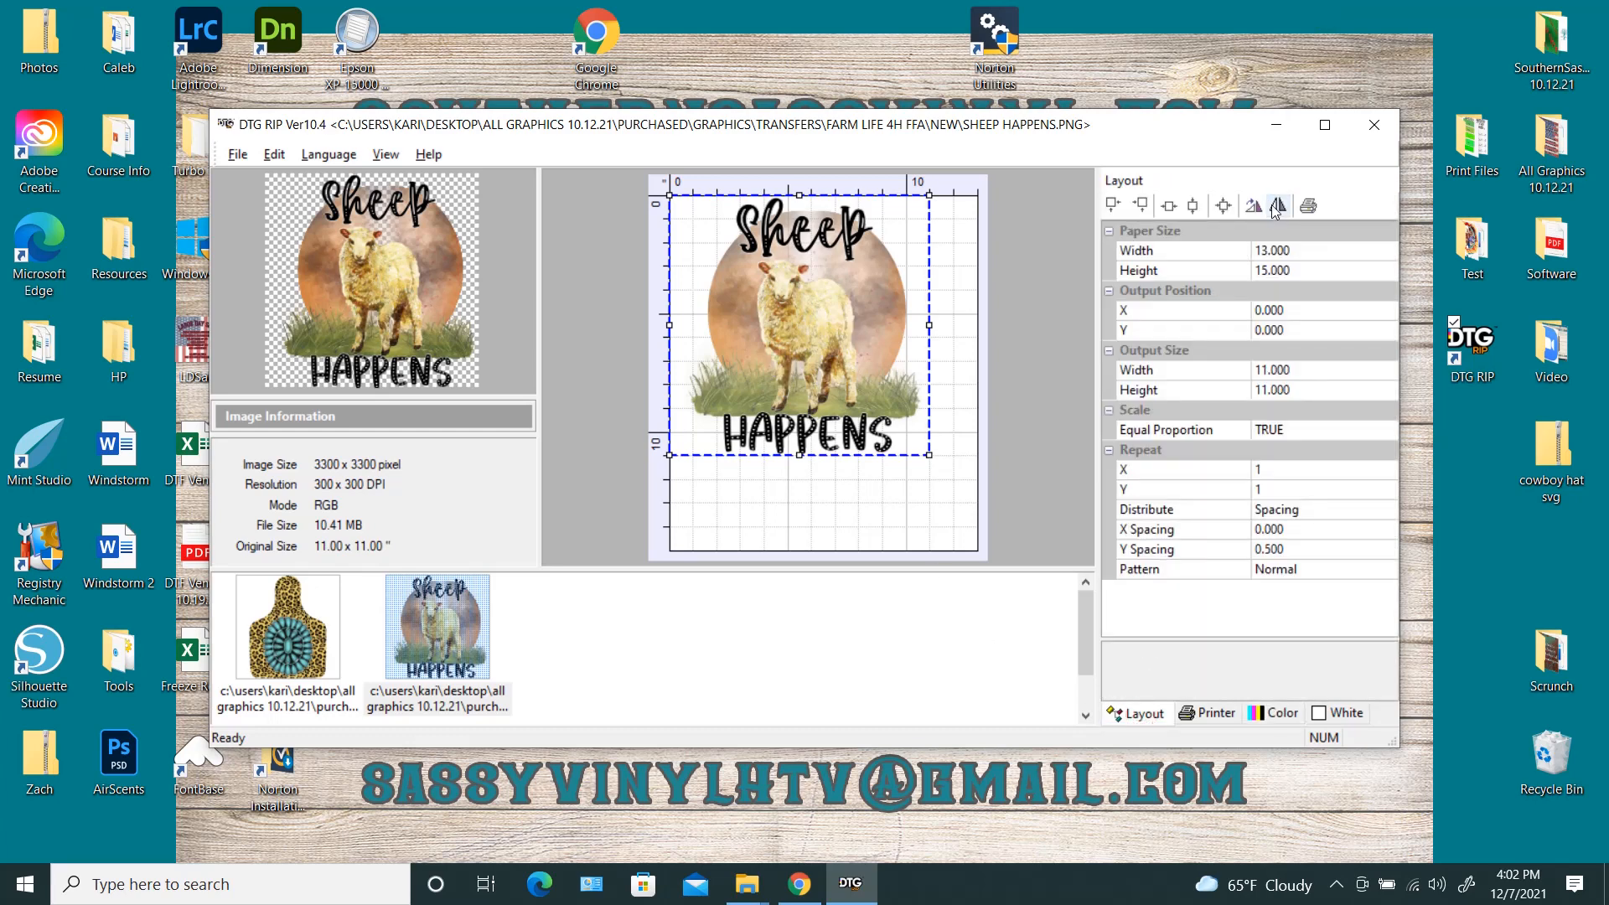
left_click(1289, 332)
type("1")
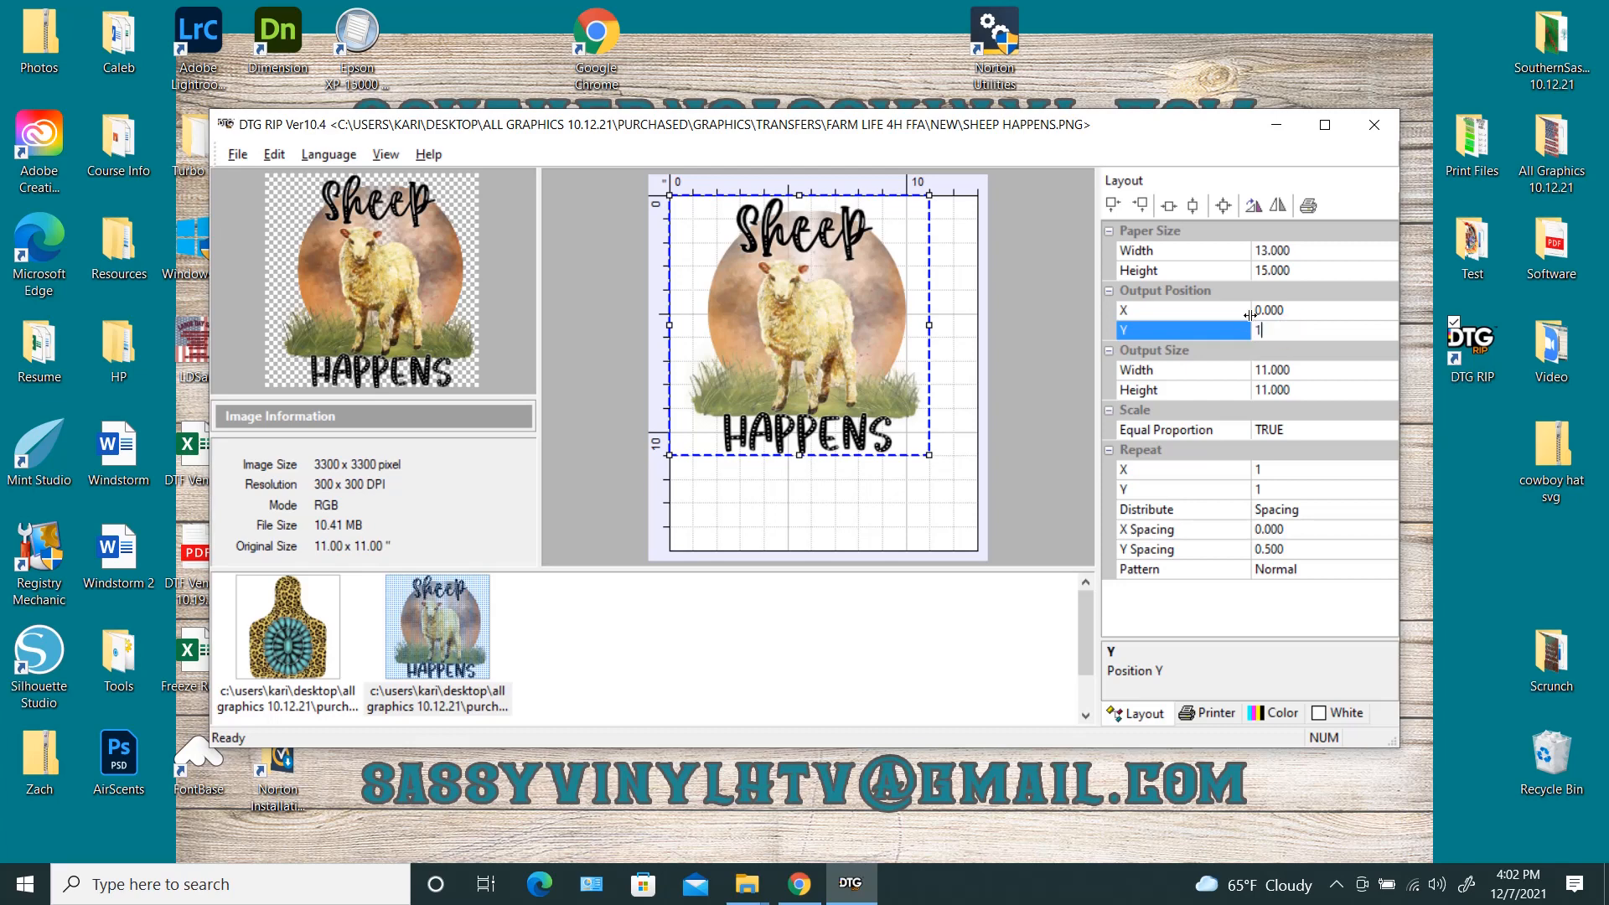
key("Return")
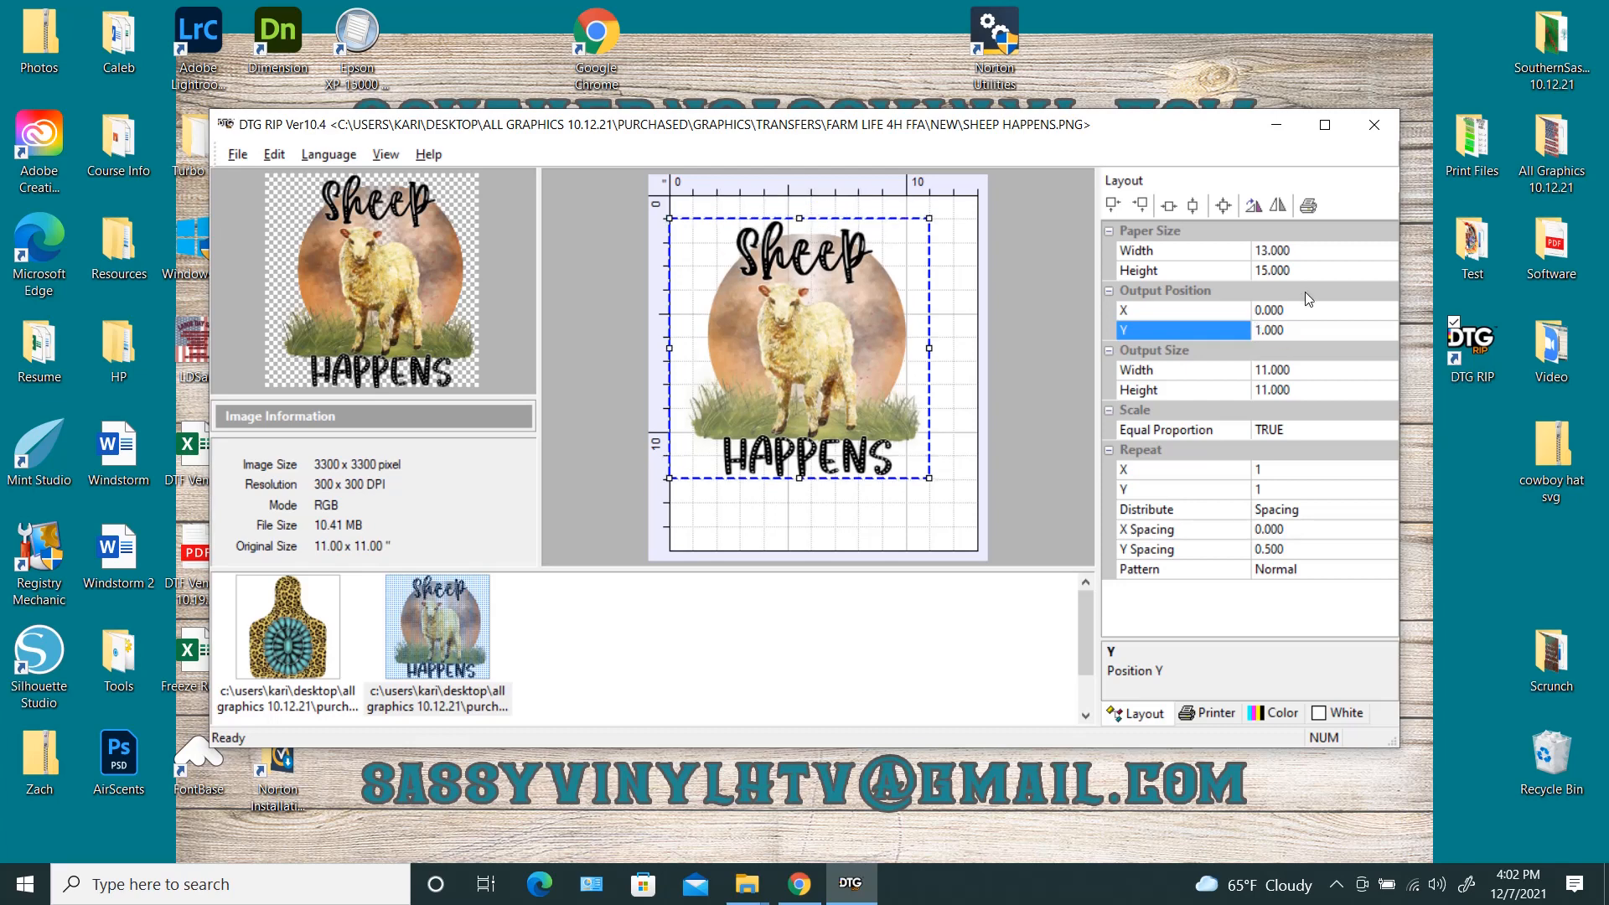
left_click(1109, 292)
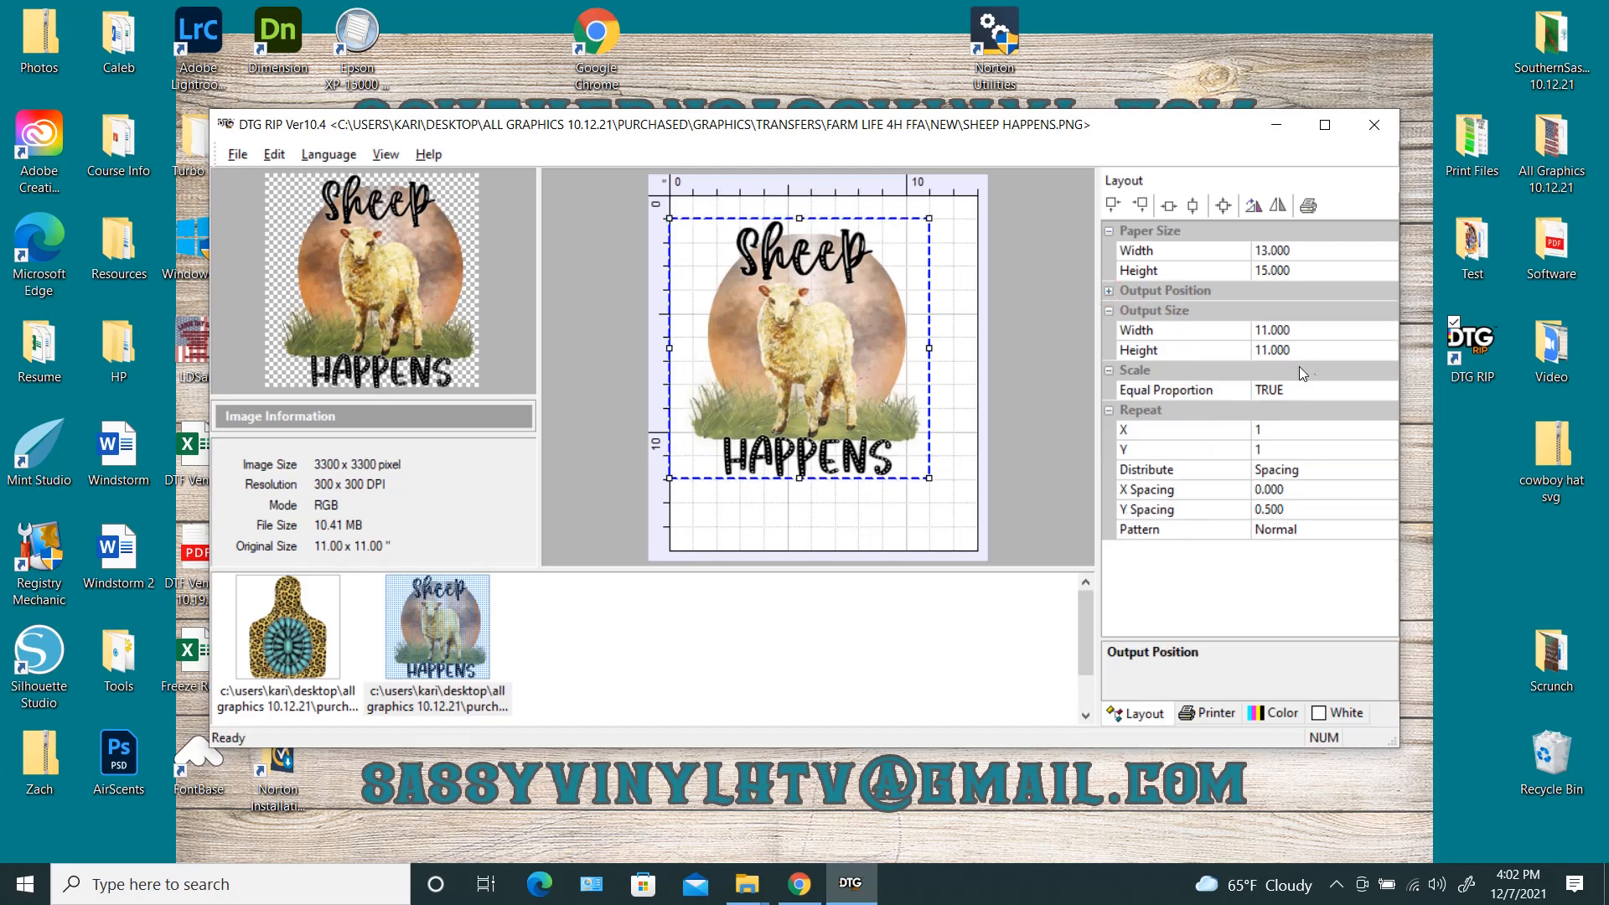
left_click(1279, 206)
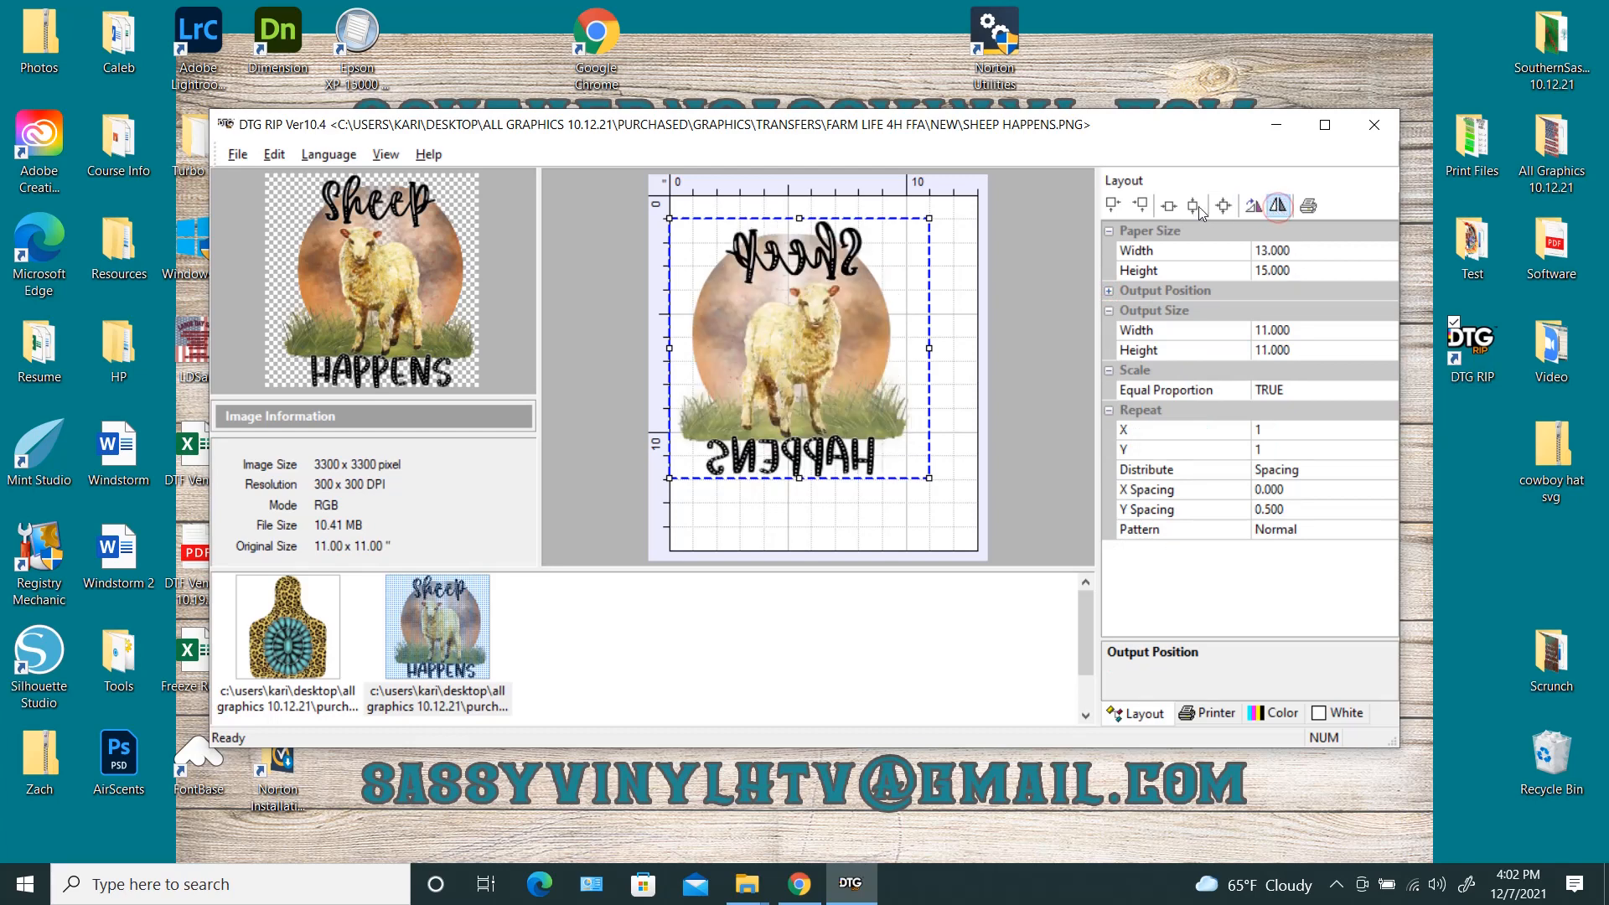
Step: Set the sheep design's output width to 12 in equal proportion and center it horizontally on the page
left_click(1170, 206)
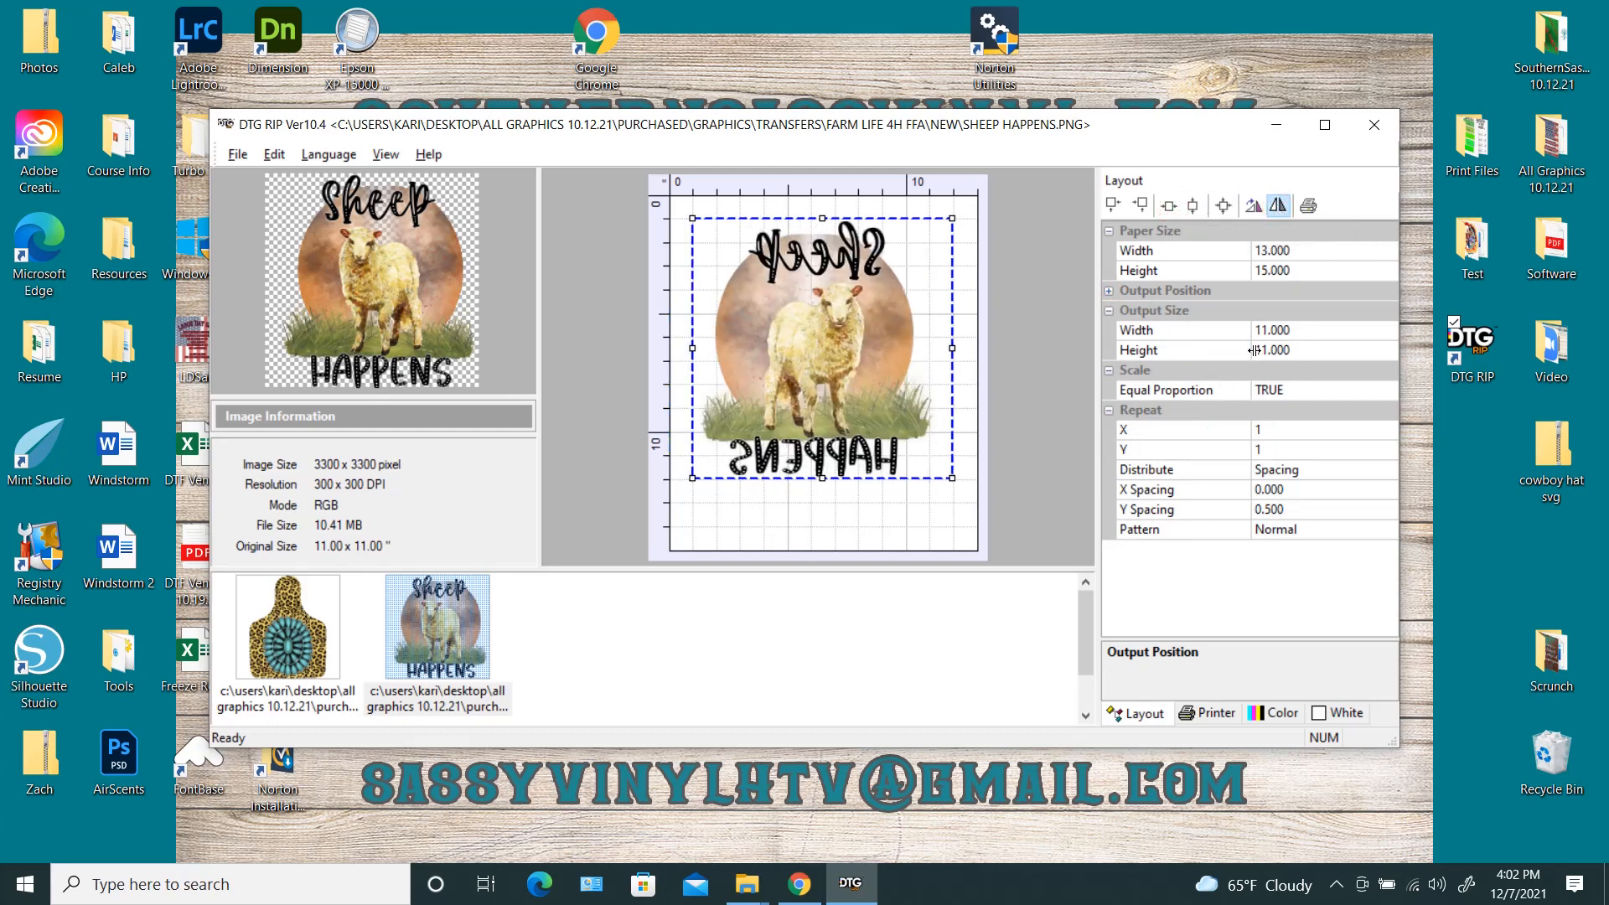
left_click(1301, 334)
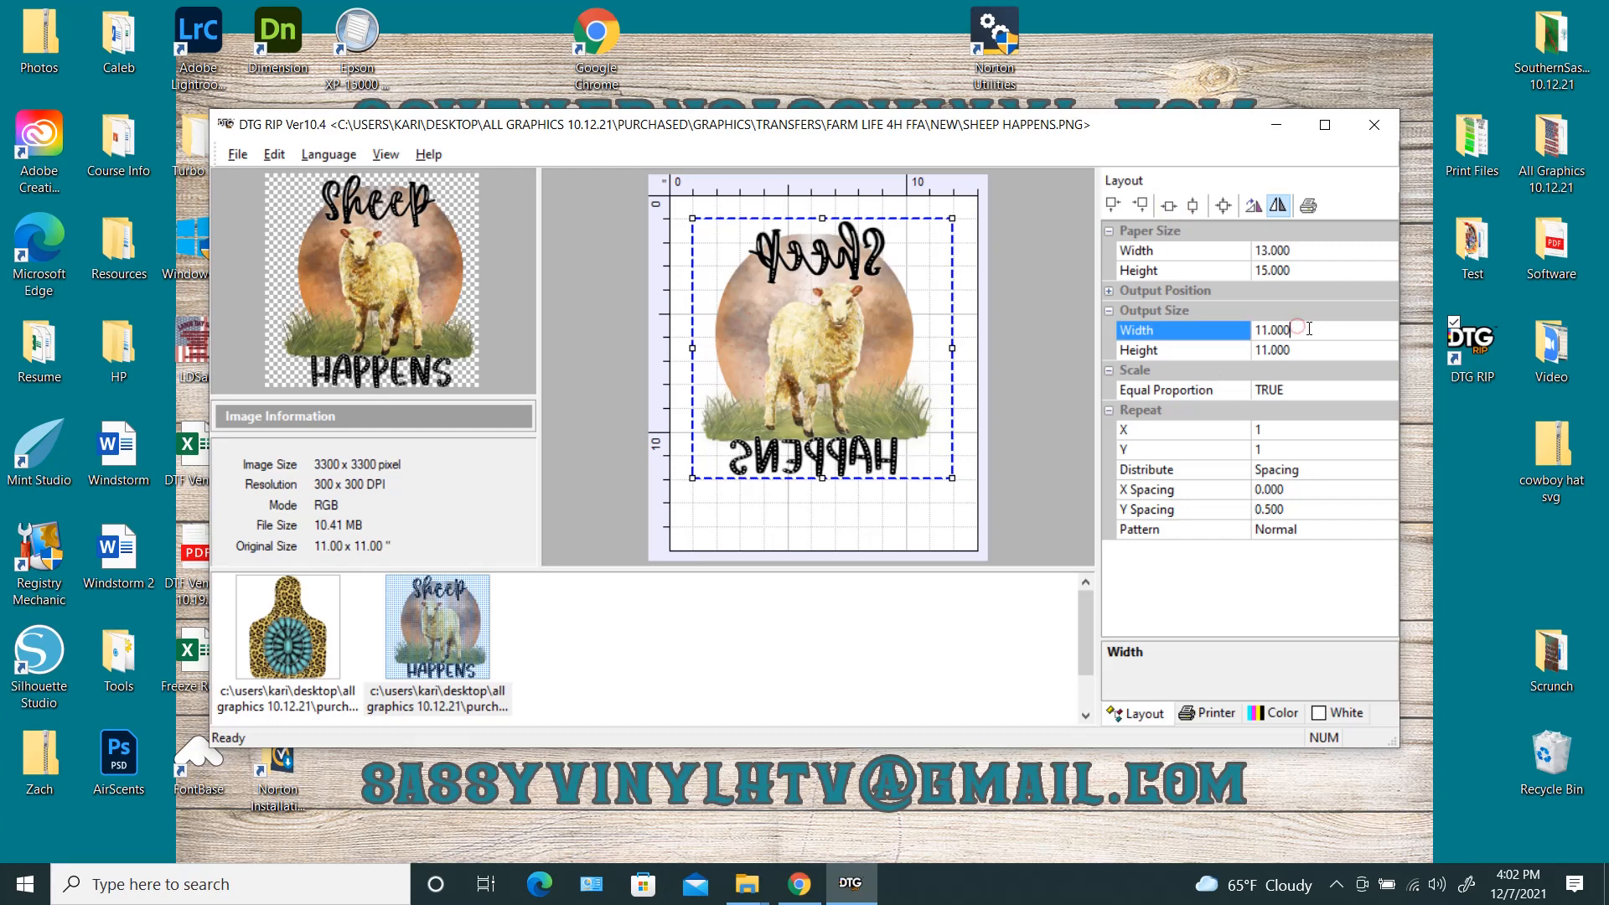
type("12")
key("Return")
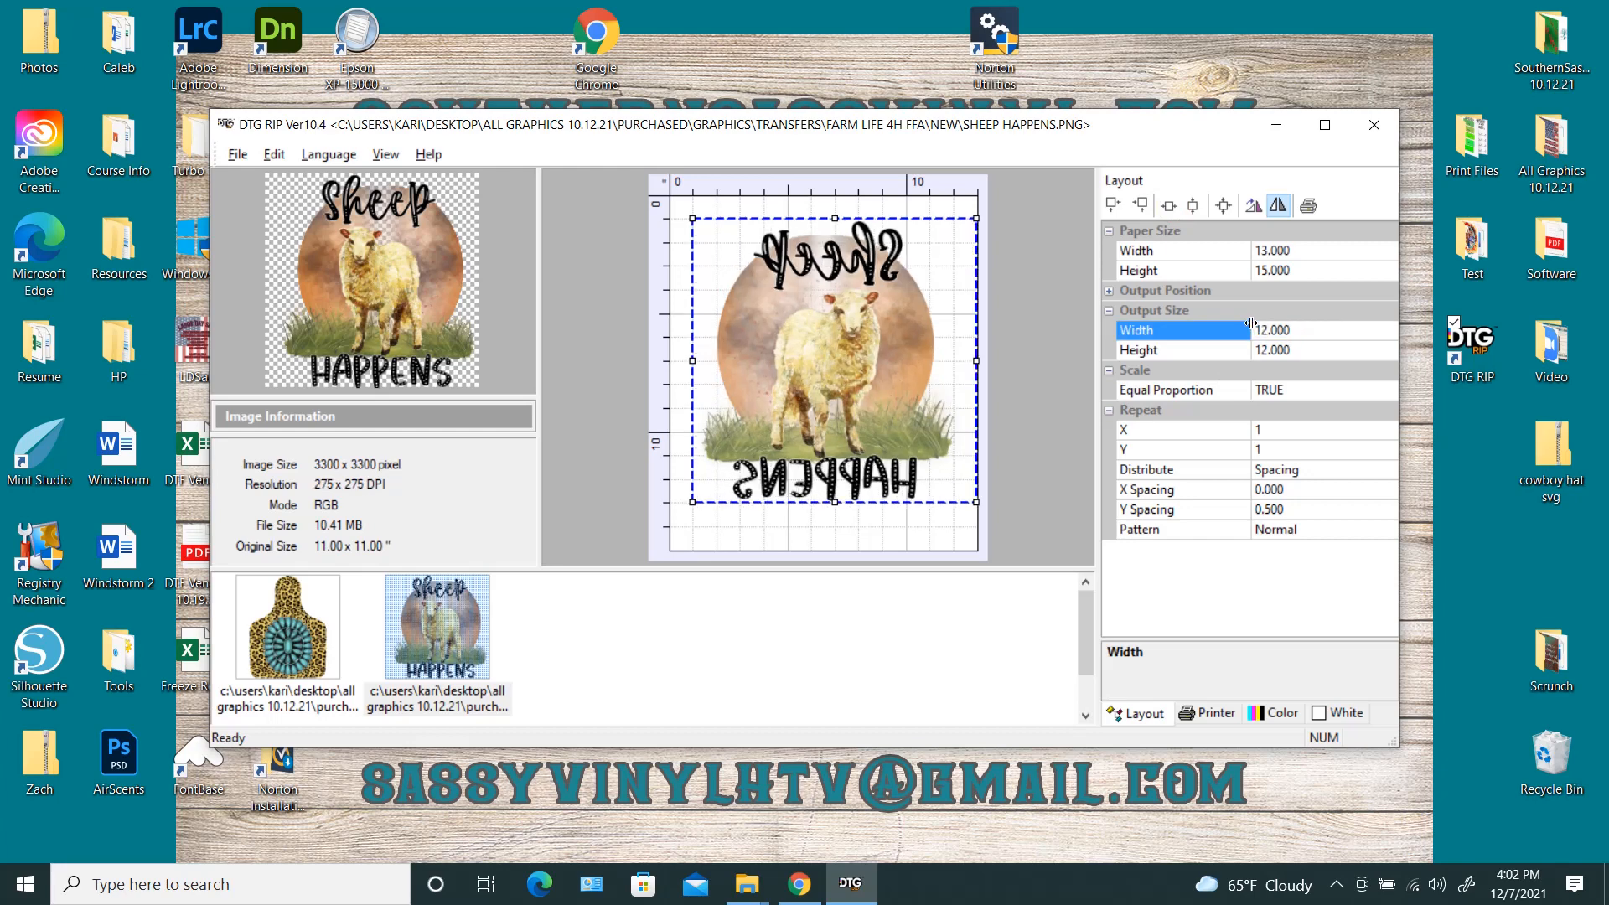
left_click(1171, 207)
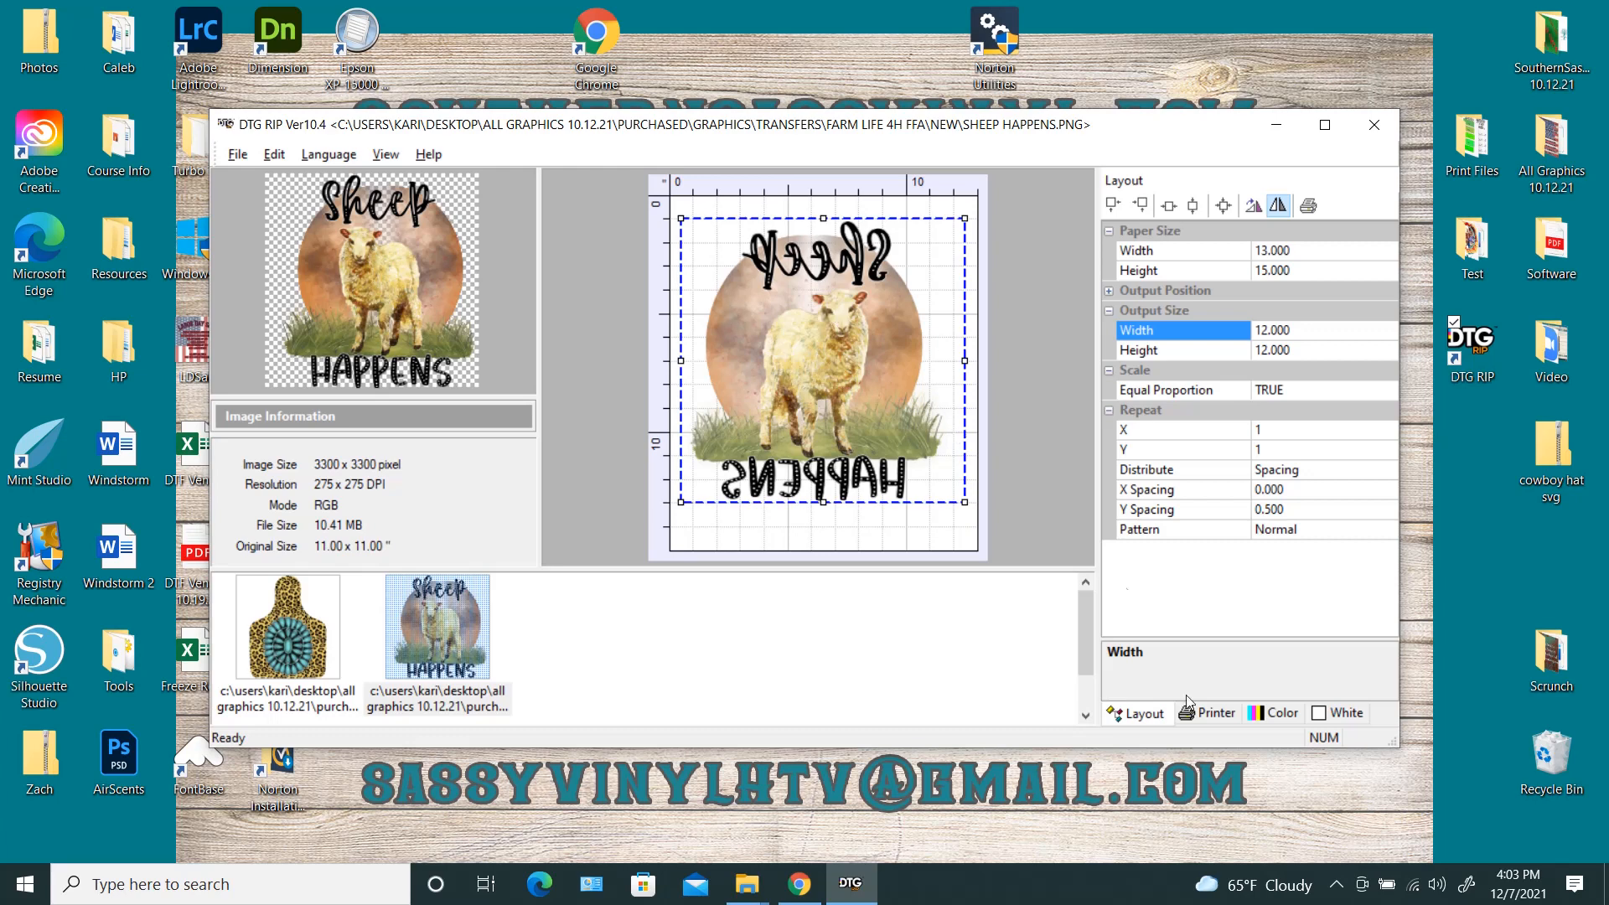
Step: Set the sheep design's white ink limit to 70% in the color management settings
left_click(1275, 713)
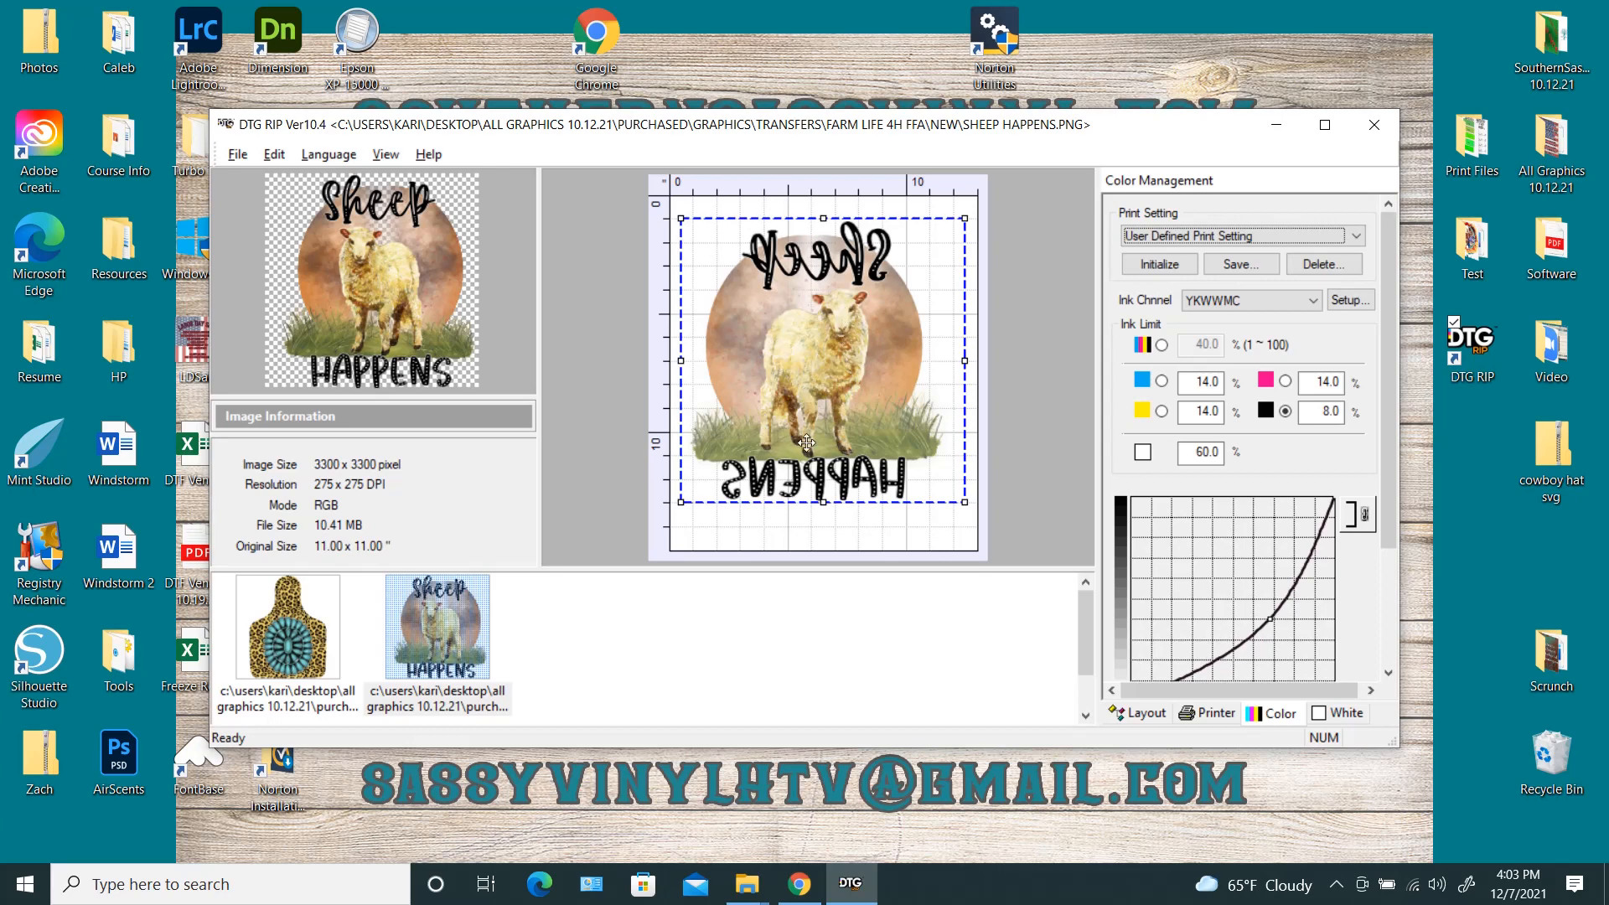
double_click(1191, 451)
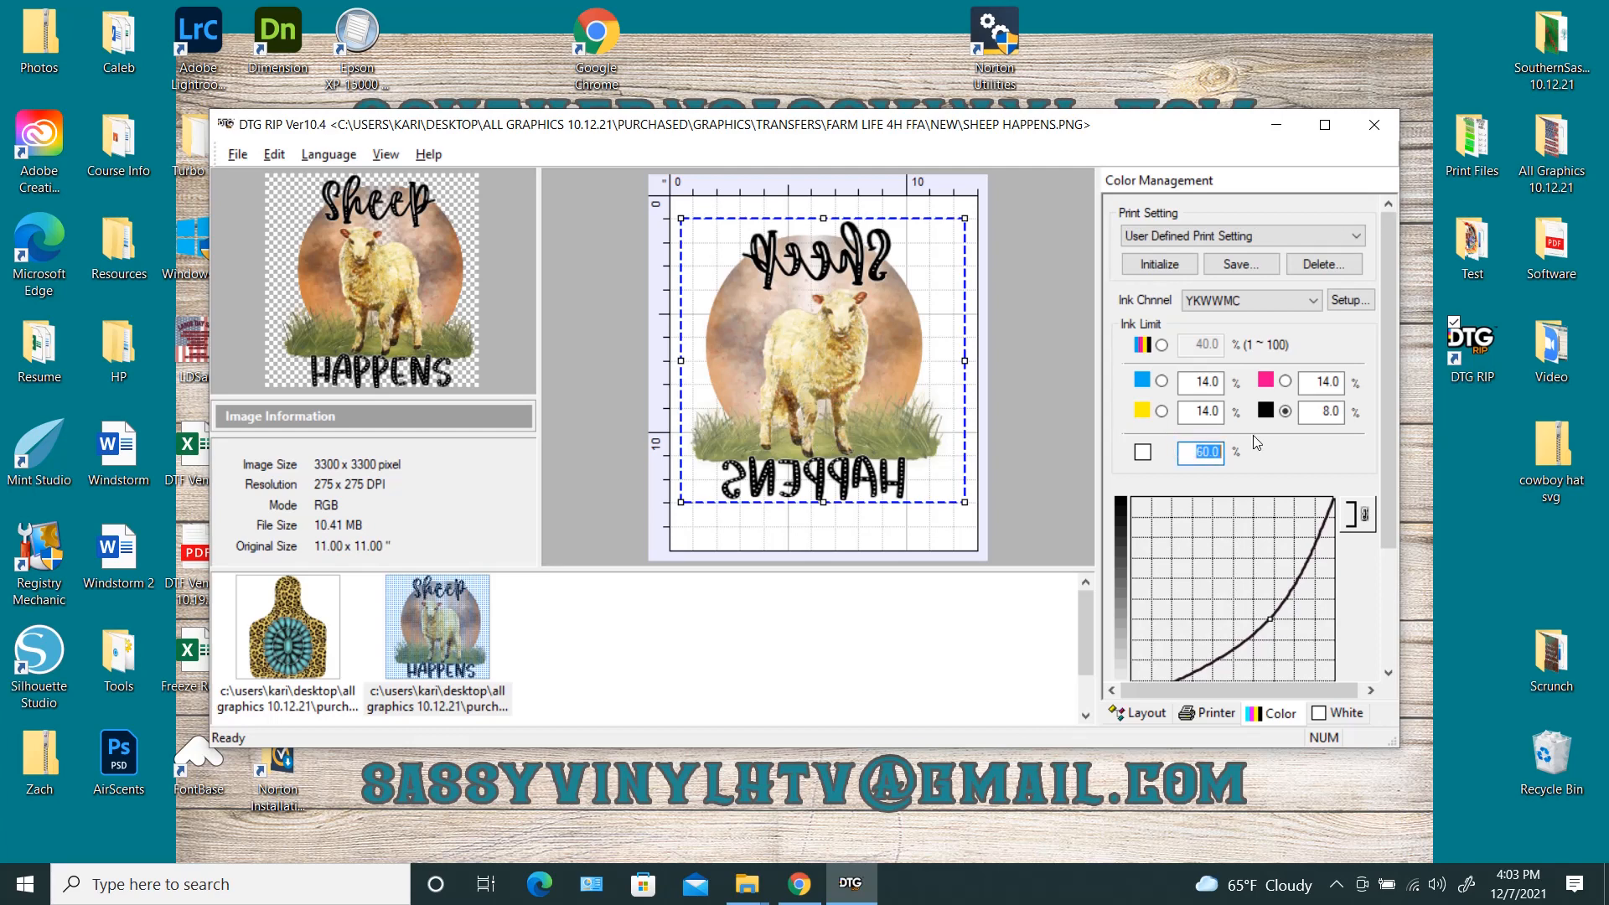
type("70")
key("Return")
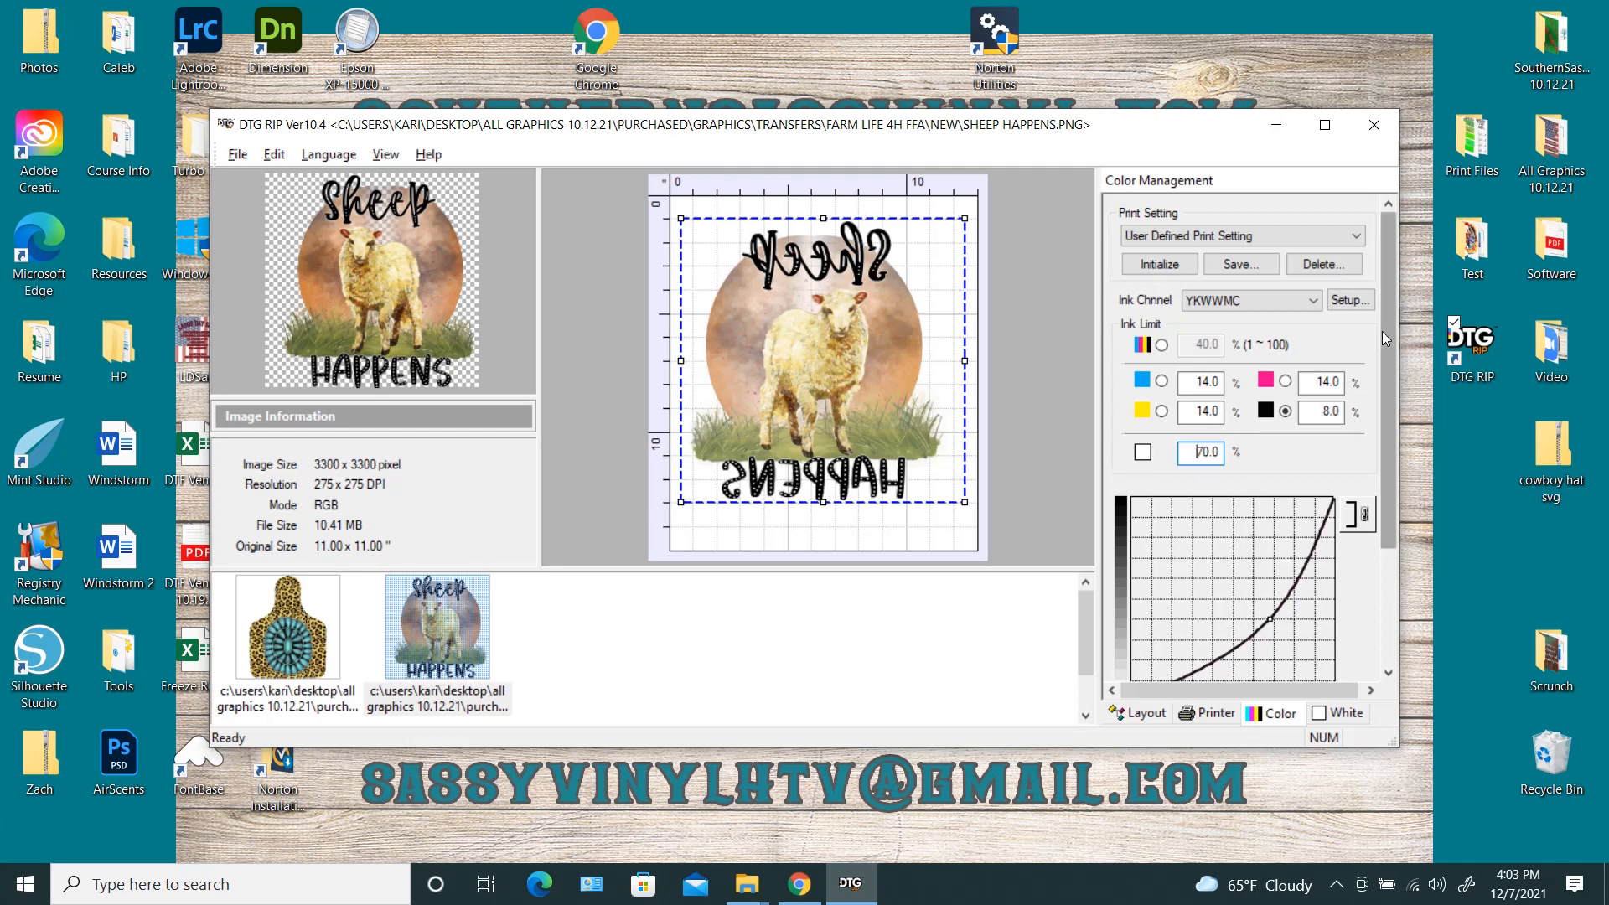
Step: Turn off the use of the ICC output profile for the sheep design
left_click_drag(1381, 330, 1385, 515)
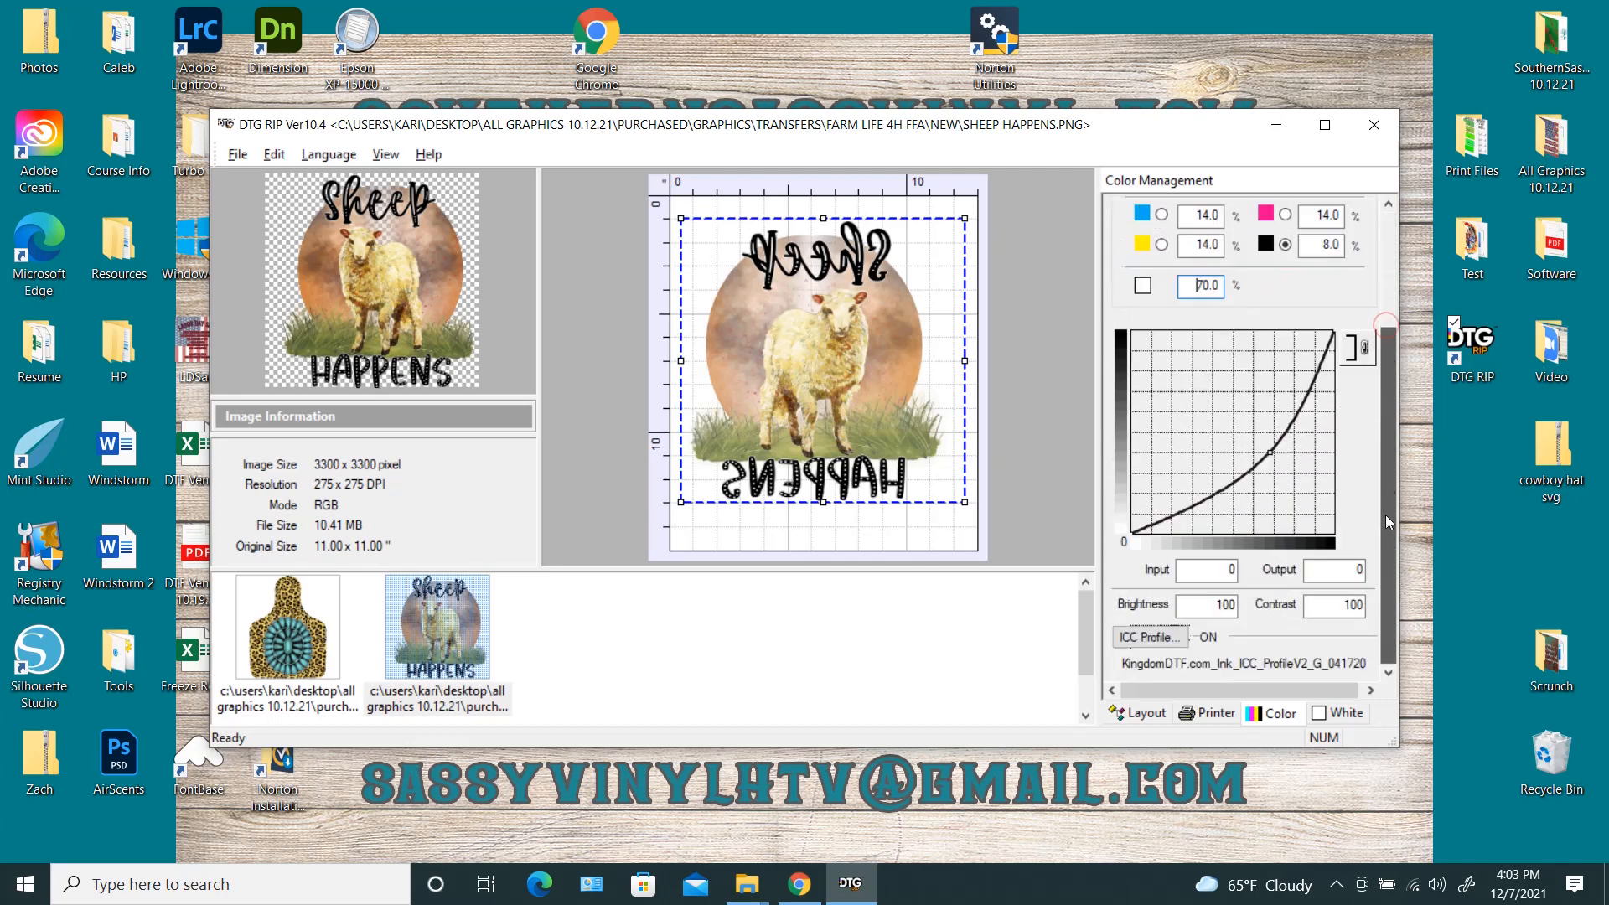
left_click(1157, 639)
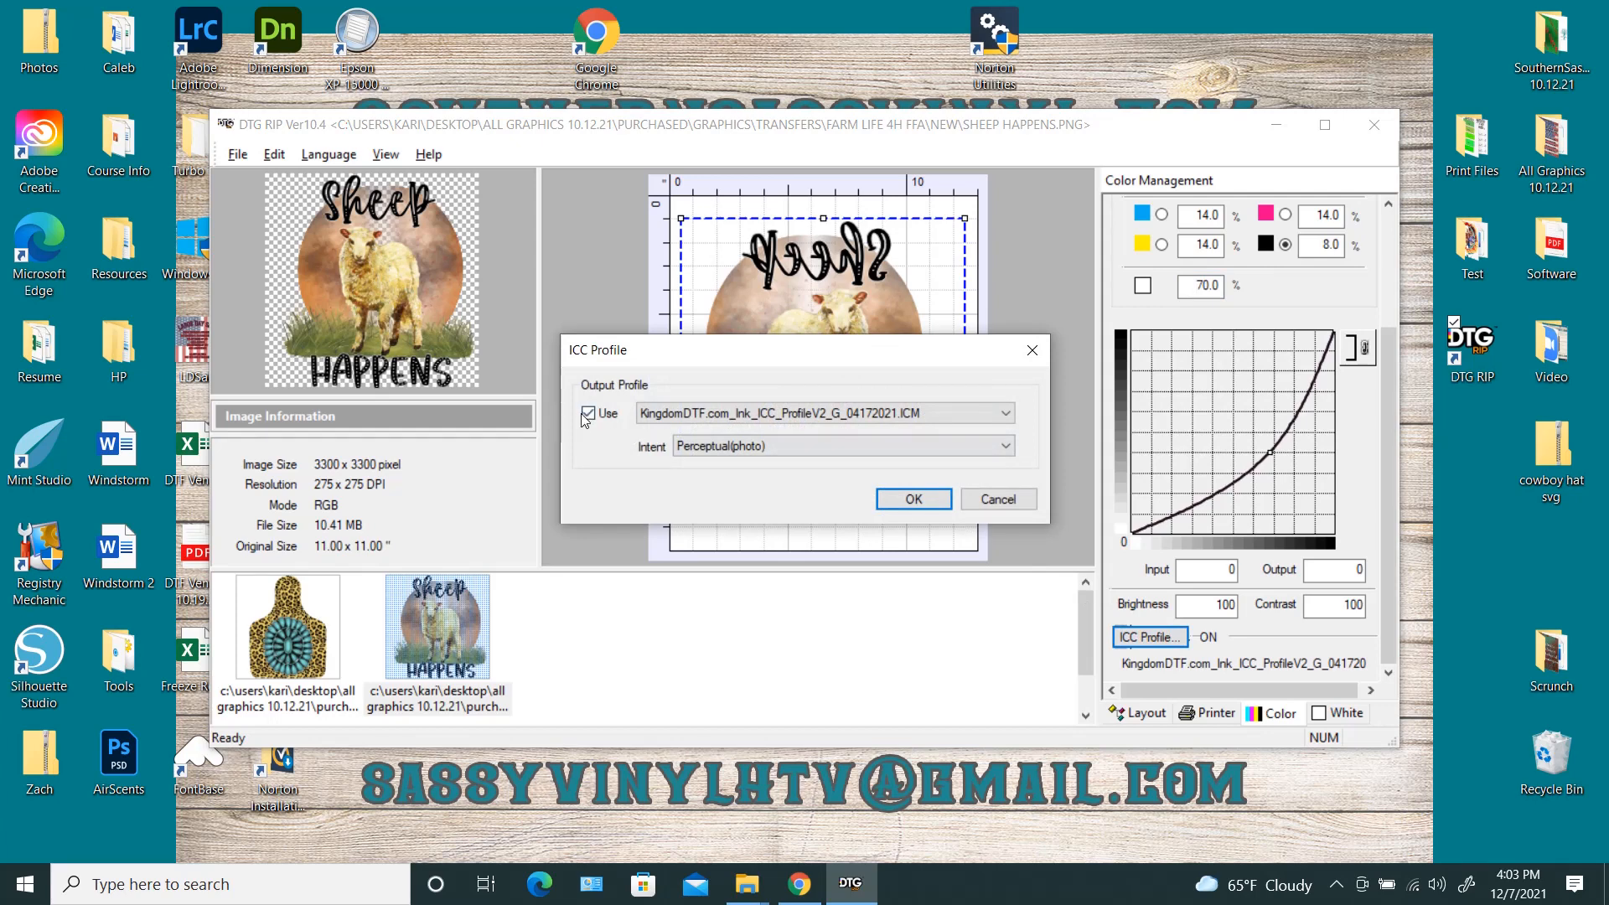
left_click(587, 414)
left_click(913, 498)
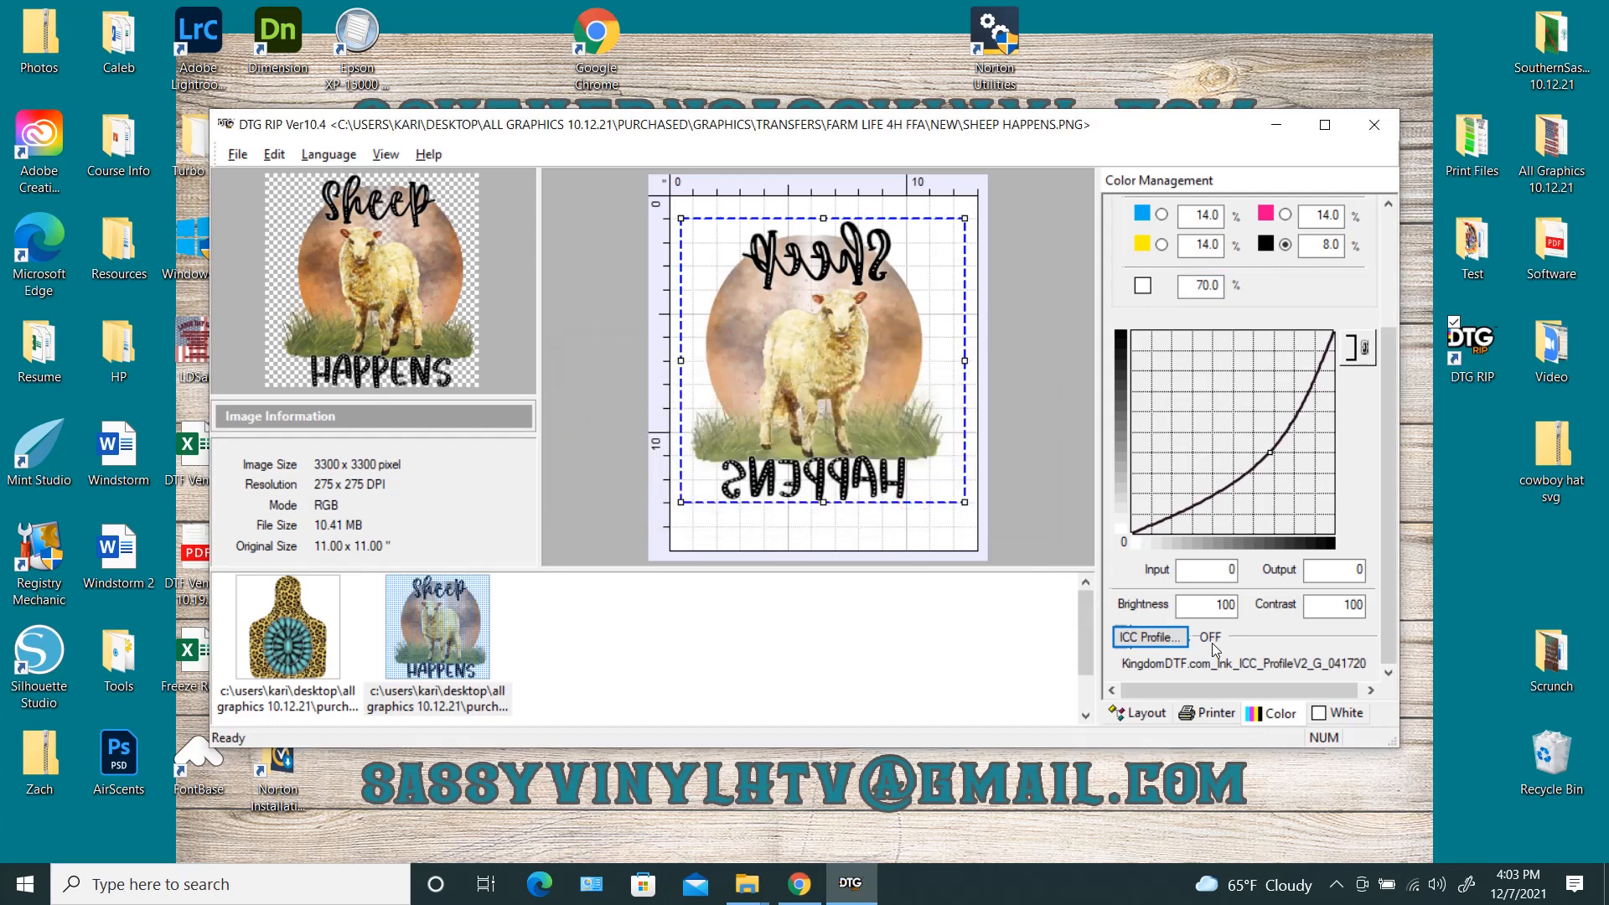
Step: Enable the ICC output profile and choose KingdomDTF.com_Ink_ICC_ProfileV2_G_04172021.ICM
left_click(1144, 637)
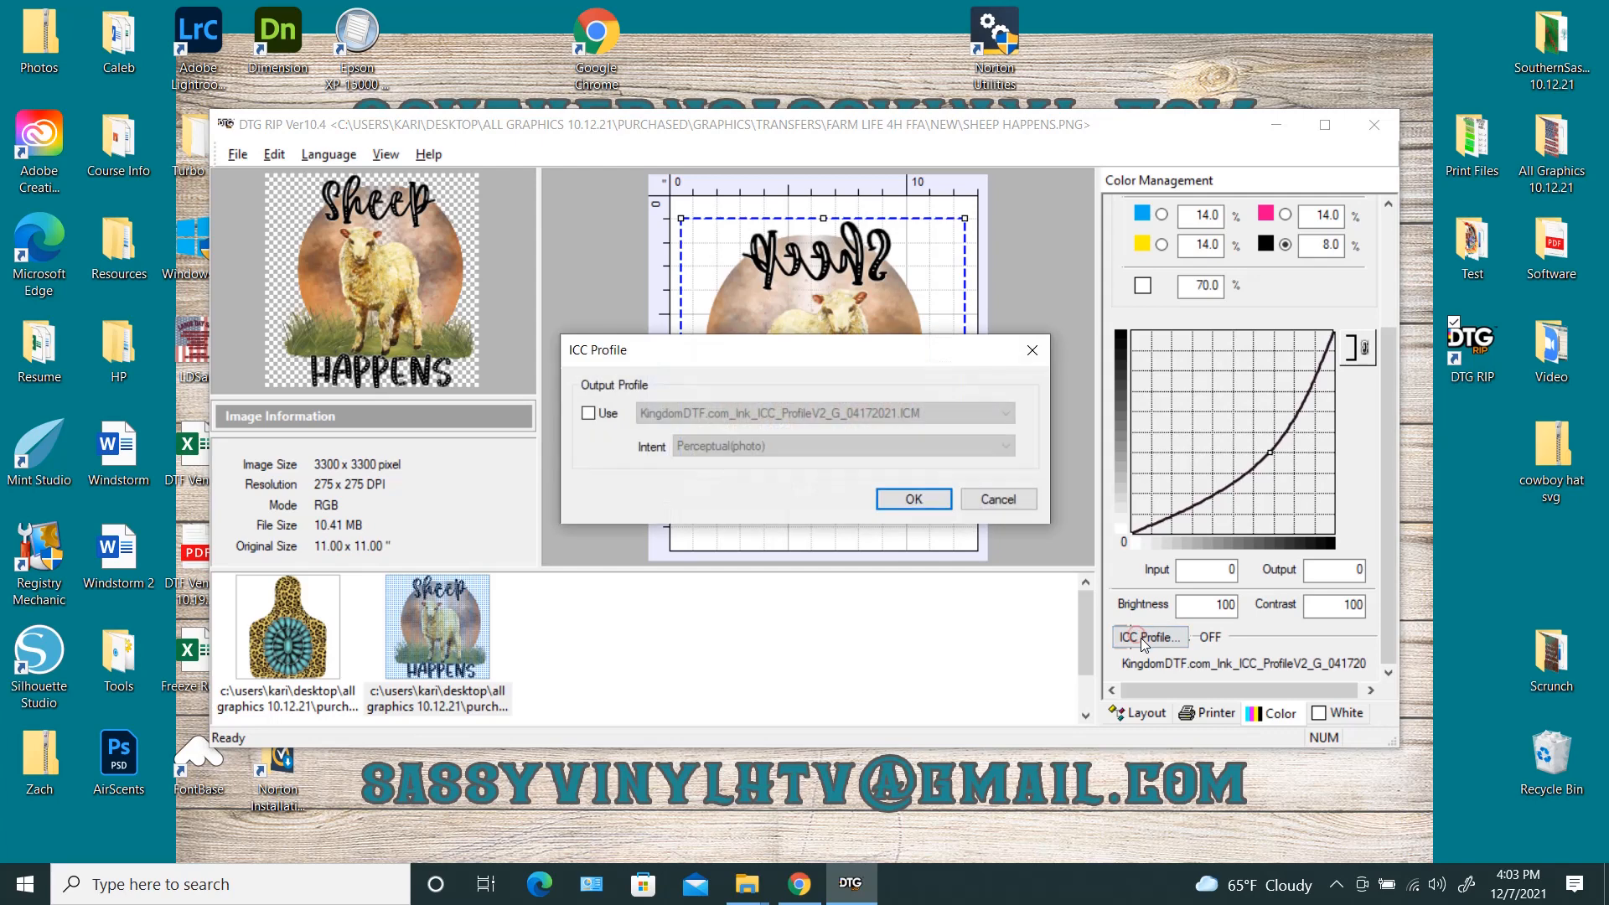
left_click(589, 413)
left_click(807, 413)
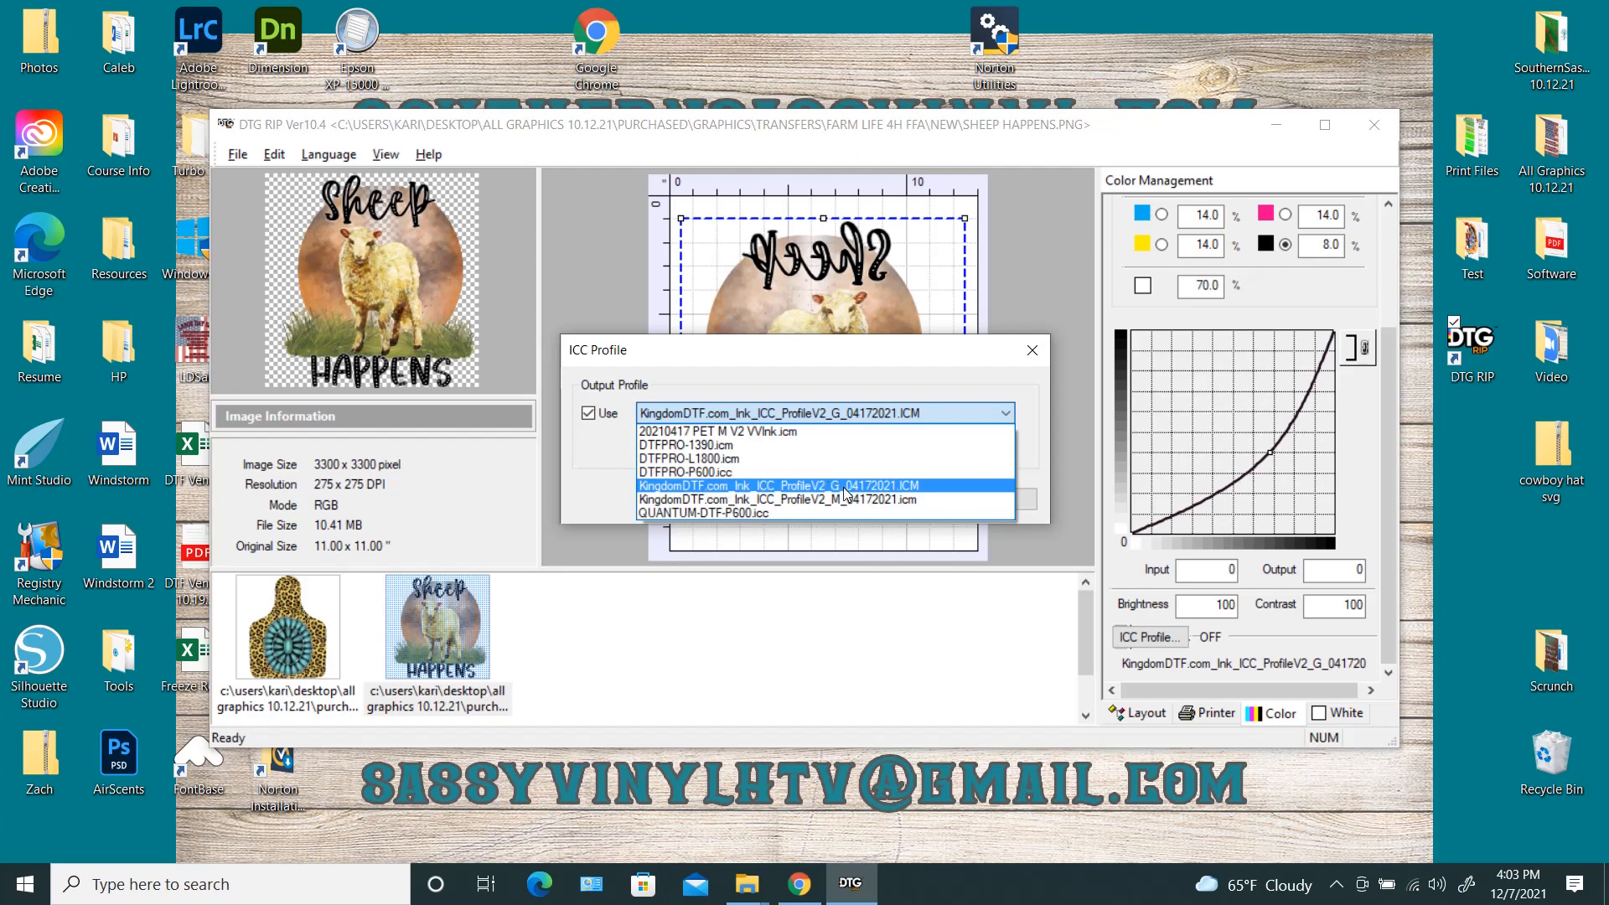
left_click(797, 485)
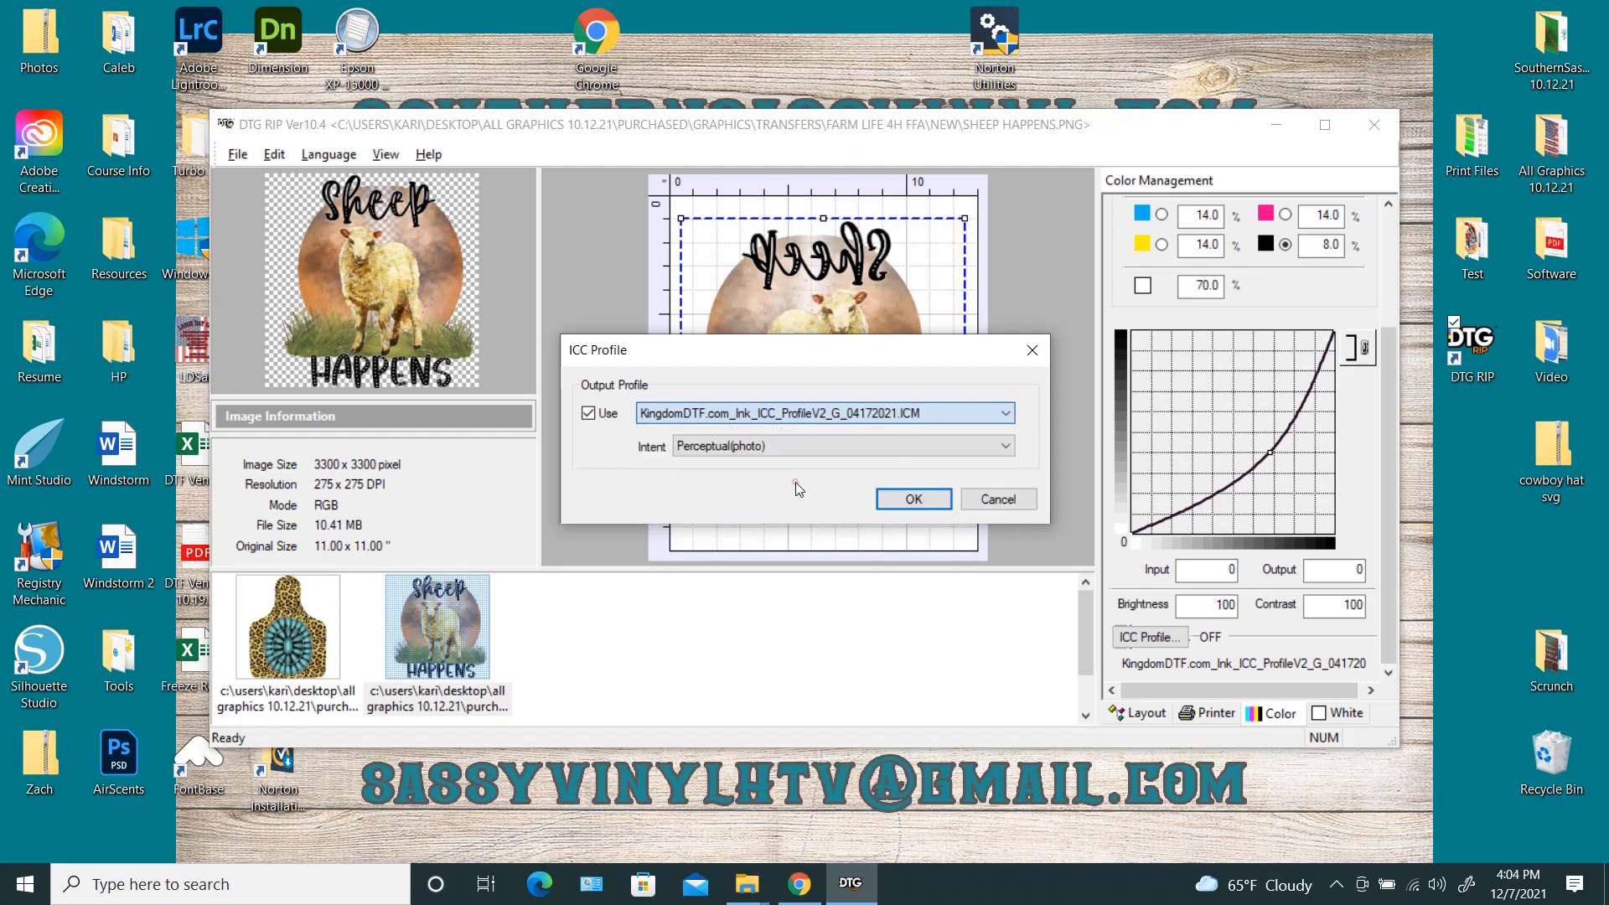
left_click(901, 501)
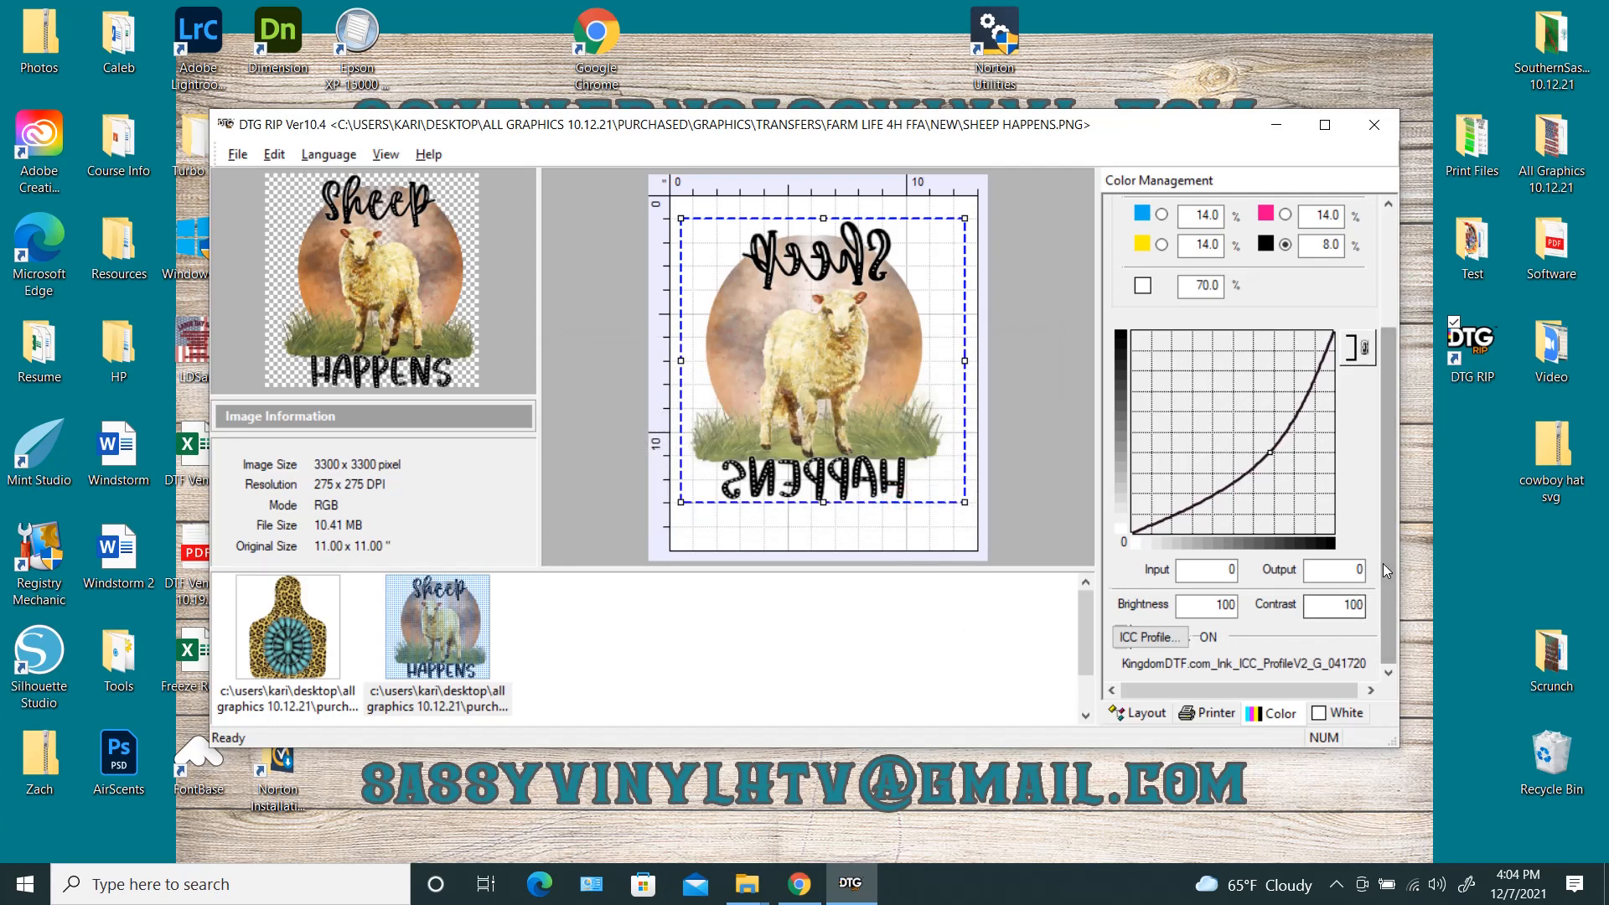
Step: Open the white ink settings and display the sheep design's white layer on the page
left_click_drag(1386, 593, 1386, 371)
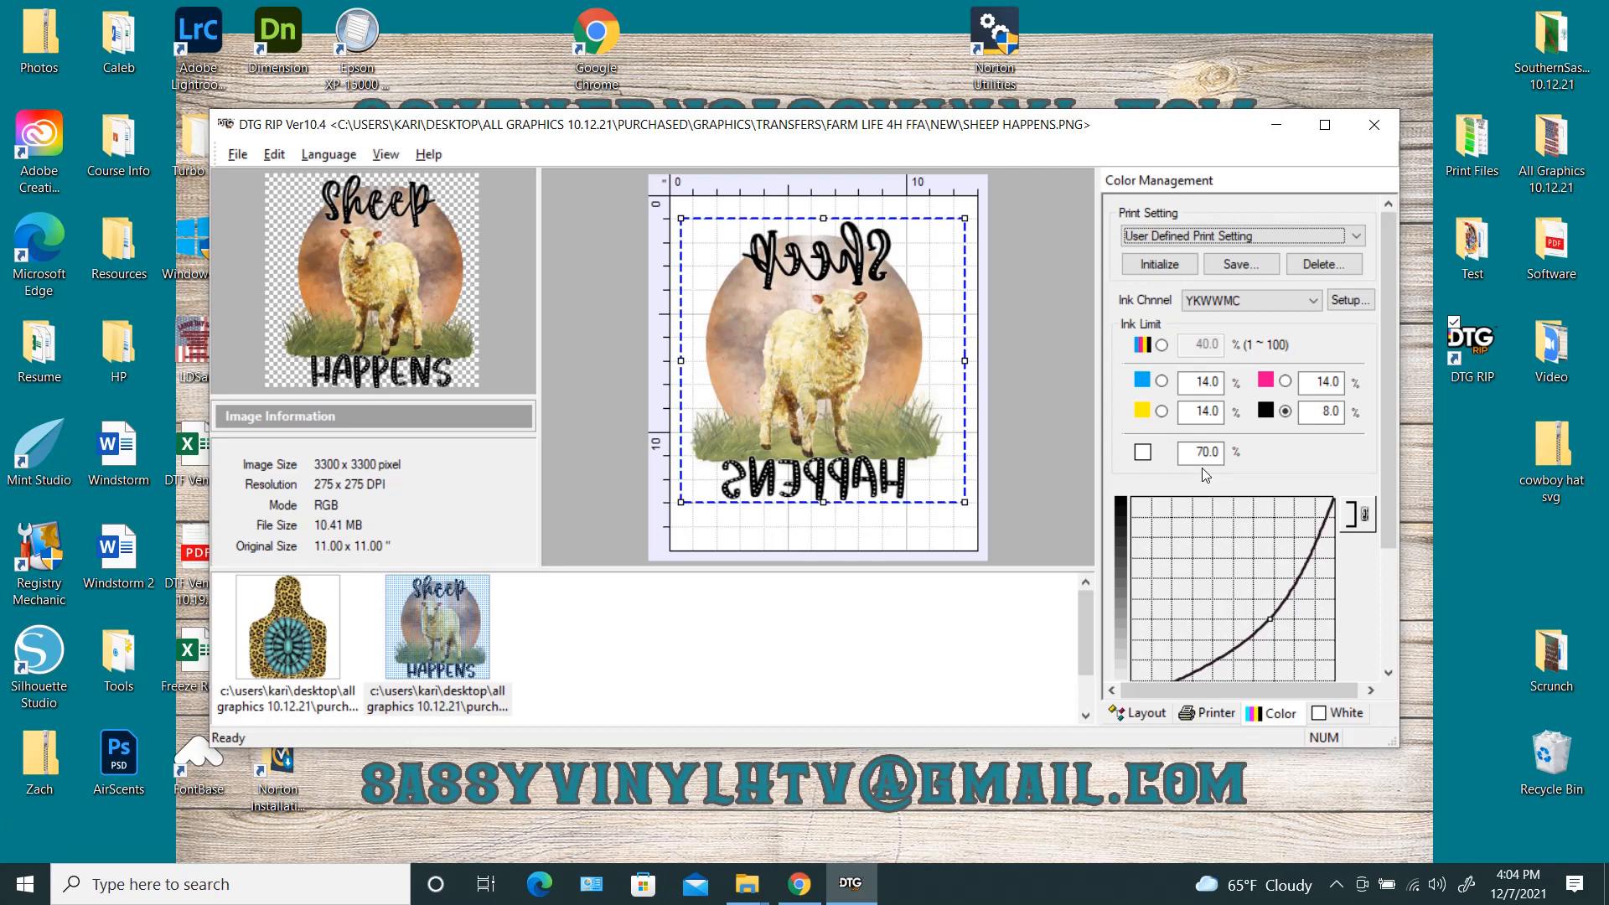
left_click(1216, 384)
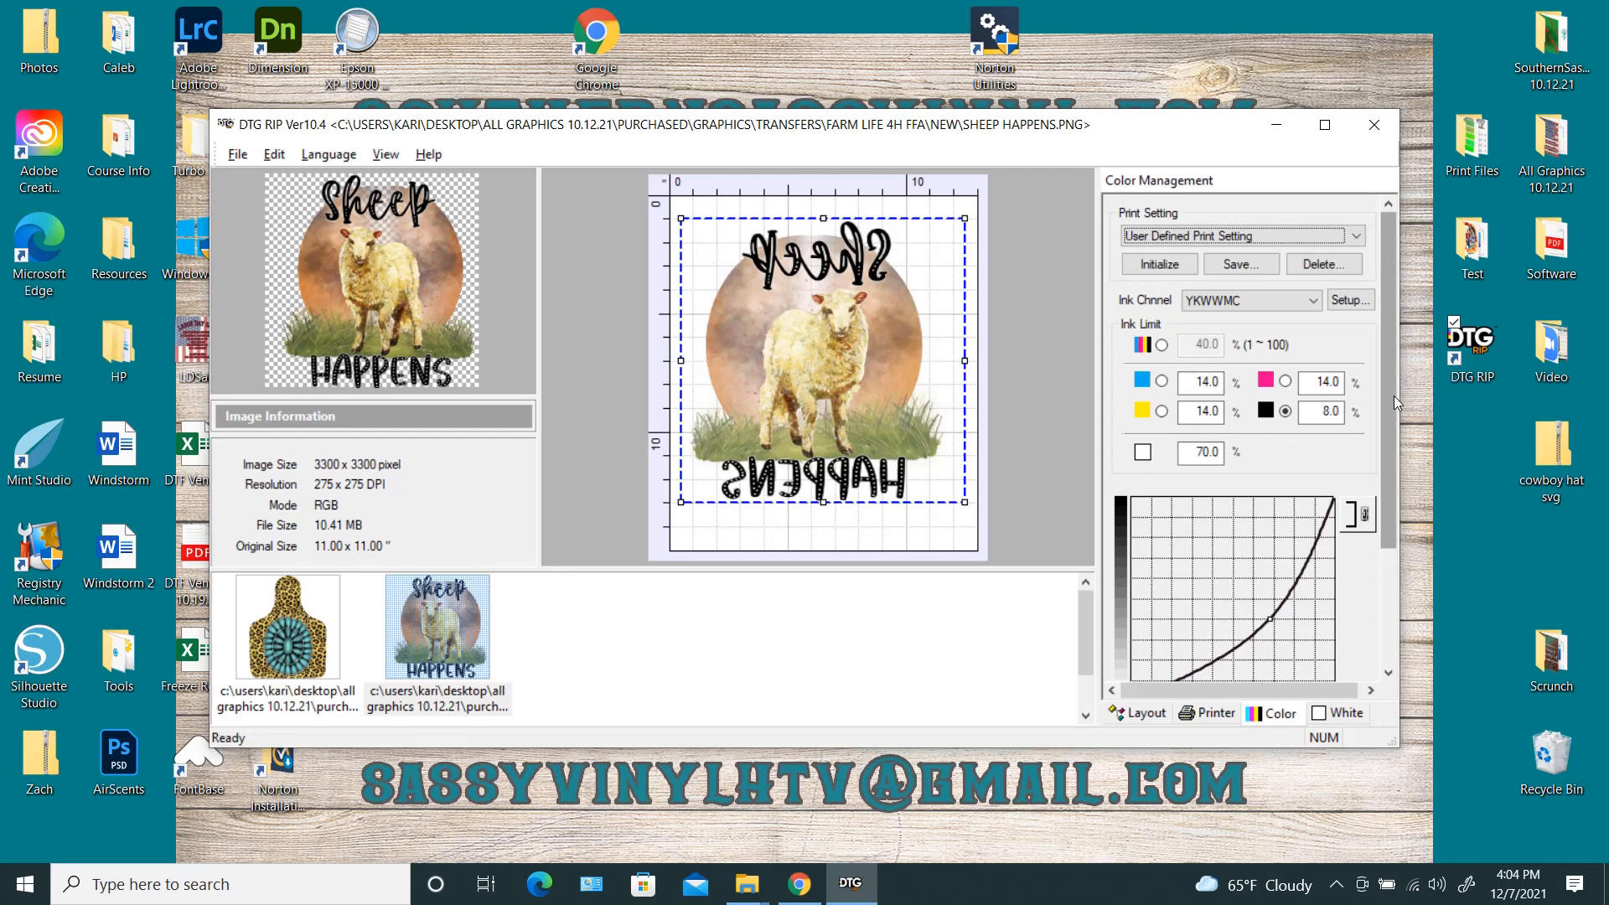
left_click(1351, 713)
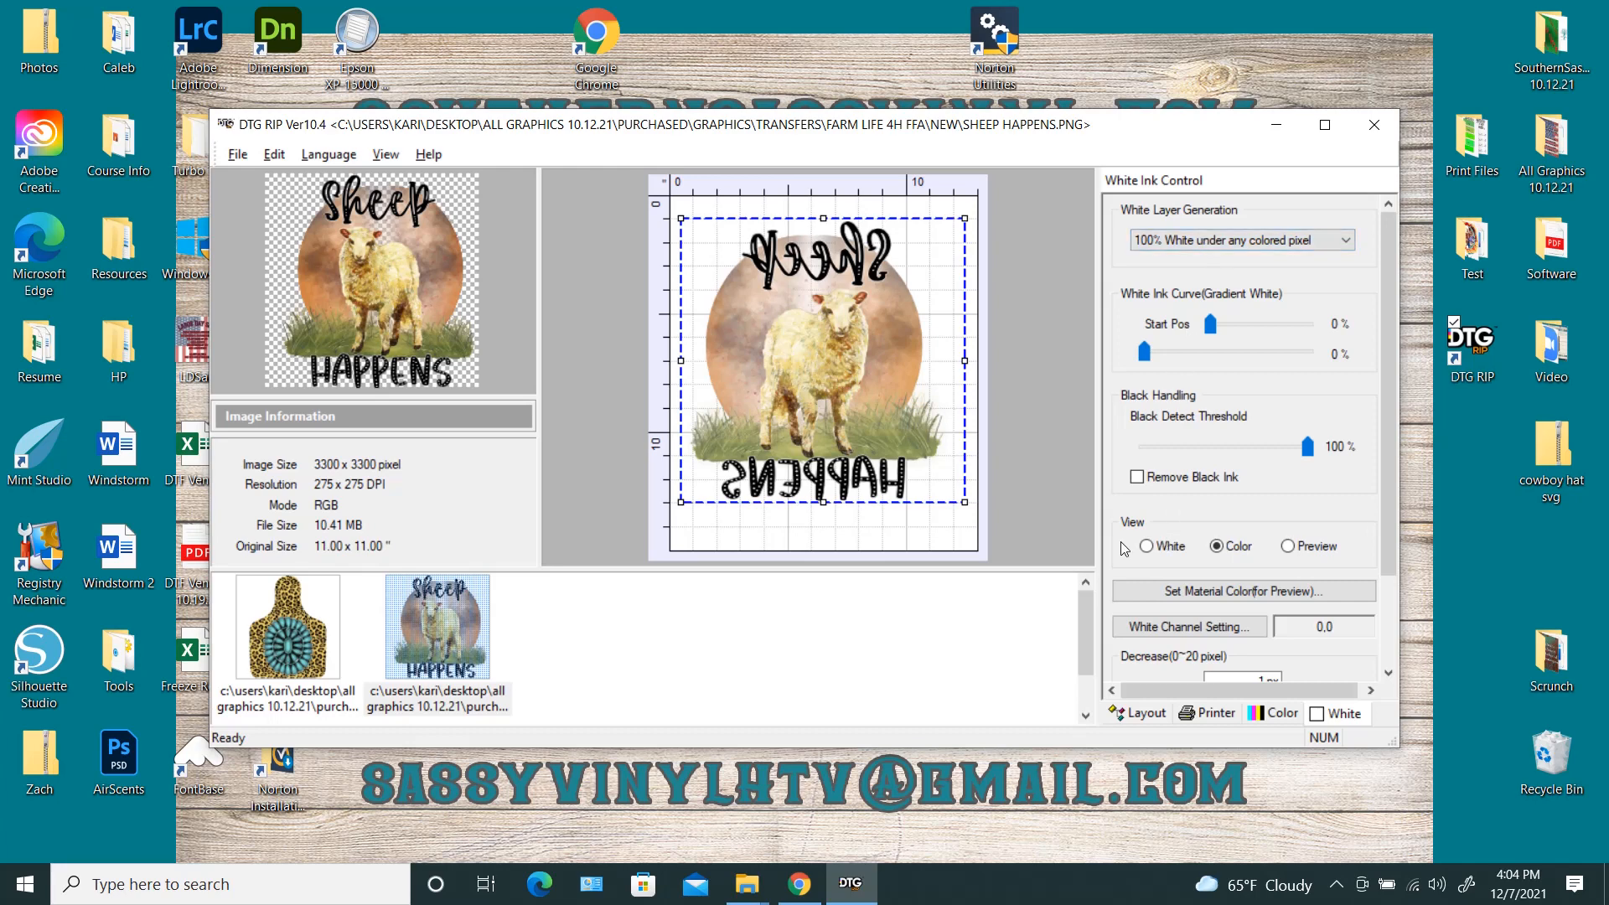
left_click(1146, 546)
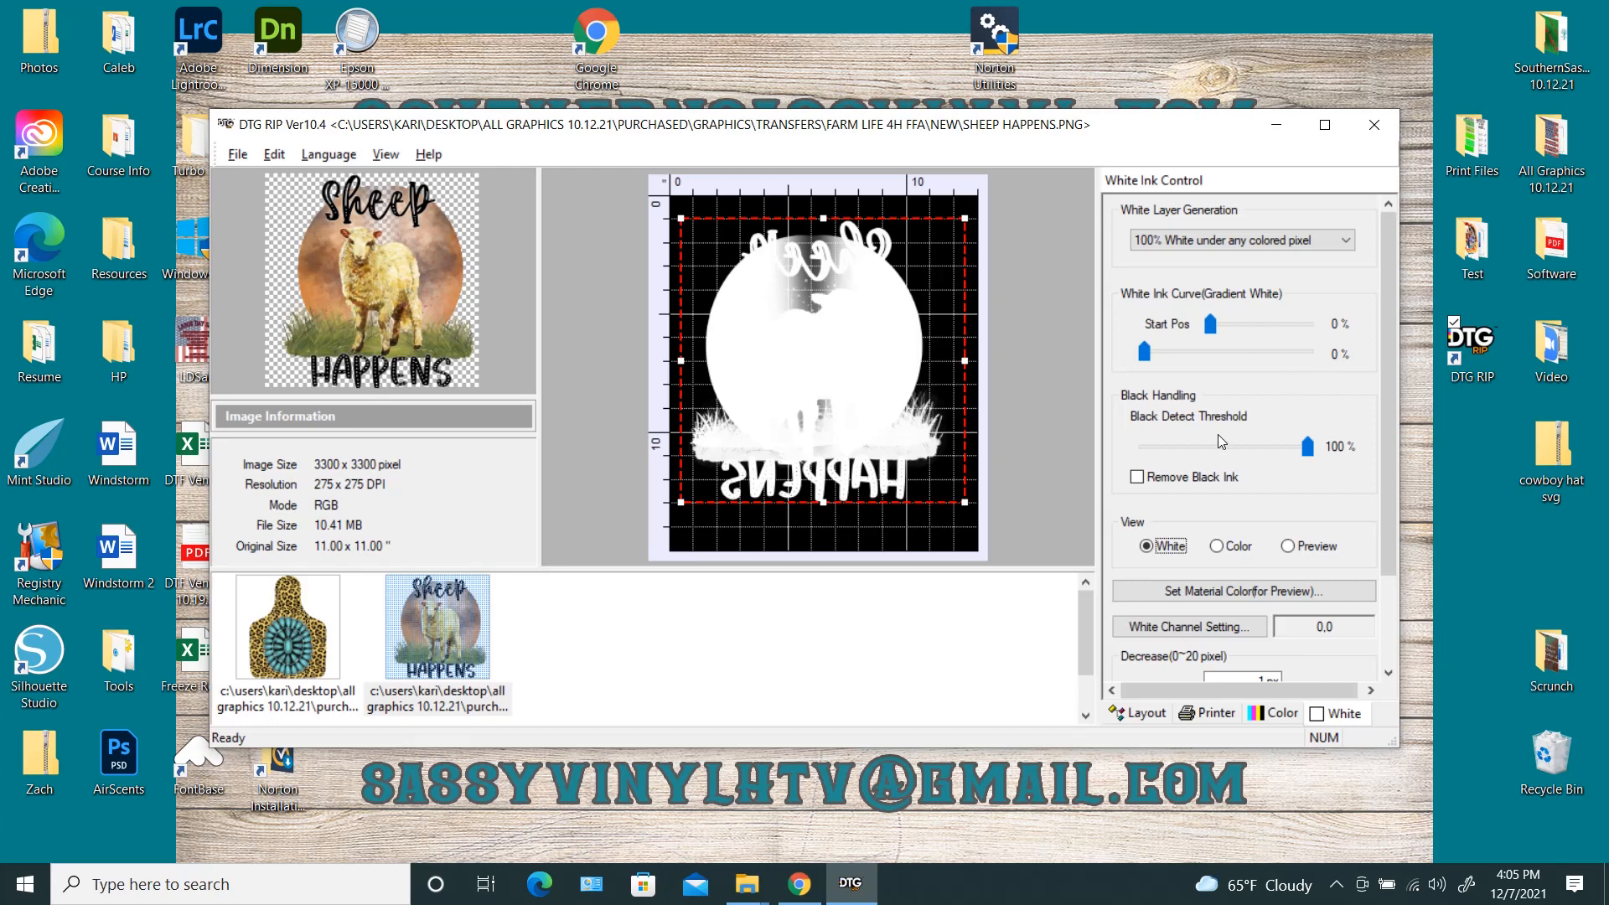
left_click_drag(1388, 315, 1384, 419)
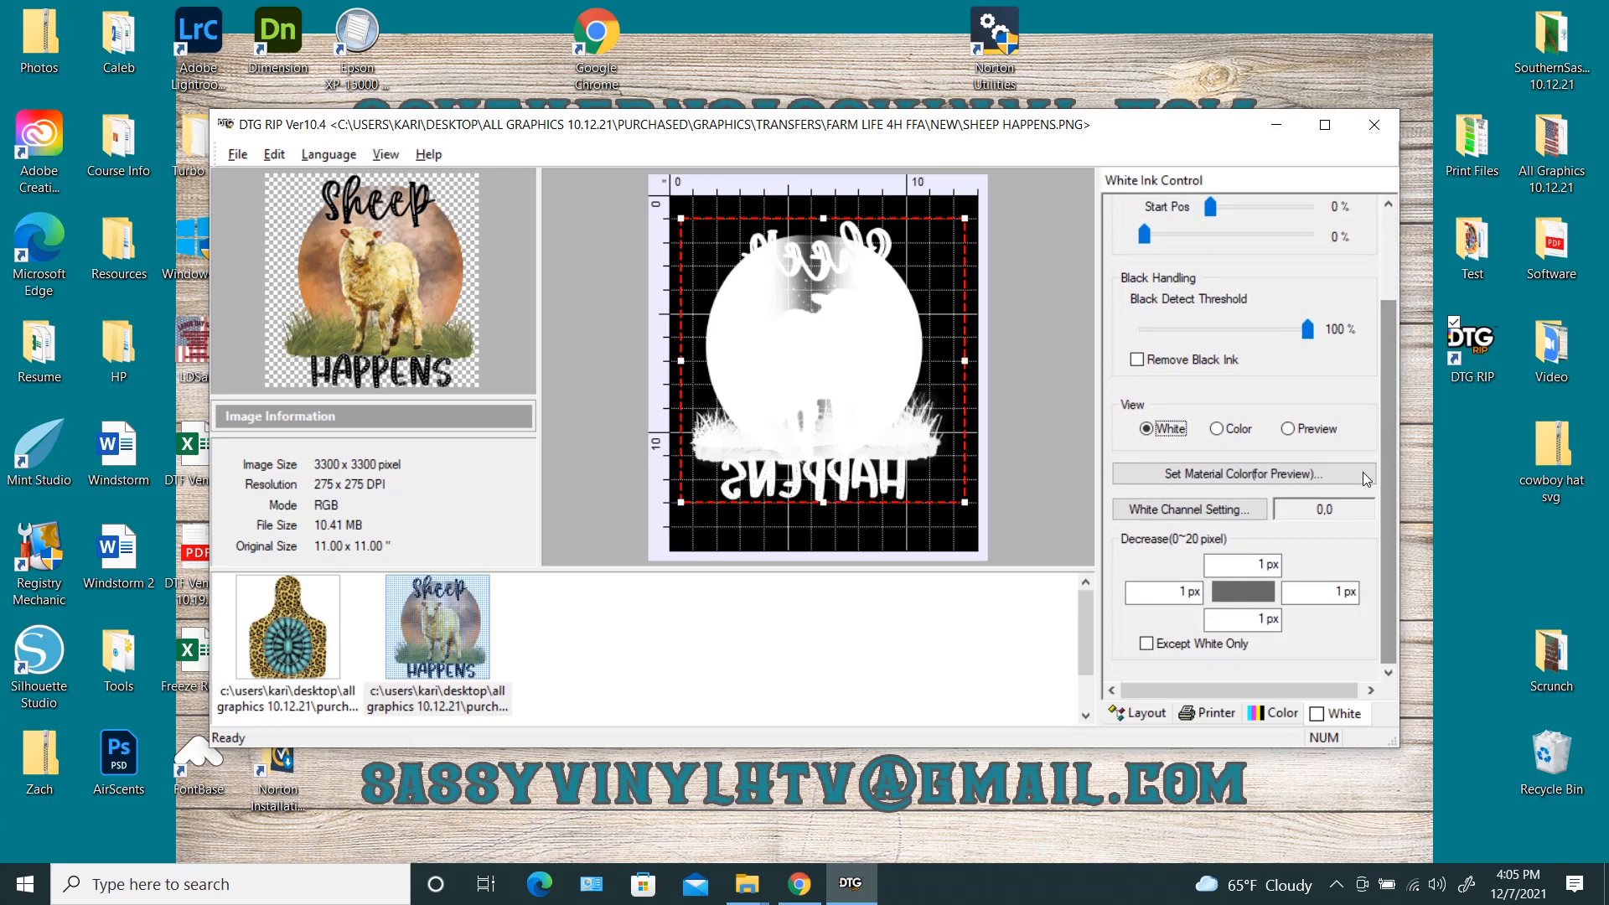
Step: Set the sheep design's white layer decrease to 2 px on all four sides
double_click(1184, 592)
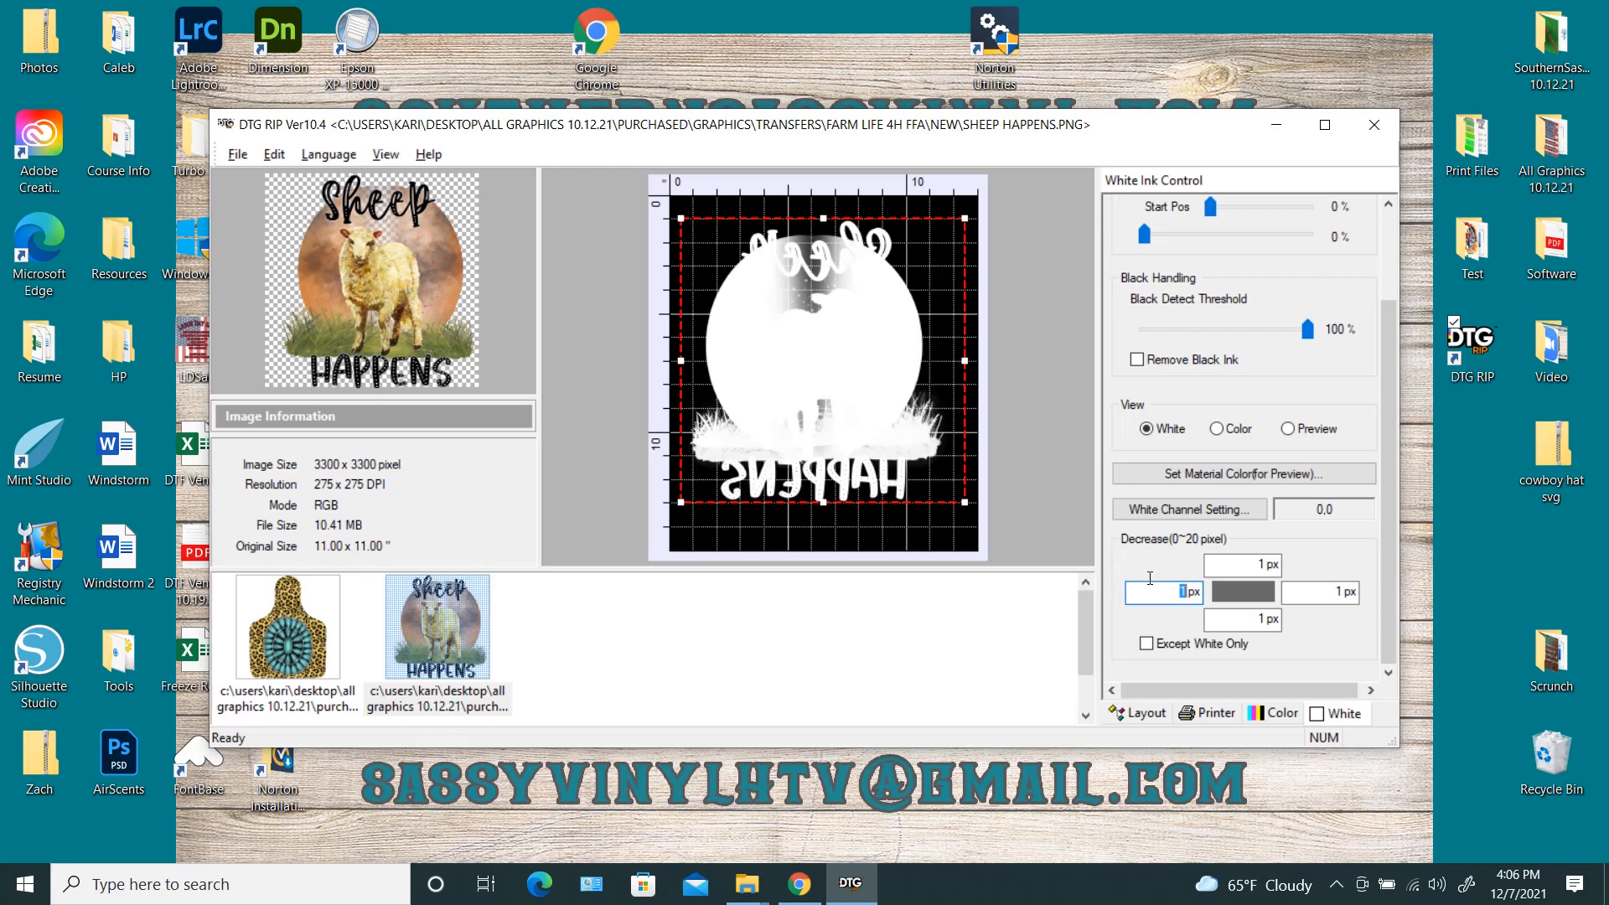
type("2")
key("Tab")
type("2")
key("Tab")
type("2")
key("Tab")
type("2")
key("Tab")
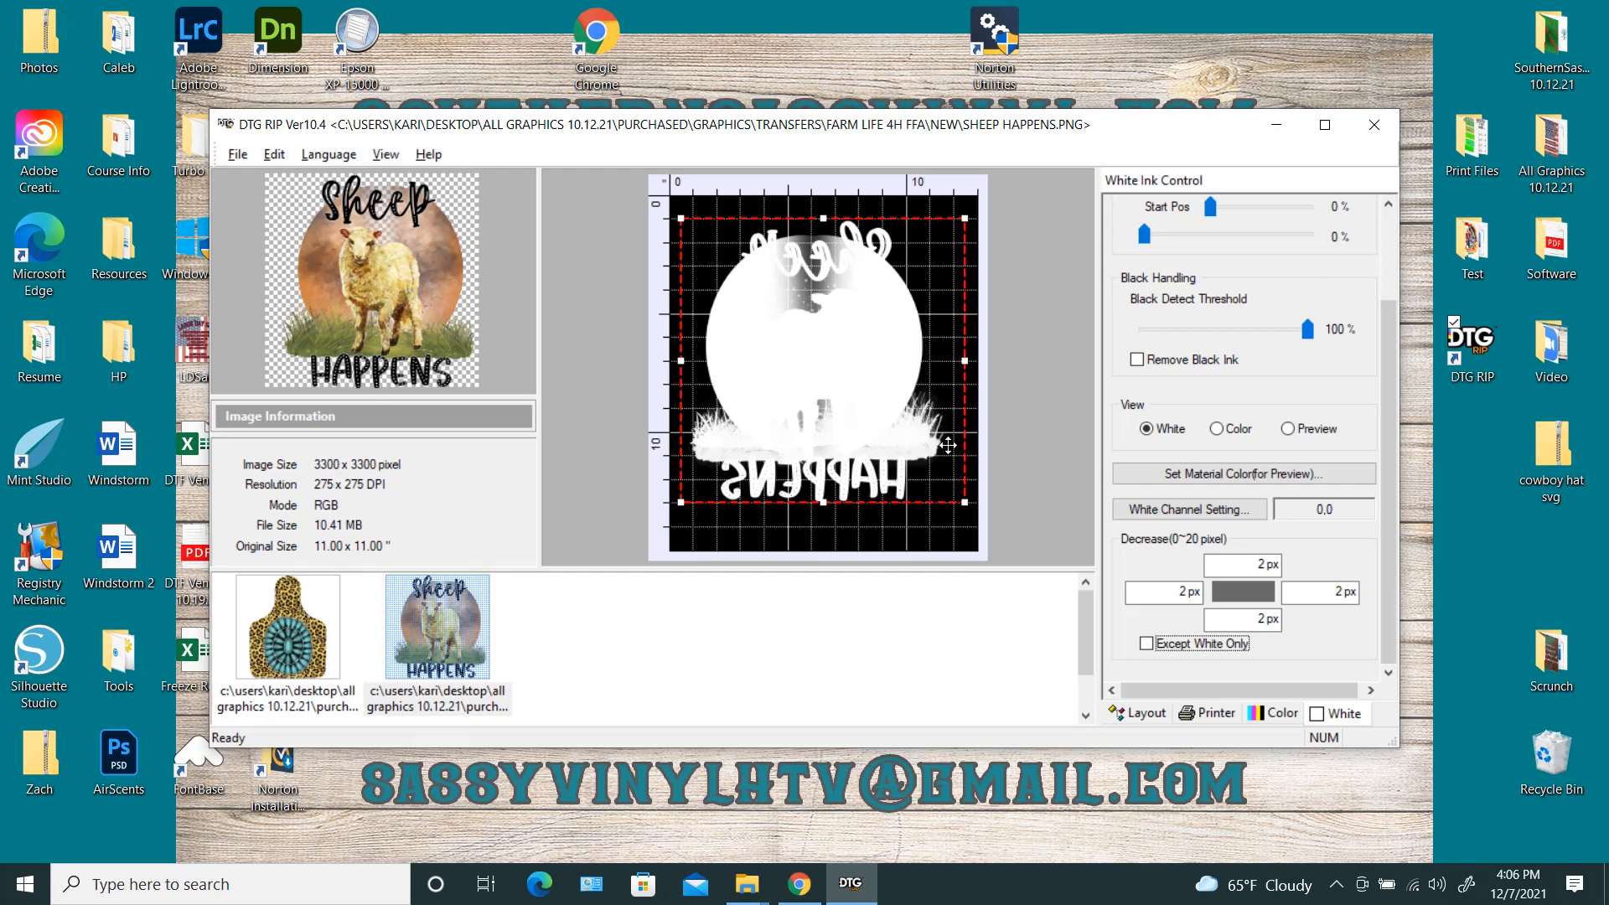
Step: Set the sheep design's white layer decrease to 1 px on all four sides
double_click(1183, 591)
type("1")
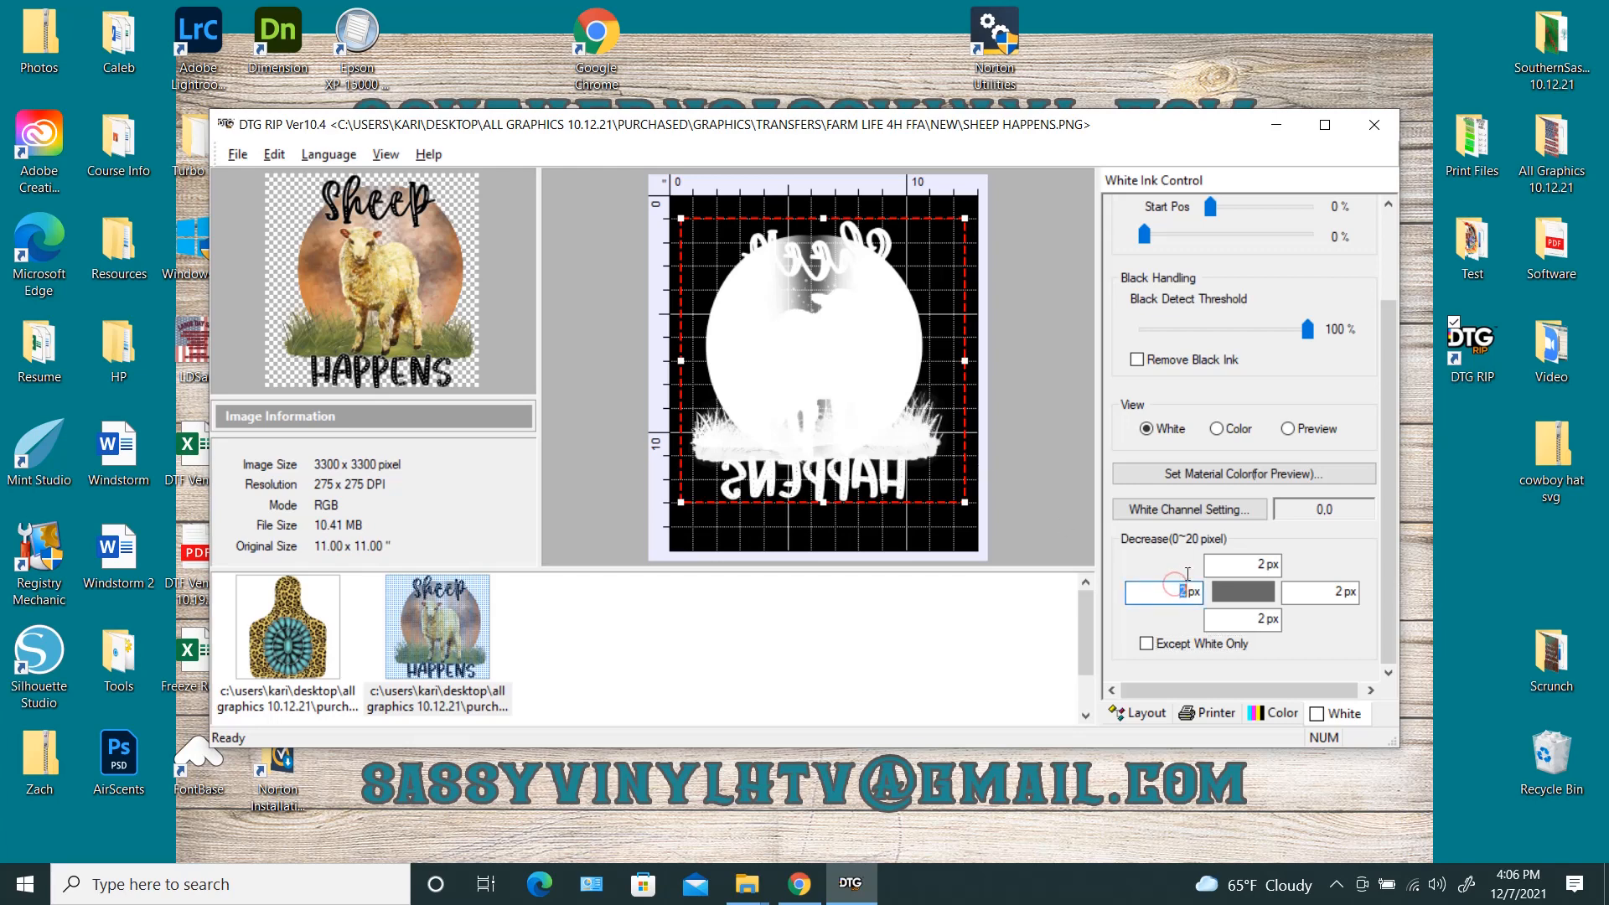
key("Tab")
type("1")
key("Tab")
type("1")
key("Tab")
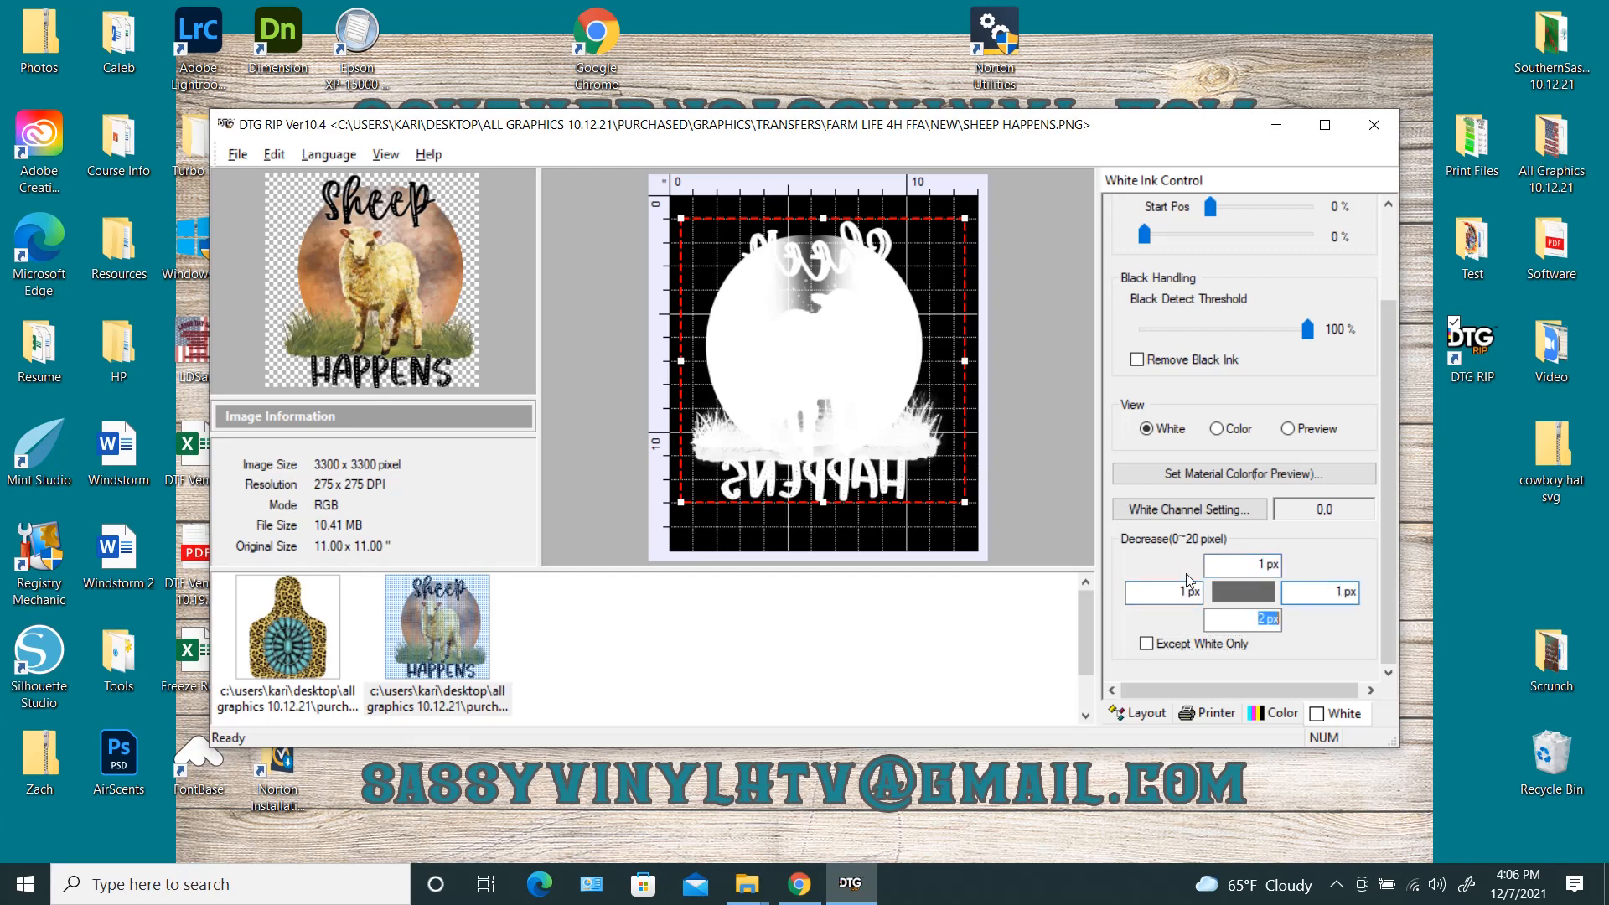
type("1")
key("Tab")
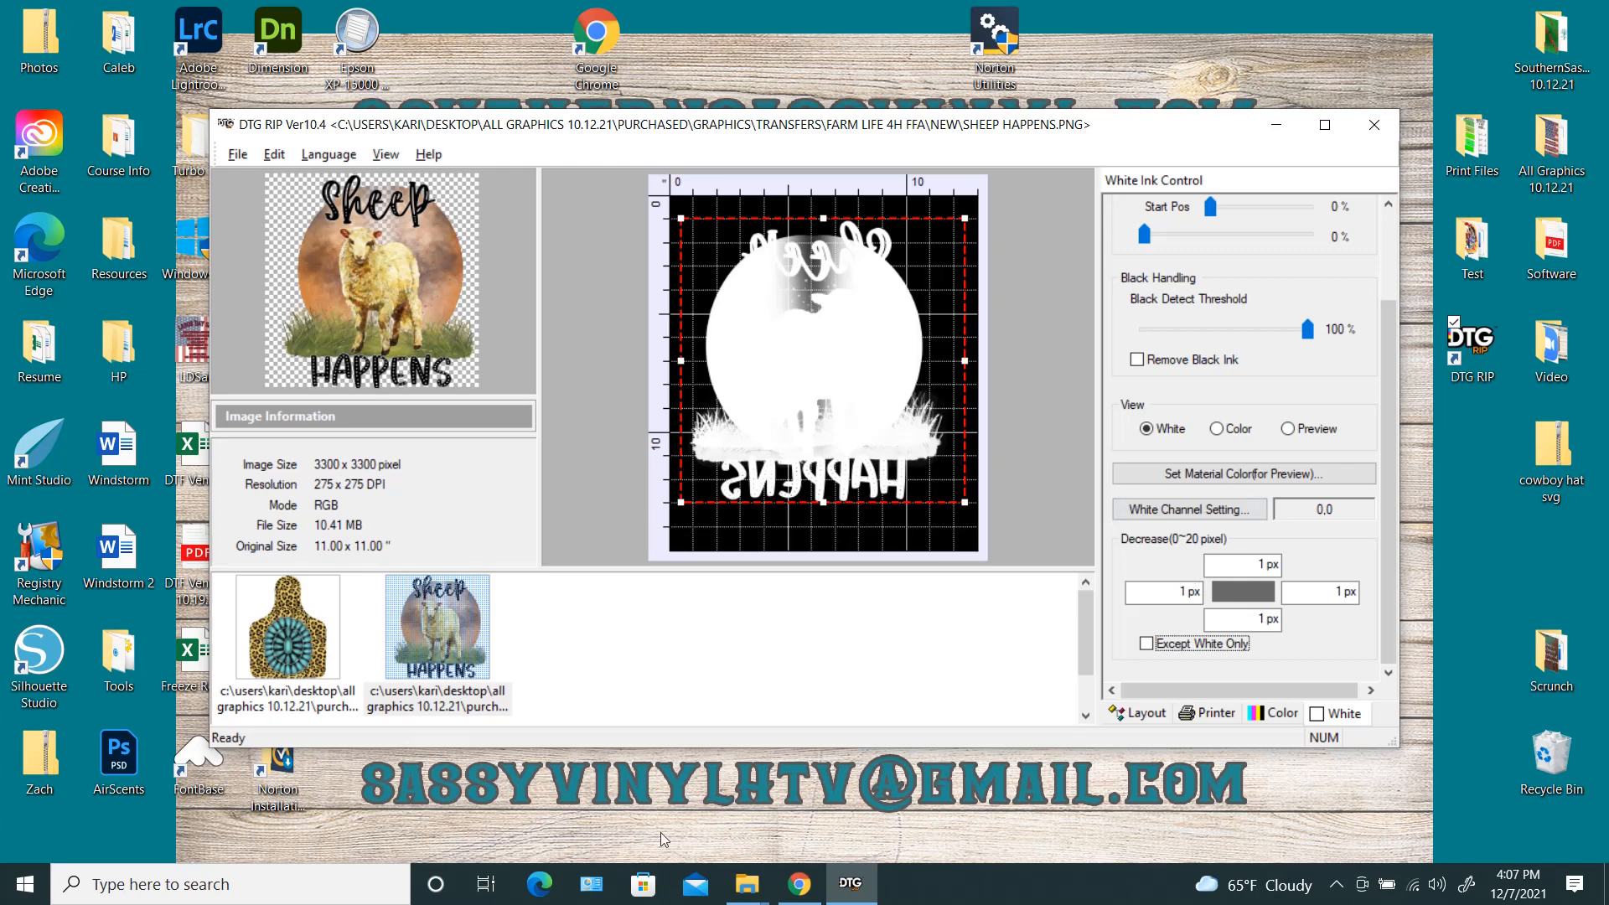
Step: Select the leopard-print tagged design, set its white layer decrease to 2 px on all sides and enable Except White Only
left_click(242, 664)
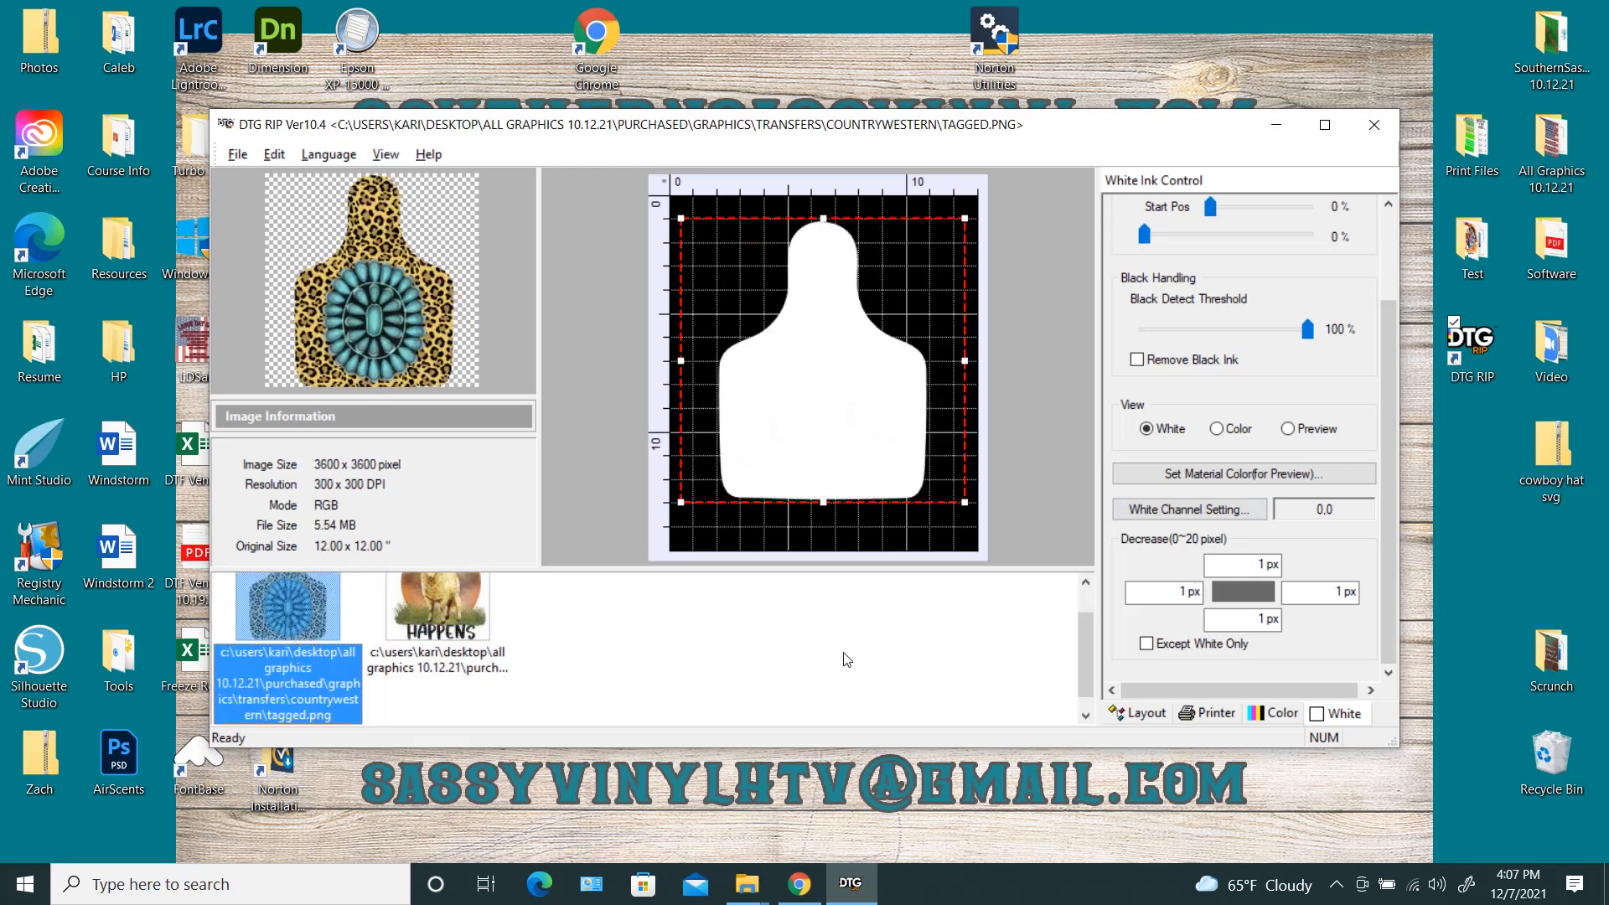
left_click(1181, 592)
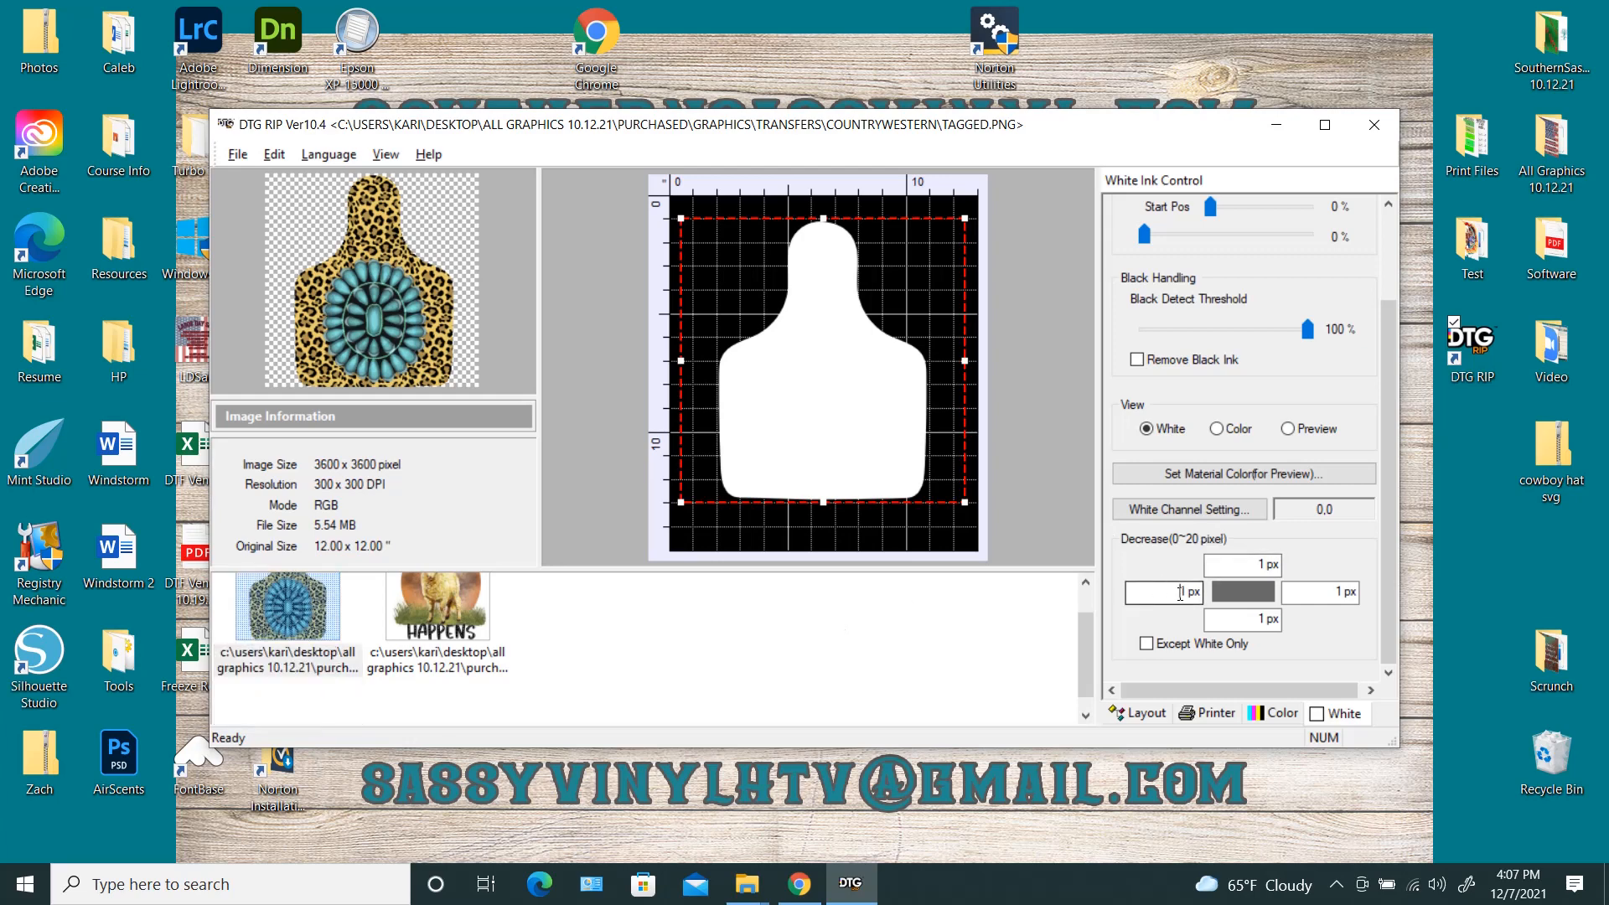
double_click(1182, 592)
type("2")
key("Tab")
left_click(1145, 645)
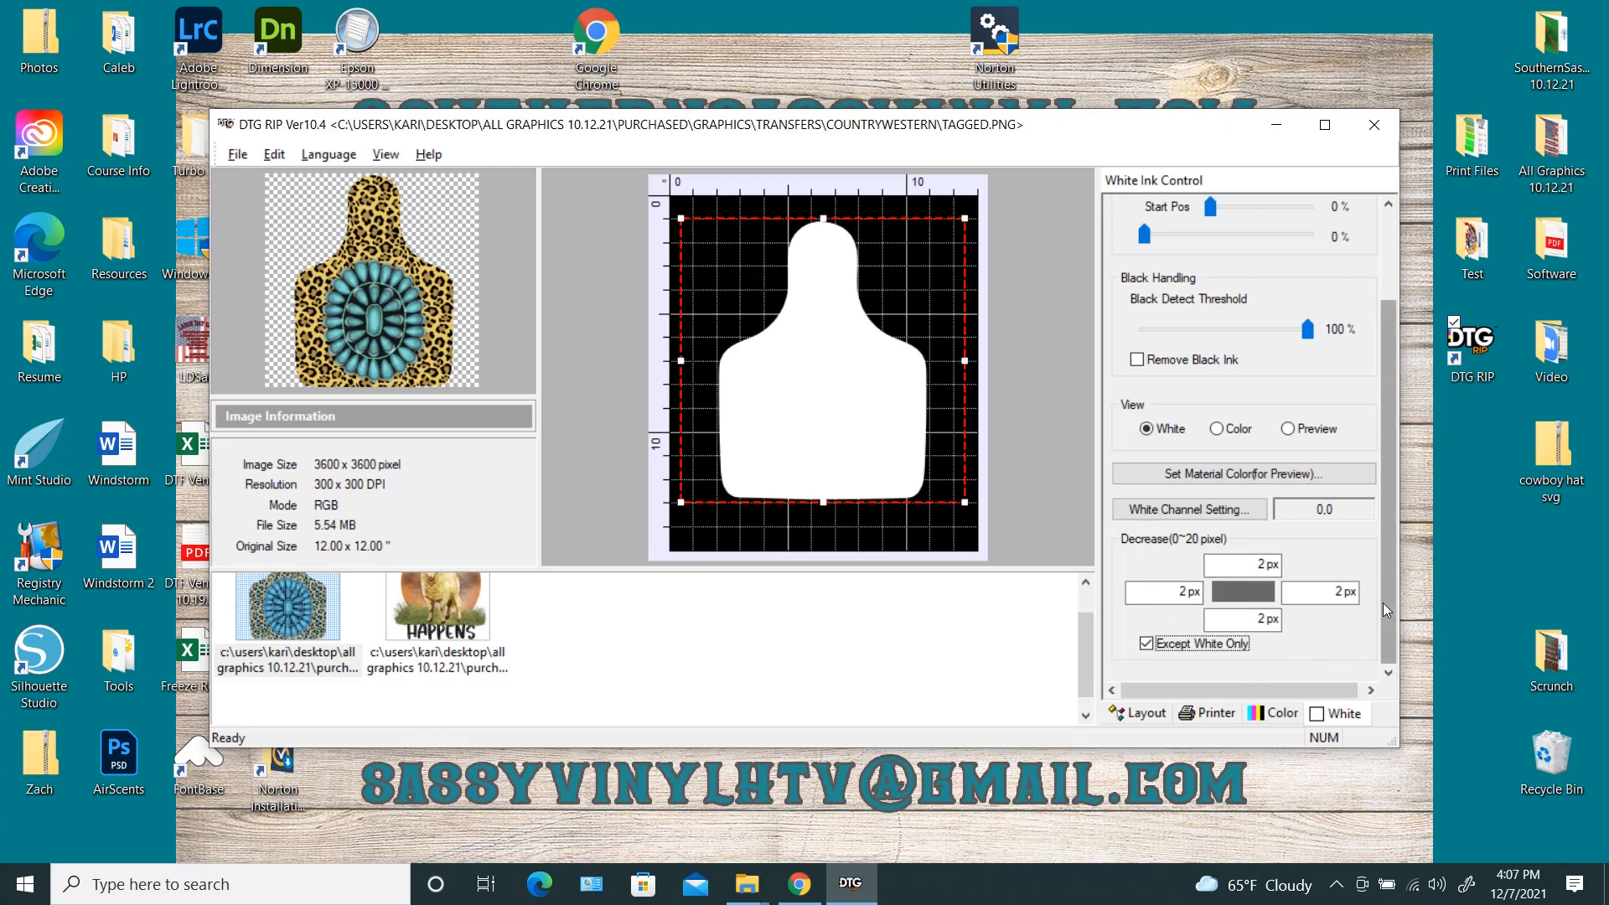
Step: Change the tagged design's white layer generation to "Gradient White under any colored pixel"
left_click_drag(1384, 602, 1385, 479)
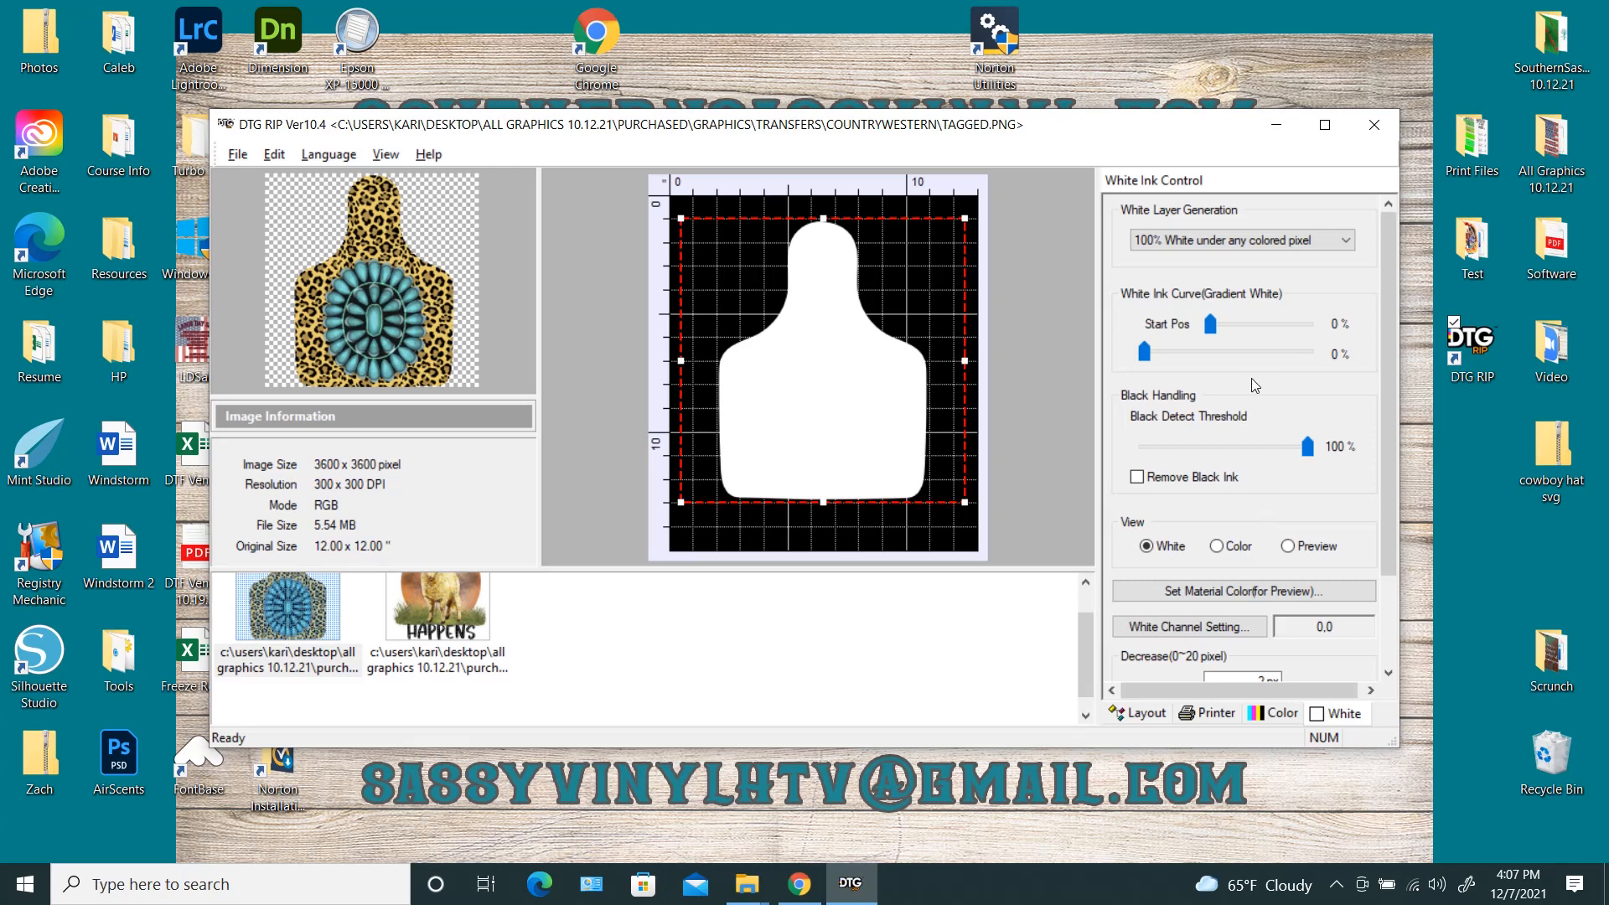
left_click(1204, 245)
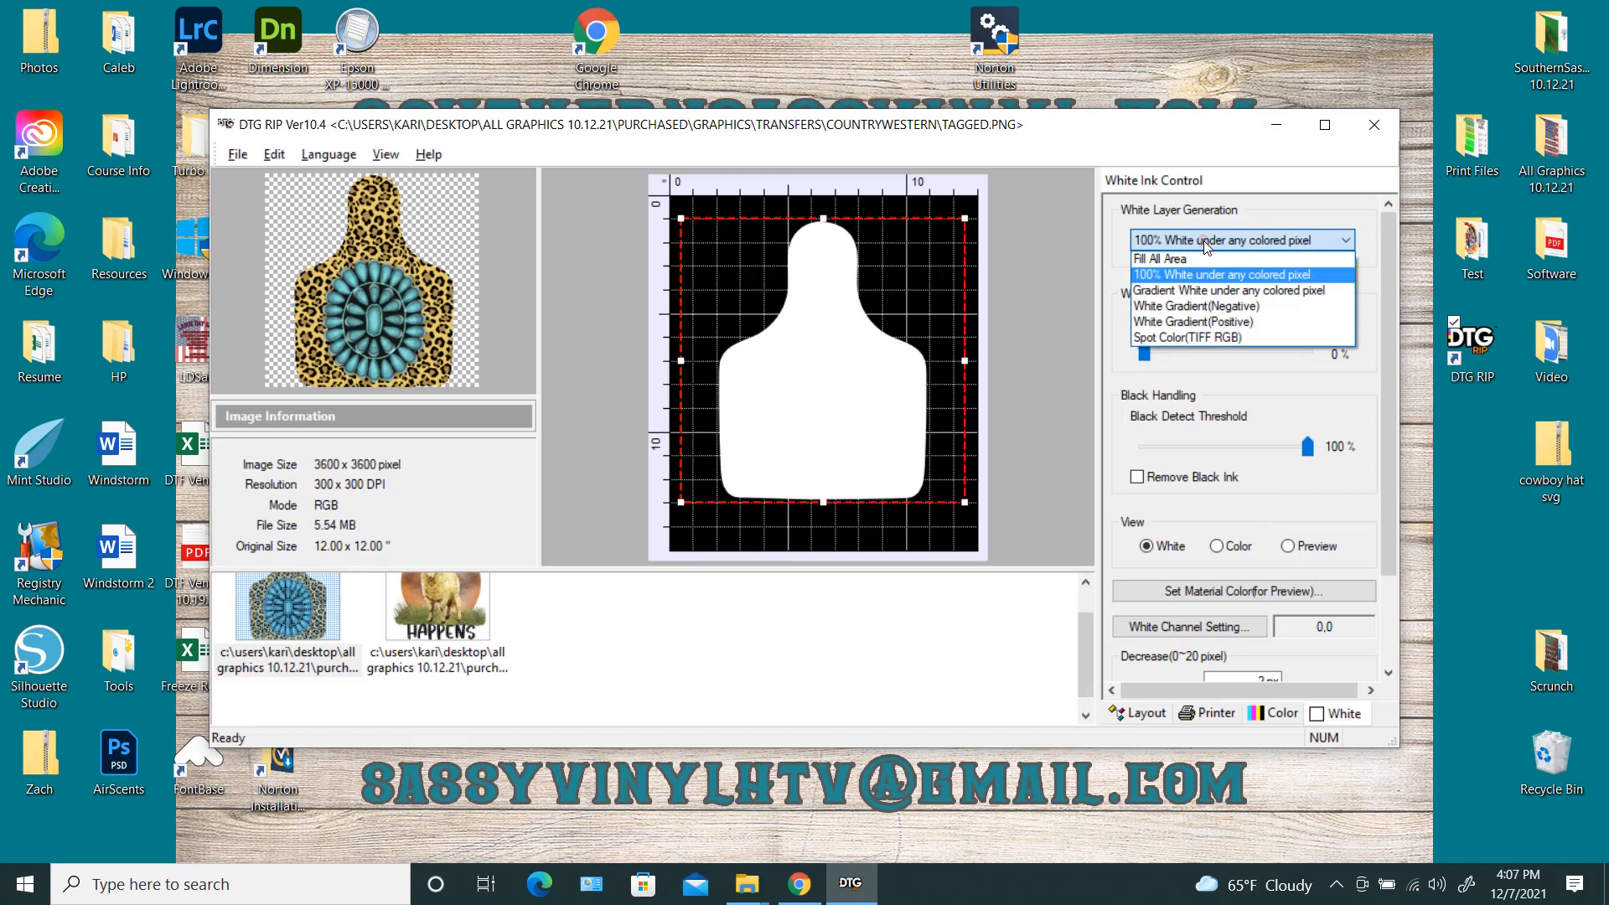
left_click(1209, 289)
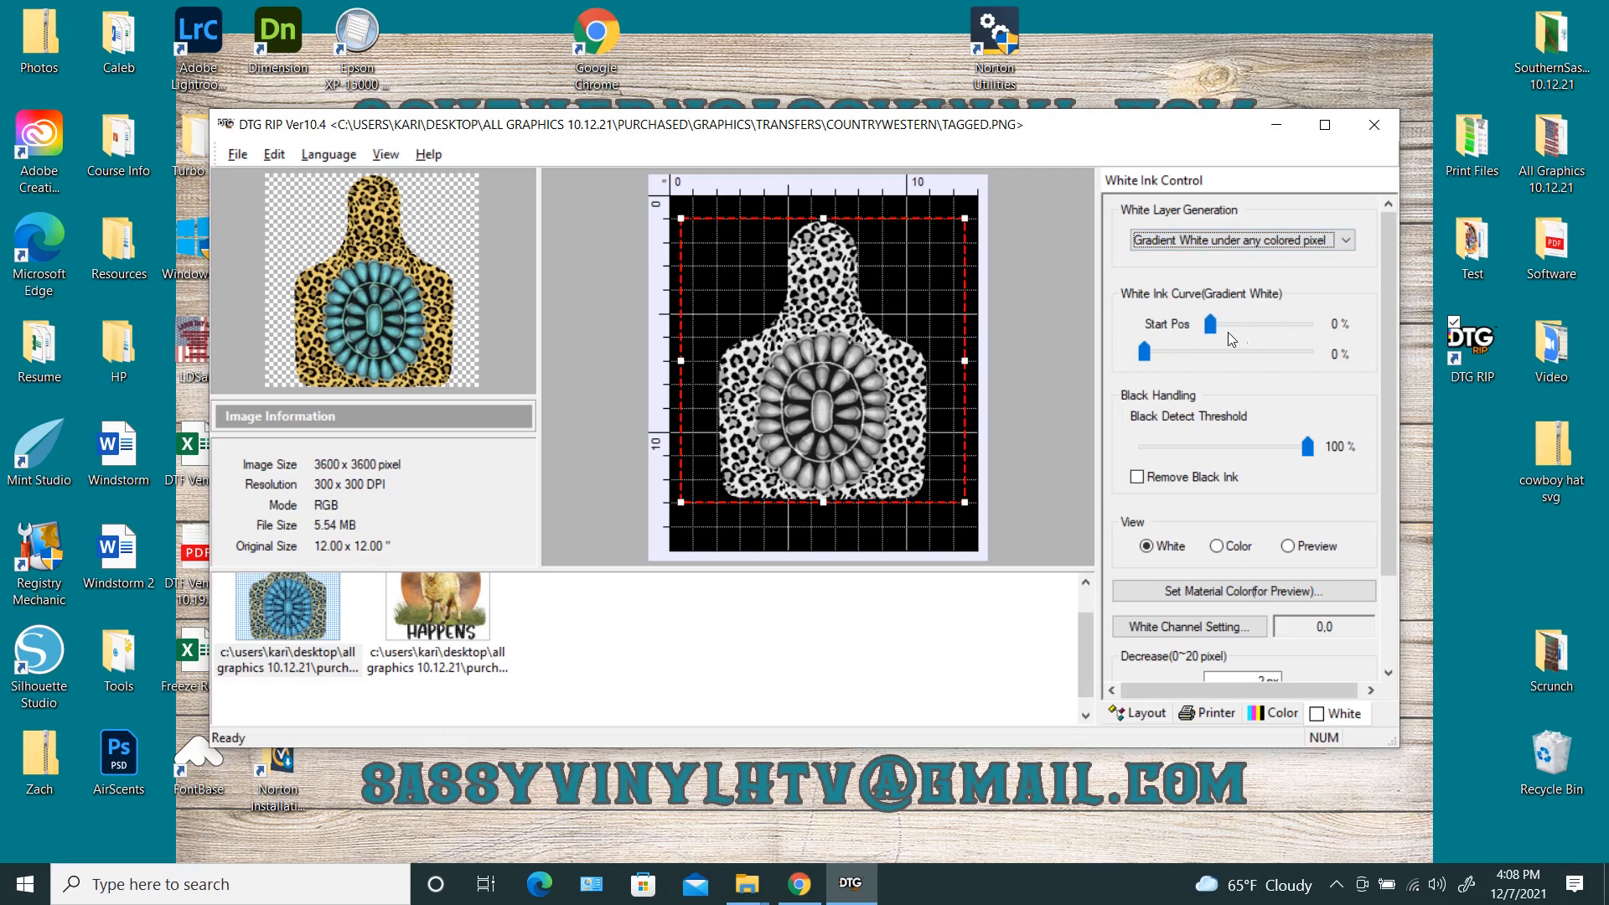
Step: Adjust the gradient white ink curve to a start position of 15% and a curve value of 26%
left_click_drag(1210, 326, 1237, 329)
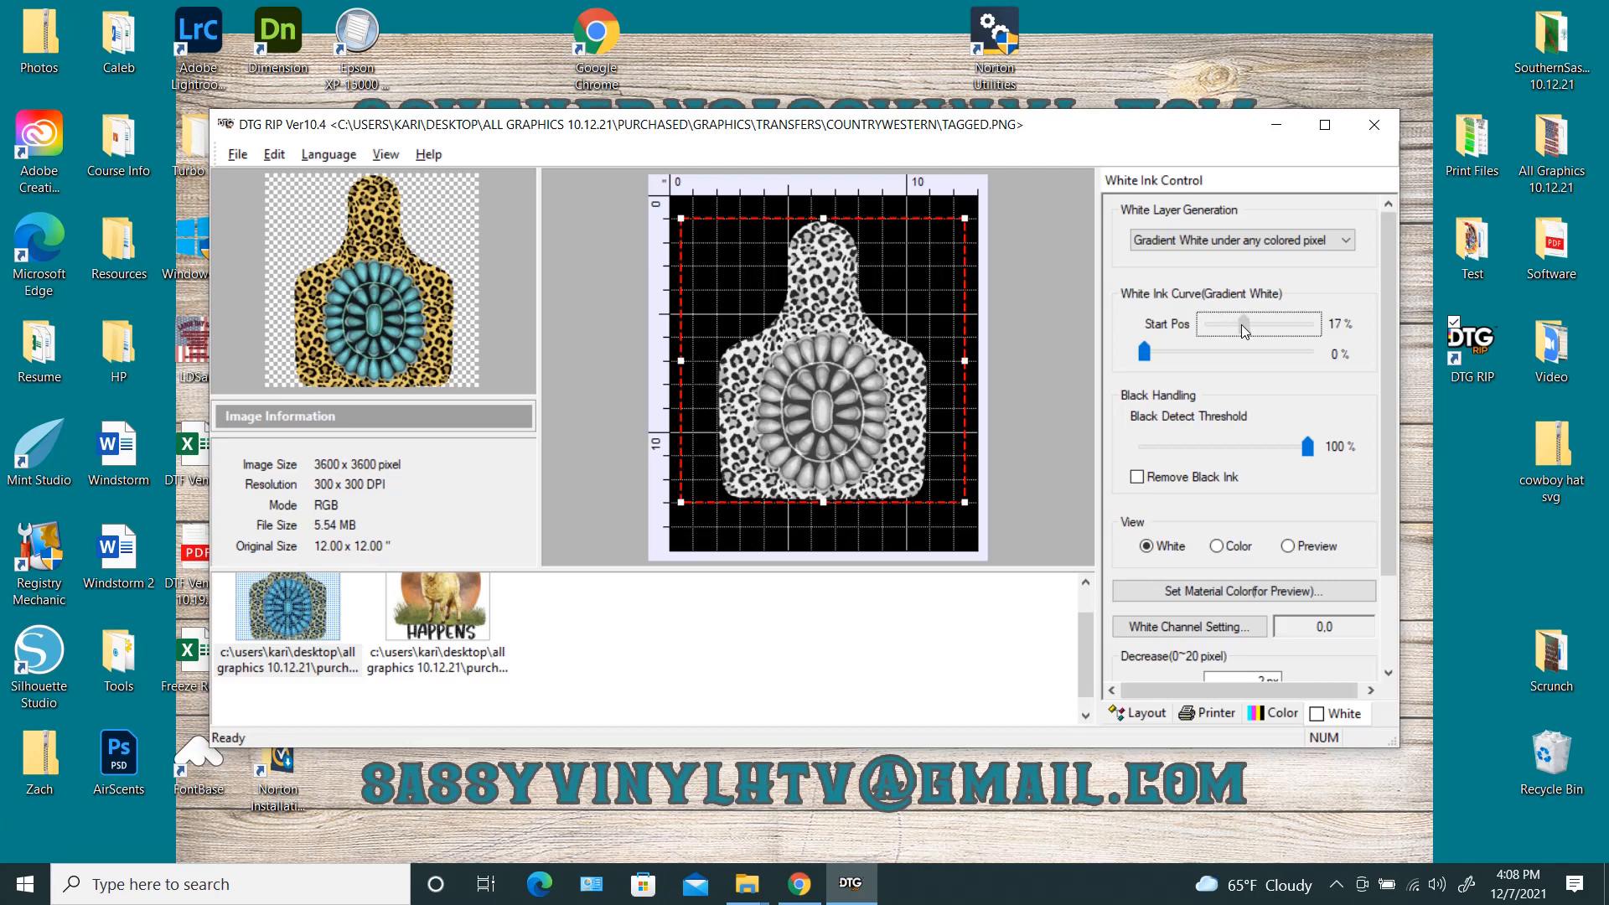
left_click_drag(1240, 324, 1247, 324)
left_click_drag(1248, 327, 1208, 328)
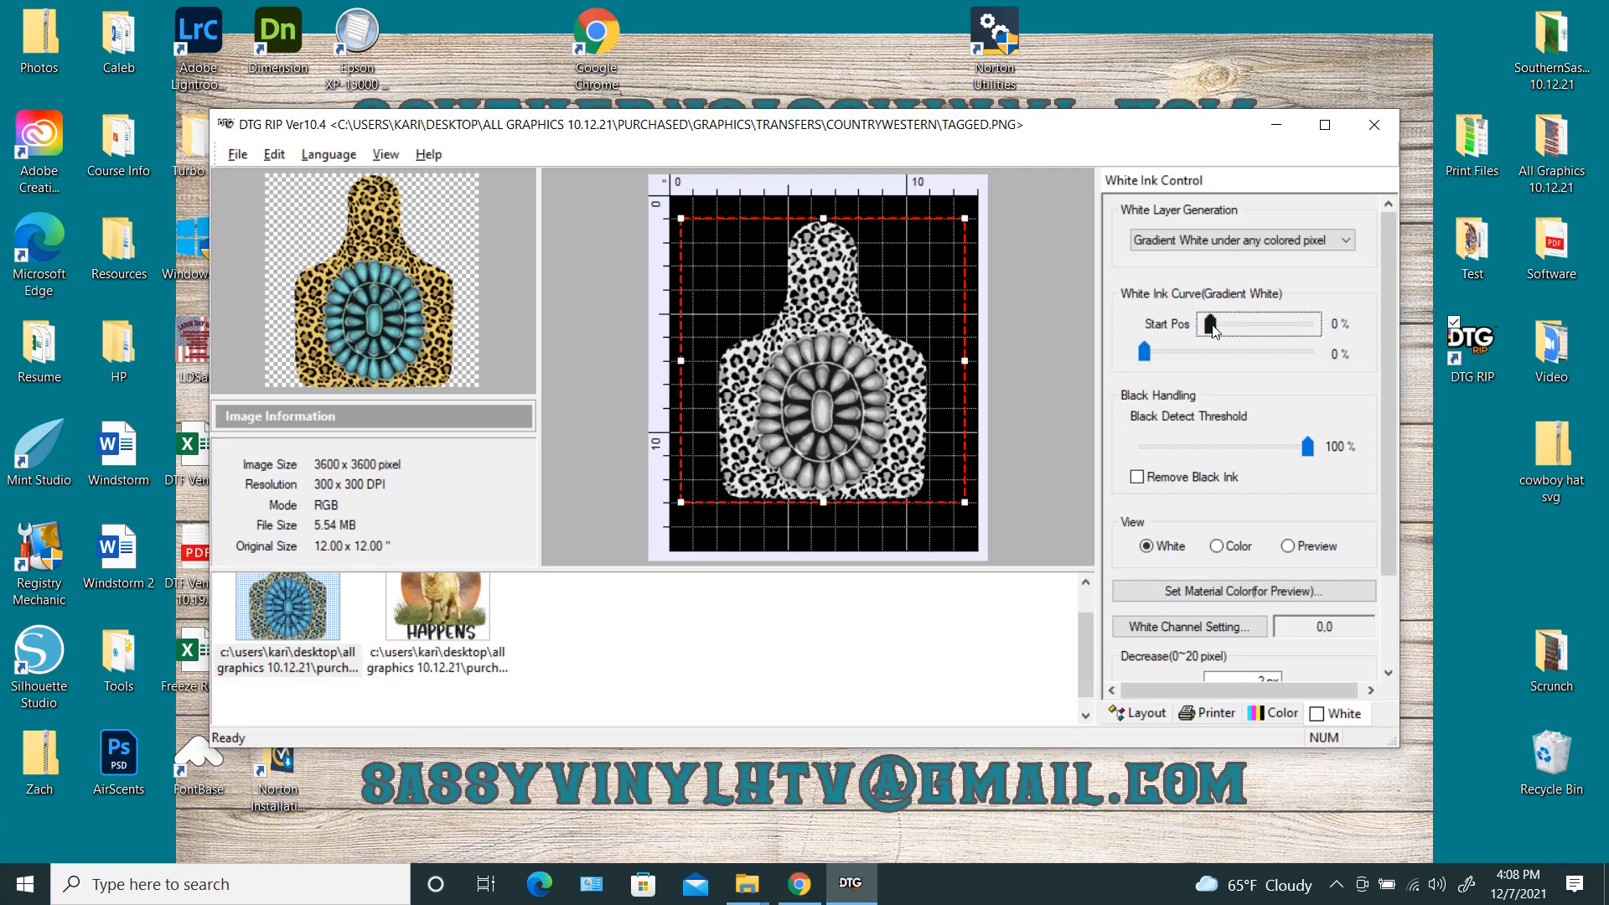
left_click_drag(1213, 329, 1215, 326)
left_click_drag(1215, 327, 1230, 333)
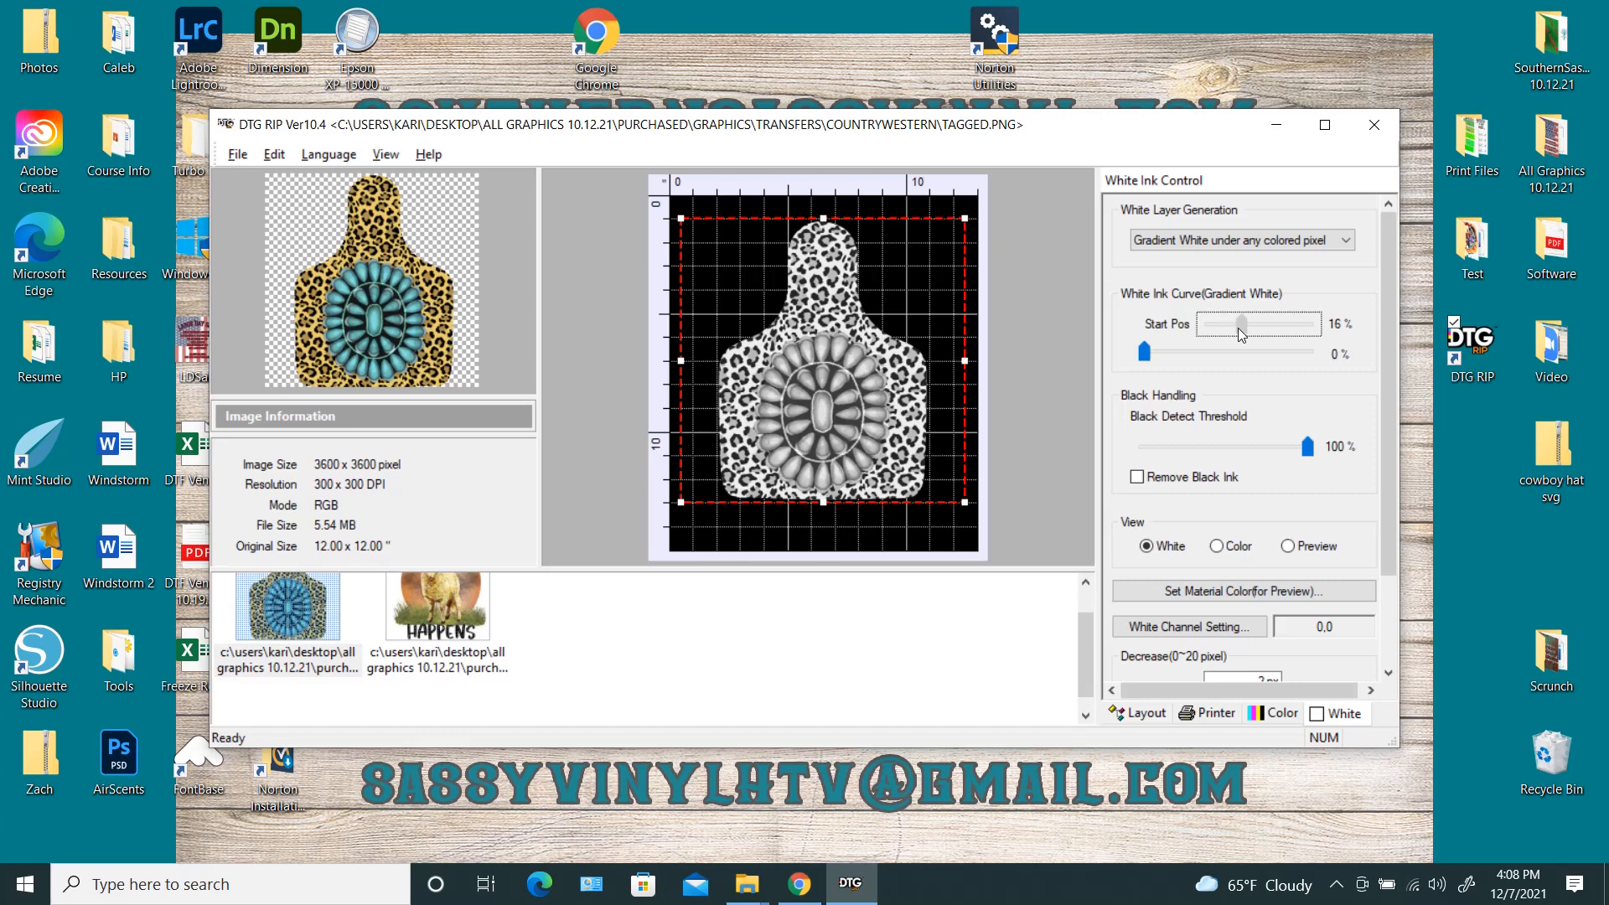
left_click_drag(1236, 329, 1237, 328)
mouse_move(1144, 352)
left_mouse_down()
mouse_move(1225, 354)
mouse_move(1139, 353)
left_mouse_up()
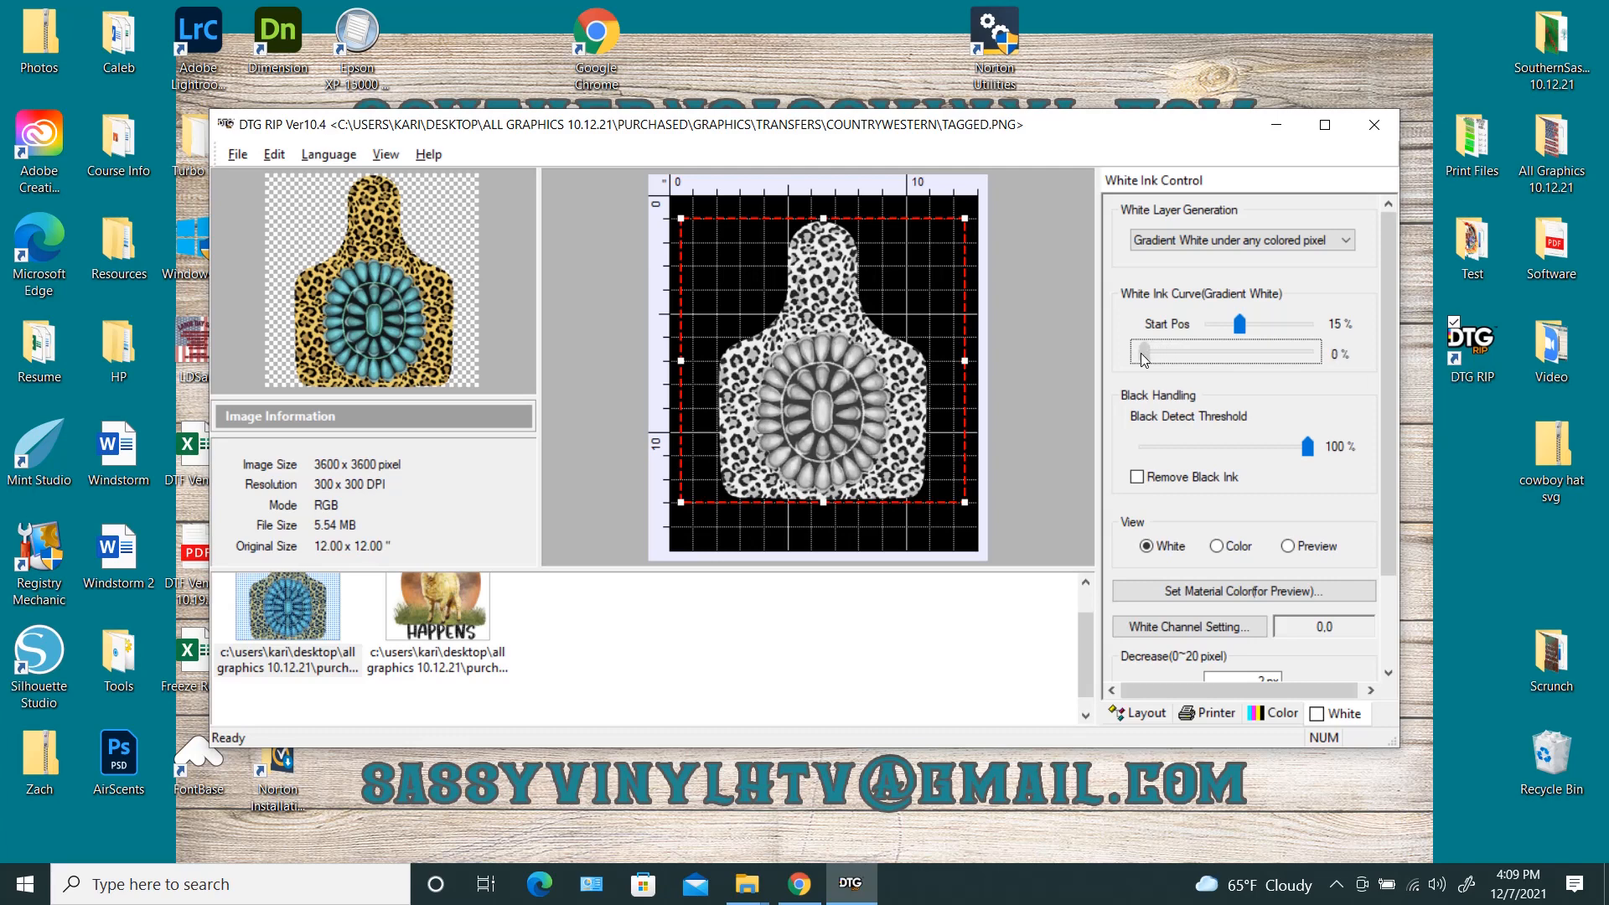
left_click_drag(1152, 353, 1190, 354)
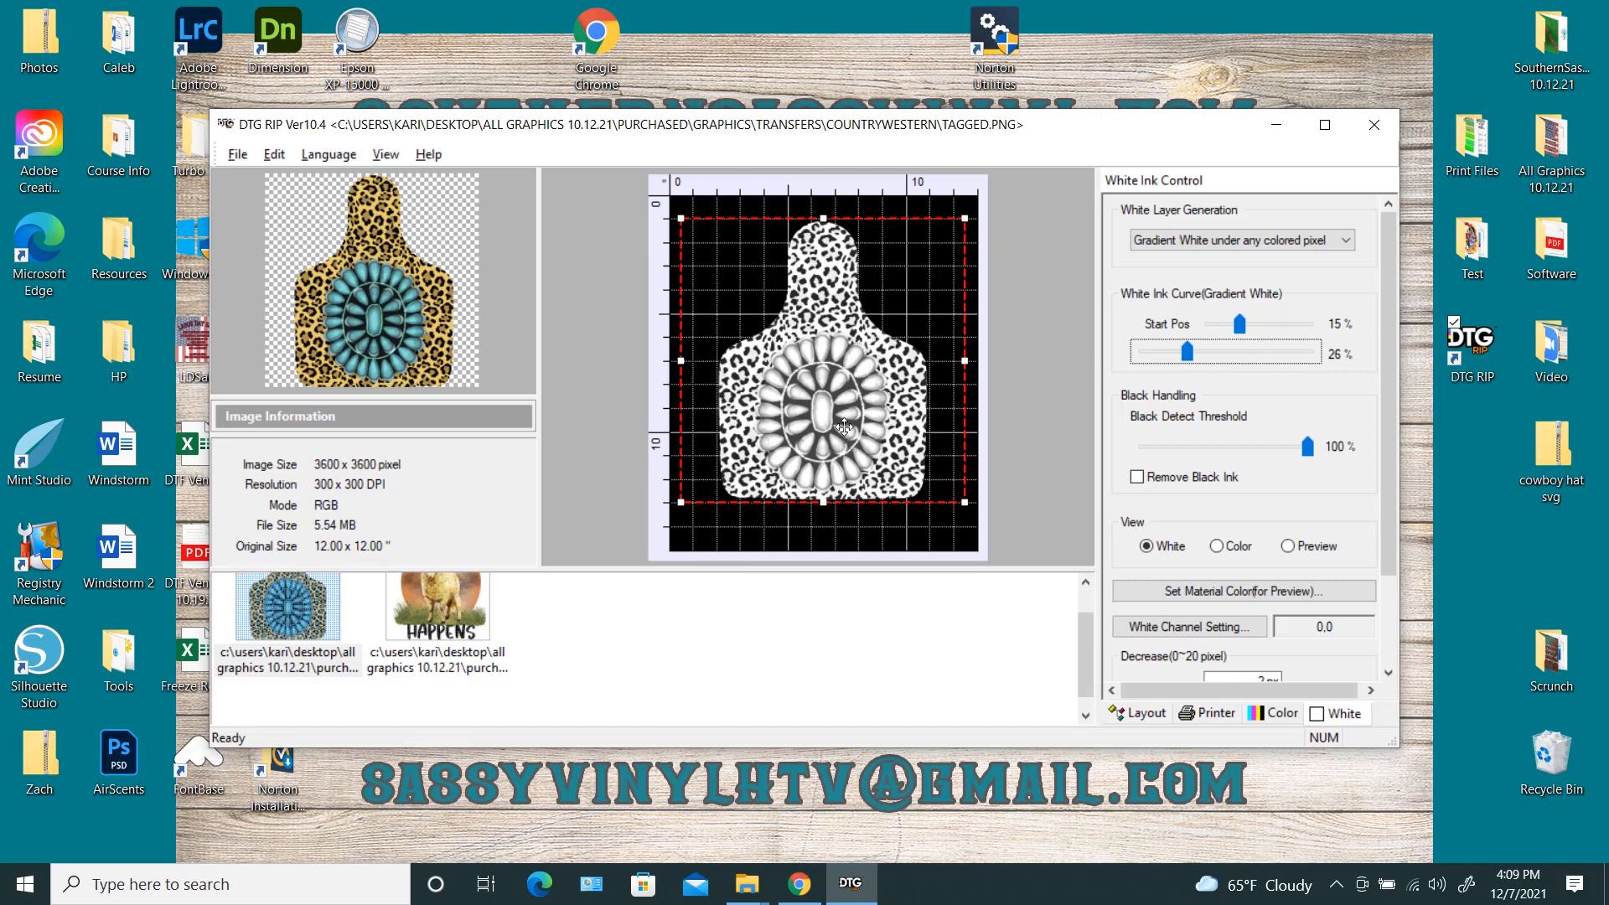
Step: Compare the tagged design's color view with its white layer view
left_click(1219, 547)
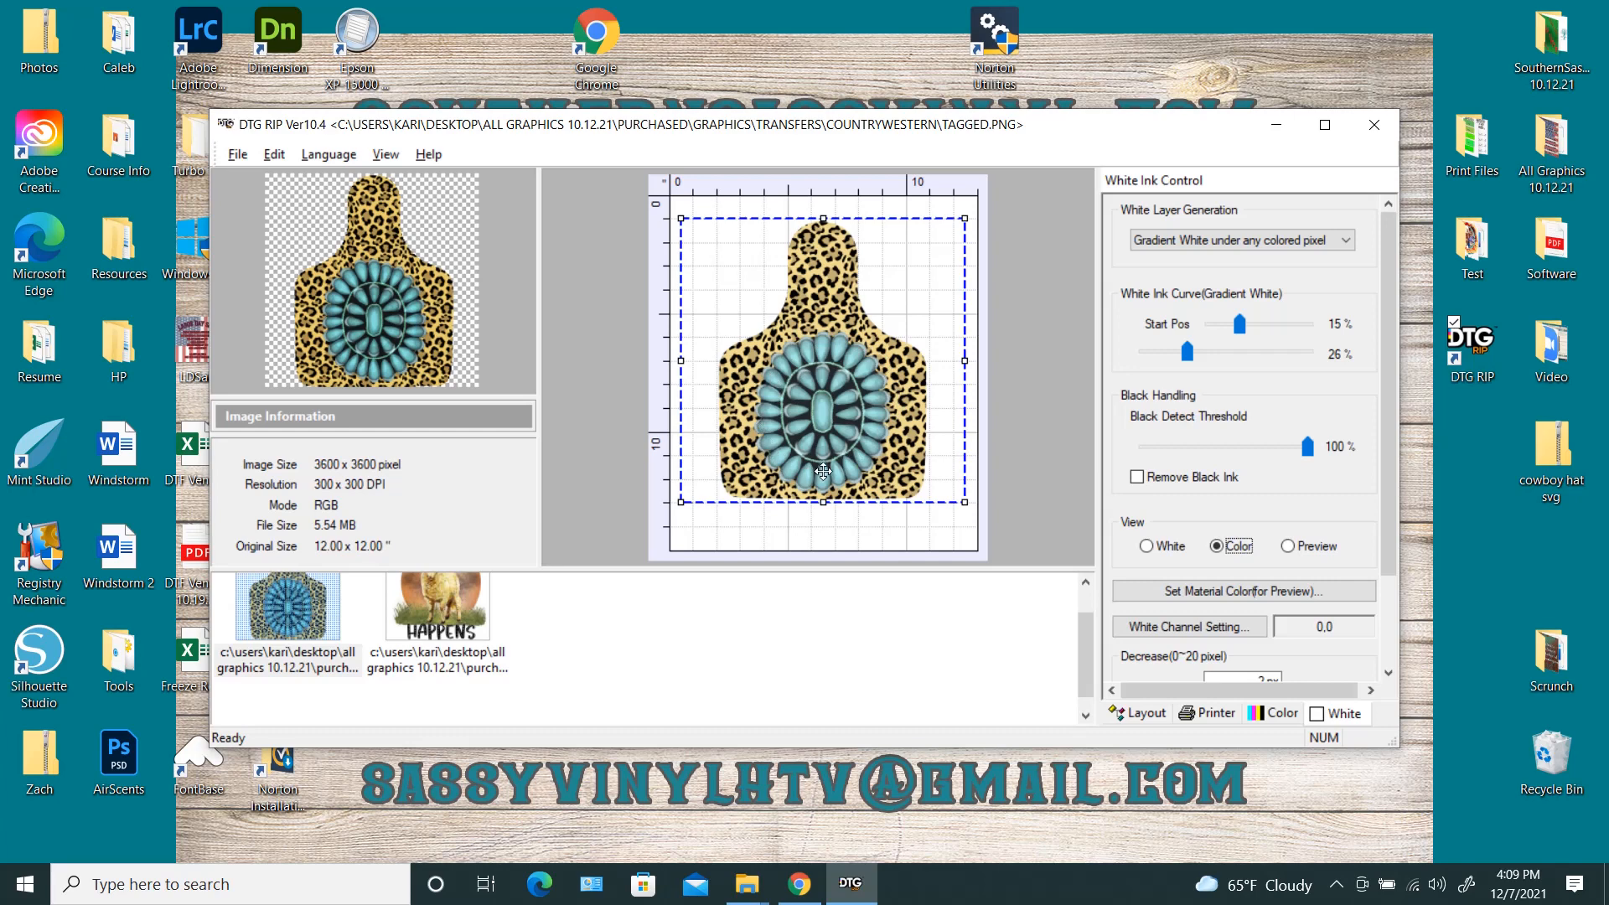
left_click(1144, 546)
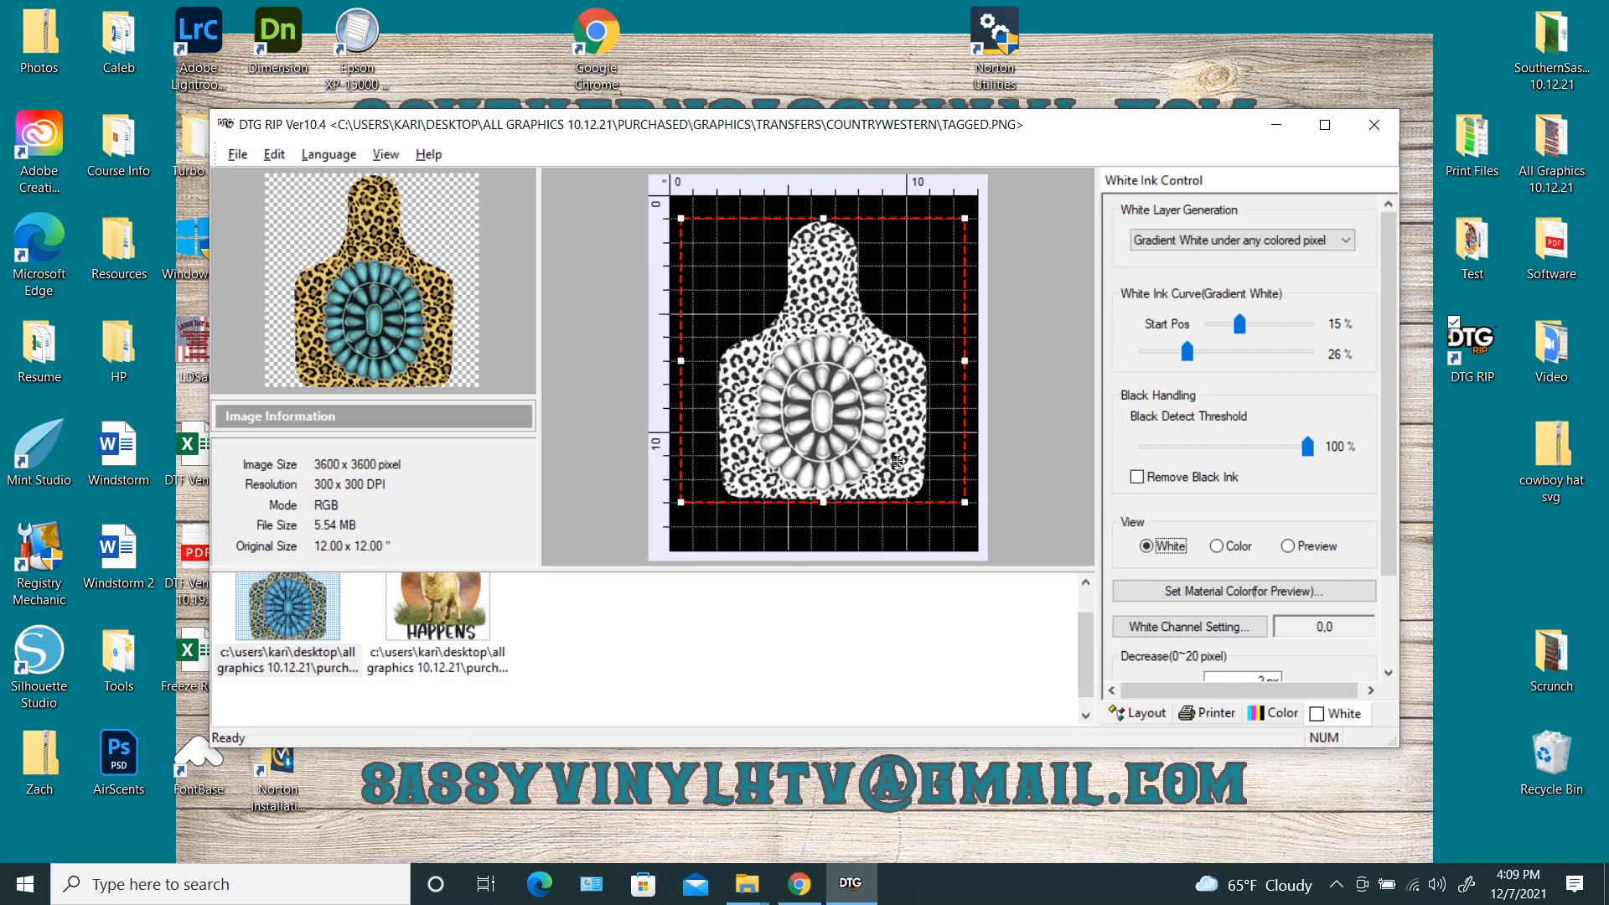
left_click(1216, 548)
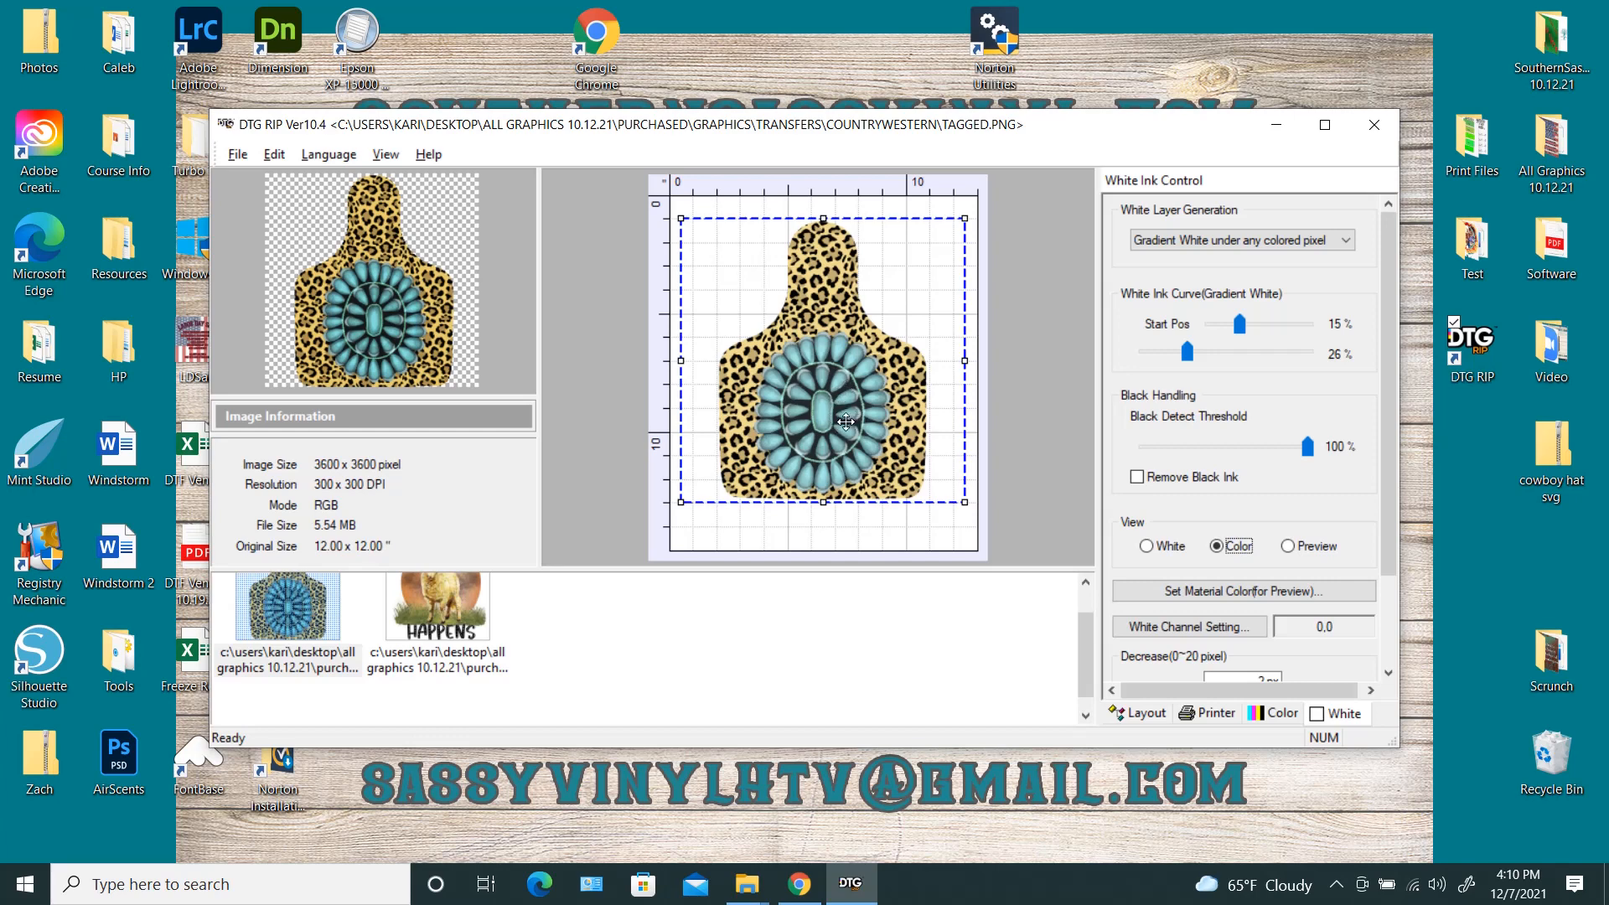
left_click(1146, 546)
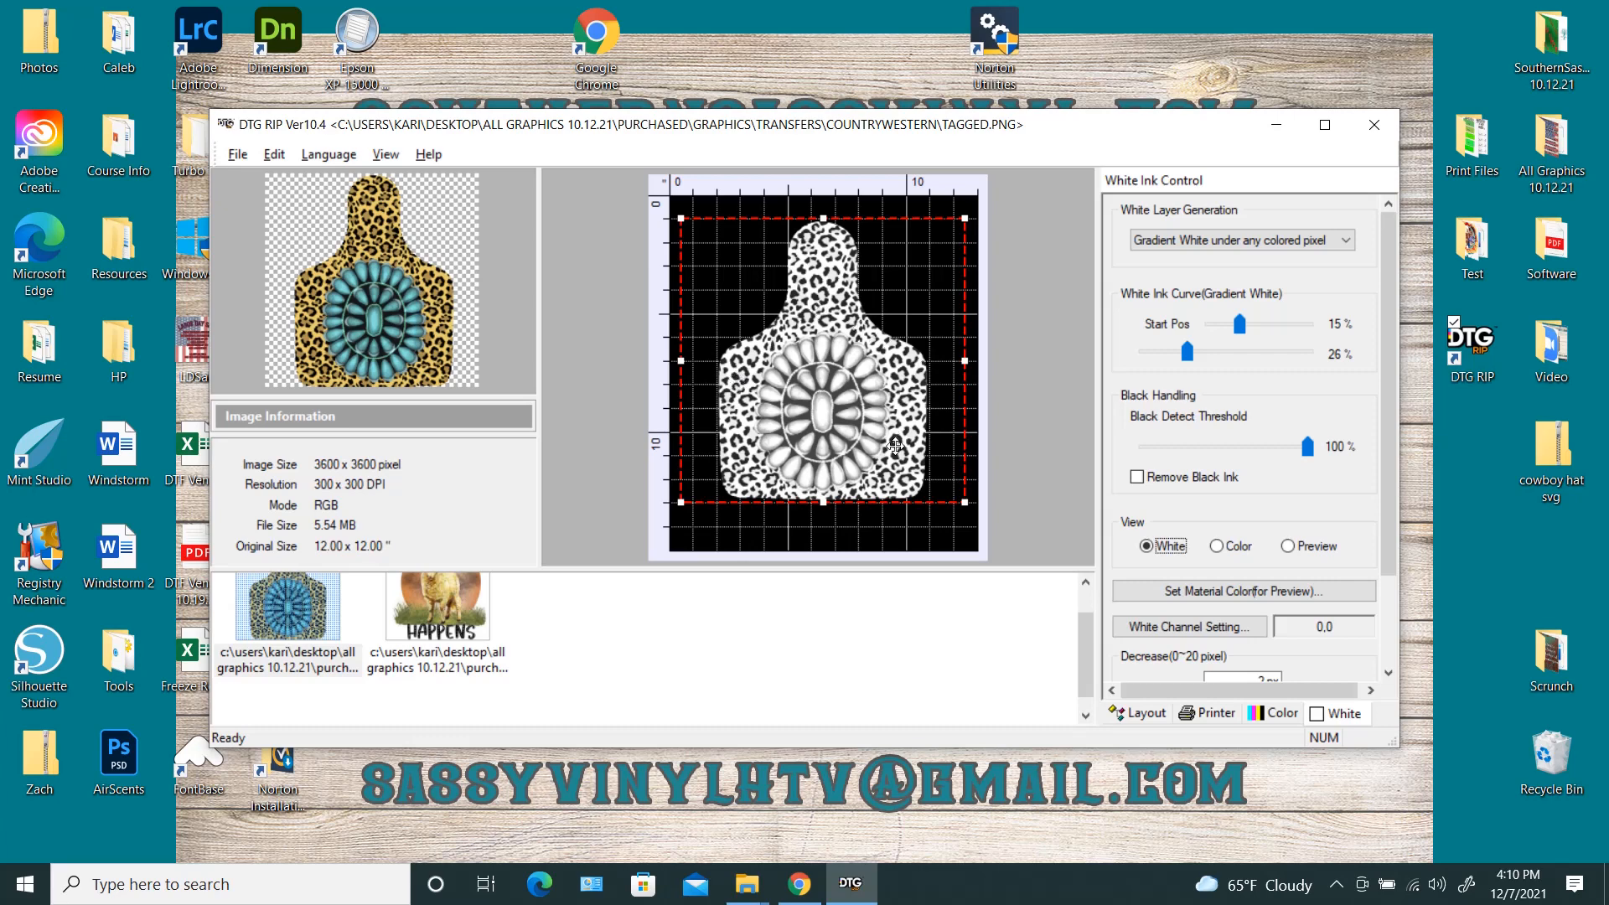
Step: Select the sheep design, change its white layer generation to "Gradient White under any colored pixel" and show the white layer view
left_click(1224, 547)
left_click(461, 600)
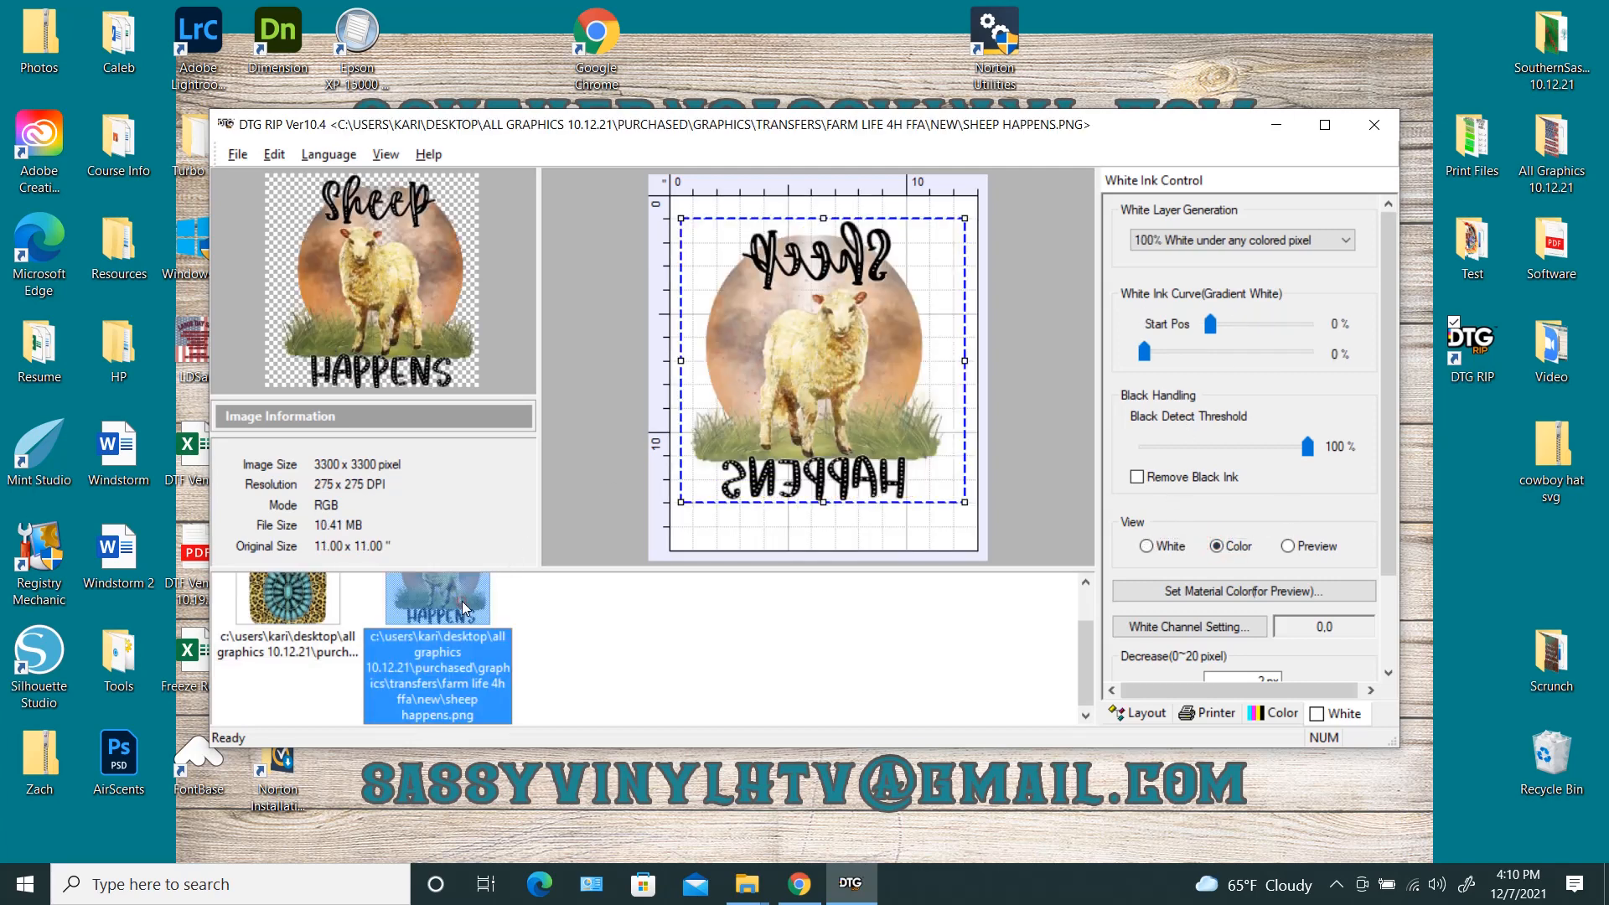
left_click(1197, 240)
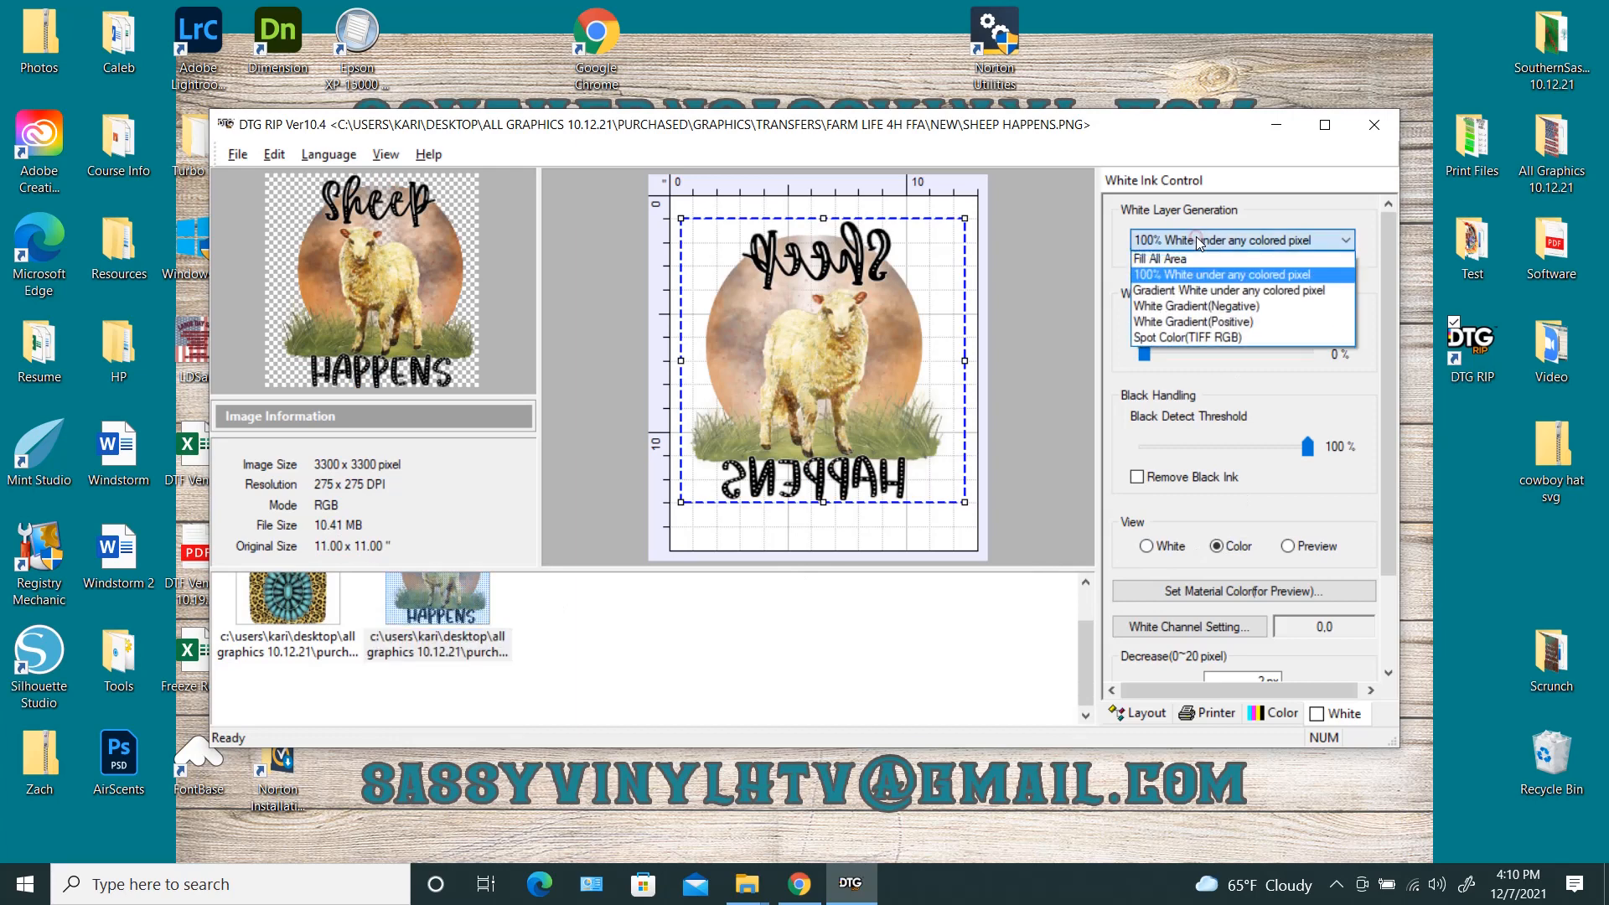
left_click(1195, 283)
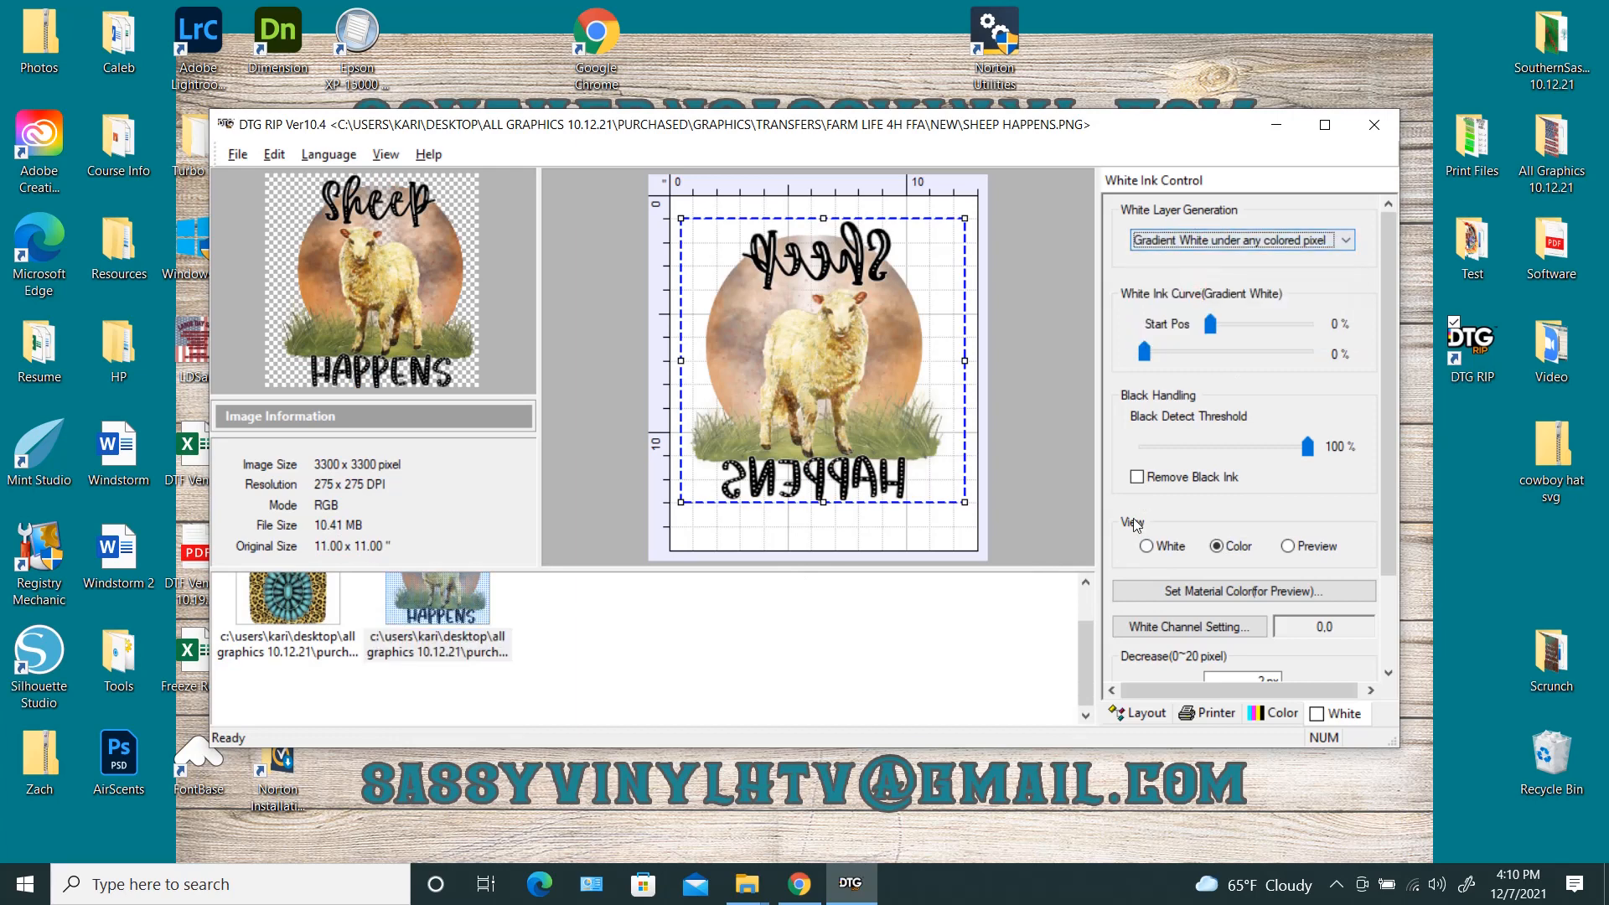
left_click(1146, 547)
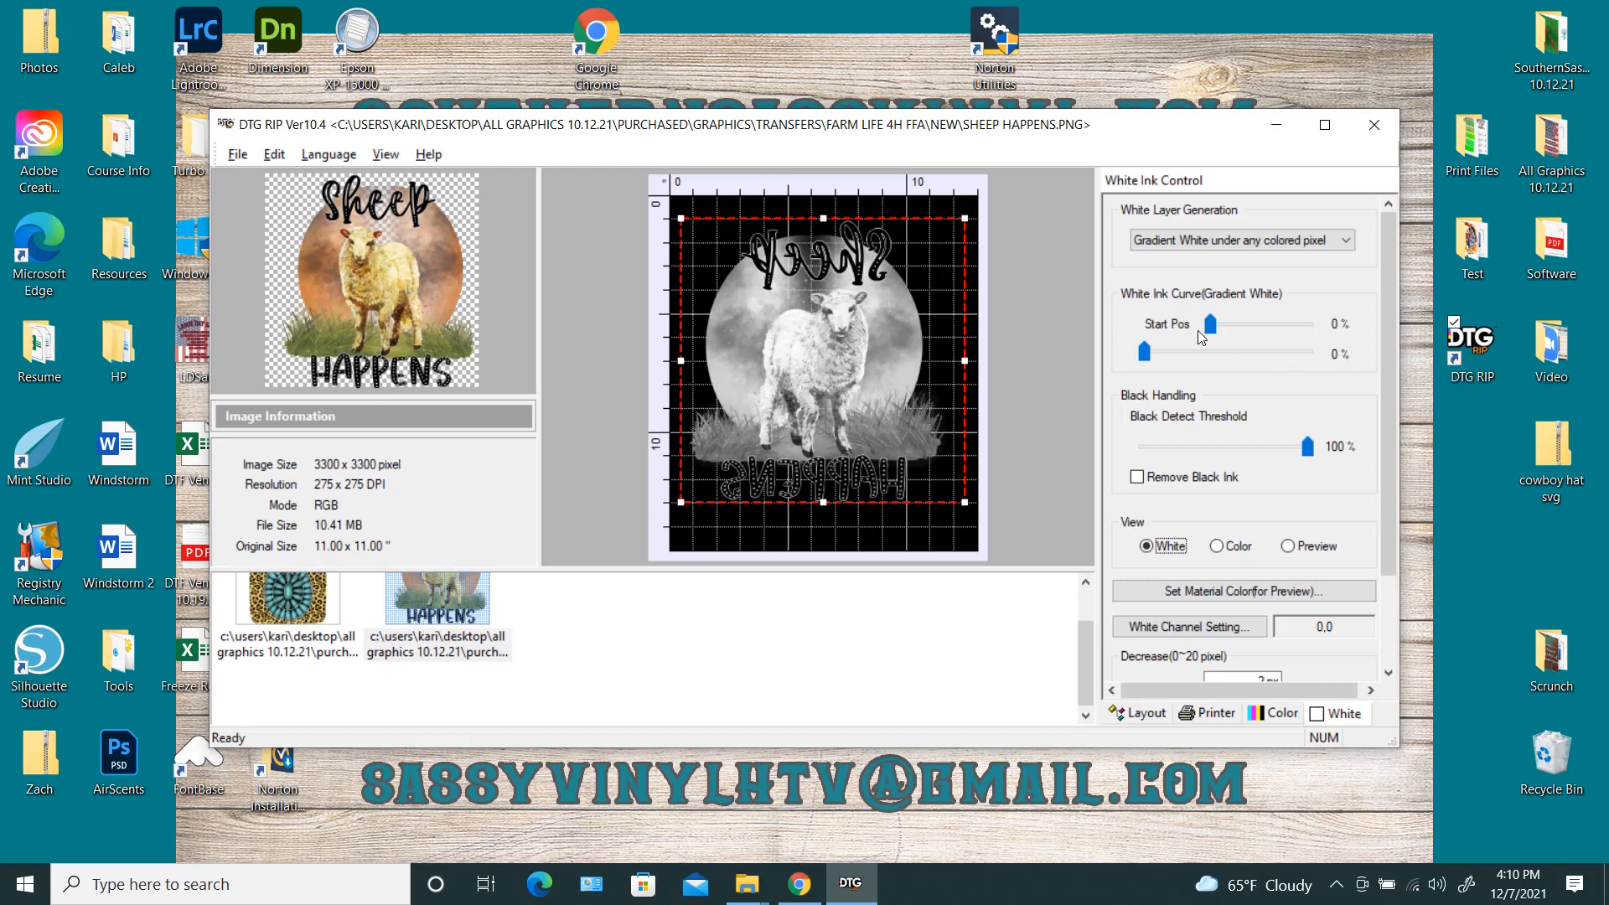
Step: Adjust the sheep design's gradient white ink curve to a start position of 20% and a curve value of 42%
left_click(1206, 325)
left_click_drag(1209, 325, 1235, 326)
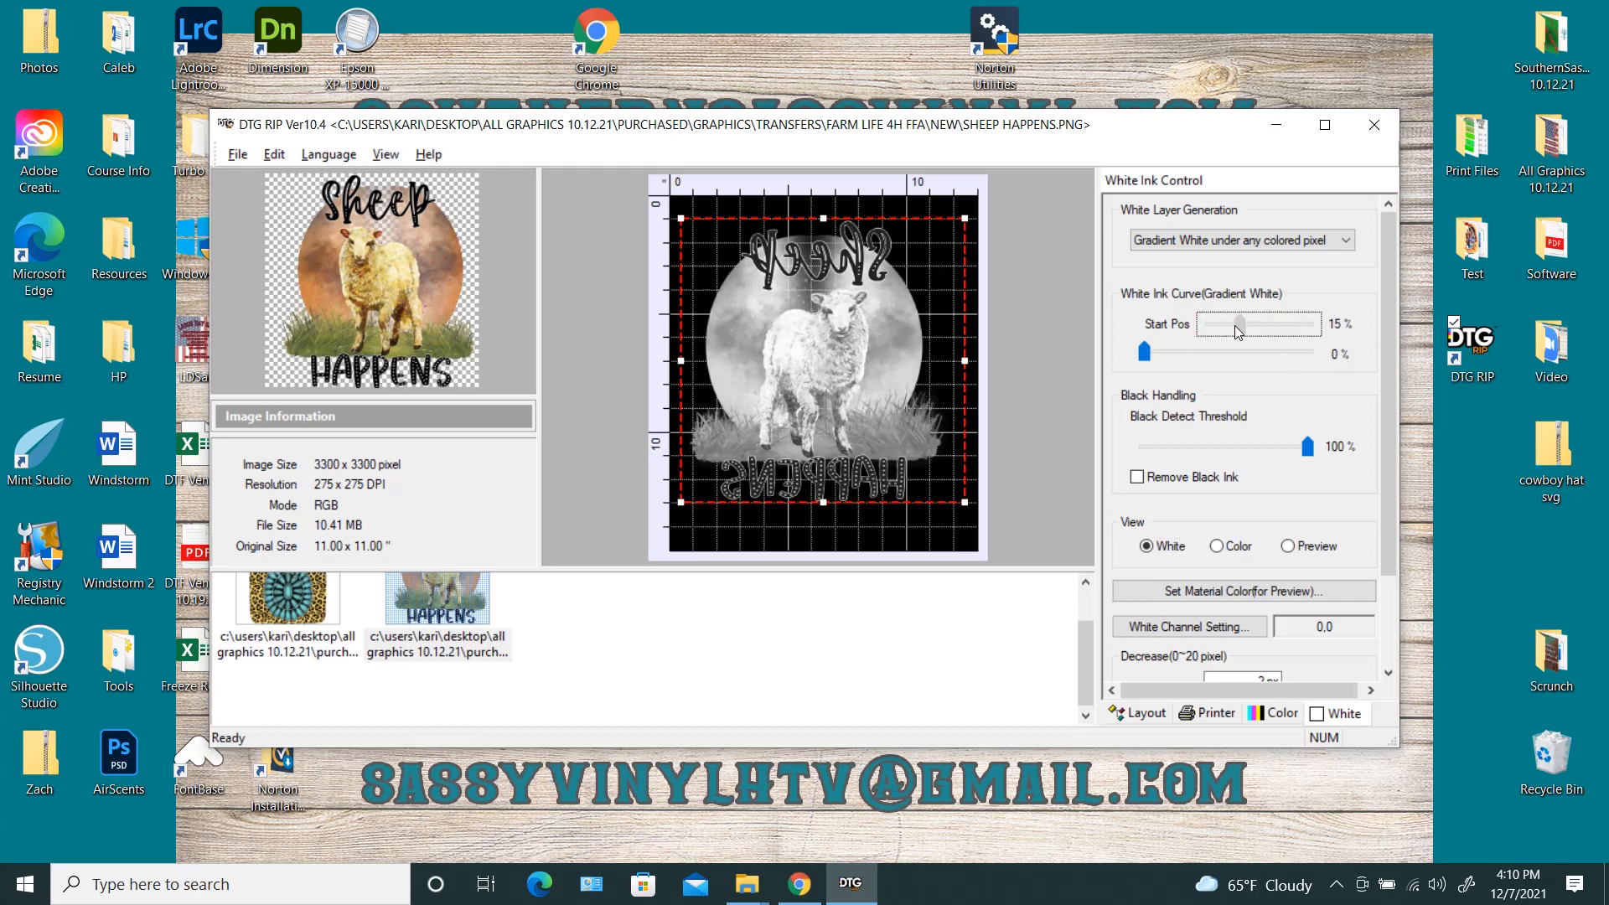
left_click_drag(1240, 325, 1243, 328)
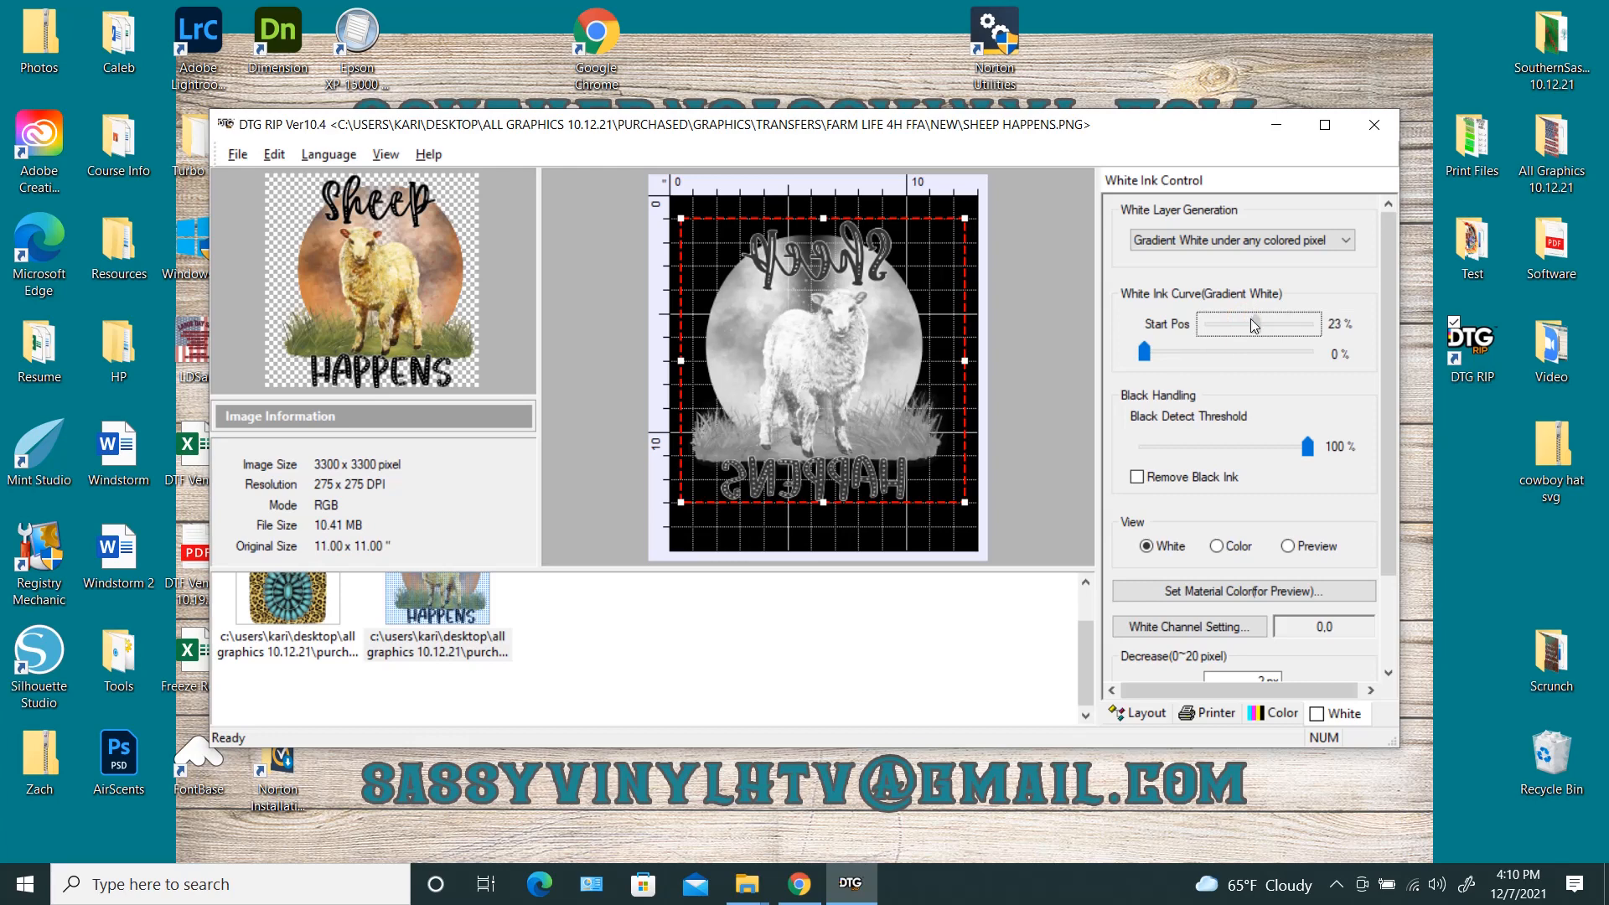
left_click_drag(1249, 319, 1245, 319)
left_click(1145, 355)
left_click_drag(1145, 356, 1211, 355)
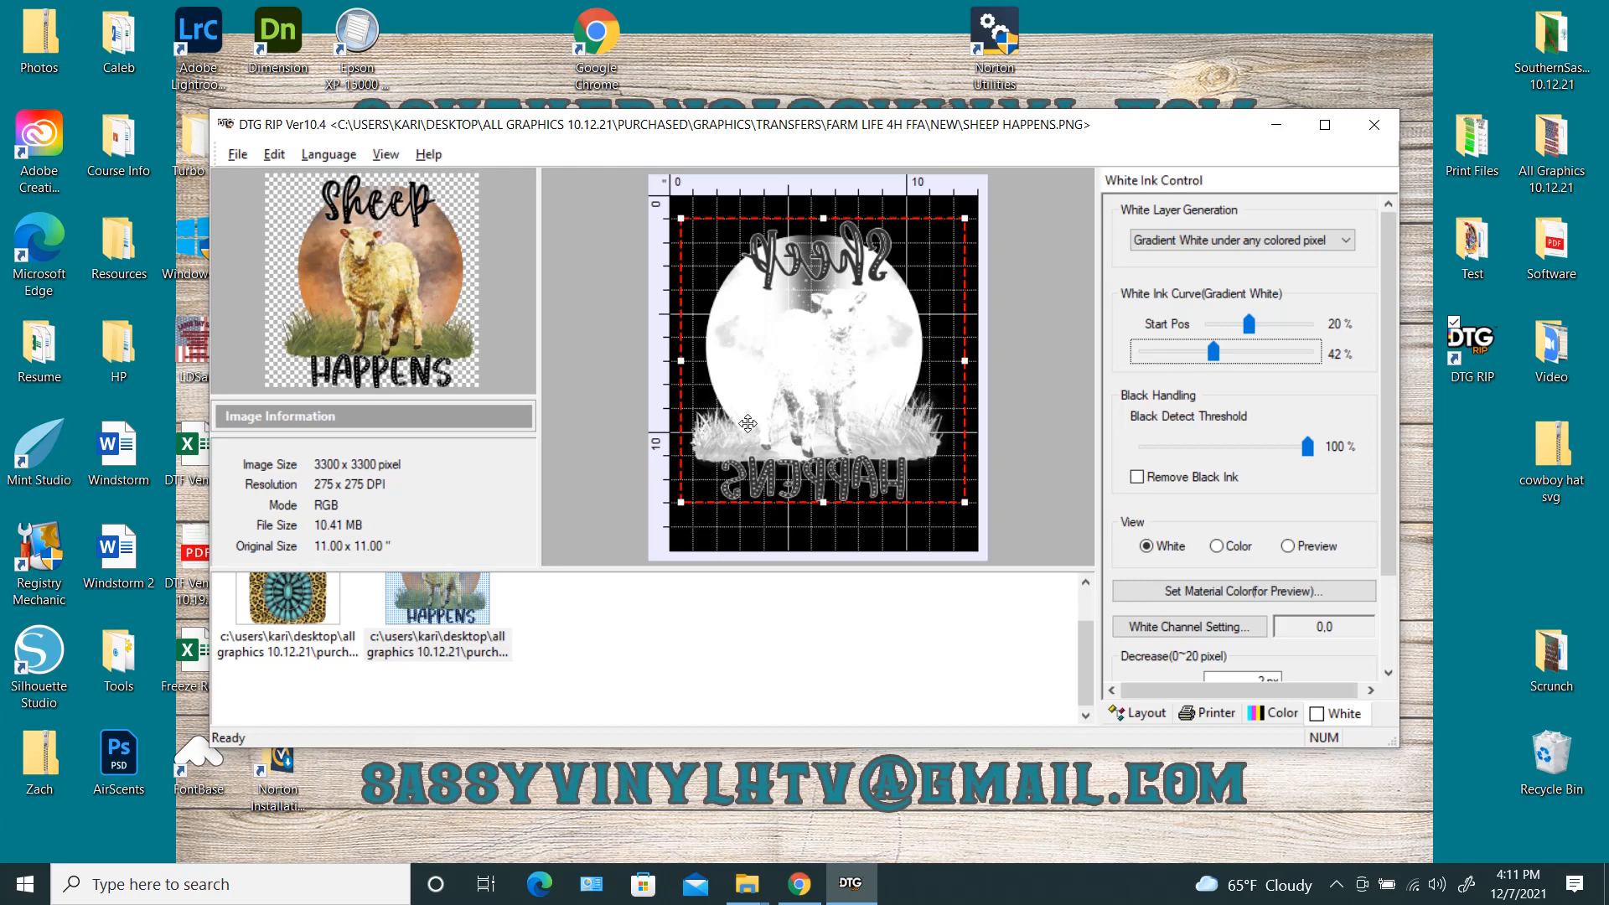
Step: Compare the sheep design's color view with its white layer, using both 100% White and Gradient White under any colored pixel
left_click(1216, 547)
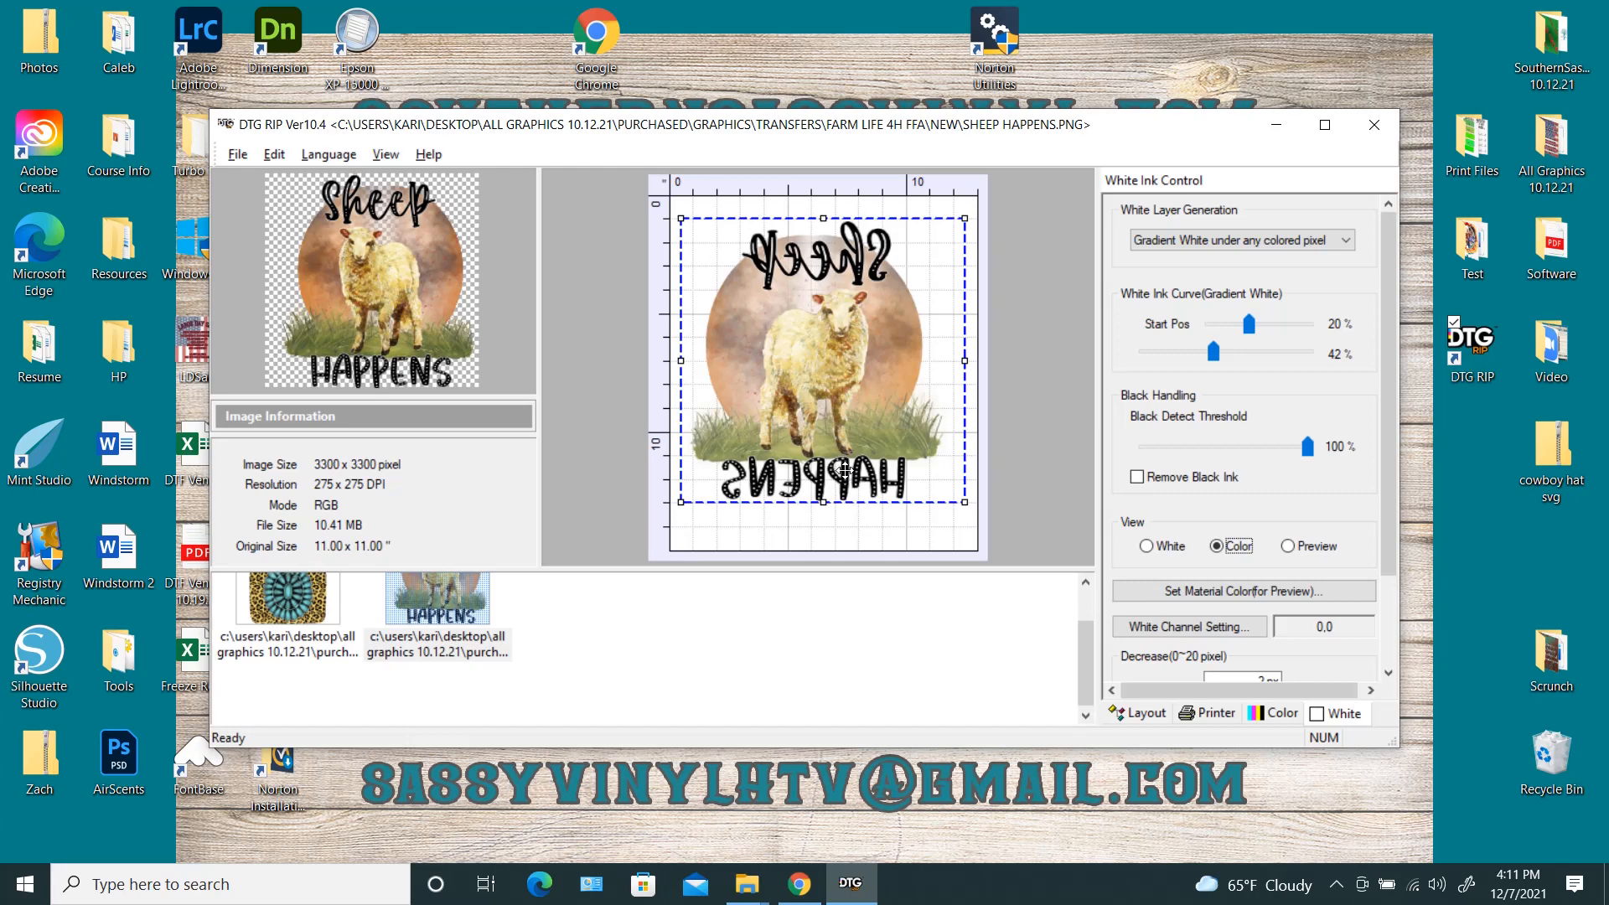
left_click(1145, 548)
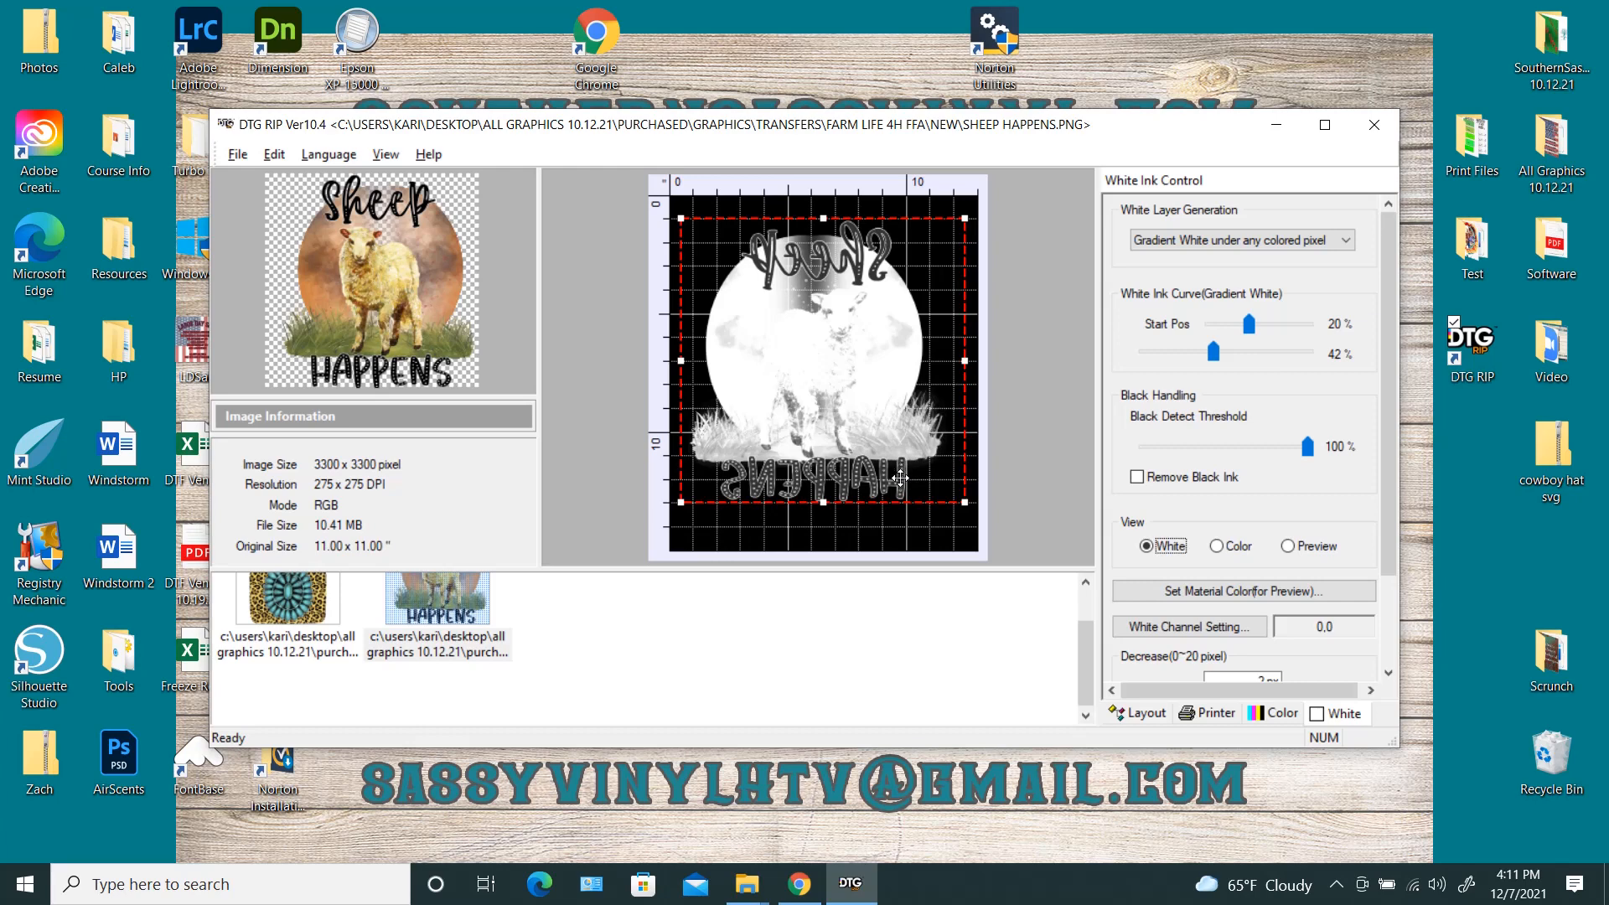
left_click(1190, 248)
left_click(1190, 270)
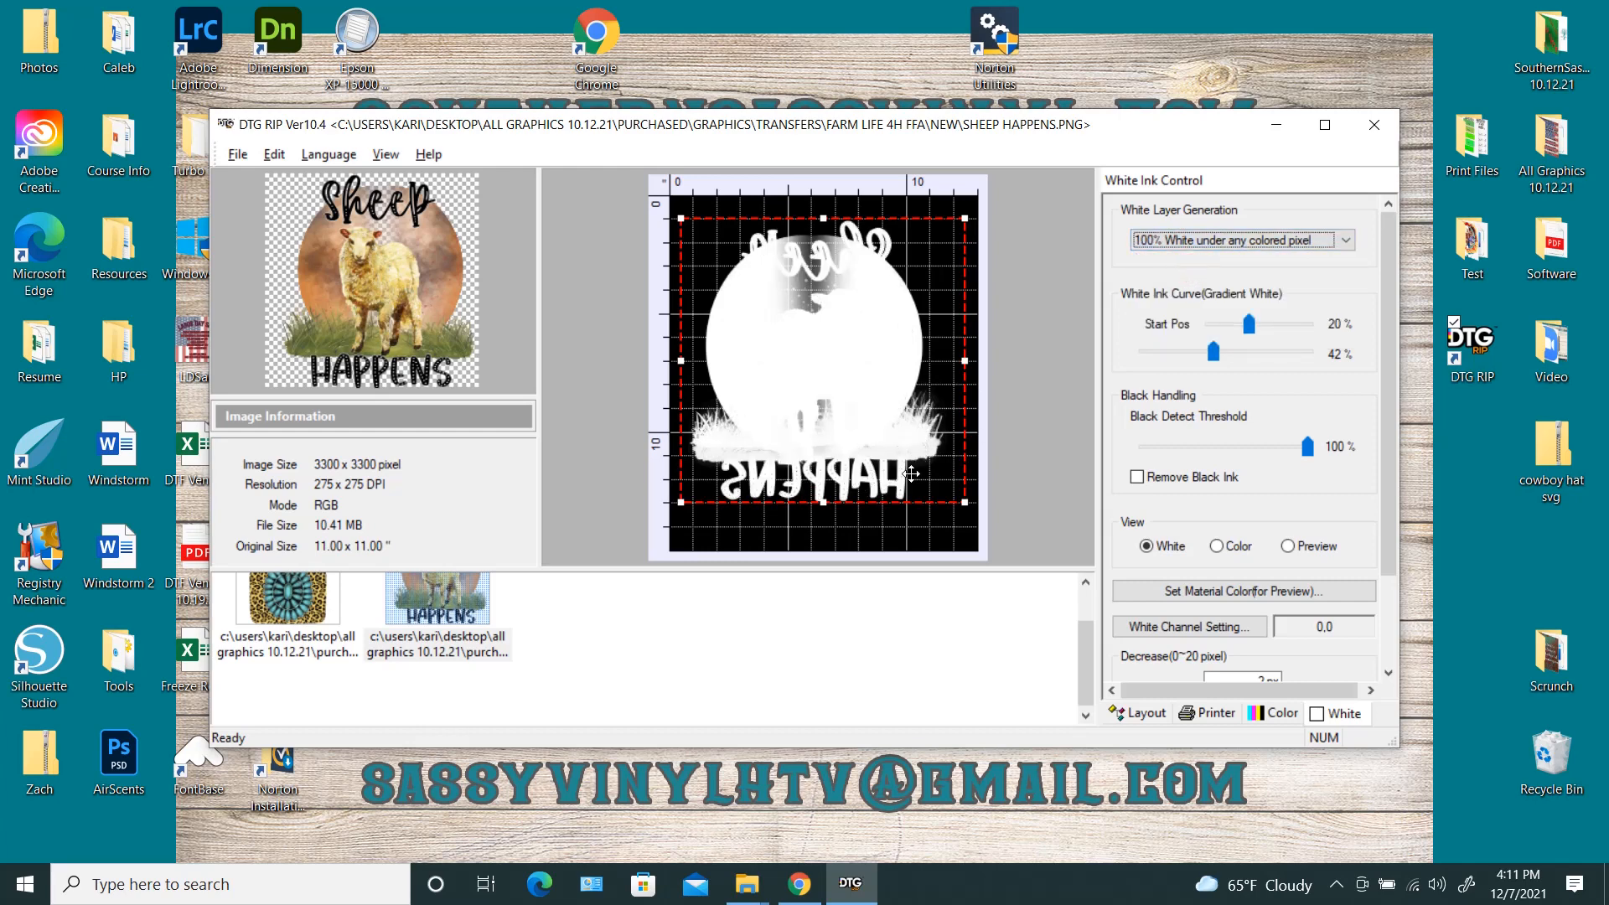
left_click(1199, 241)
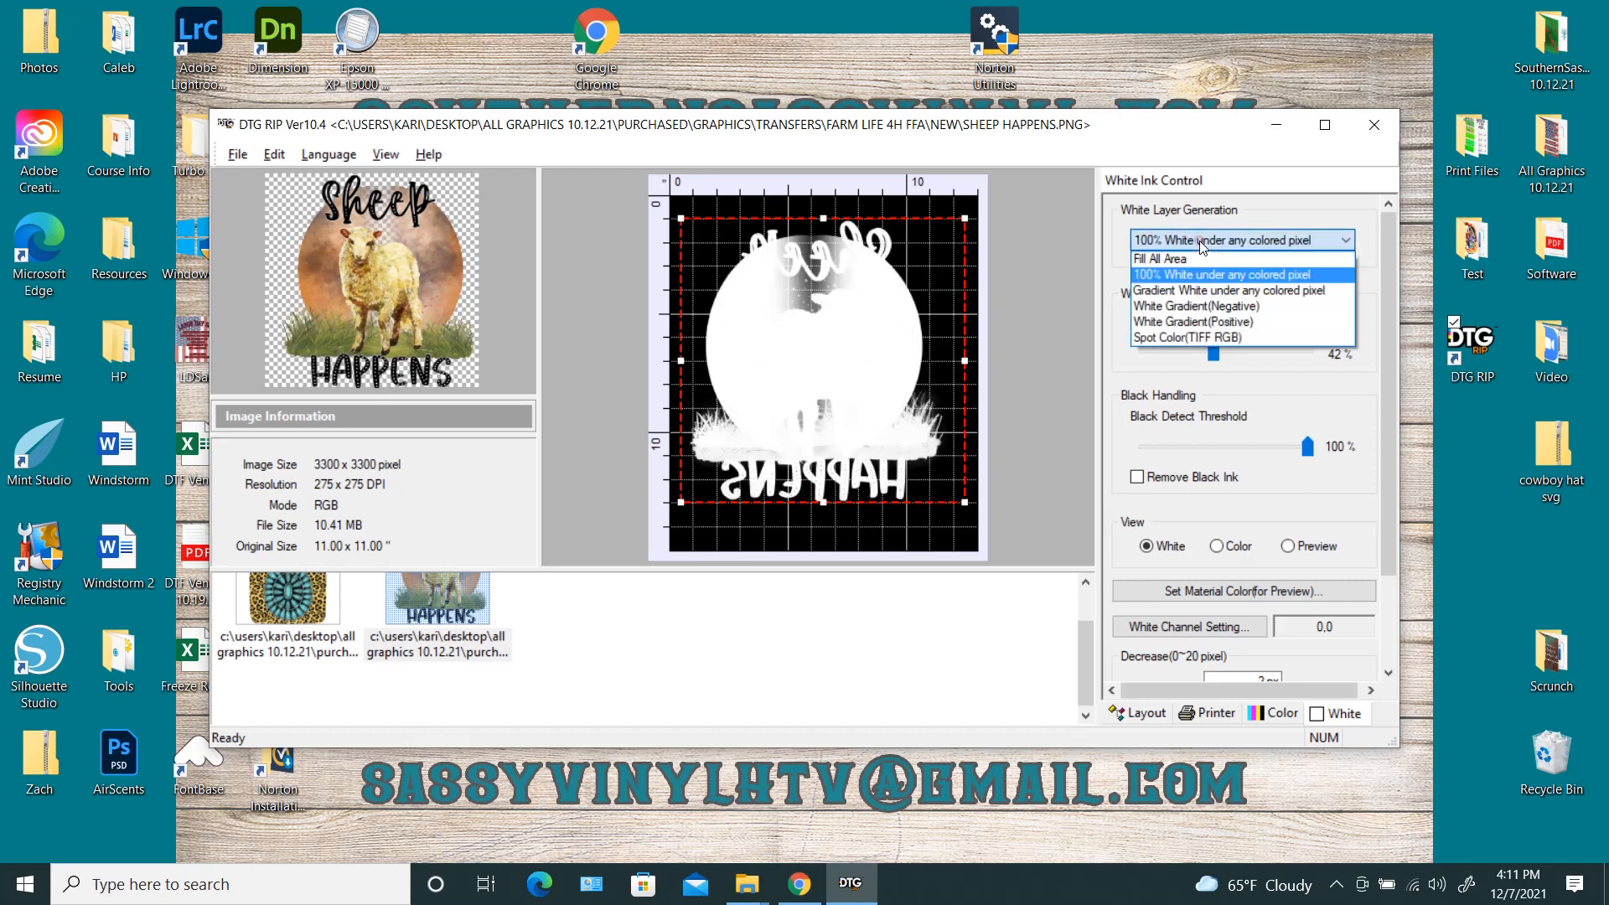
left_click(1199, 291)
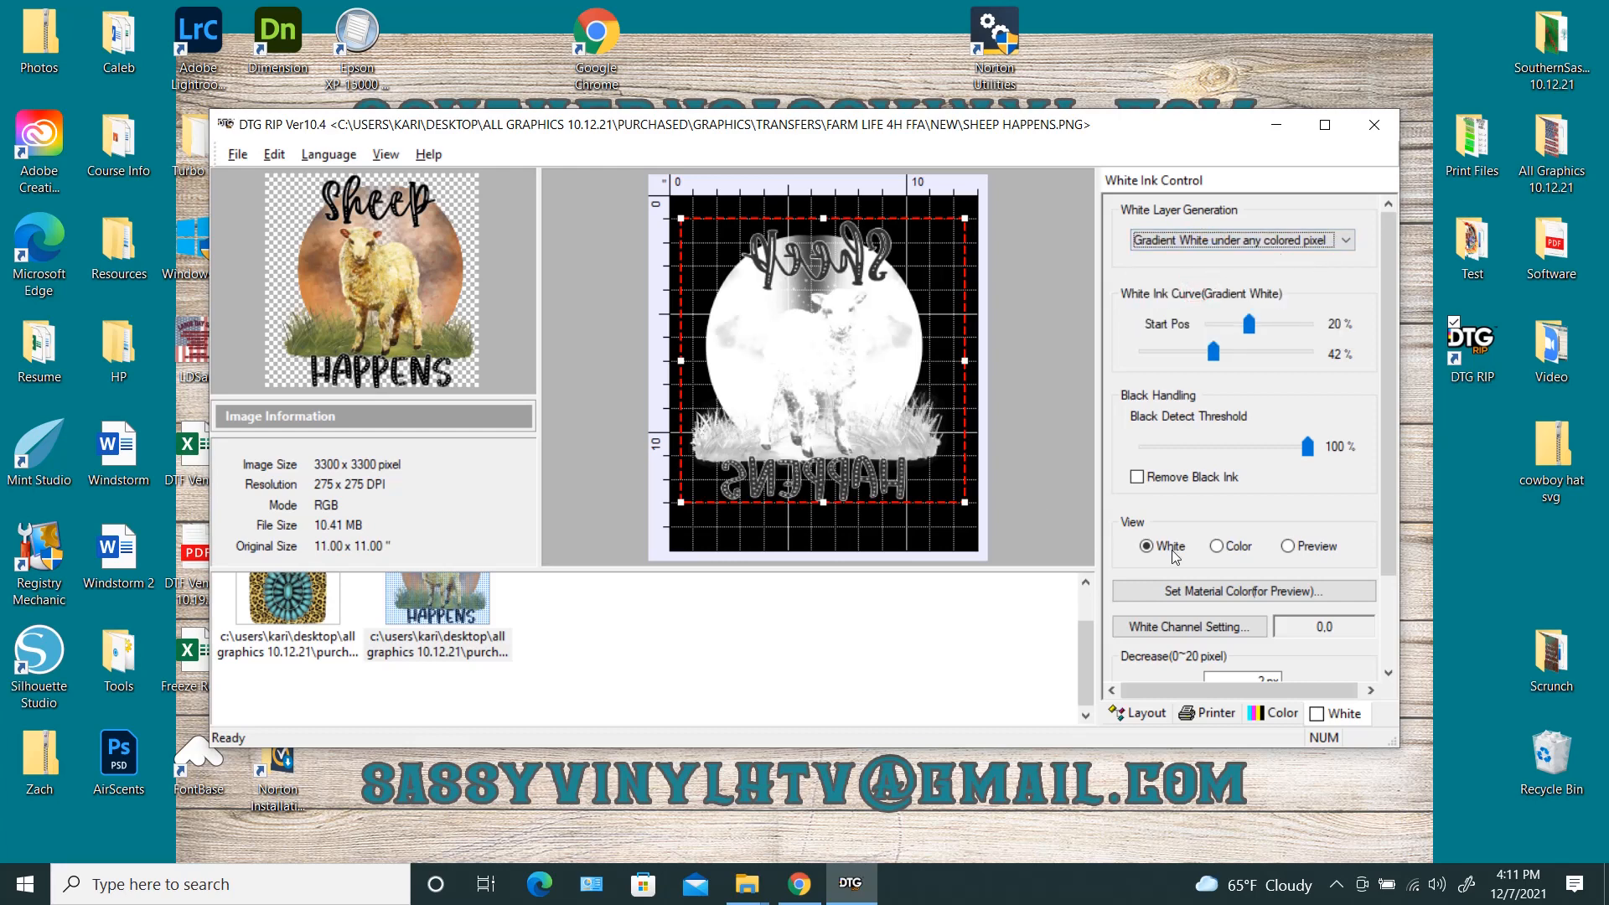
Step: Check the ink limits and set the sheep design's white layer generation to "100% White under any colored pixel"
left_click(1271, 713)
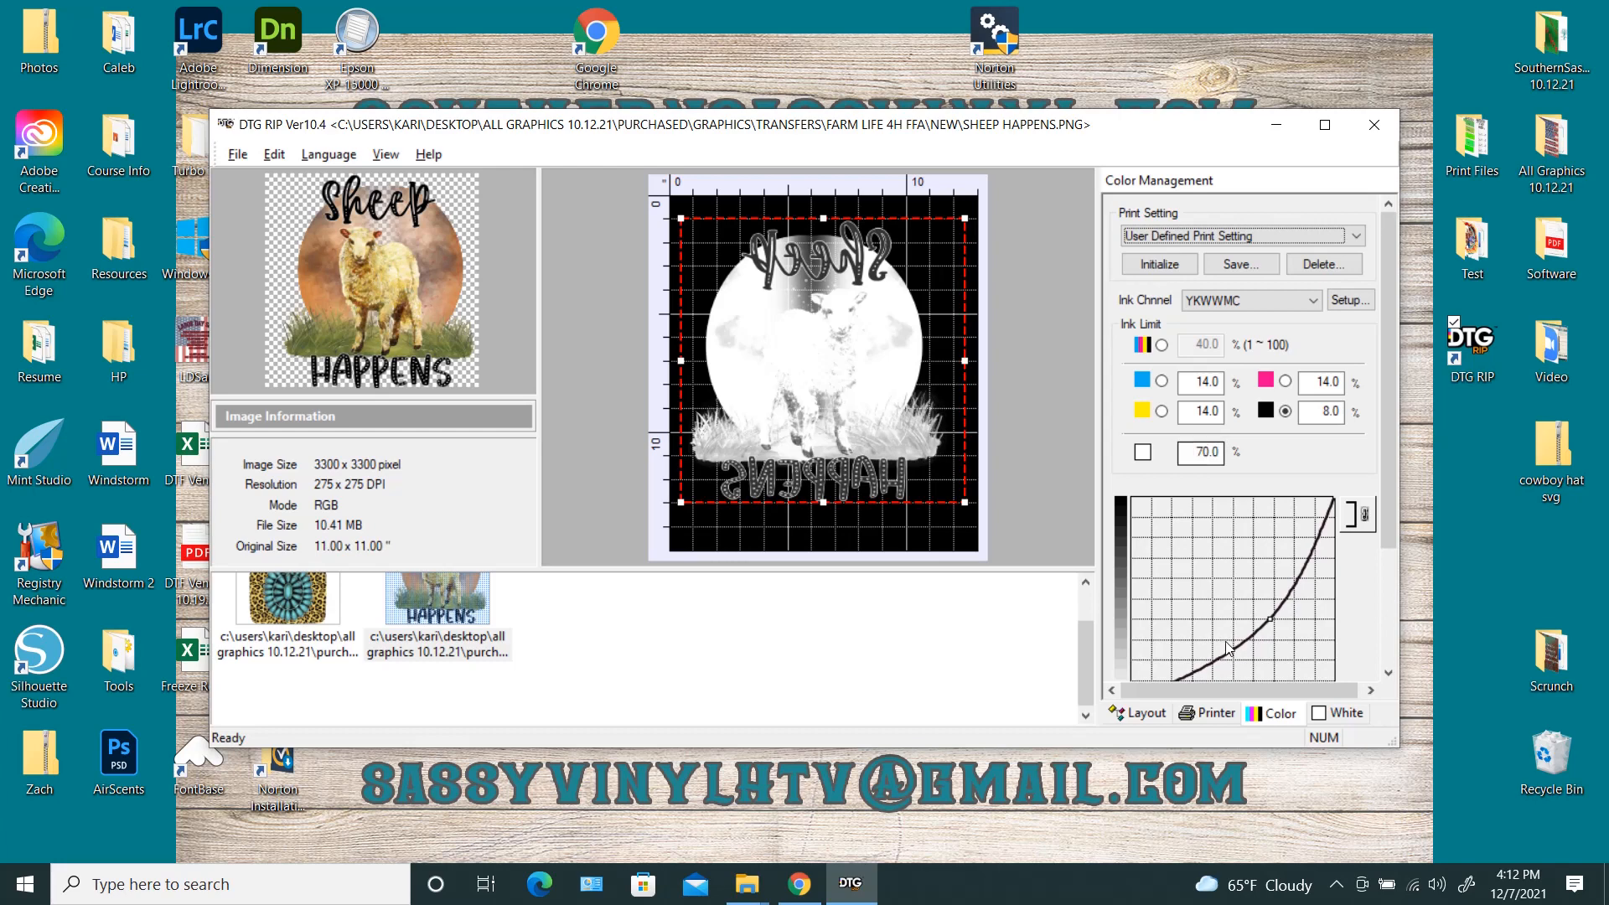
left_click(1333, 713)
left_click(1173, 241)
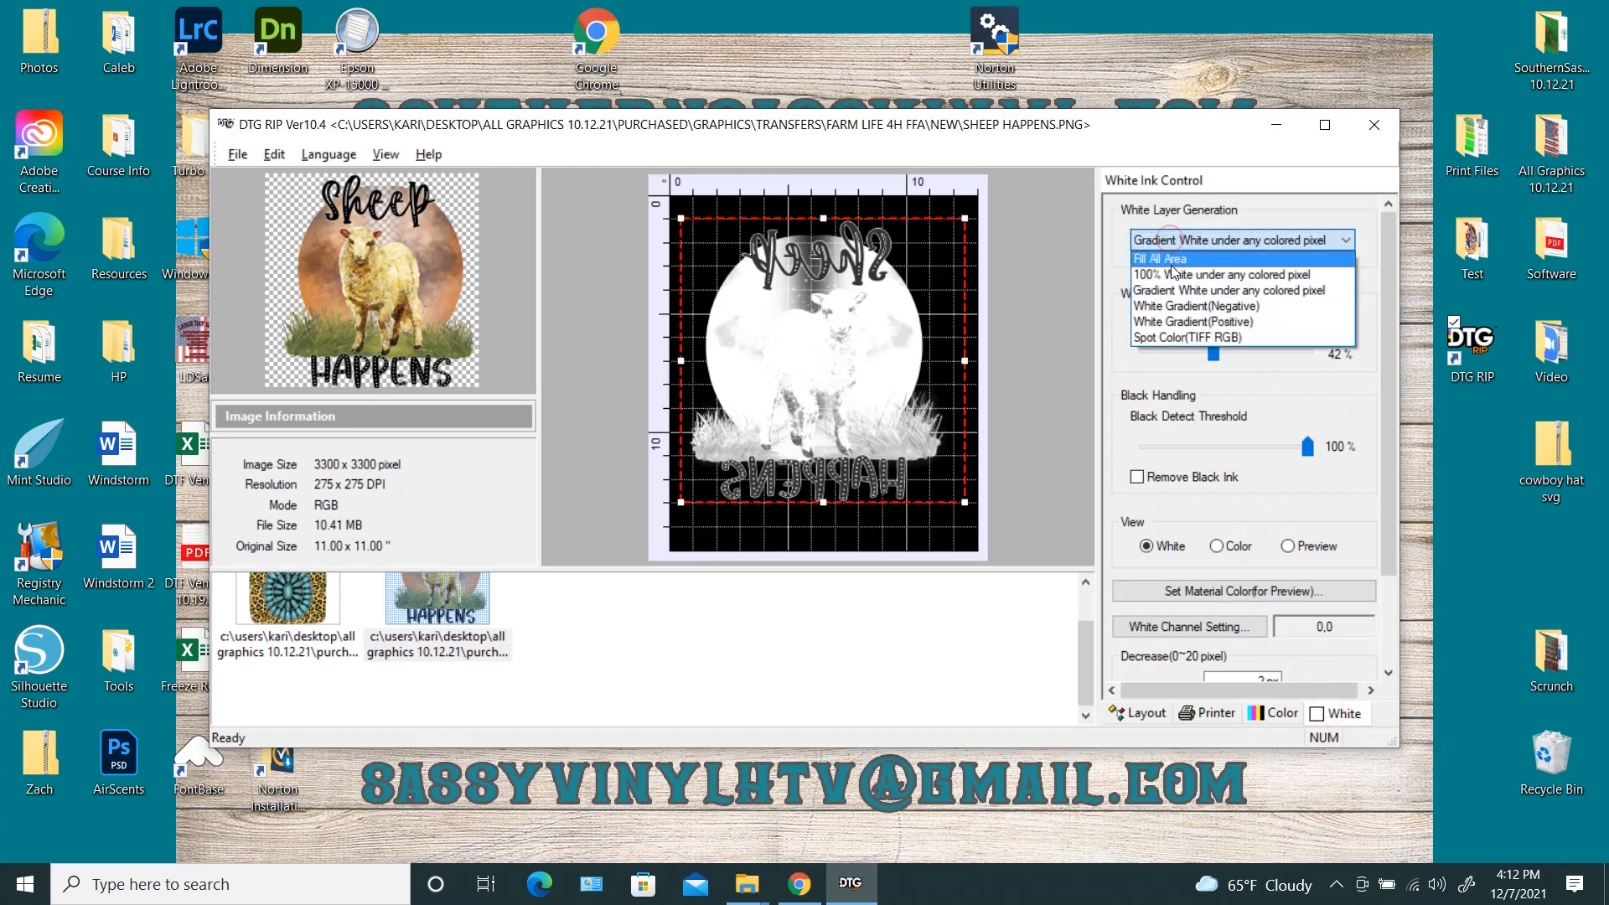
left_click(1175, 274)
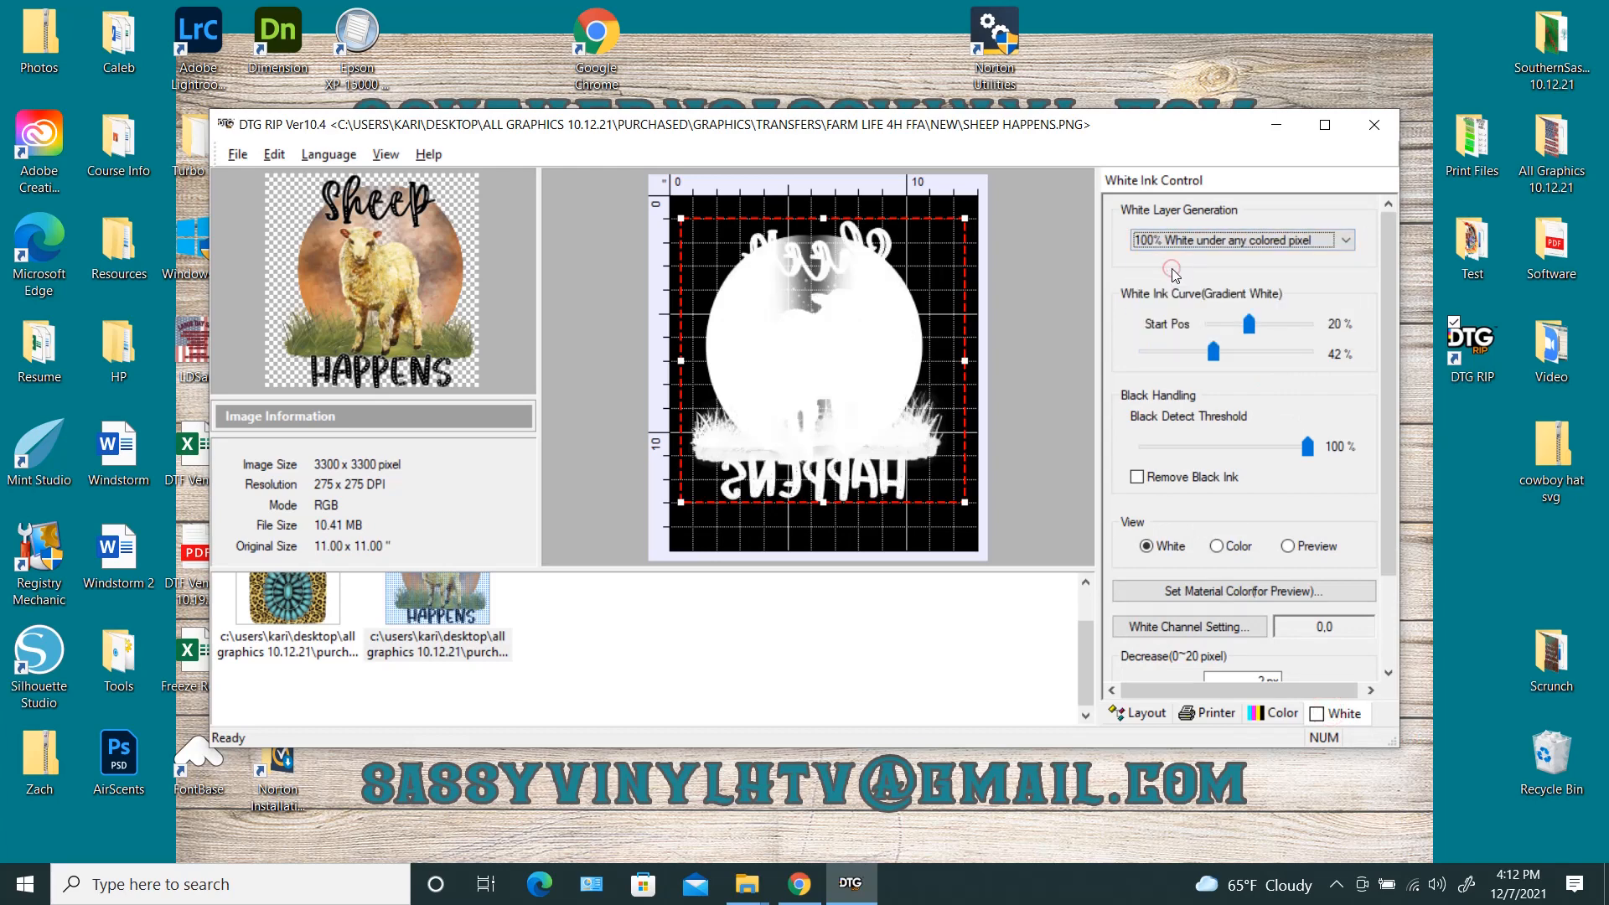
Step: Try a white ink limit of 60% and restore it to 70%
left_click(1274, 713)
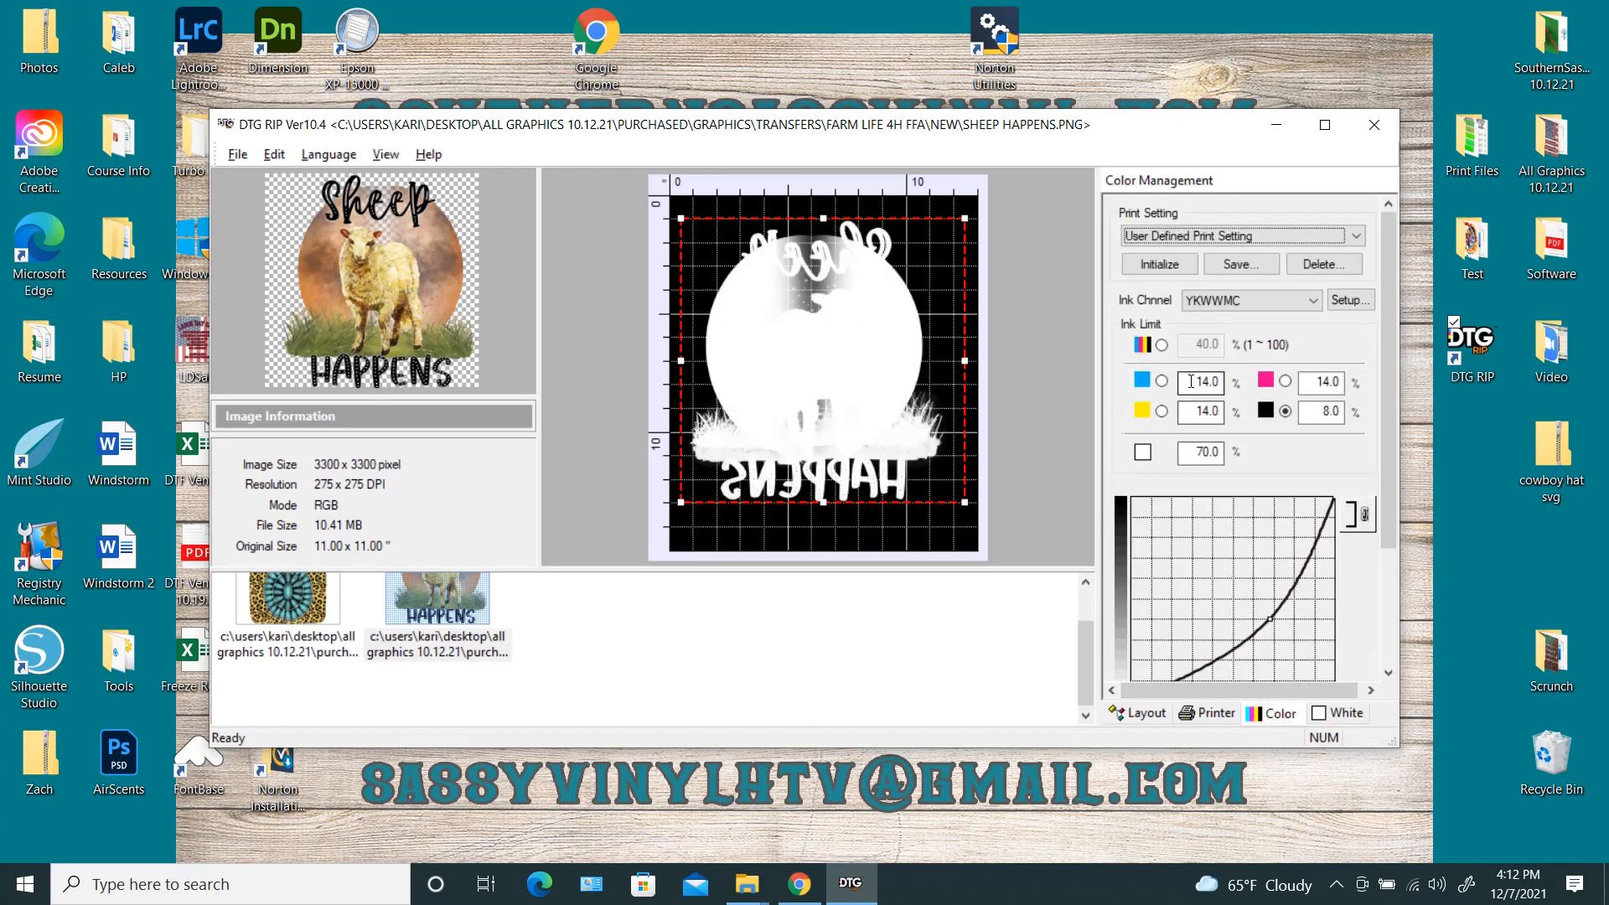
double_click(1201, 452)
type("6")
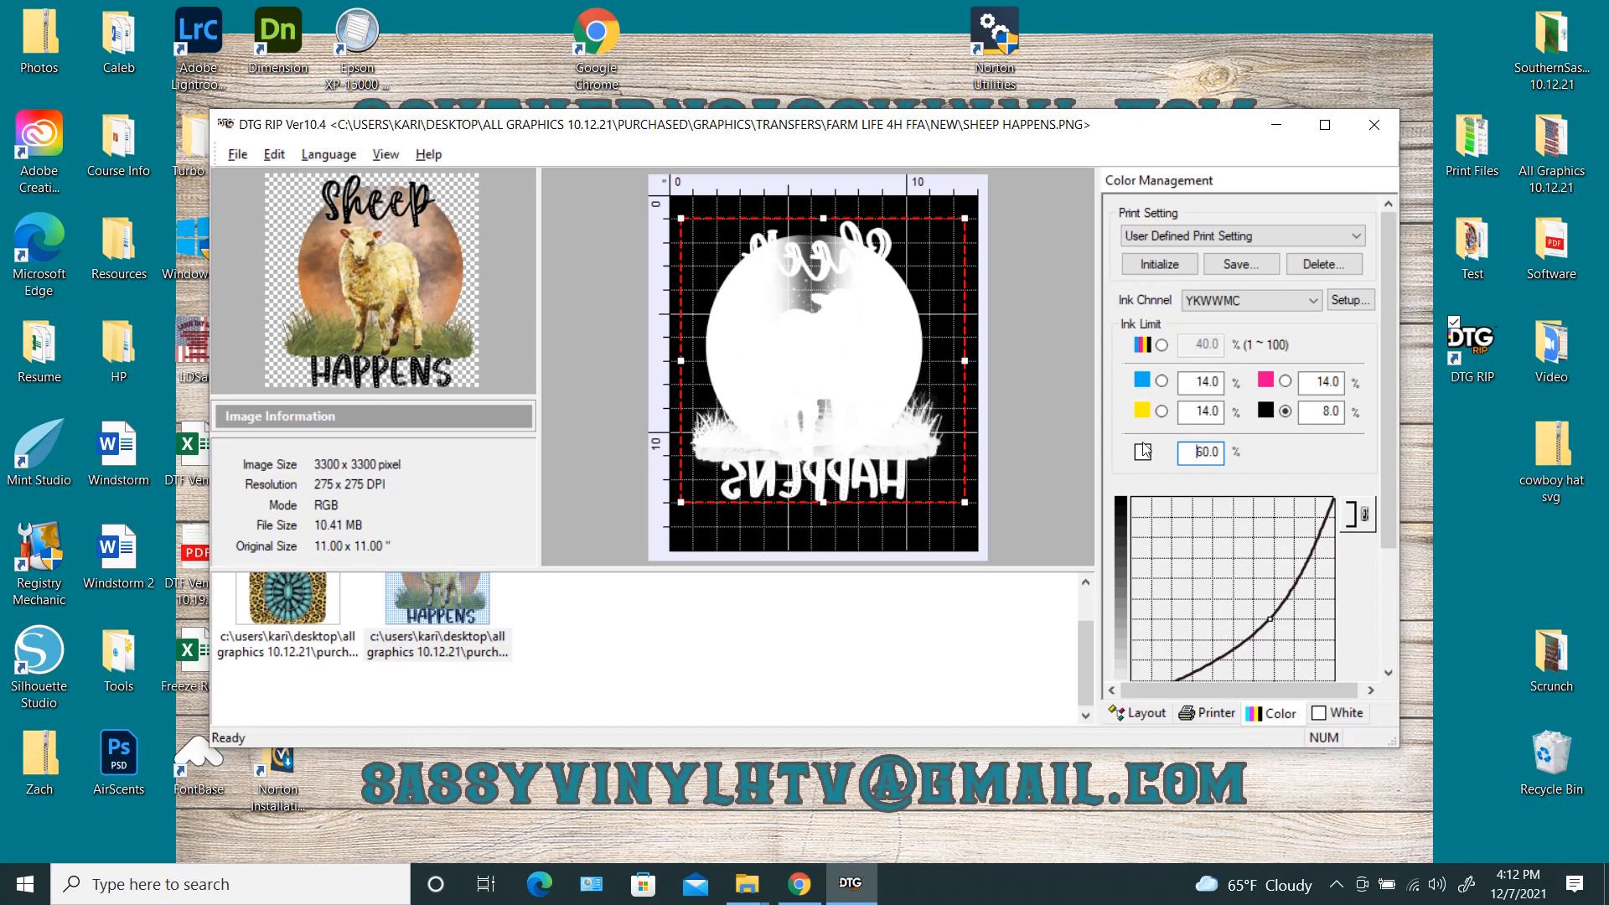
left_click(1179, 452)
double_click(1191, 450)
type("70")
key("Return")
Step: Try Gradient White for the sheep's white layer, set it back to "100% White under any colored pixel" and show the color view
left_click(1343, 713)
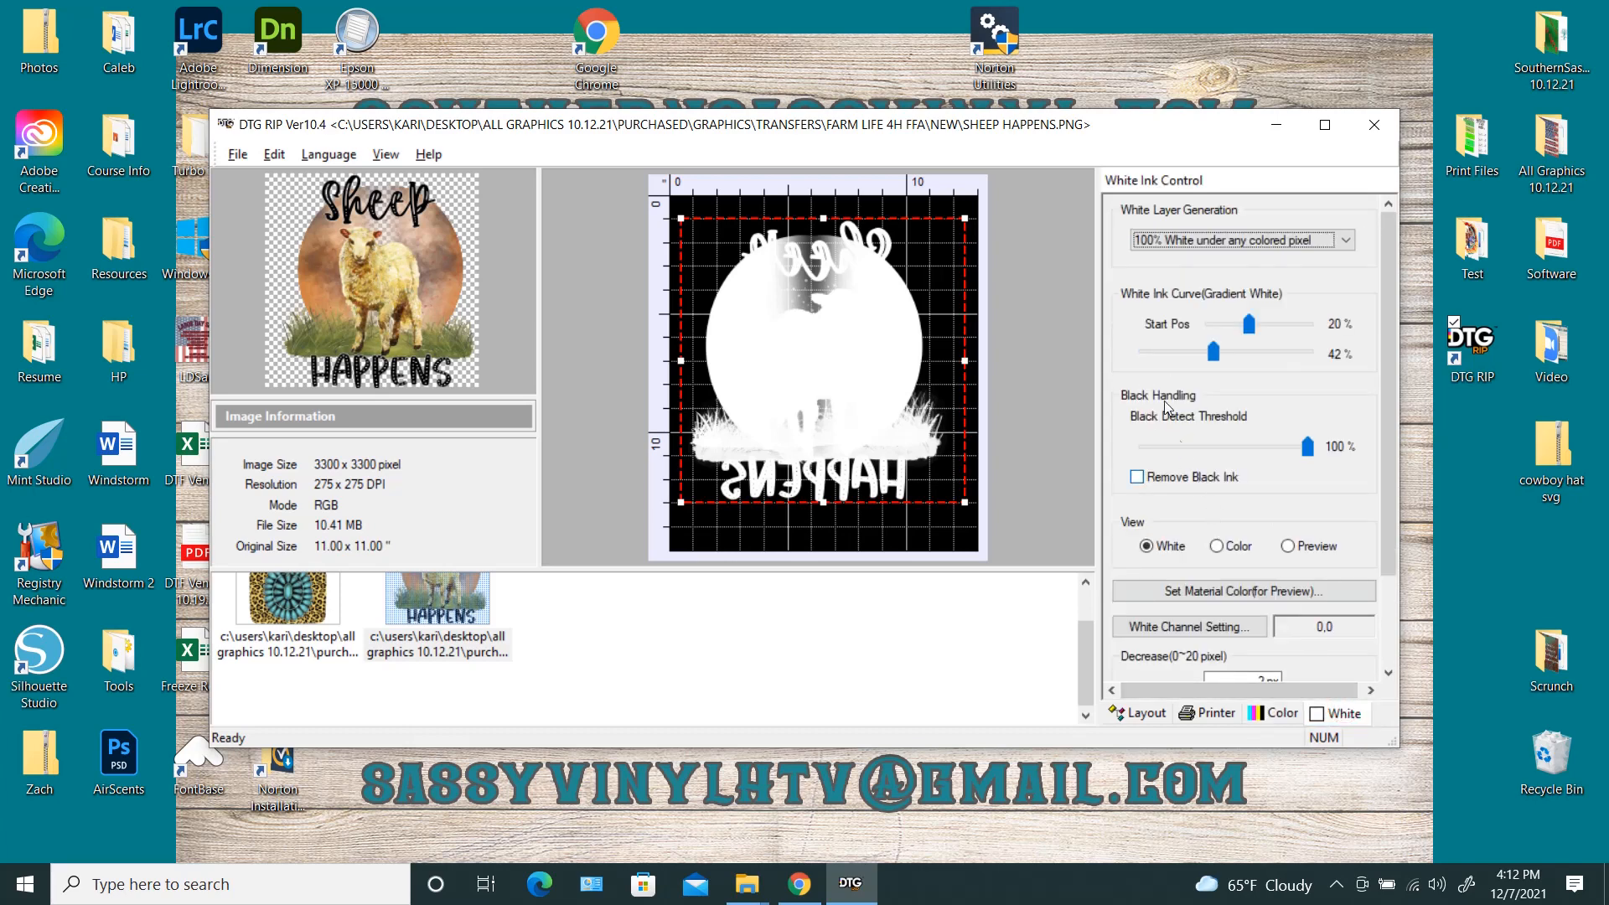
left_click(1162, 239)
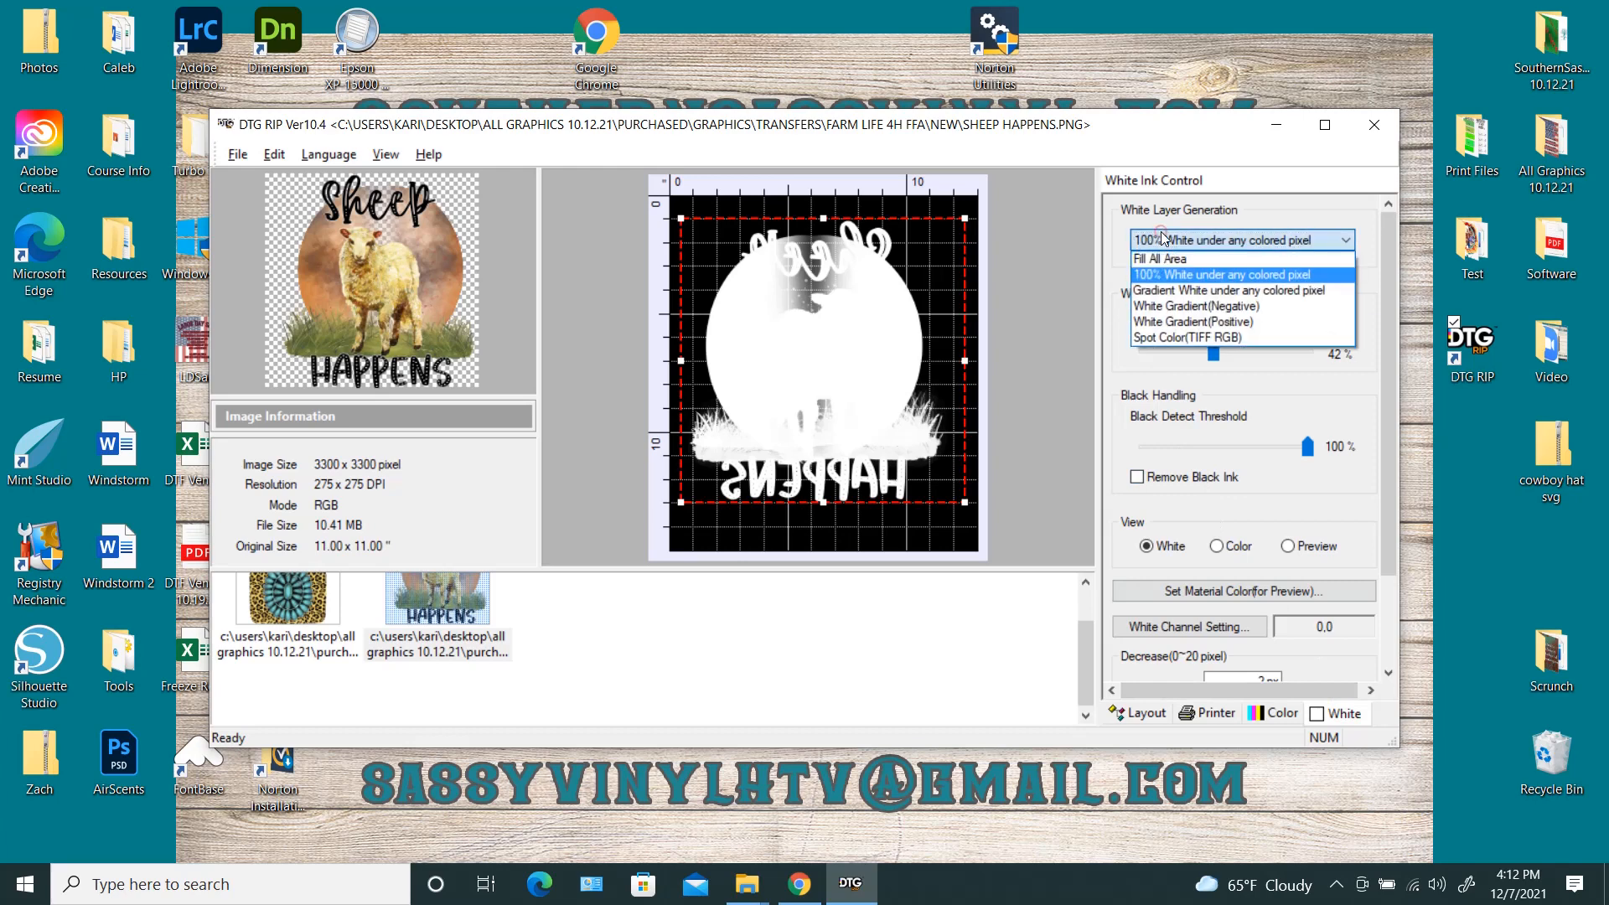
left_click(1186, 292)
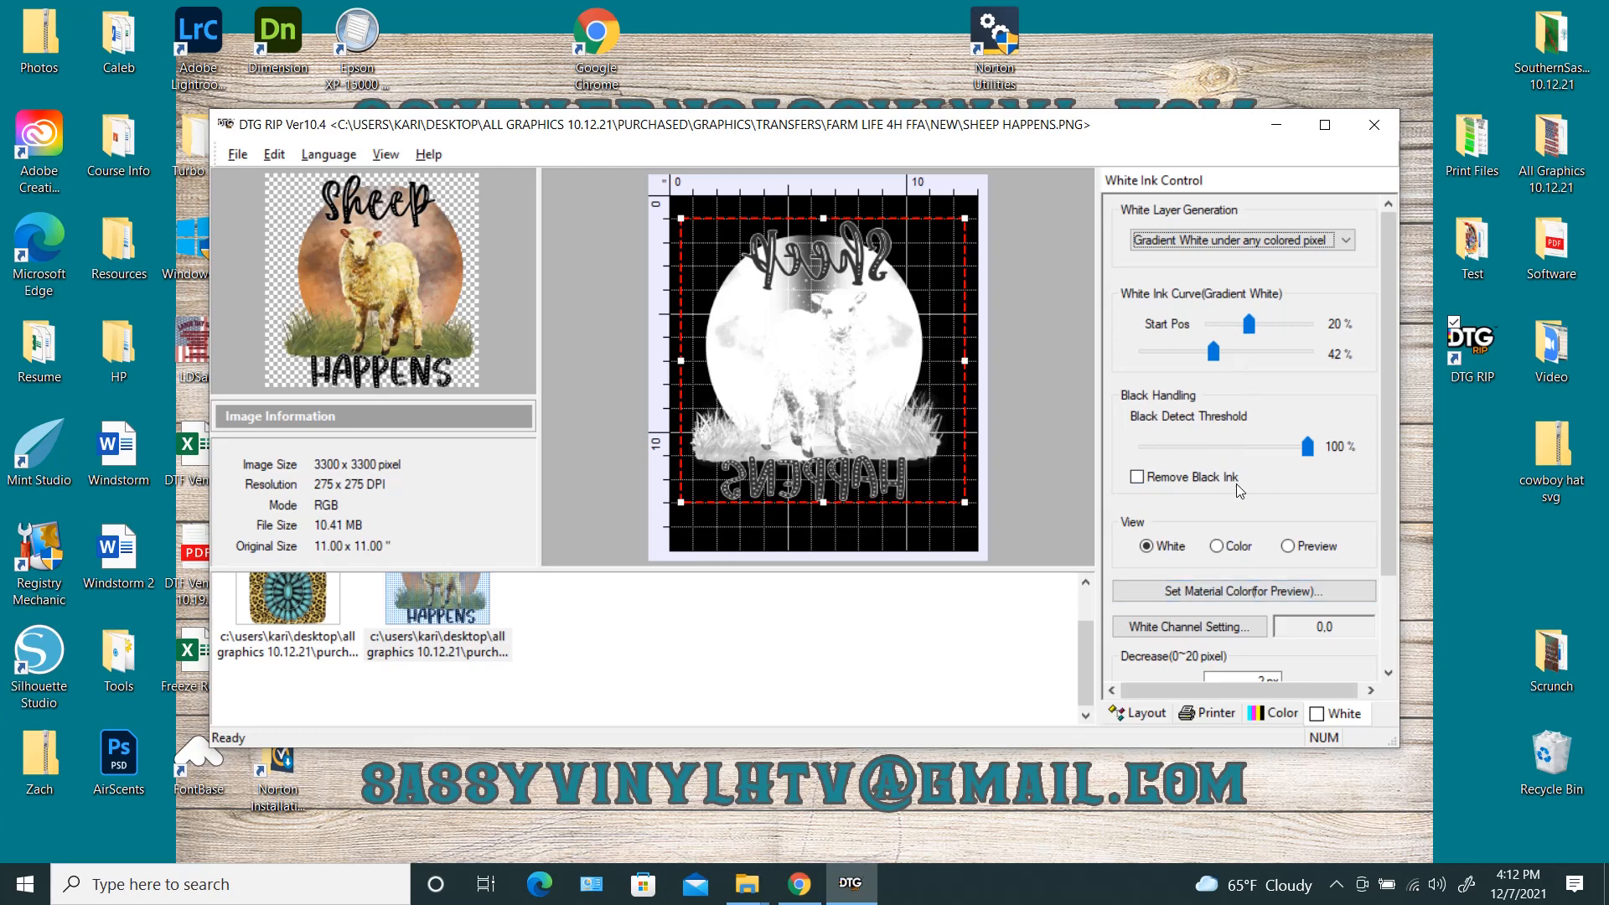
left_click(1220, 243)
left_click(1213, 274)
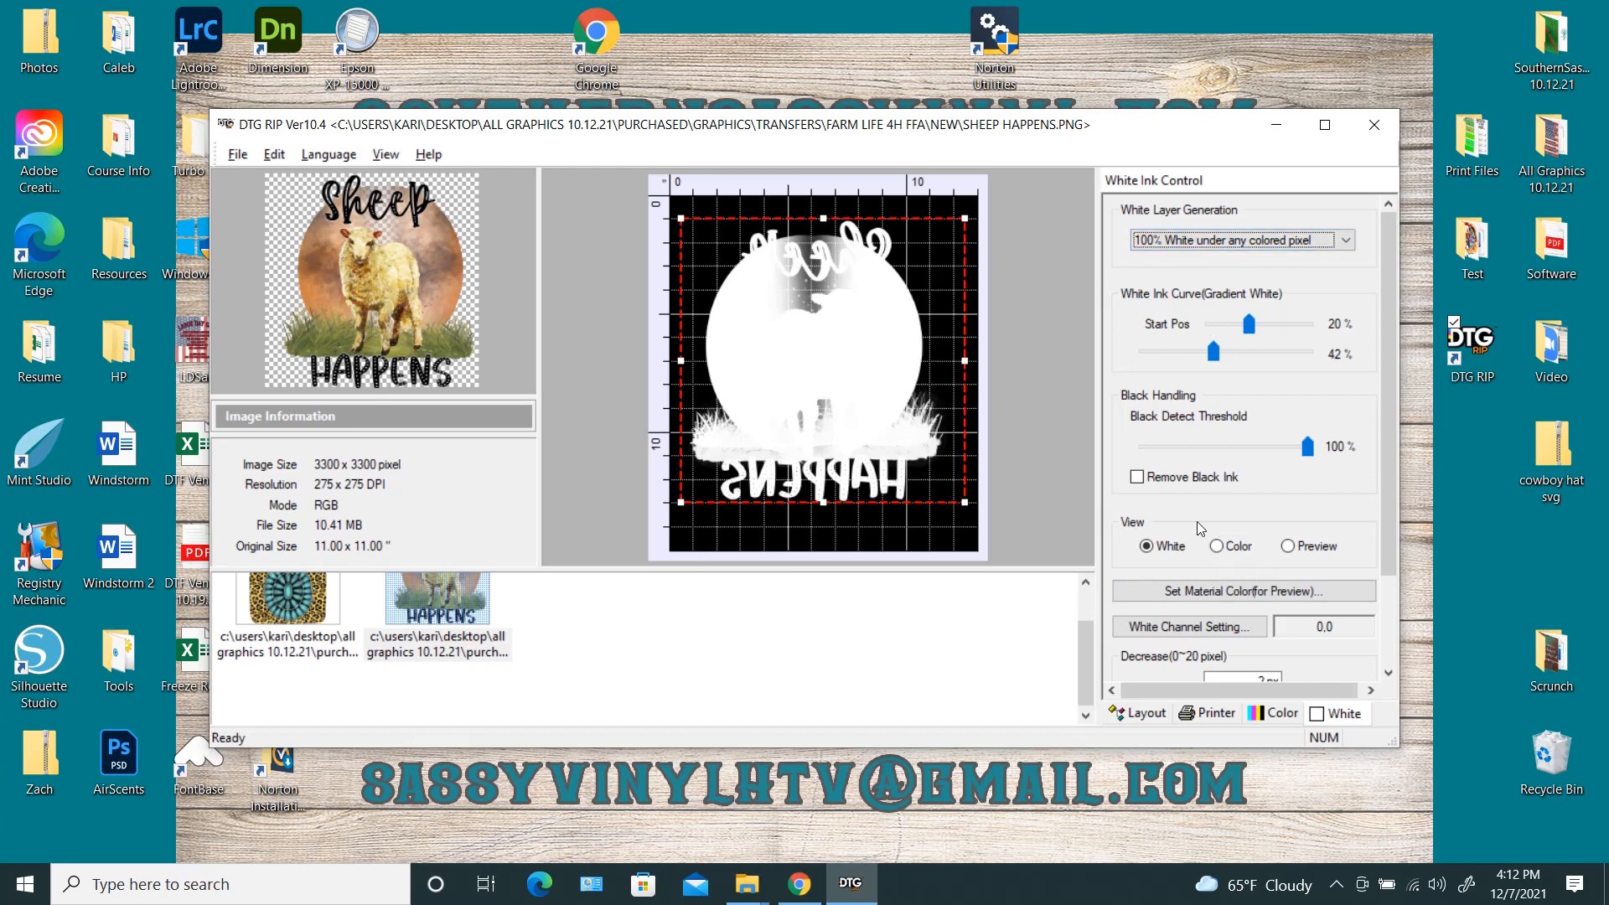
left_click(1212, 549)
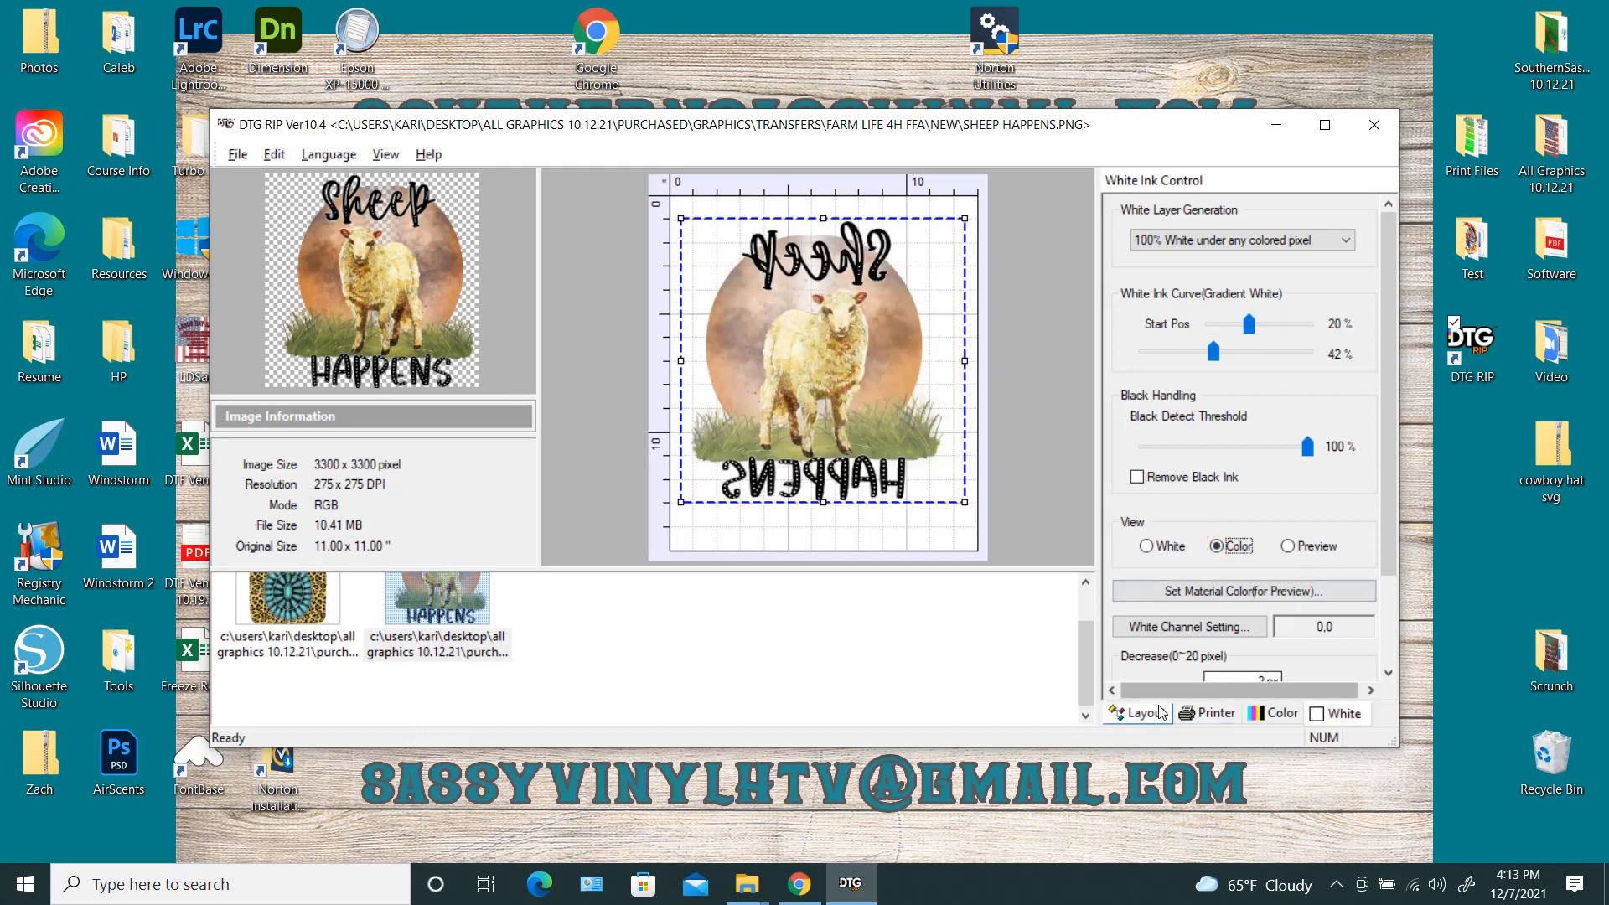
Step: Review the sheep design's layout, printer and color management settings
left_click(1156, 713)
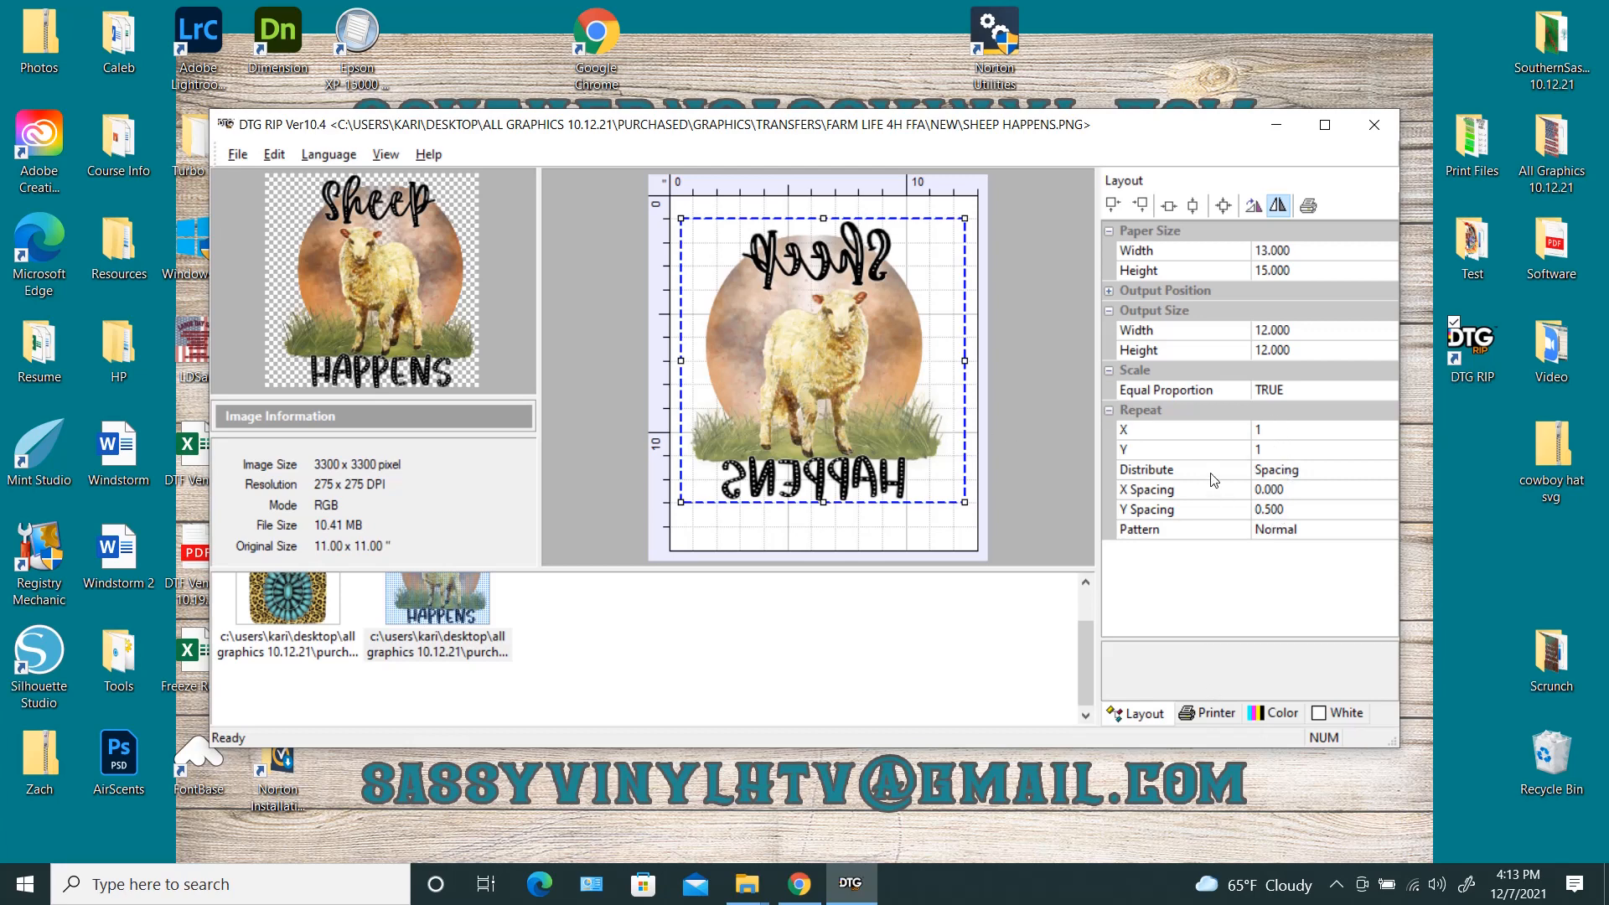
left_click(1209, 715)
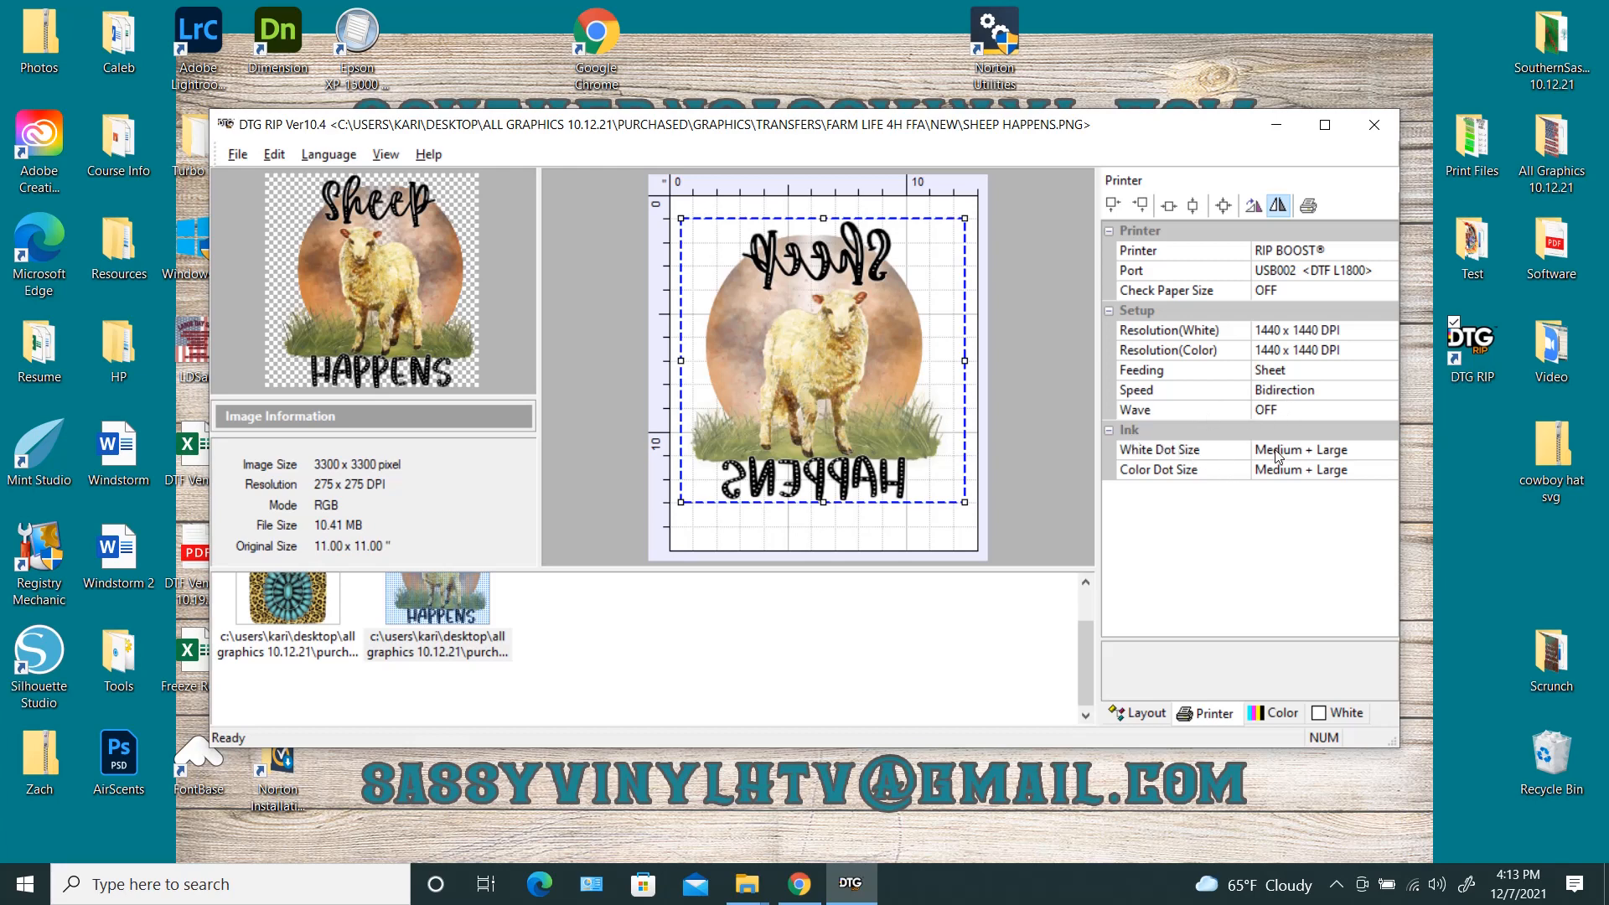
left_click(1274, 714)
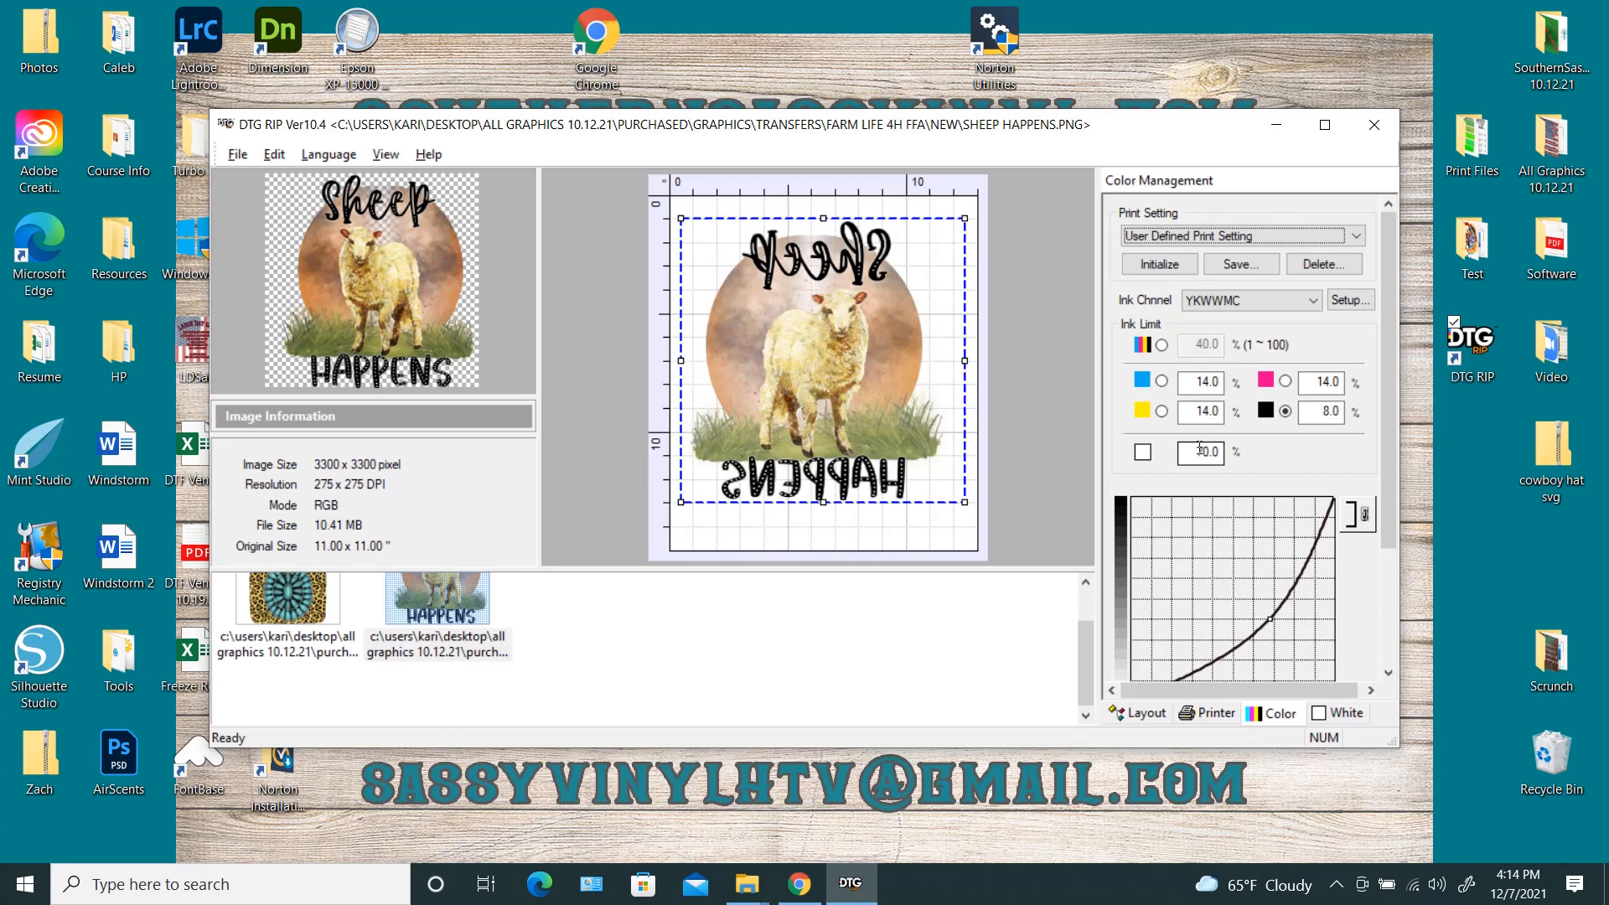
Step: Compare the sheep design's preview, color and white layer views in the white ink settings
left_click(1341, 713)
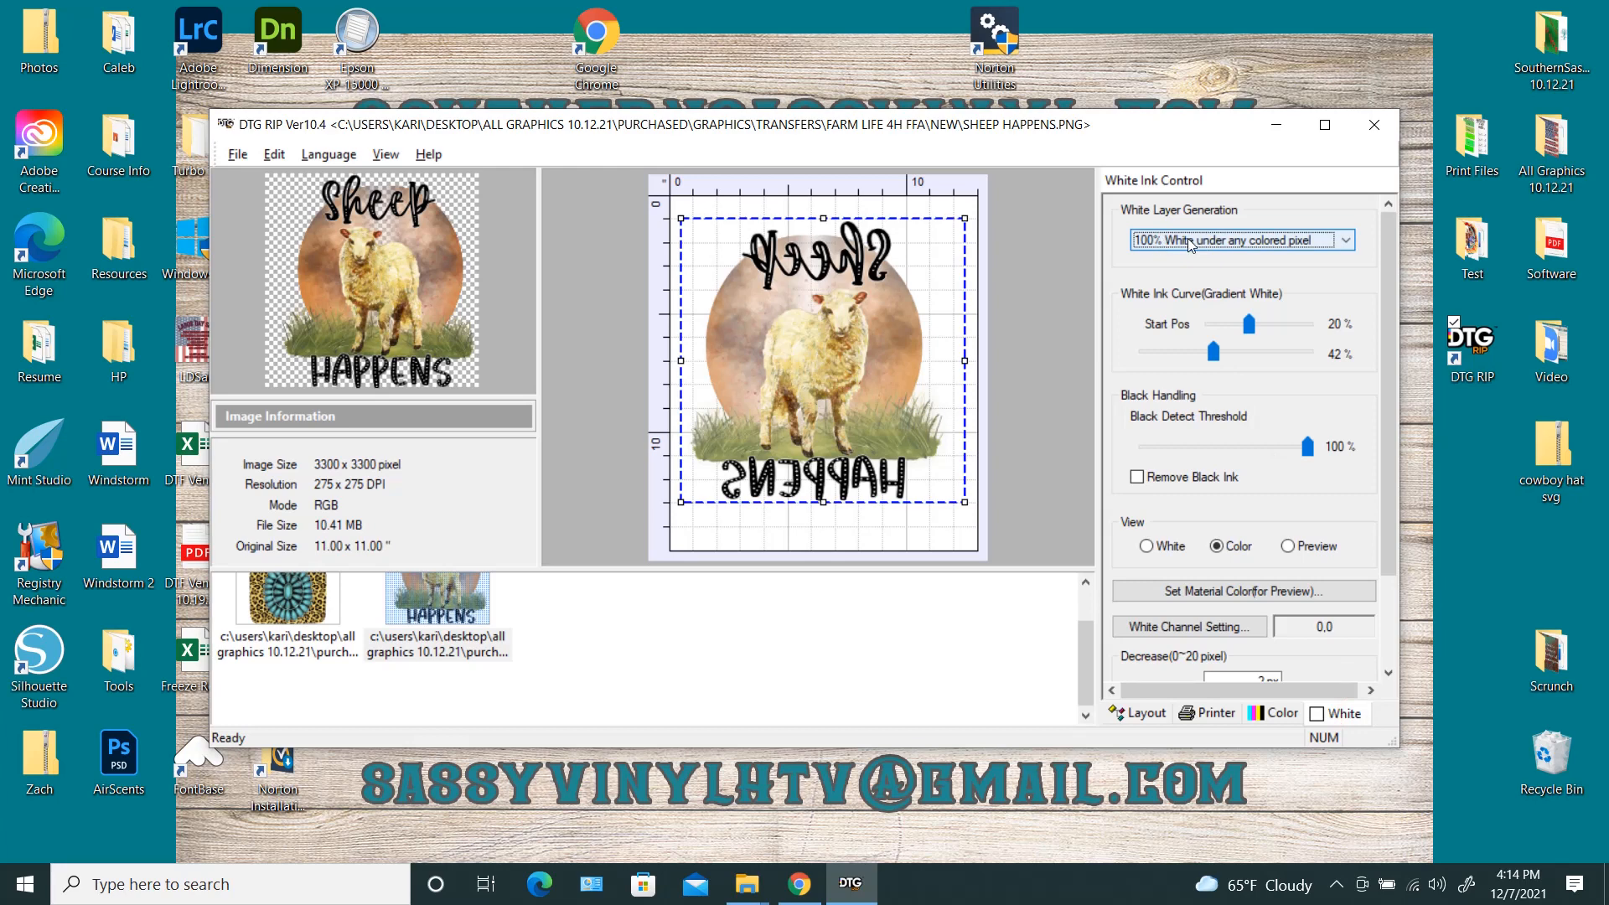
left_click(1289, 547)
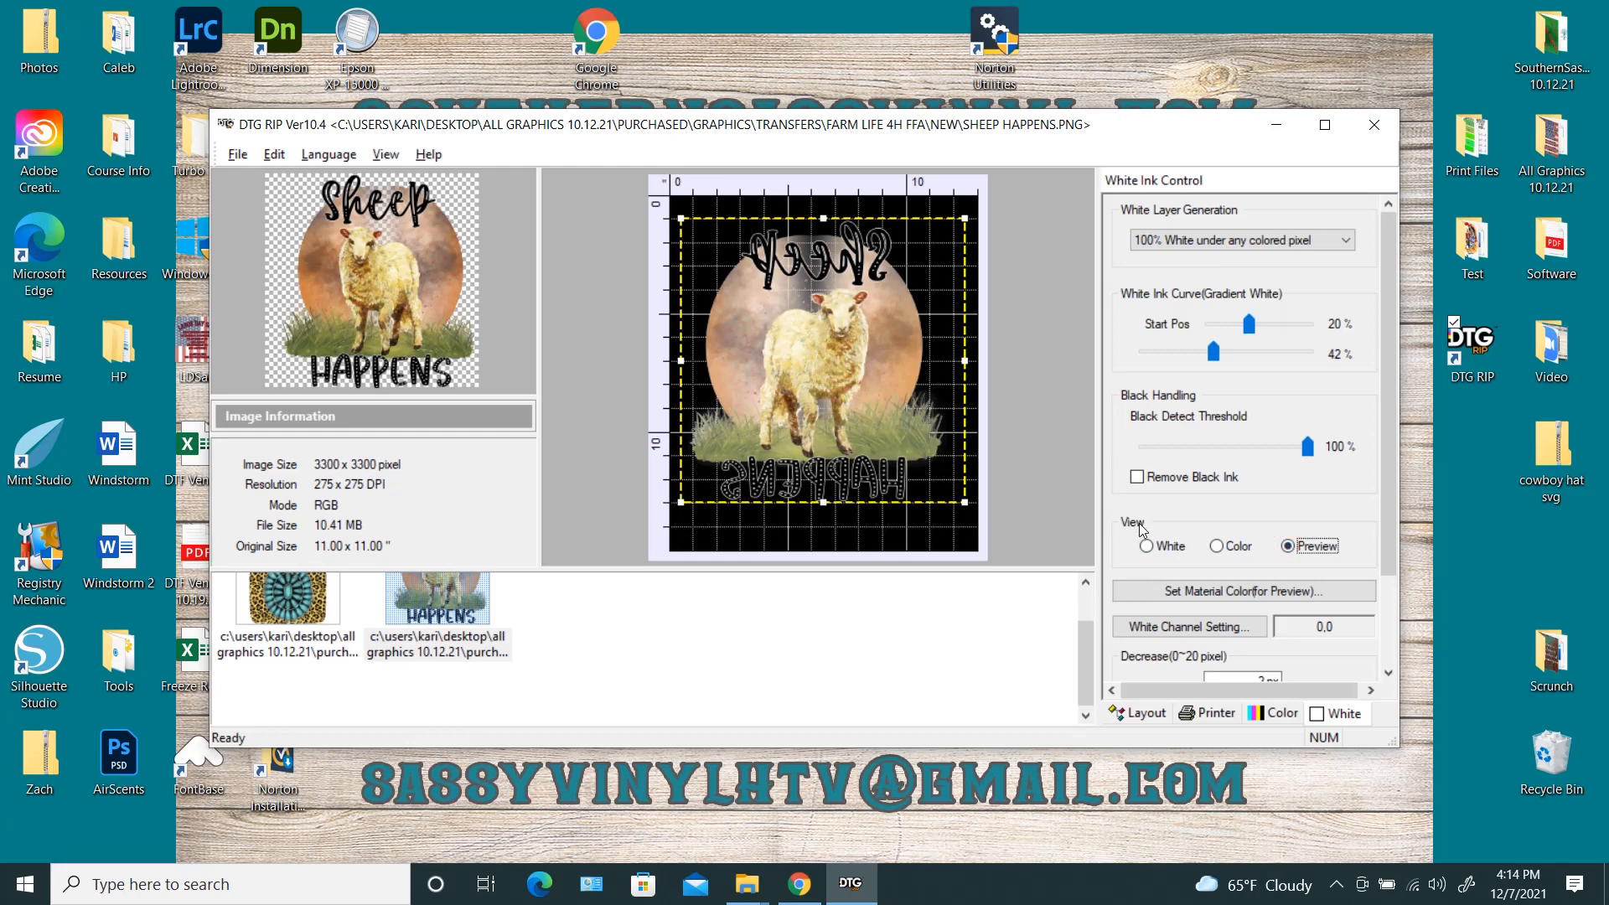
left_click(1220, 546)
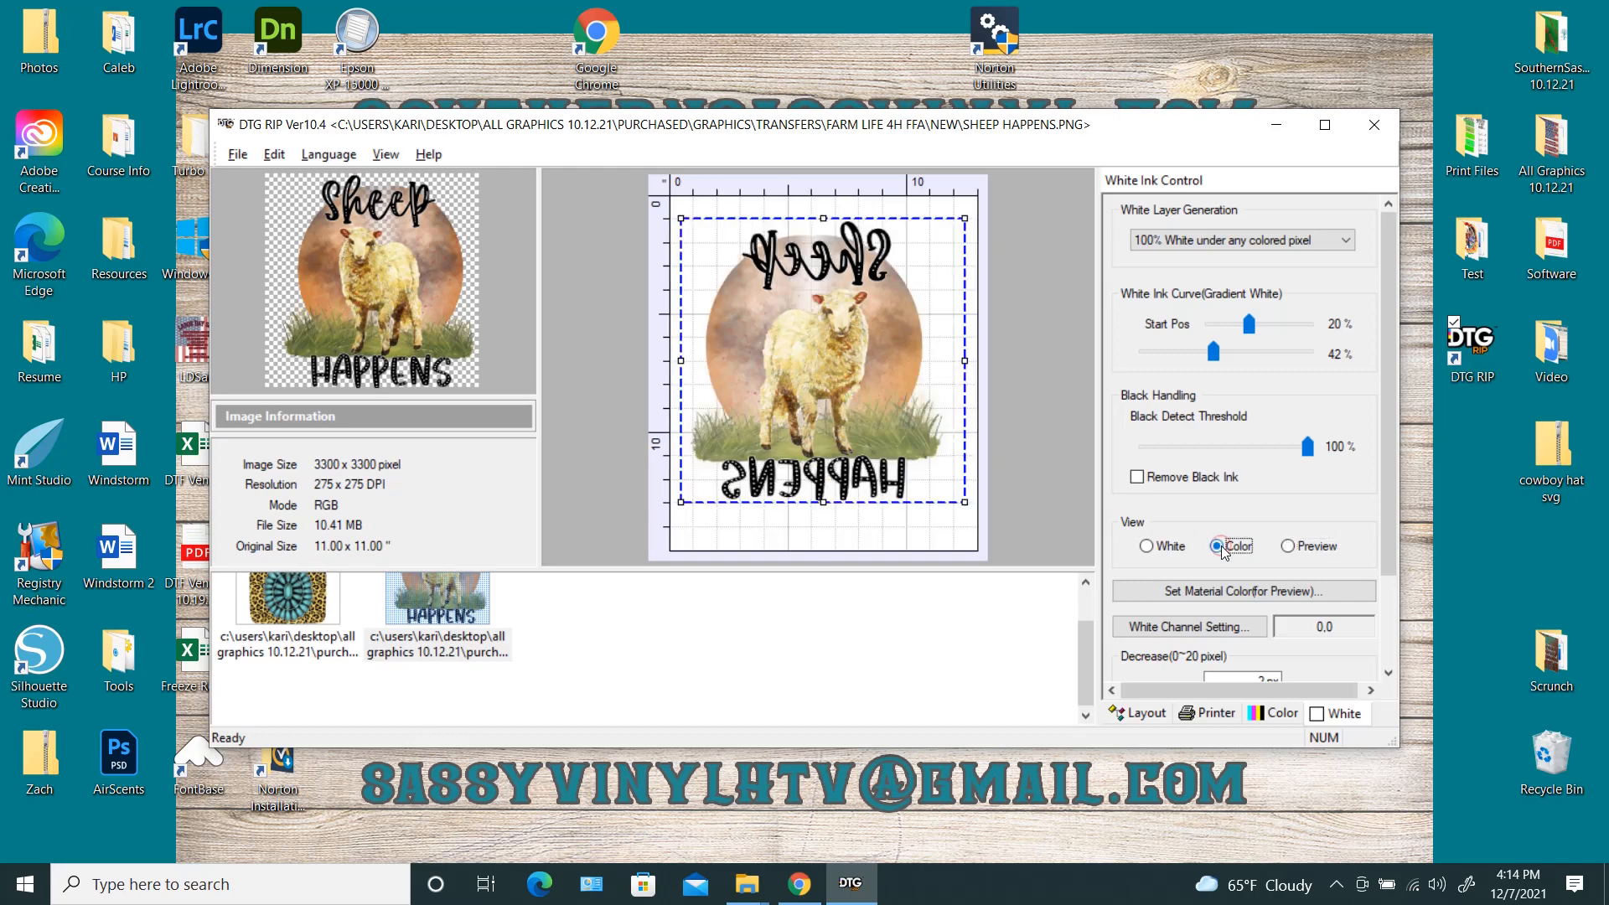
left_click(1146, 545)
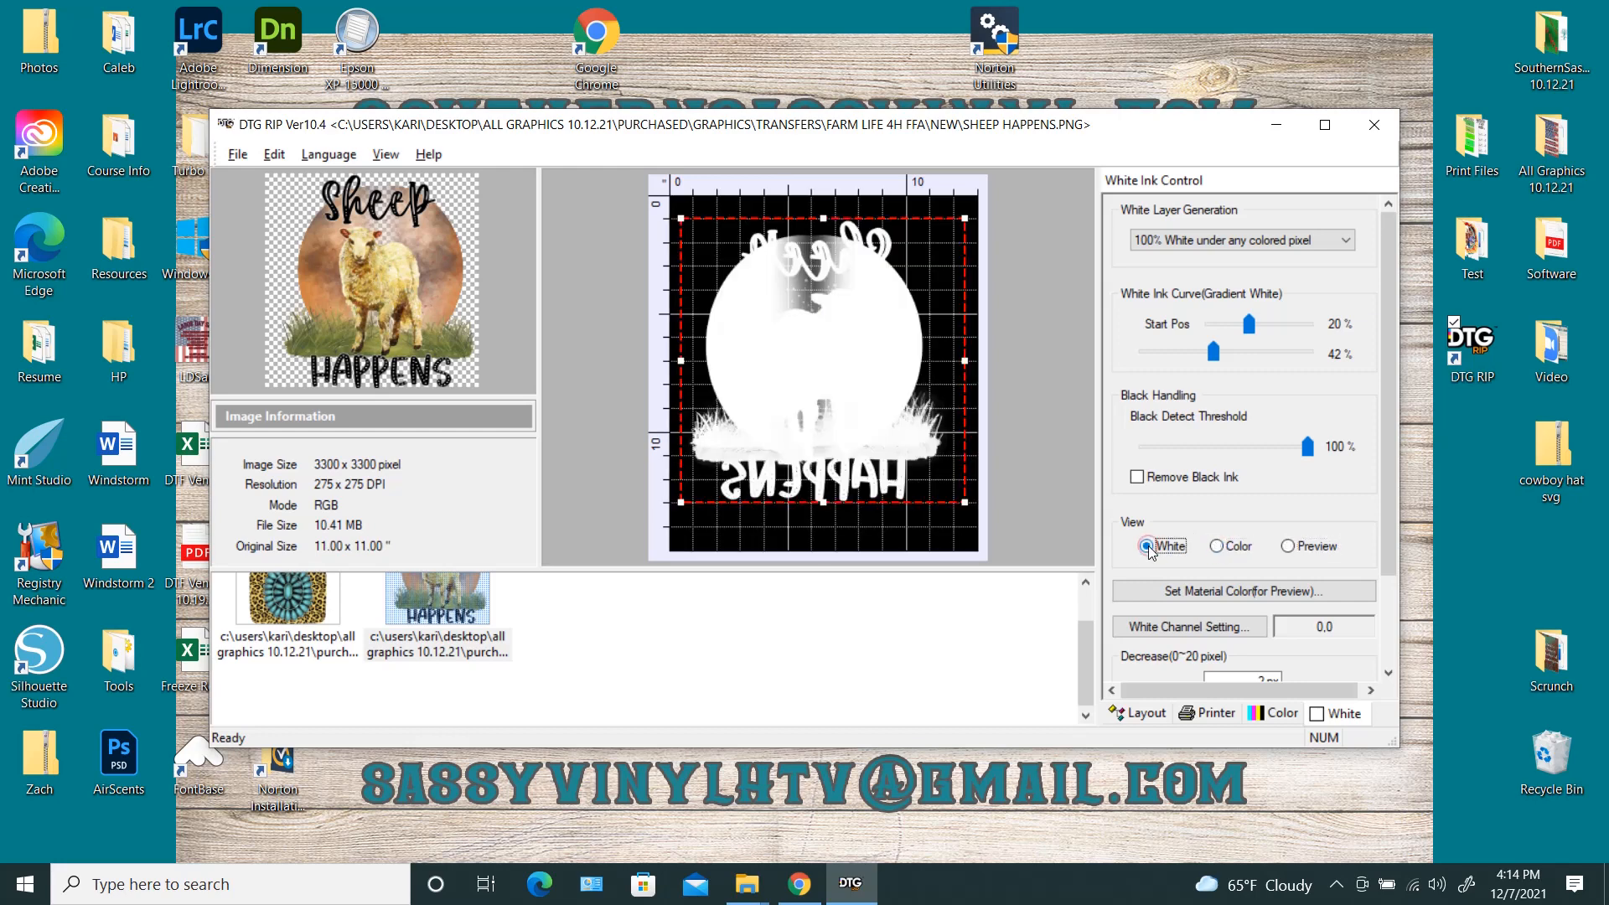
left_click(1217, 547)
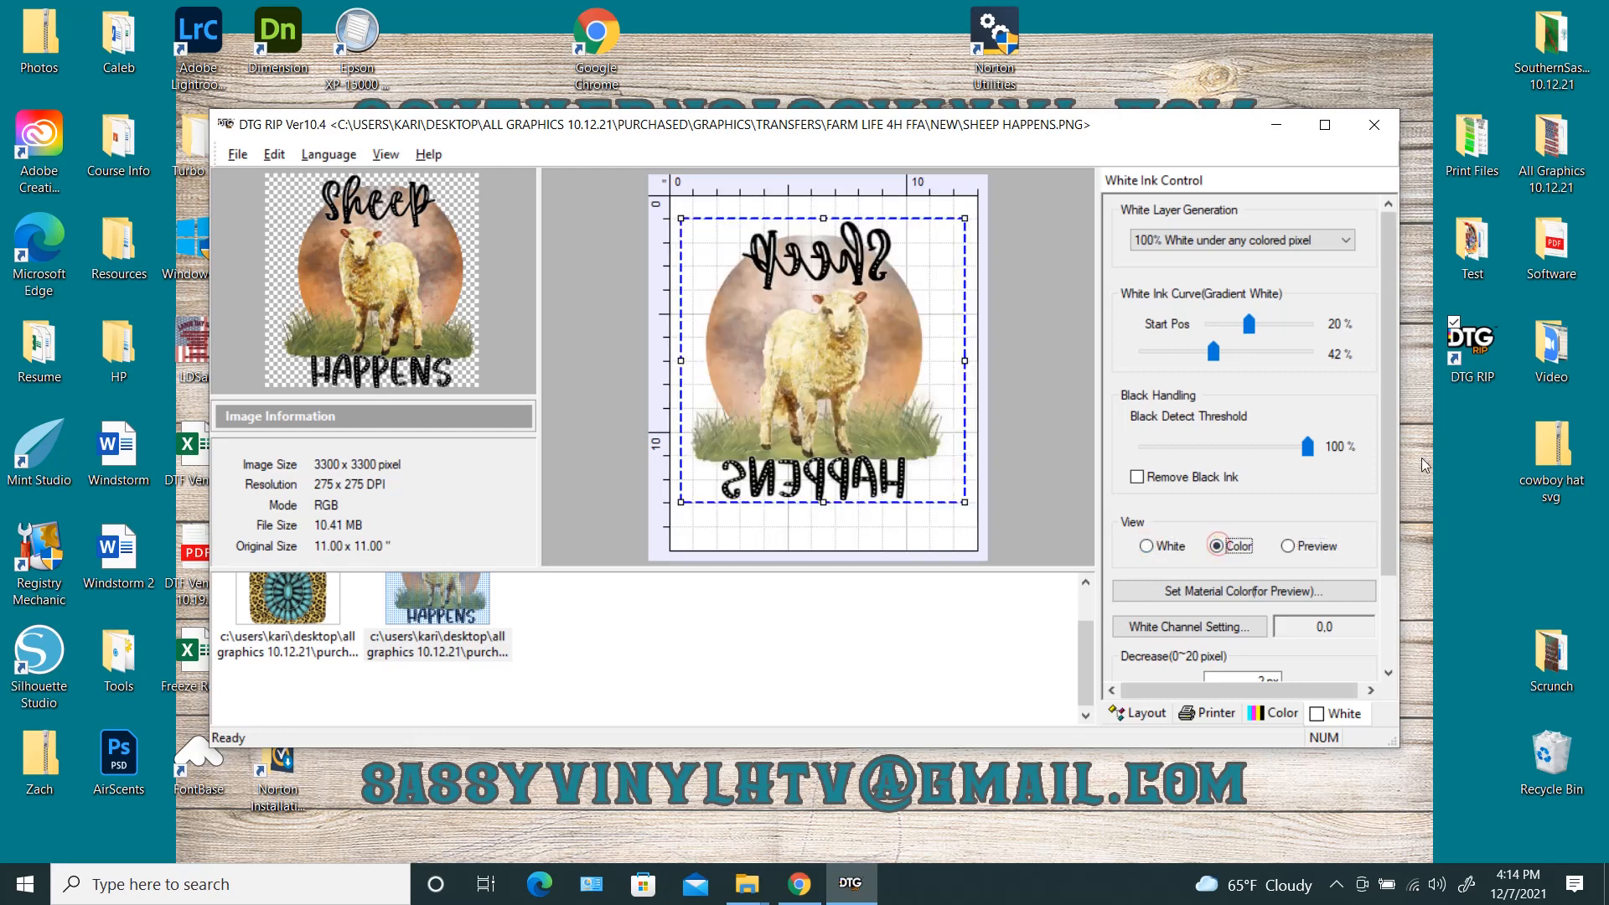
Step: Set the material color for the preview to bright pink (red 255, green 0, blue 128) and preview the sheep design on it
left_click_drag(1387, 450, 1391, 571)
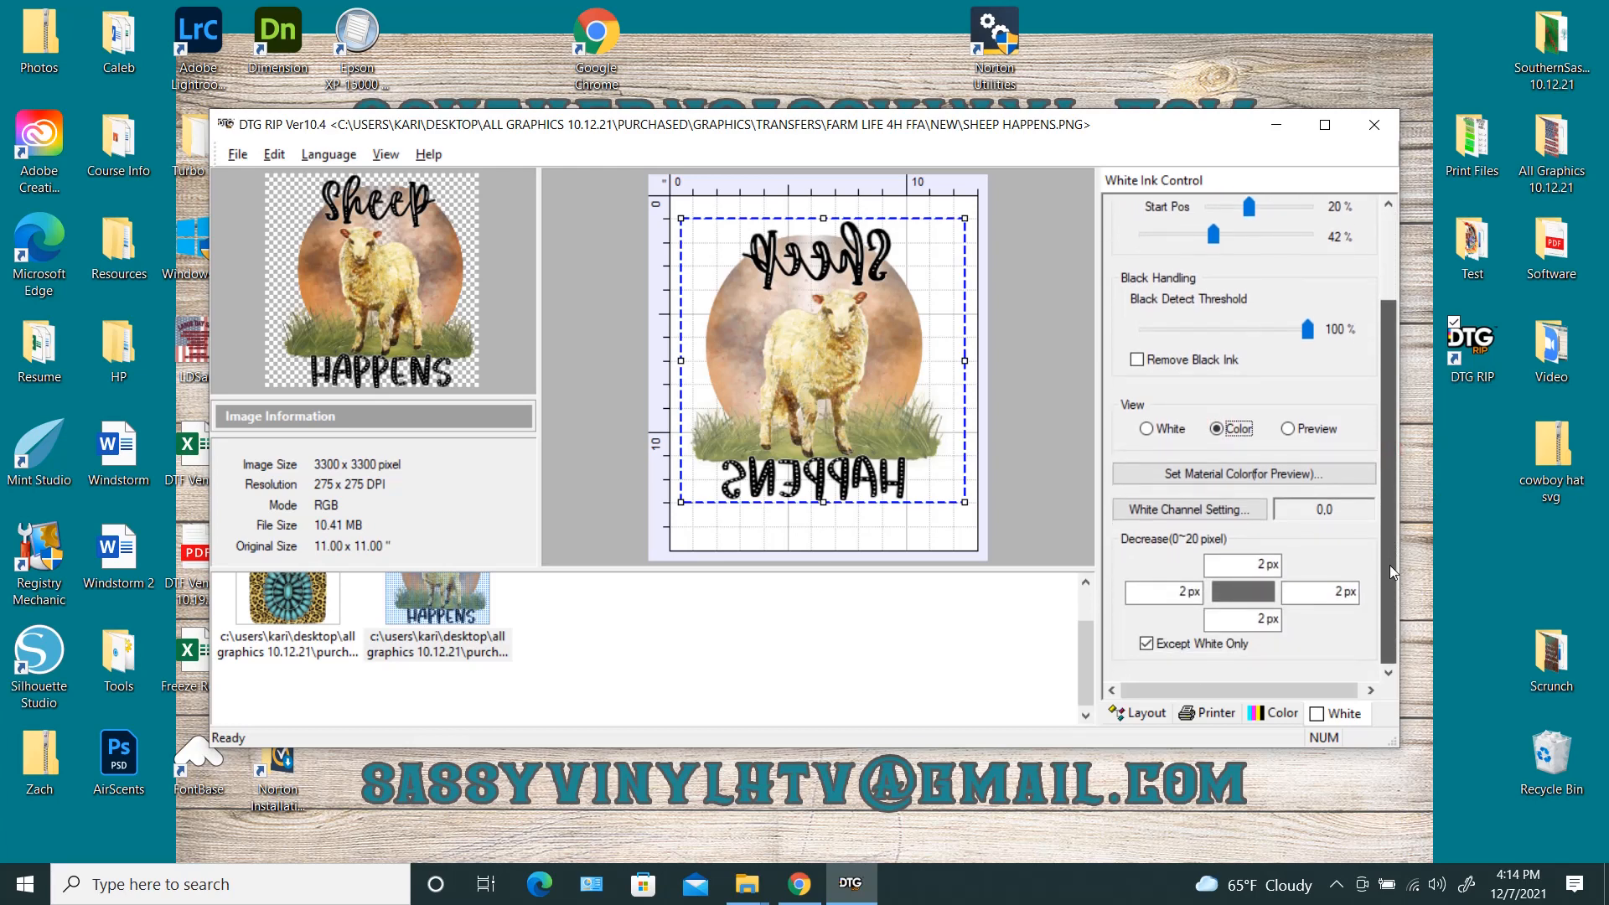
left_click(1212, 471)
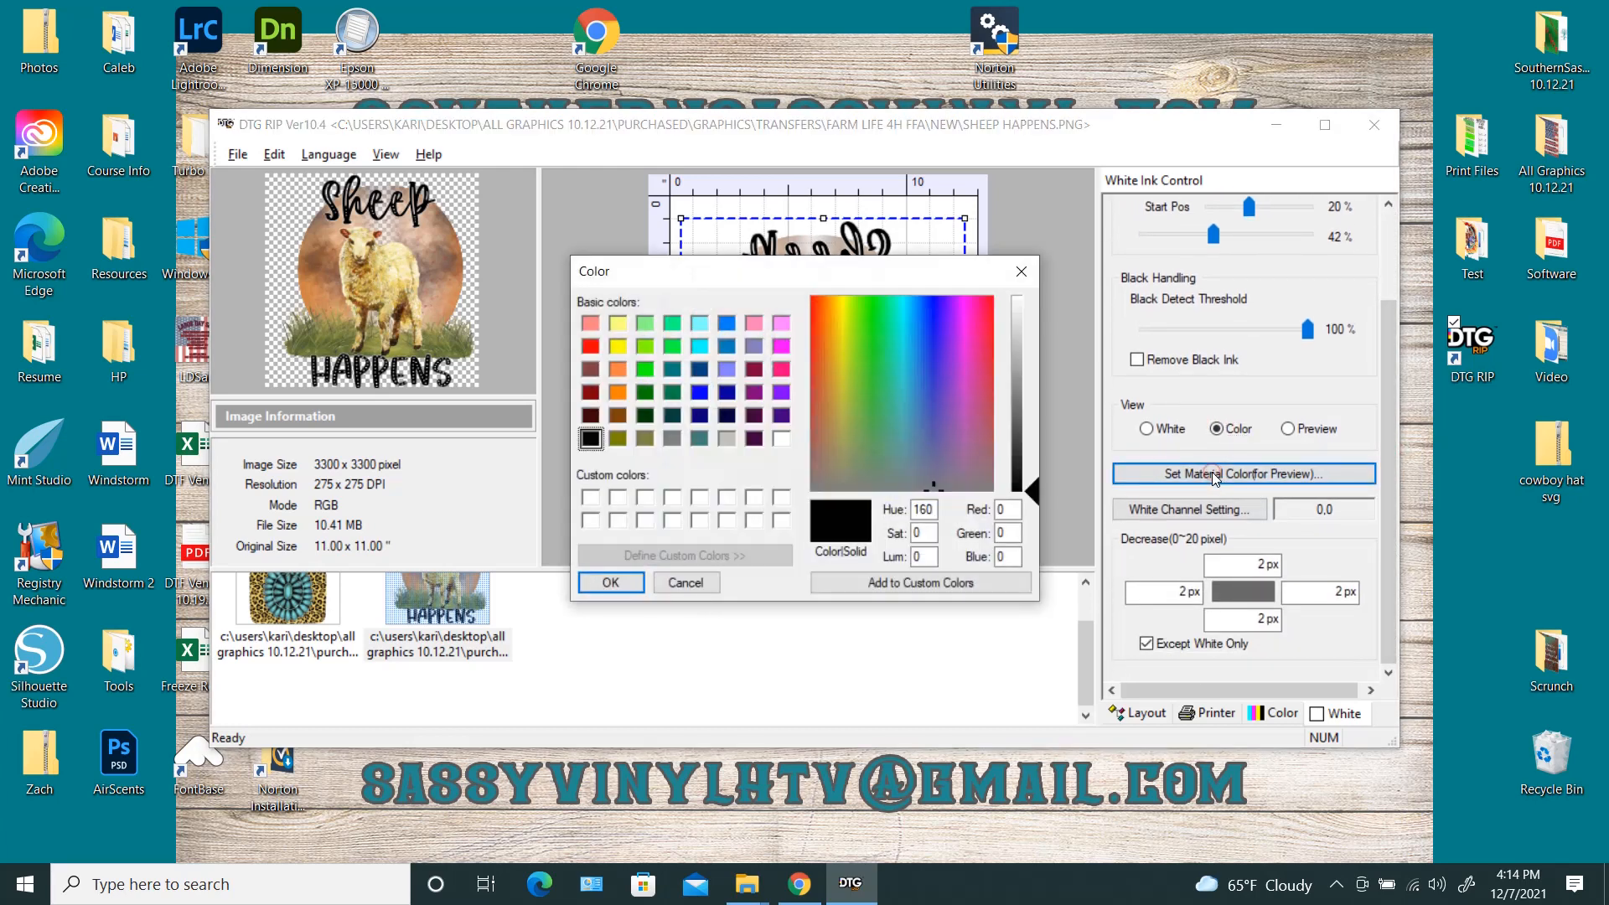
left_click(785, 373)
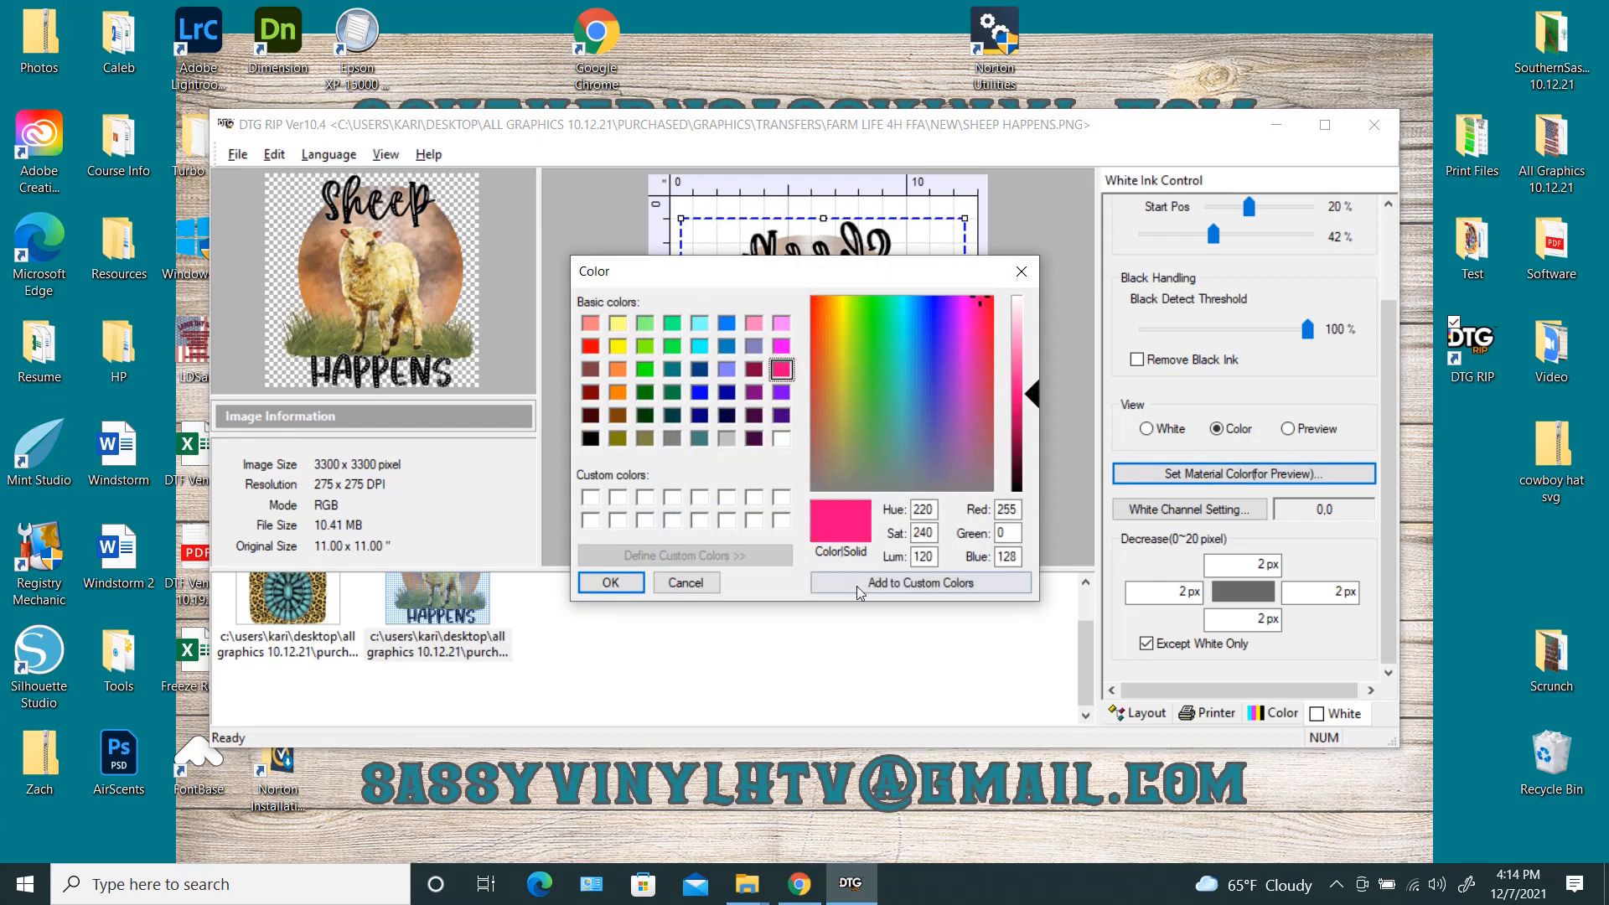
left_click(624, 584)
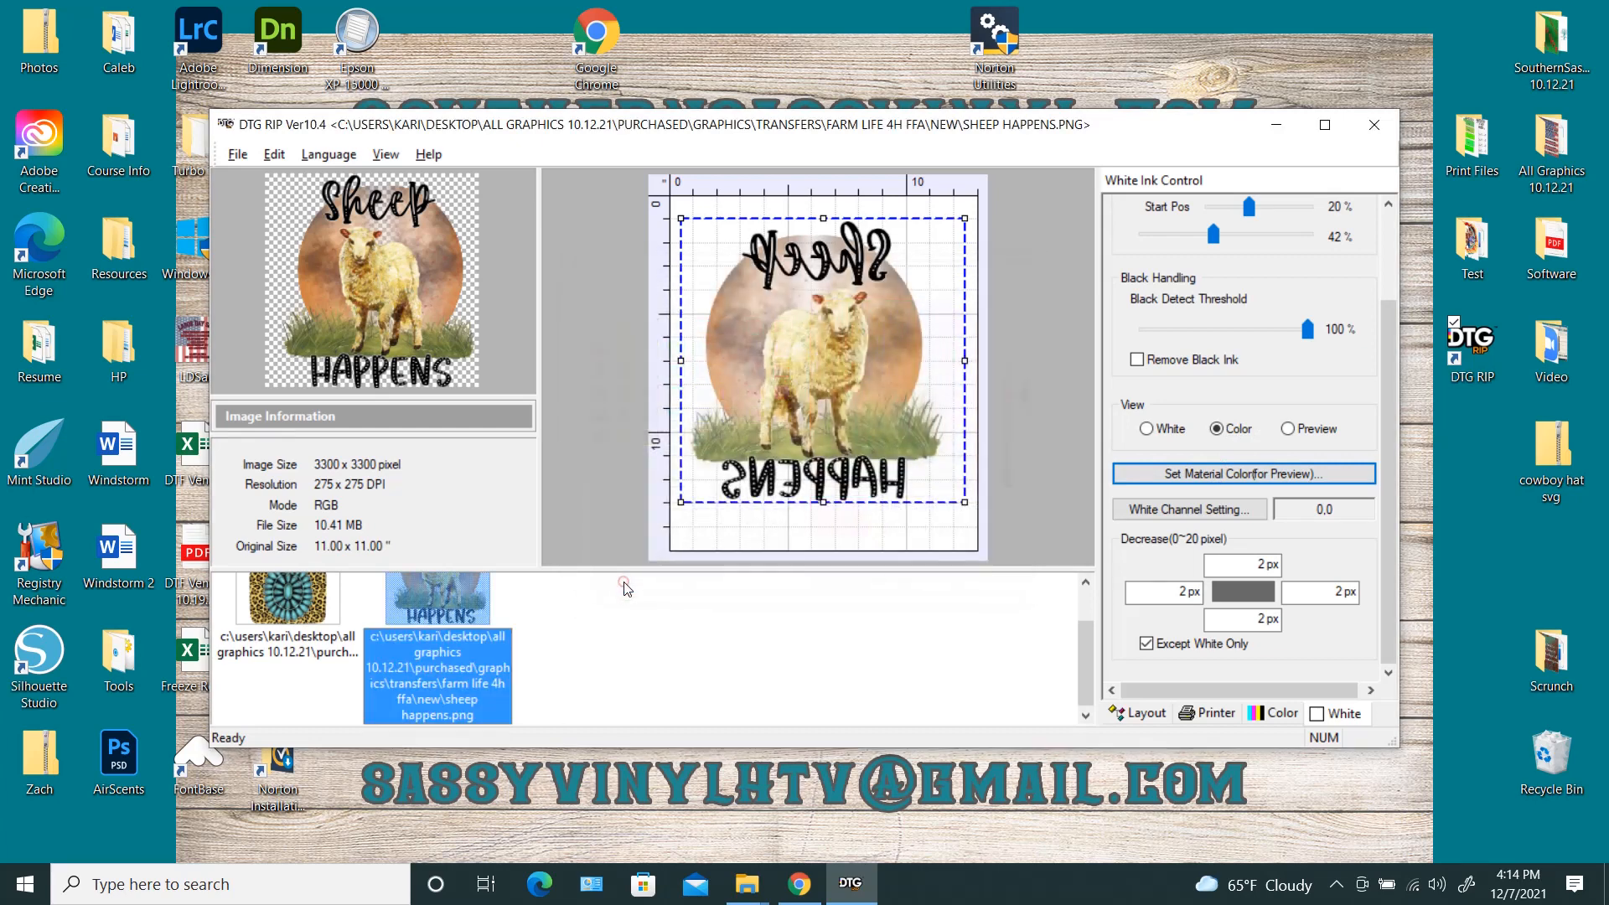
left_click(1287, 429)
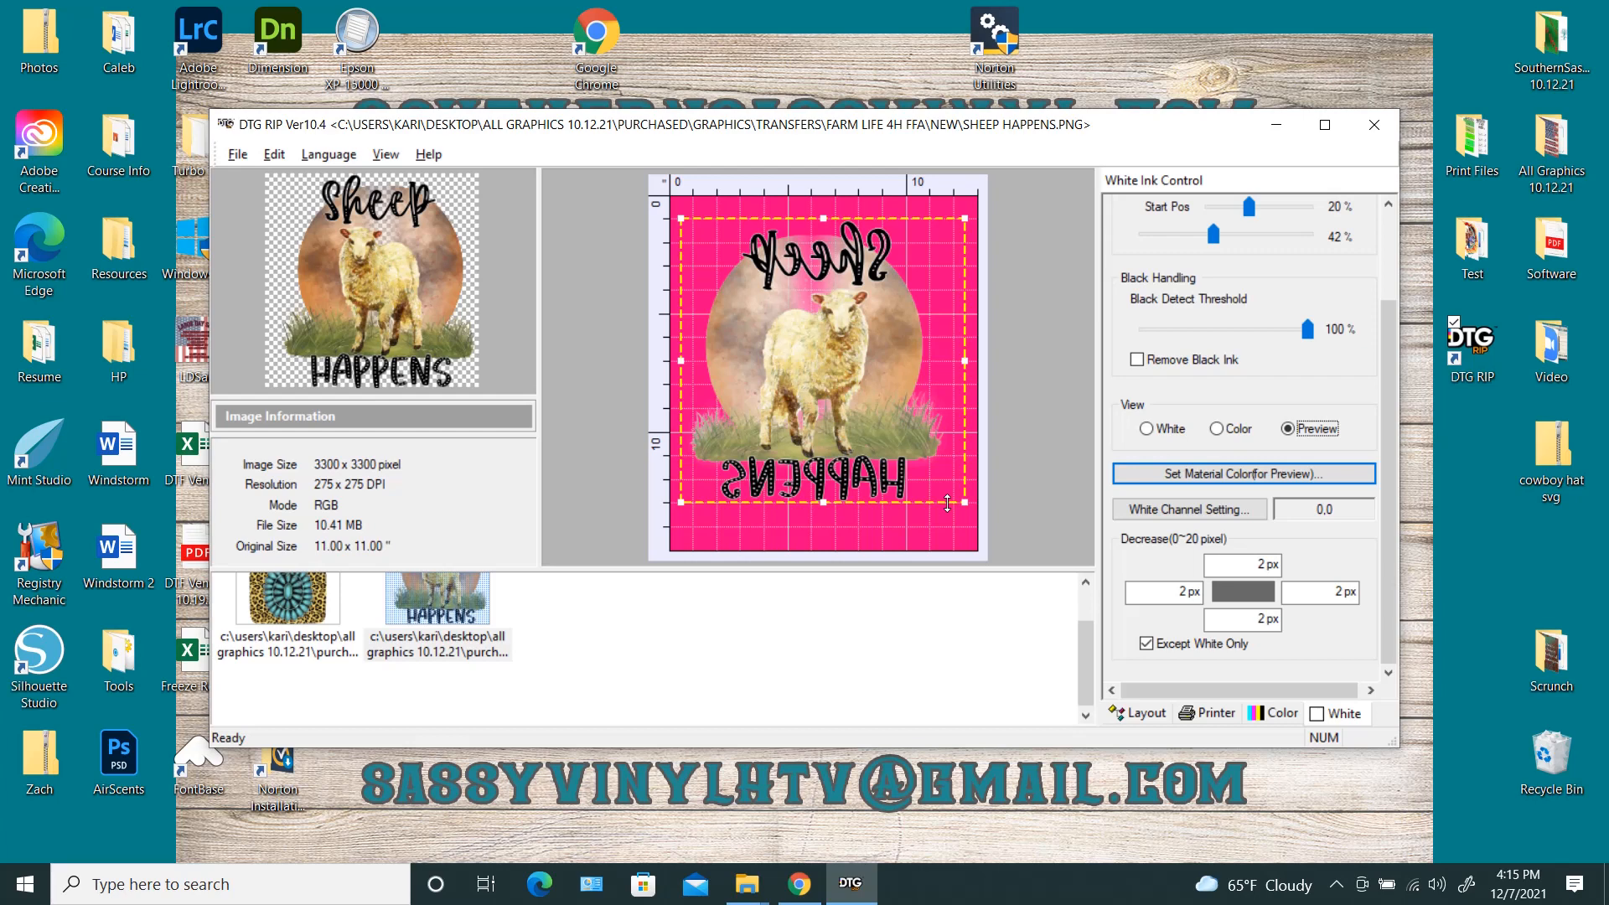
Step: Show the sheep design in Color view and accept white channels 1 and 2 in its white channel setting
left_click(1215, 432)
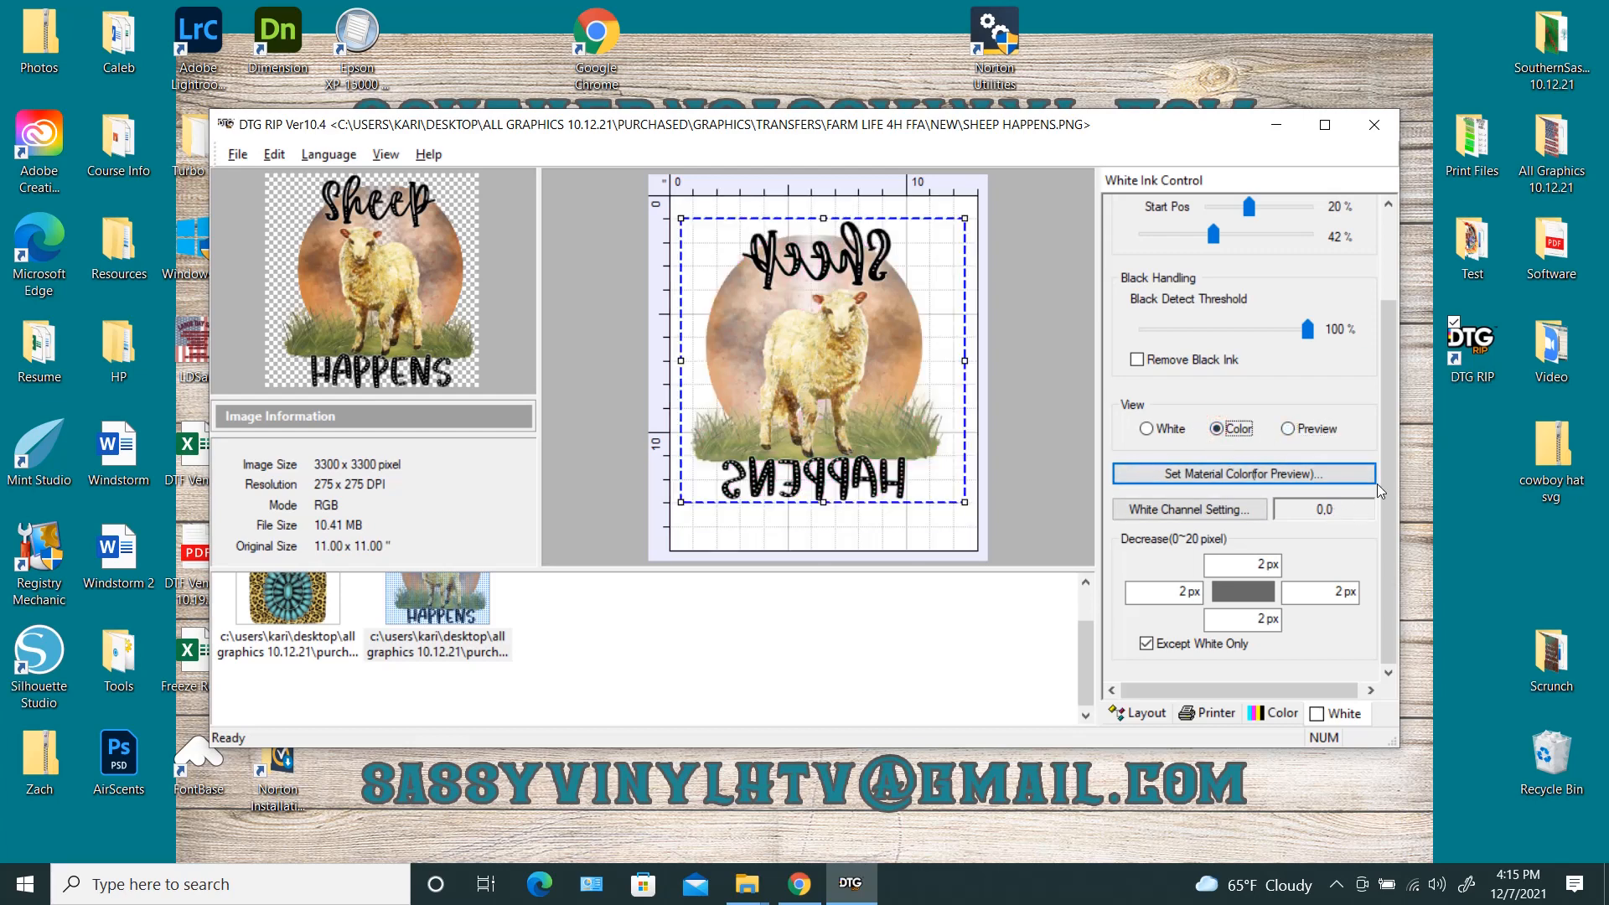
left_click(1190, 509)
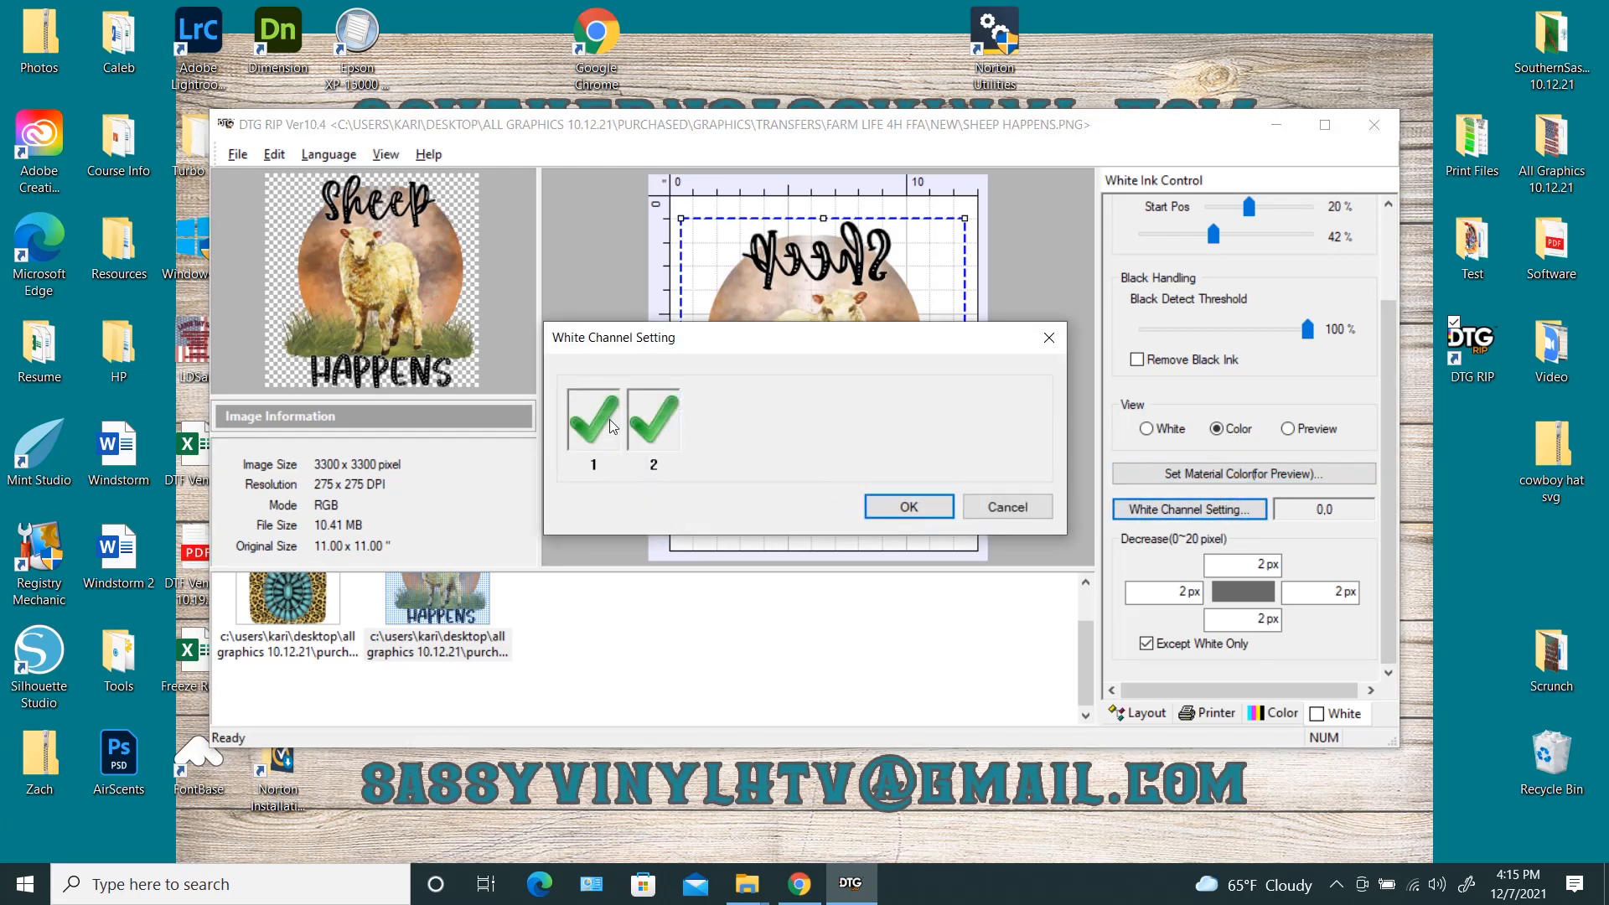
left_click(905, 503)
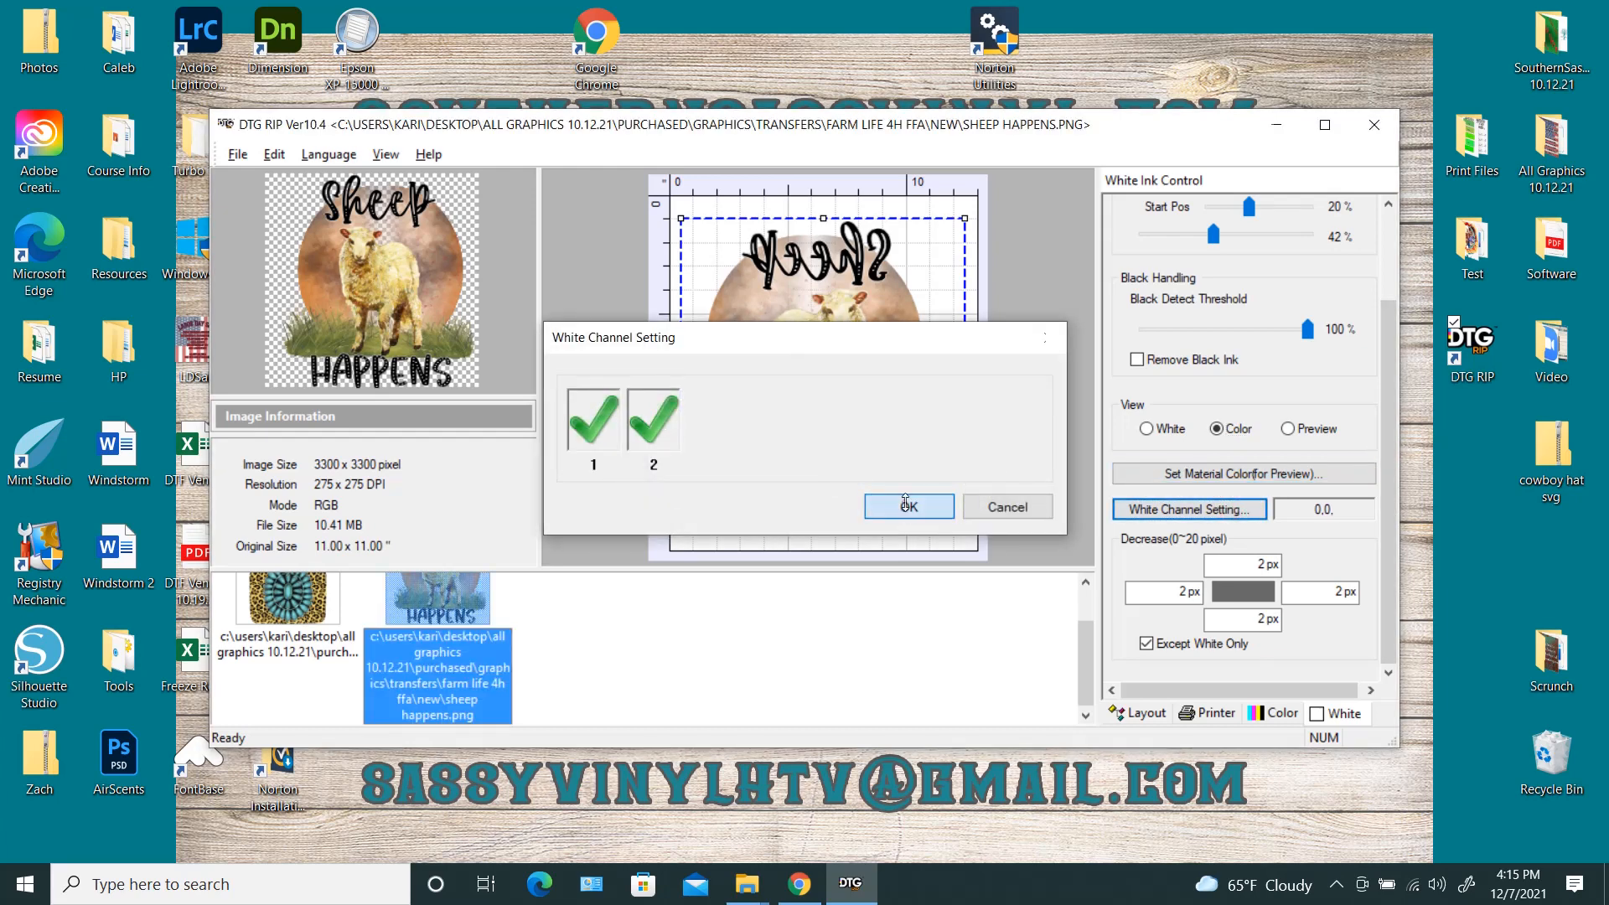
left_click(1386, 486)
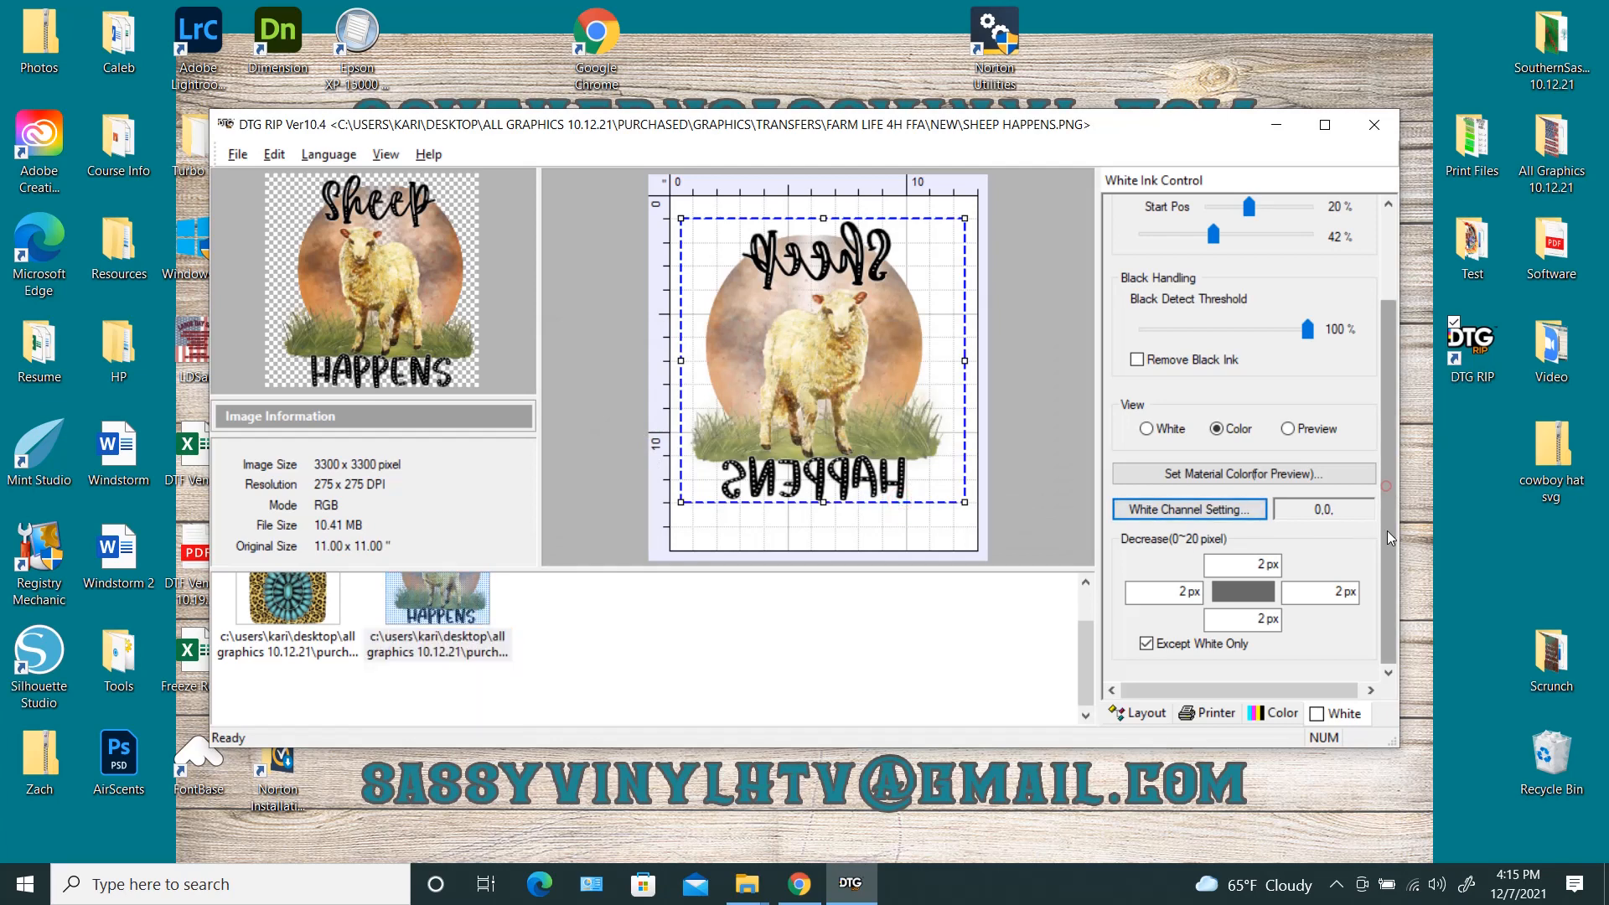
Step: Set all four Decrease values of the sheep design's white layer to 1 px
double_click(1173, 590)
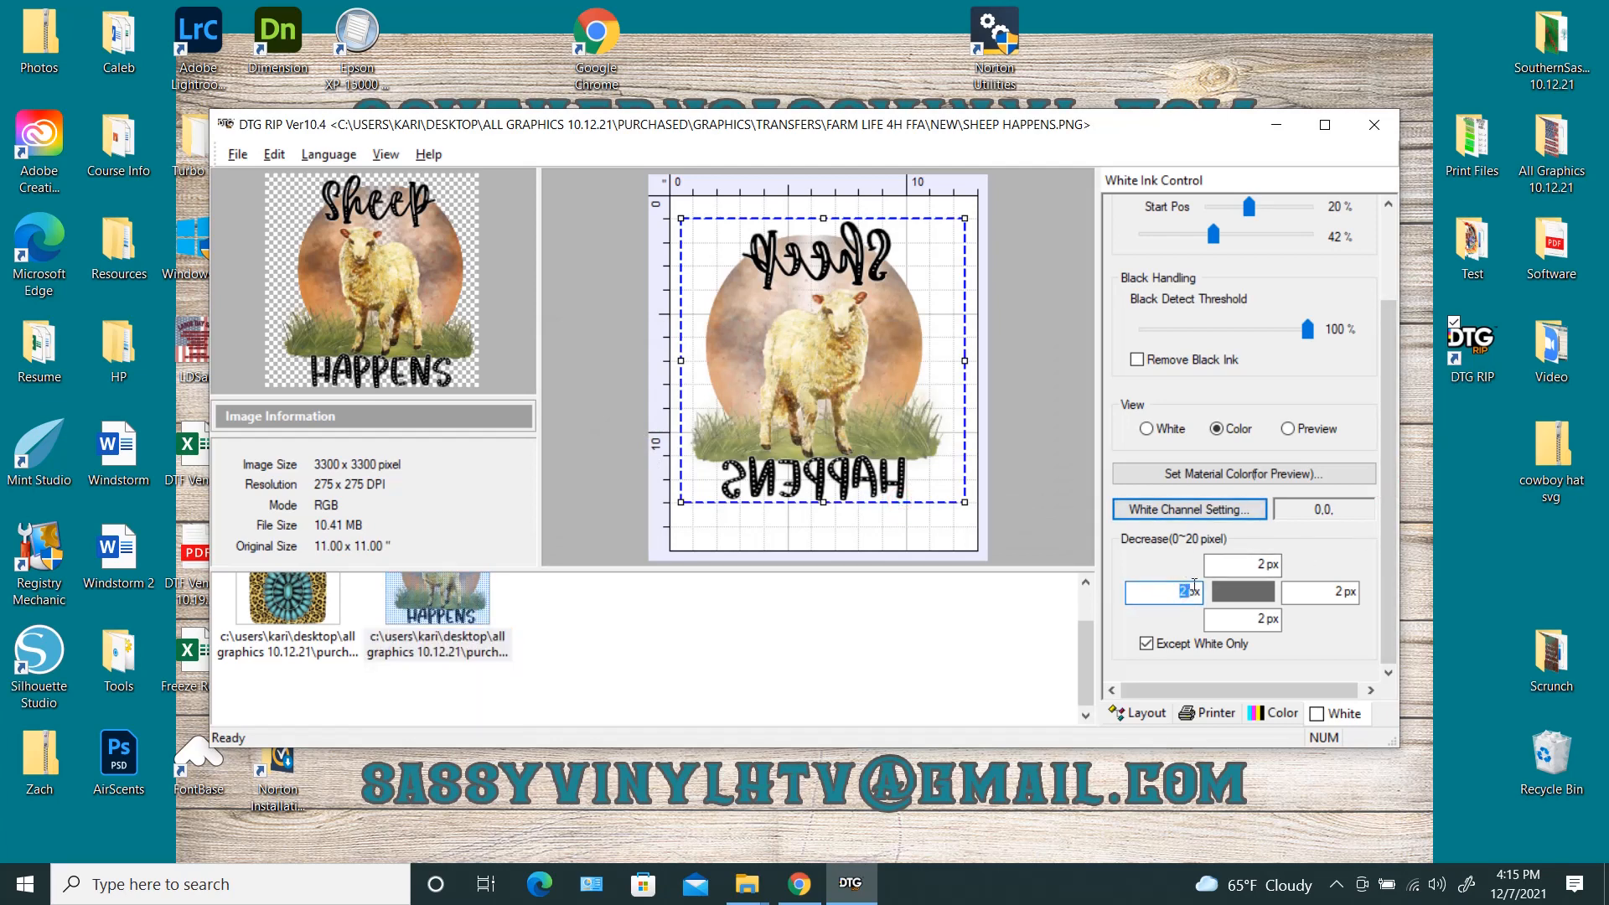
type("1")
key("Tab")
type("1")
key("Tab")
type("1")
key("Tab")
type("1")
key("Tab")
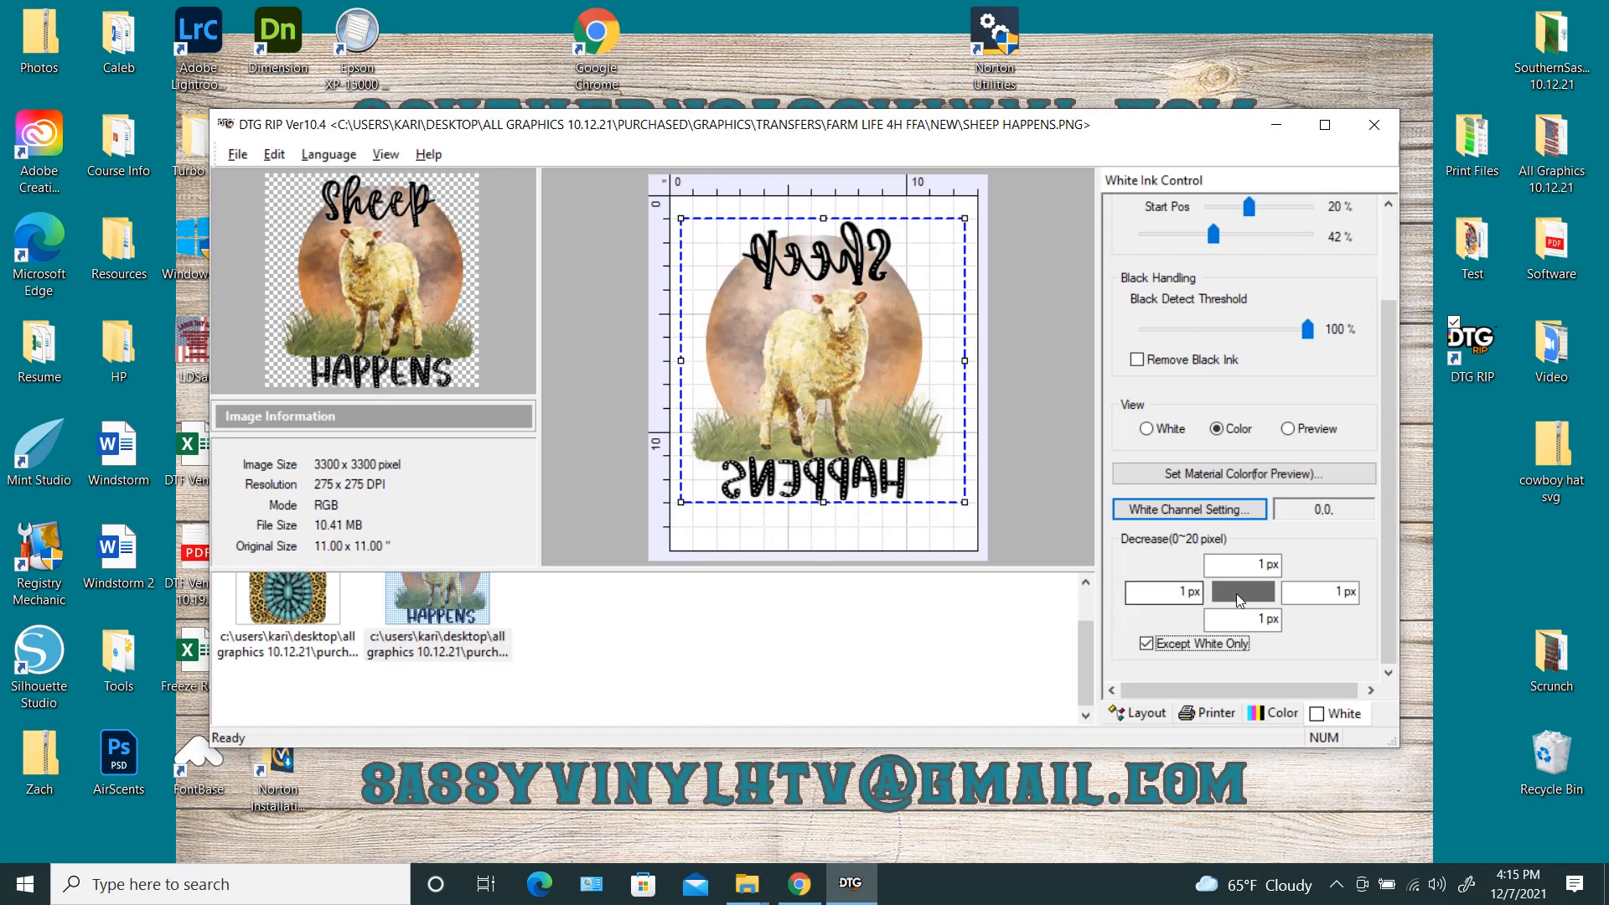
Step: Select the tagged design and set all four Decrease values of its white layer to 2 px
left_click(311, 602)
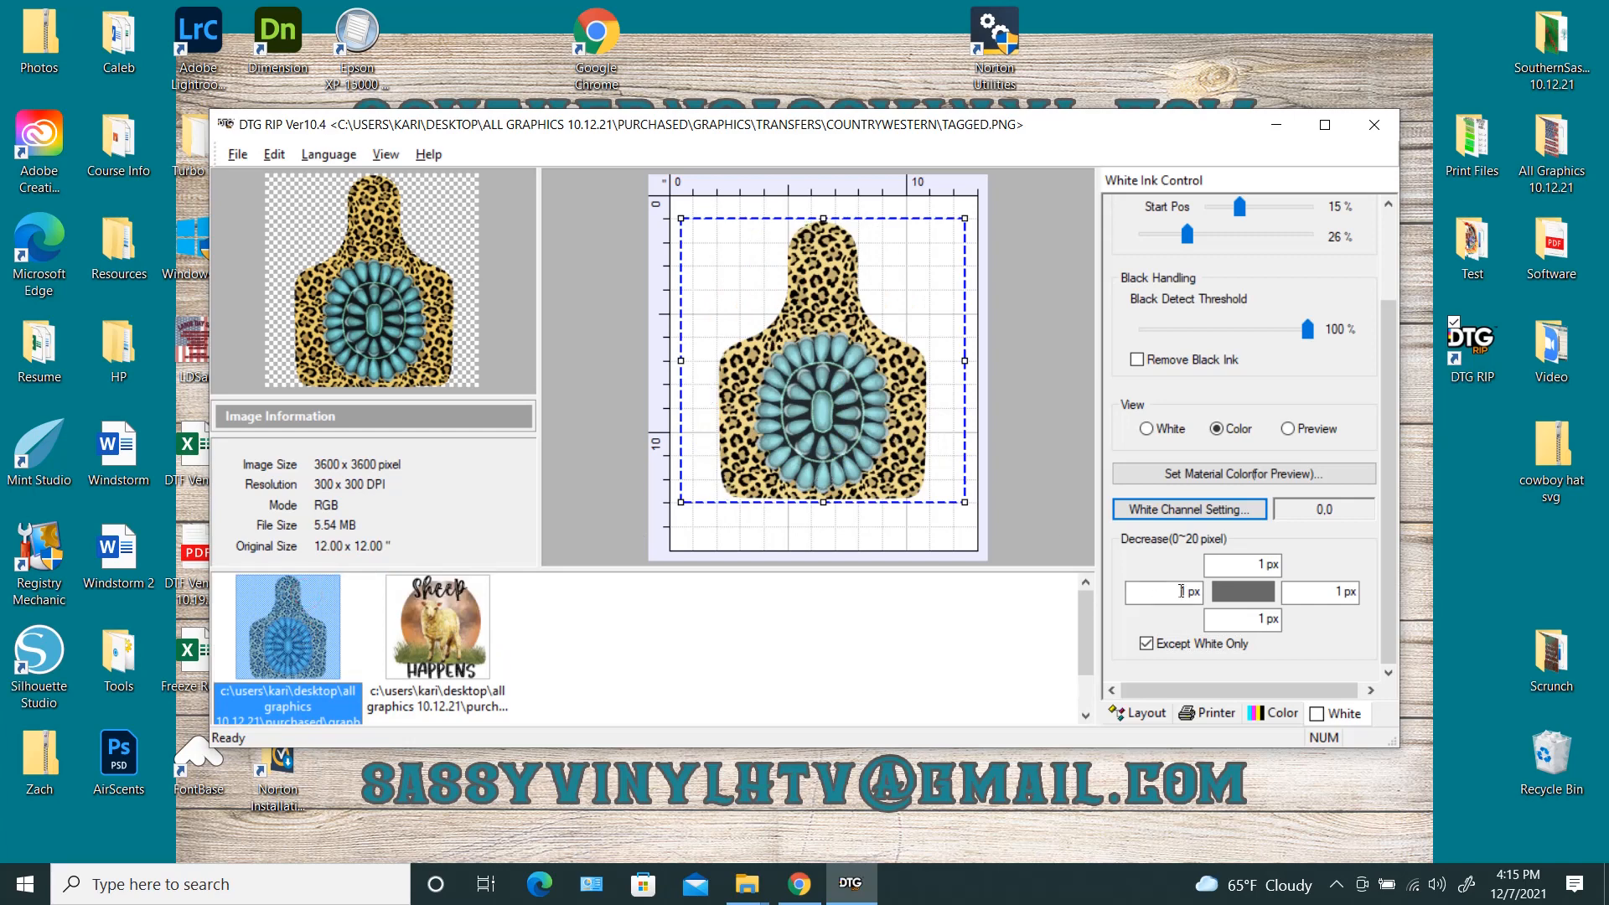
left_click(1183, 591)
double_click(1179, 590)
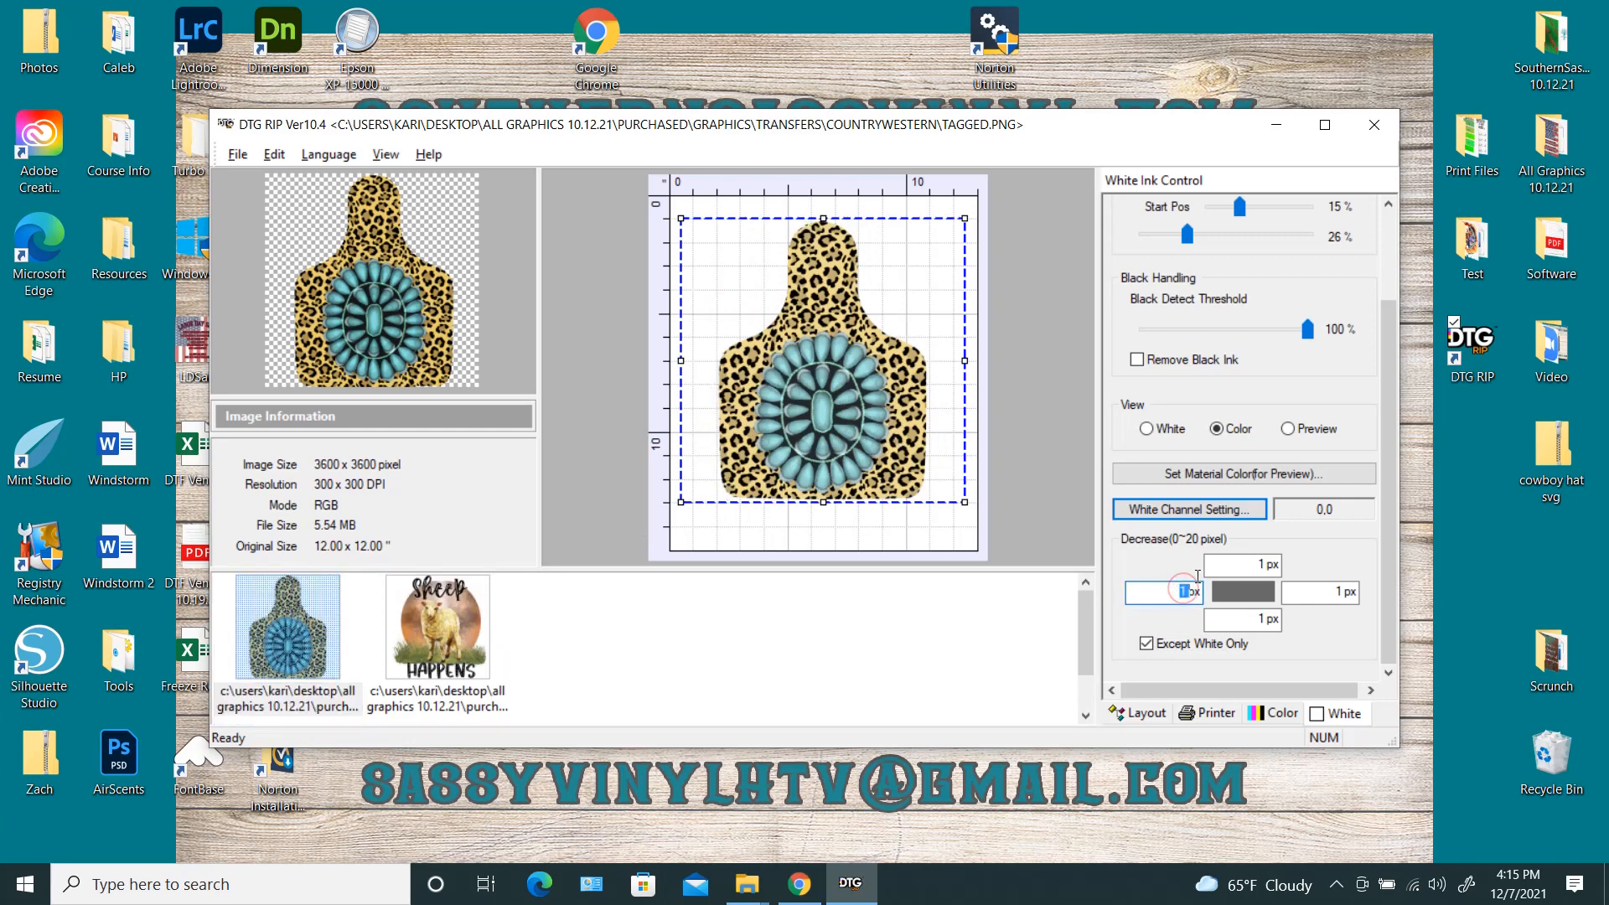
type("2")
key("Tab")
type("2")
key("Tab")
type("2")
key("Tab")
type("2")
key("Tab")
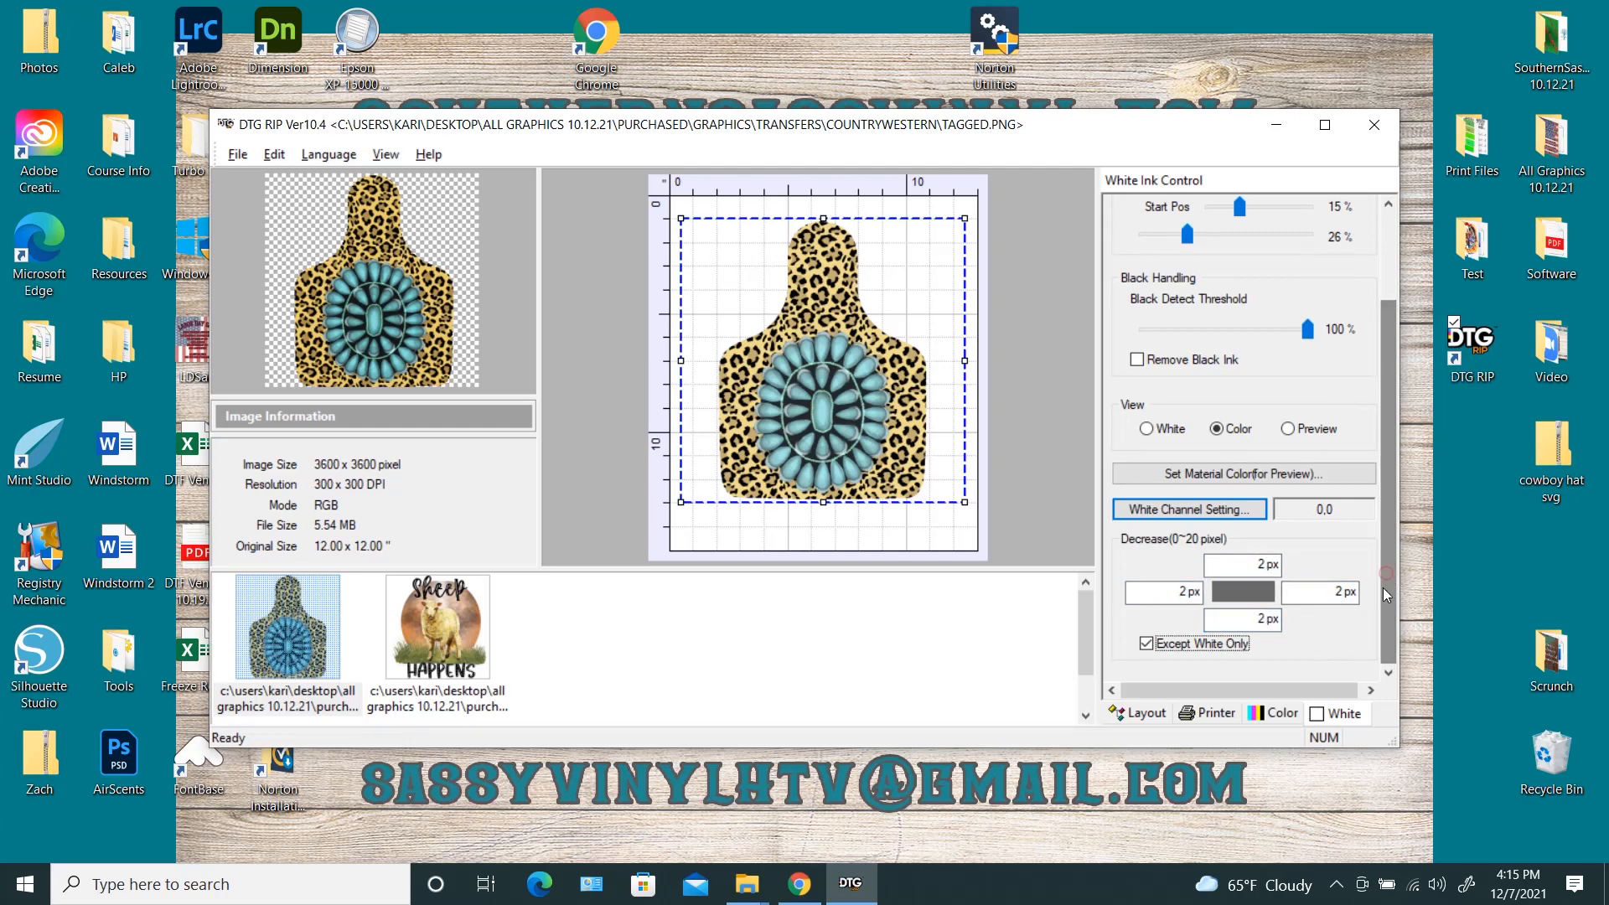
Step: Bring up the print settings for the tagged design and turn on Print Color First and WHITE+COLOR
left_click_drag(1382, 587, 1381, 355)
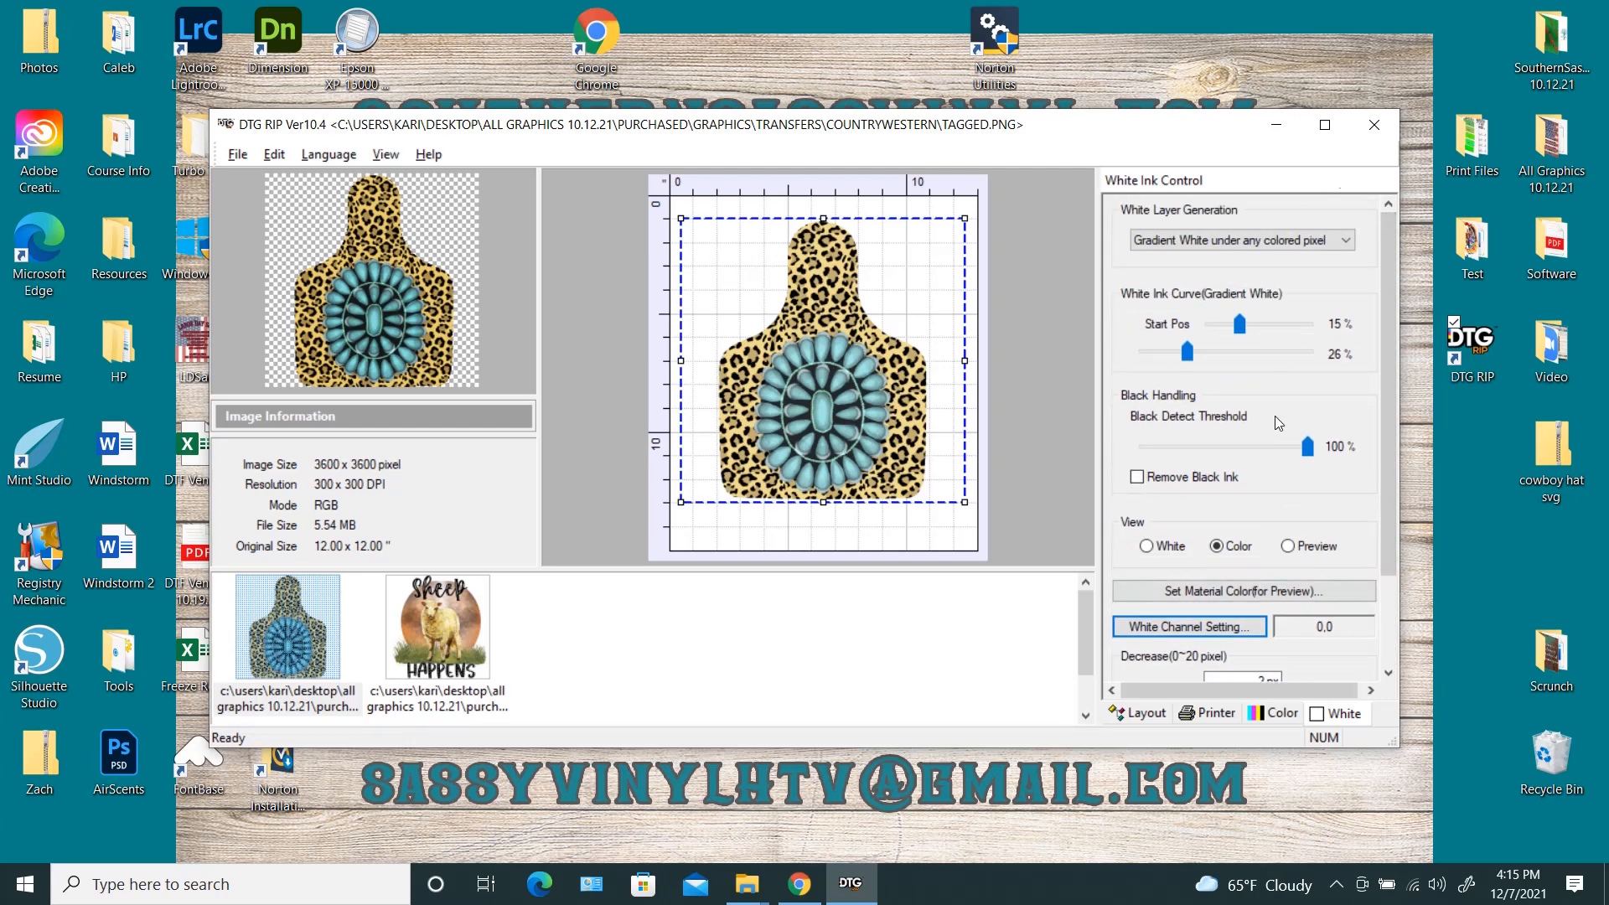
left_click(1198, 714)
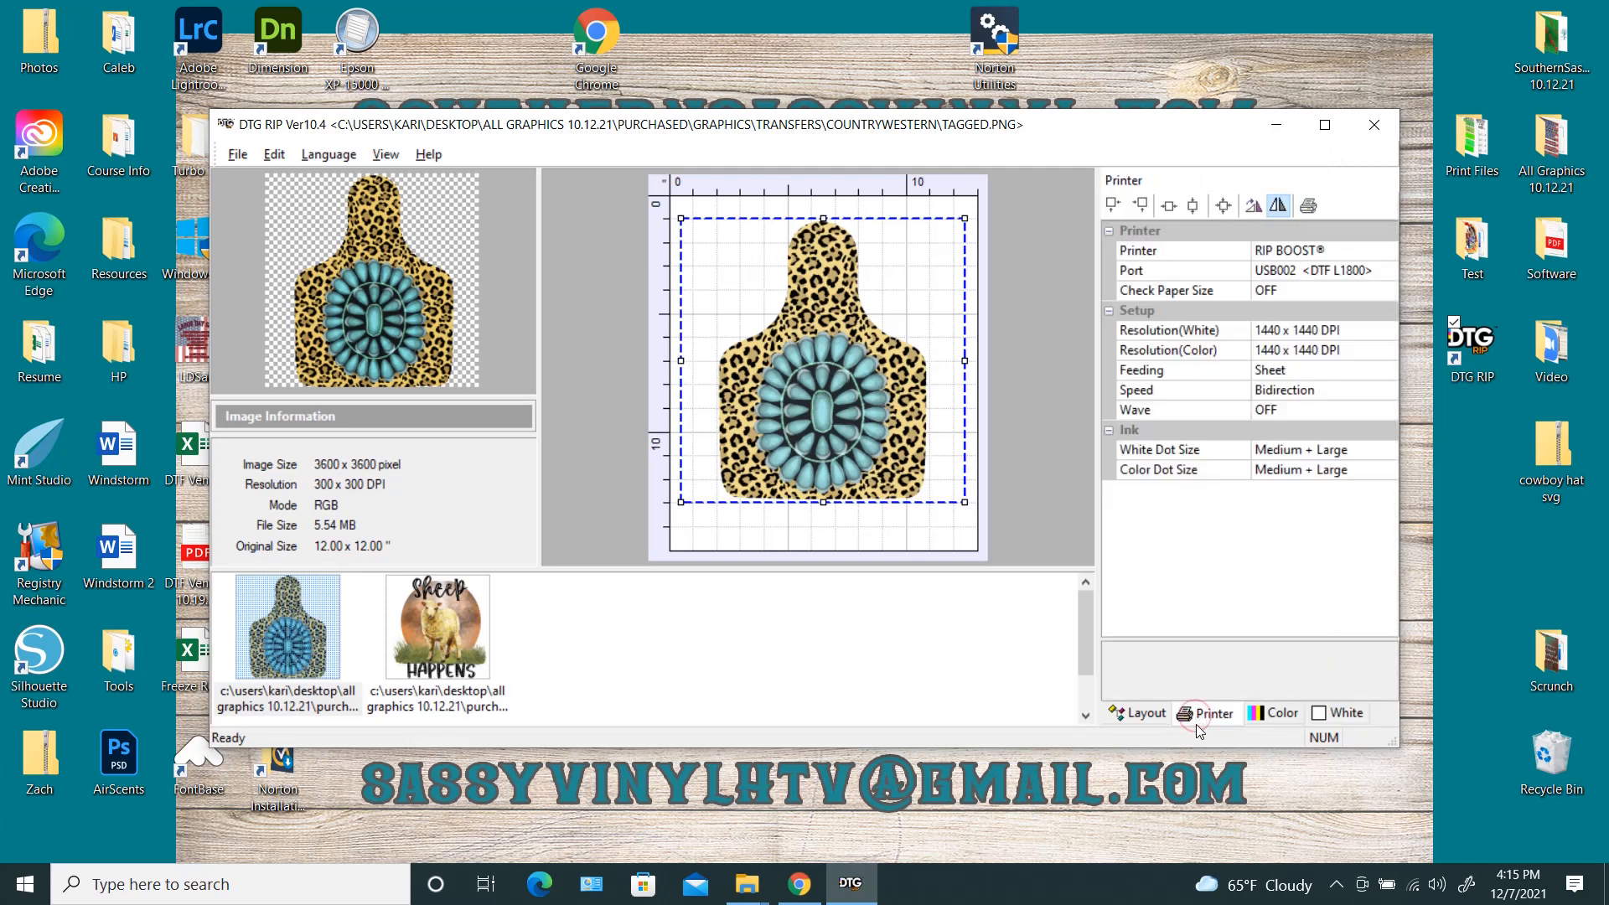
left_click(1308, 206)
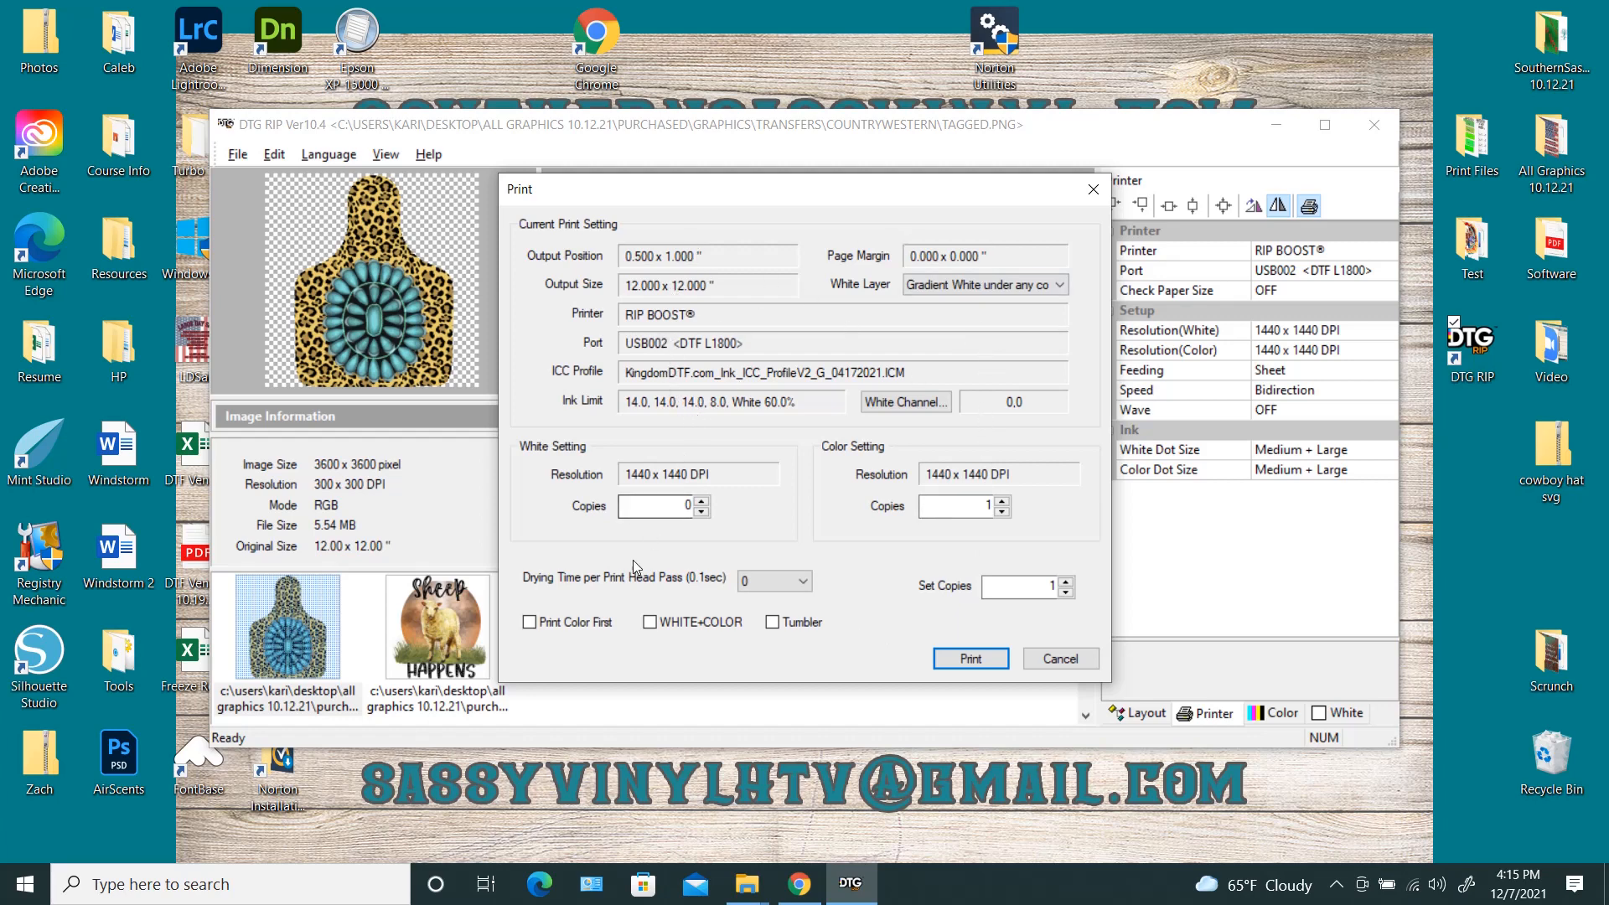
left_click(530, 624)
left_click(650, 623)
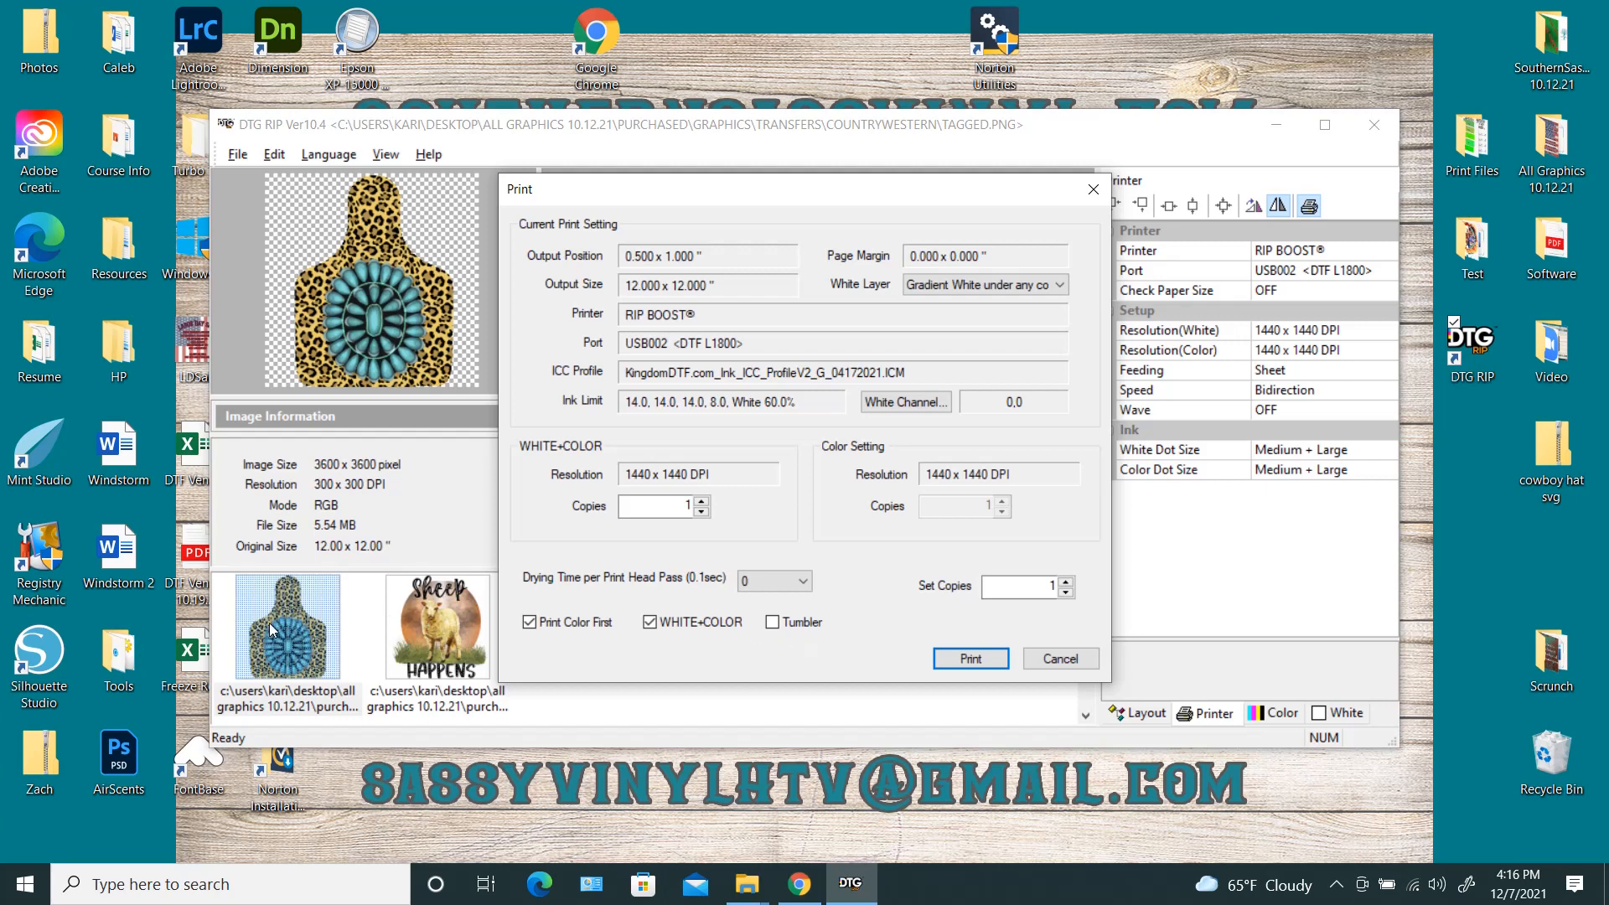
Step: Try 0 color copies with WHITE+COLOR off, raise the color copies again, turn WHITE+COLOR back on and cancel the print
left_click(433, 615)
left_click(643, 626)
left_click(998, 512)
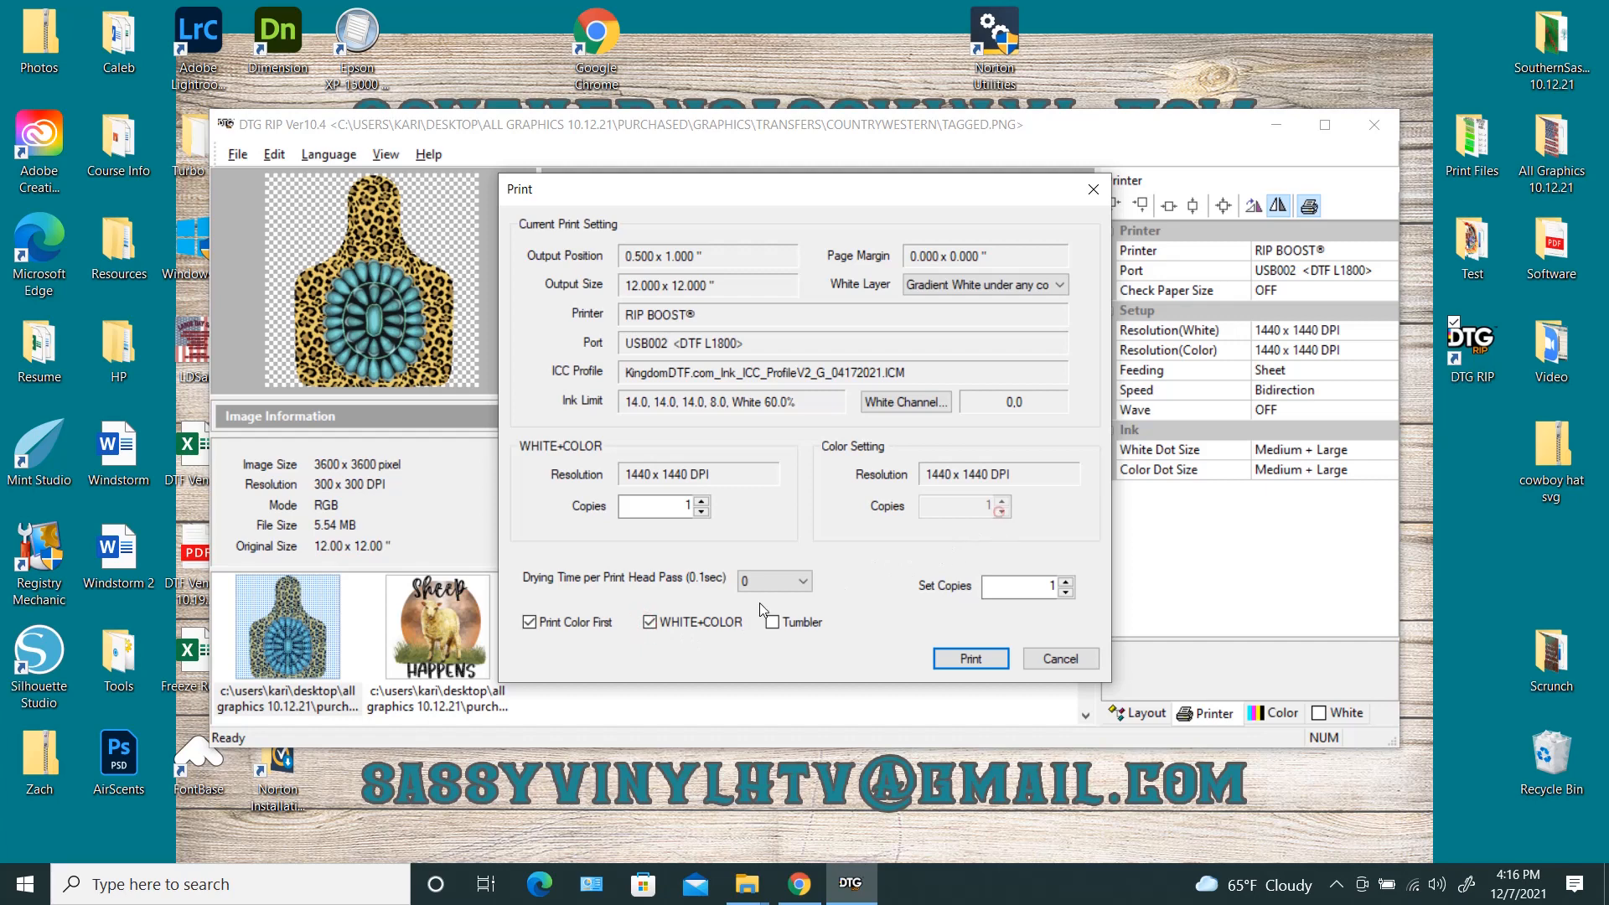
left_click(645, 626)
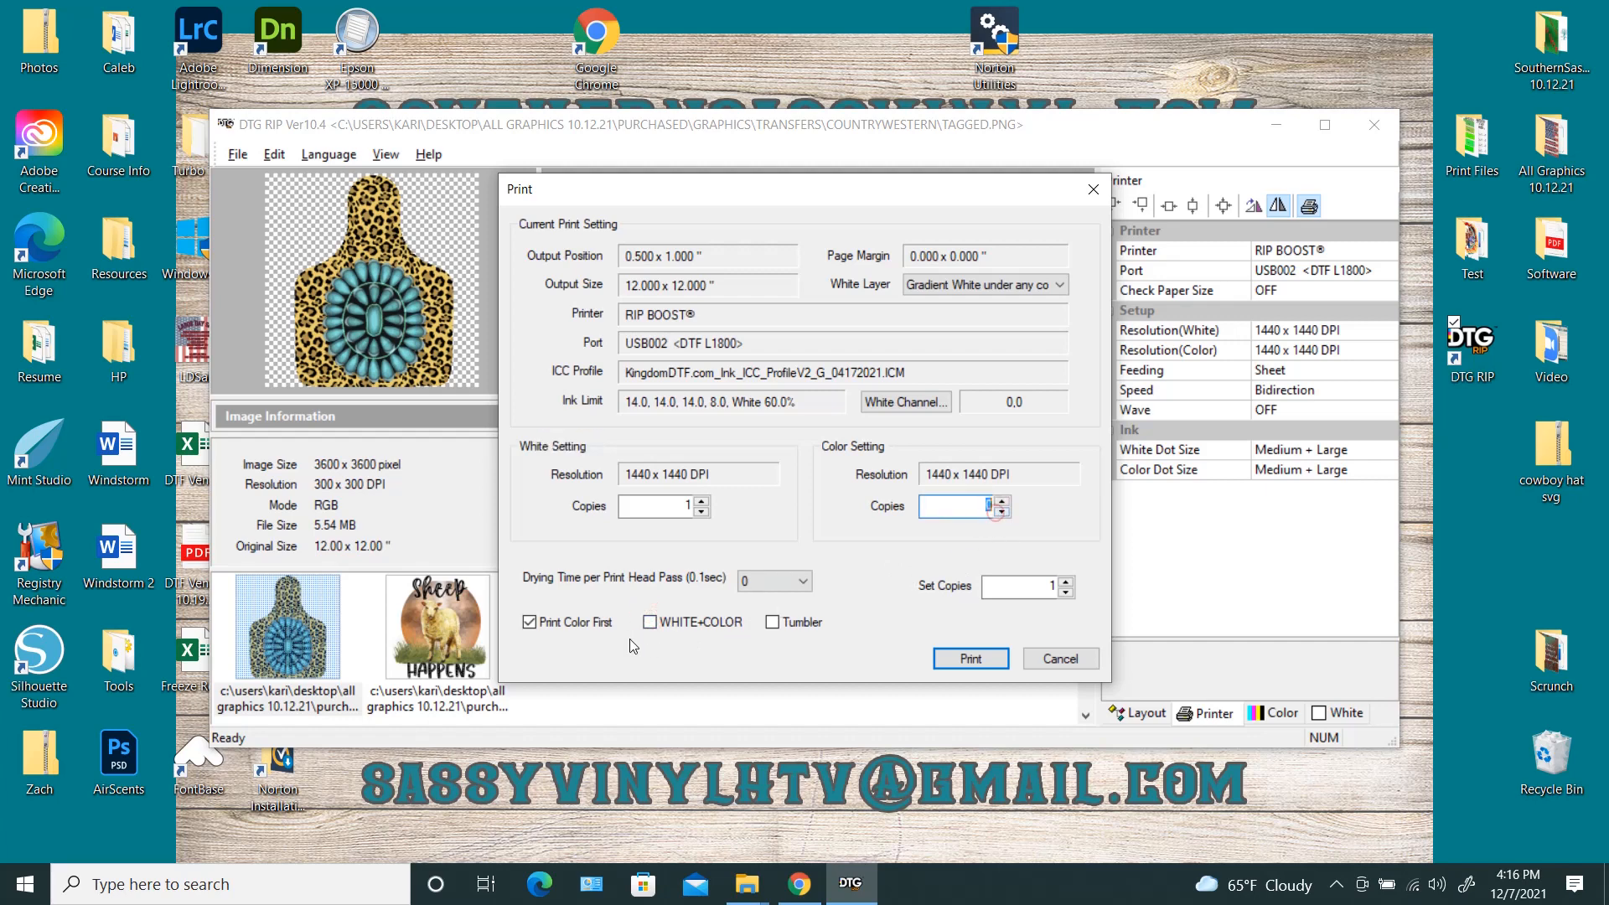
left_click(648, 622)
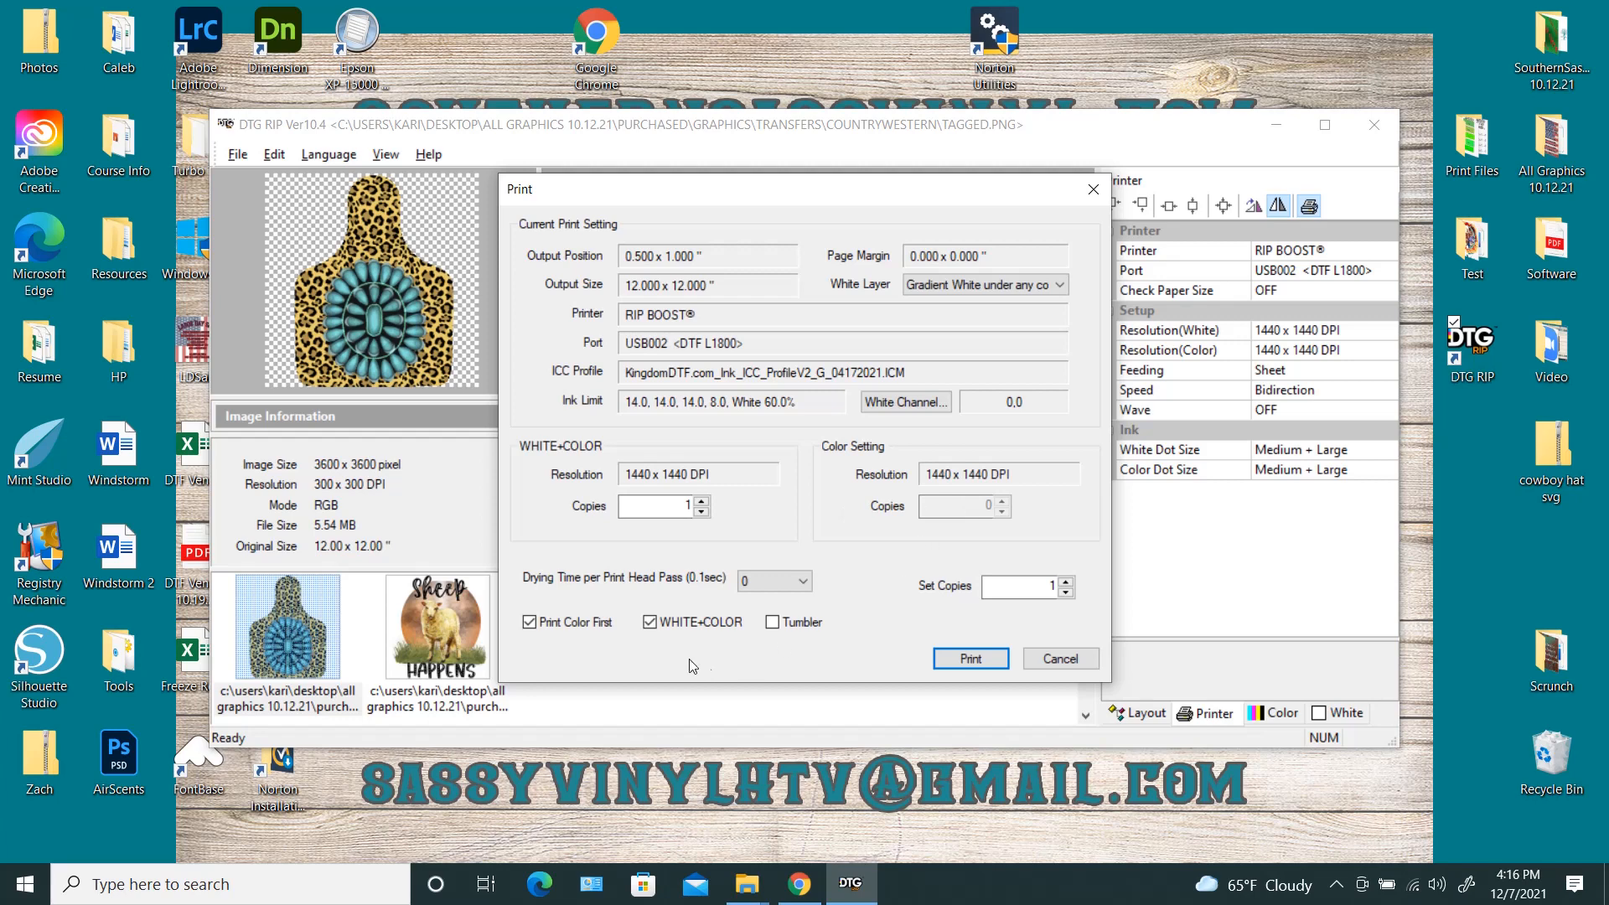
left_click(649, 623)
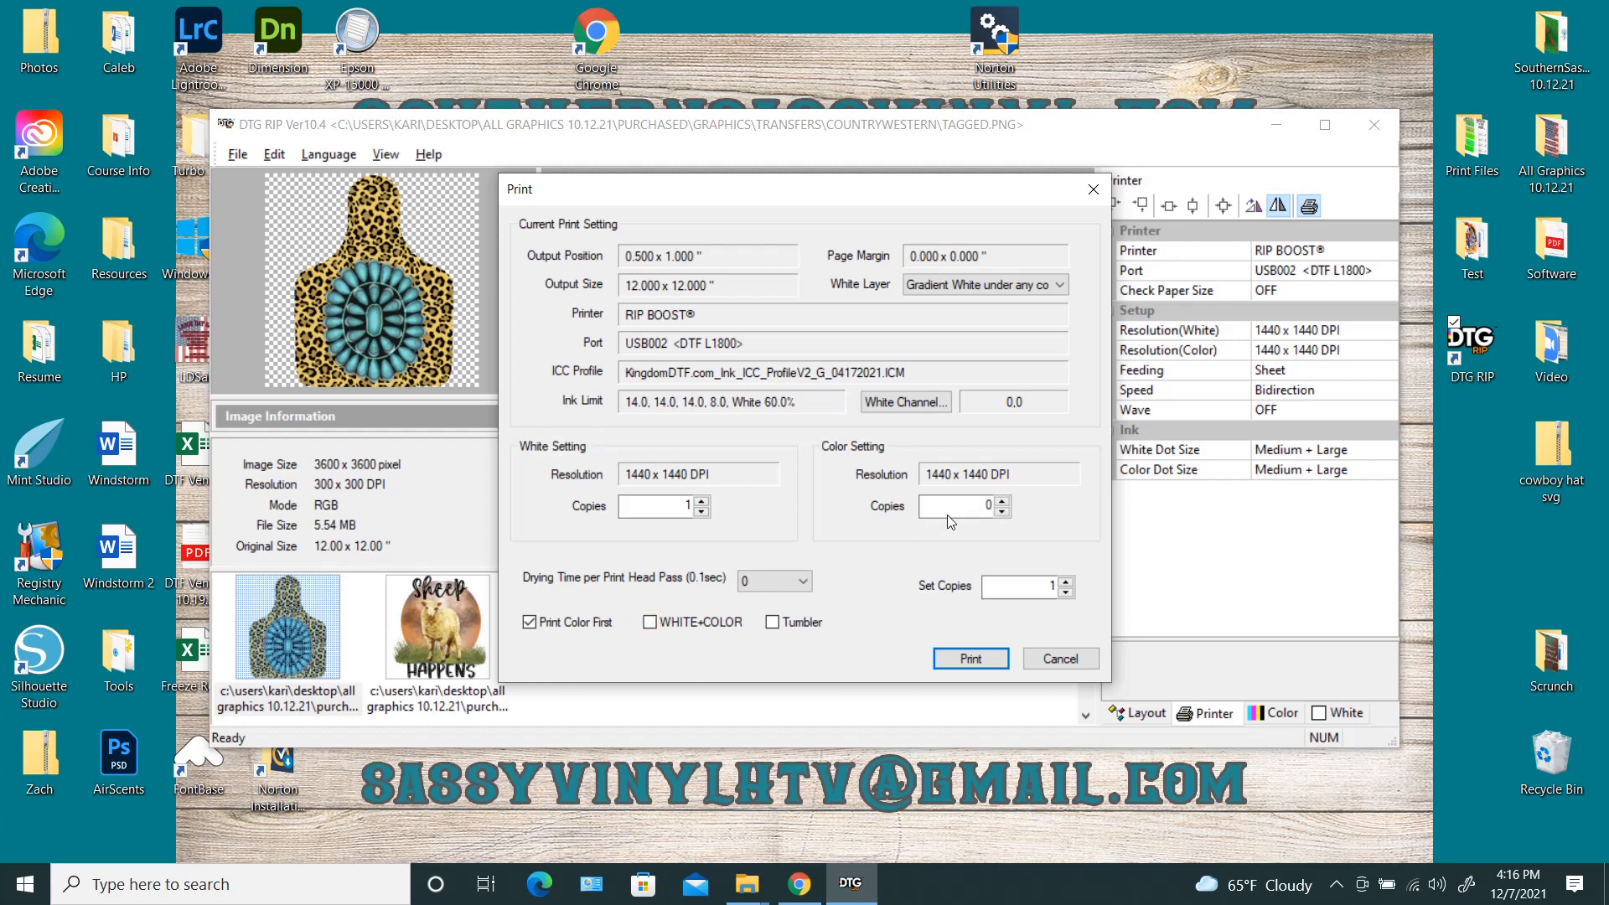
left_click(1002, 501)
left_click(649, 623)
left_click(1028, 659)
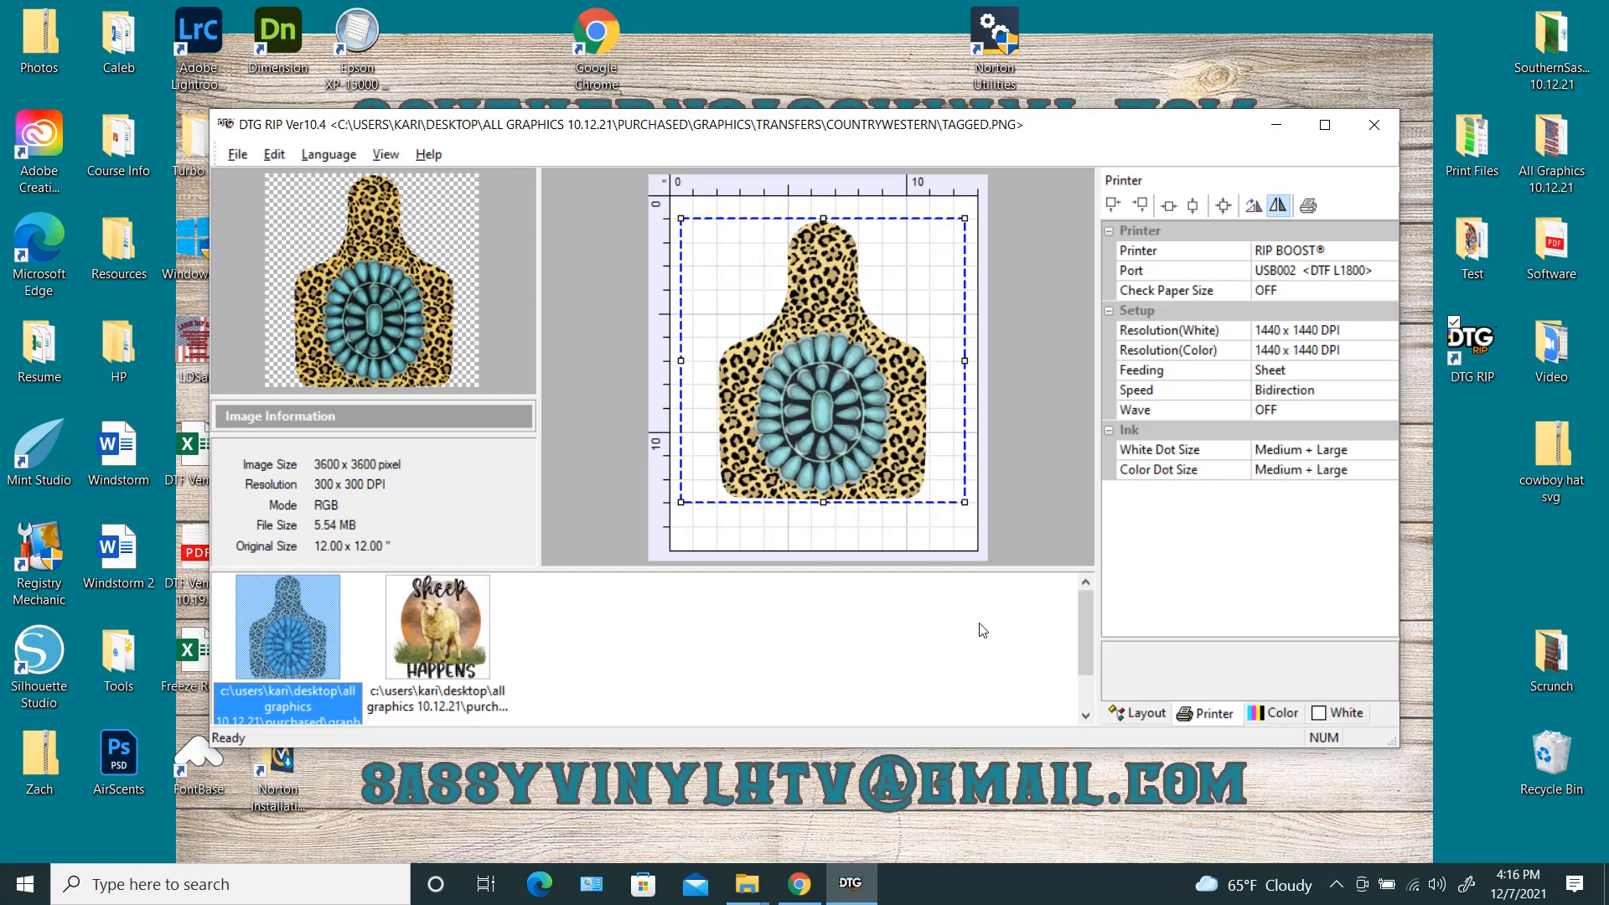
Step: Switch to the Windows Printers & scanners settings and open the printing preferences of the DTF L1800
left_click(1272, 127)
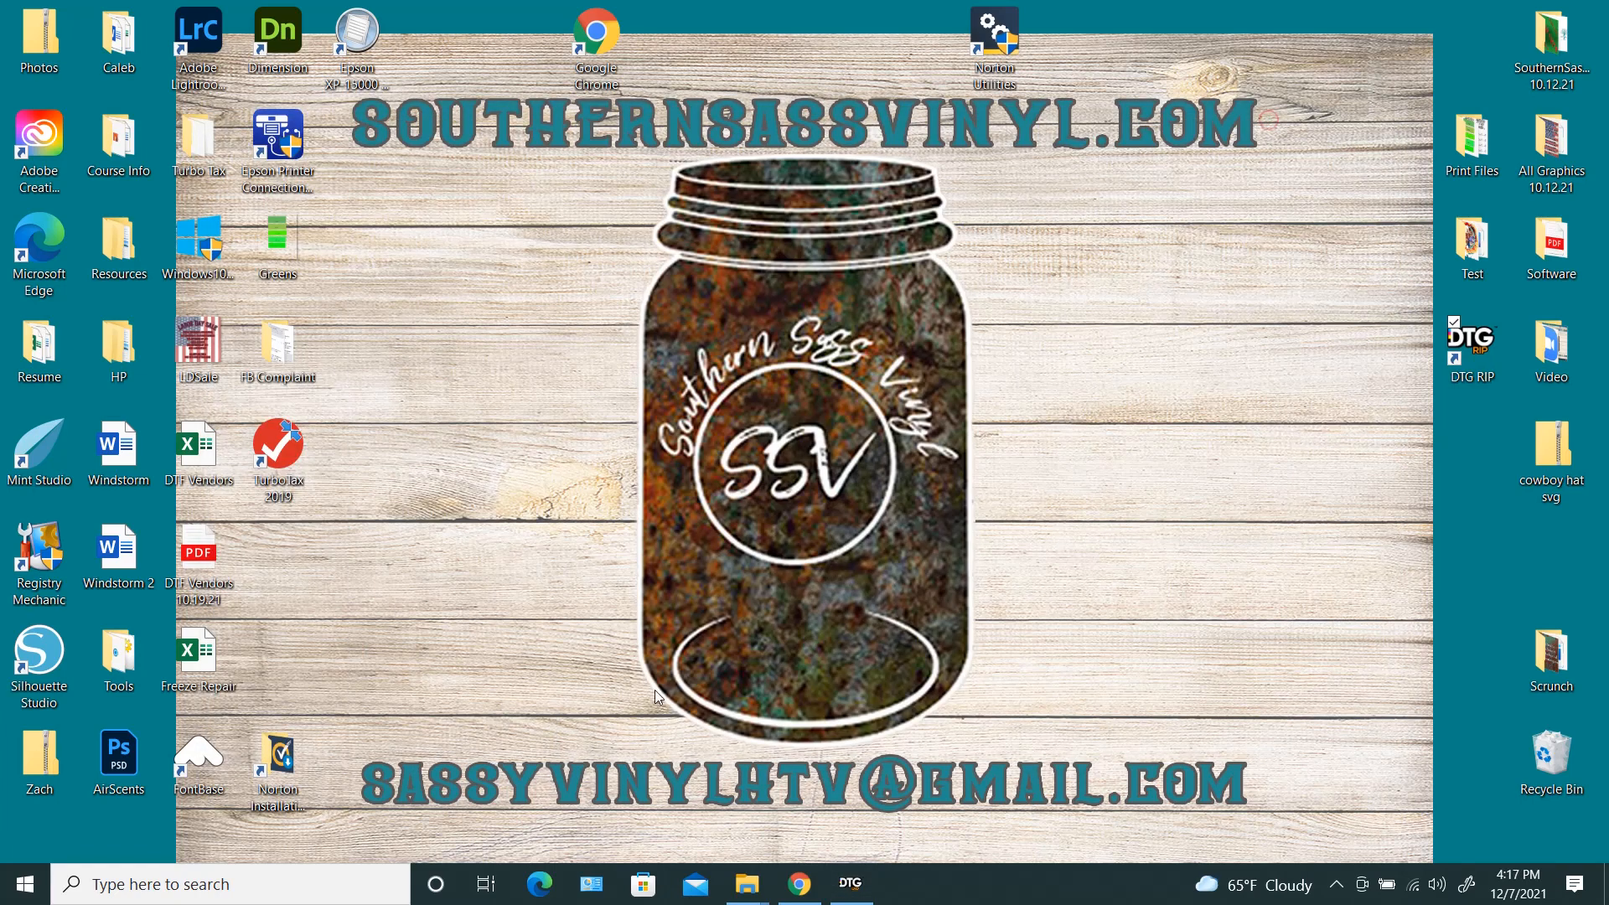
left_click(170, 879)
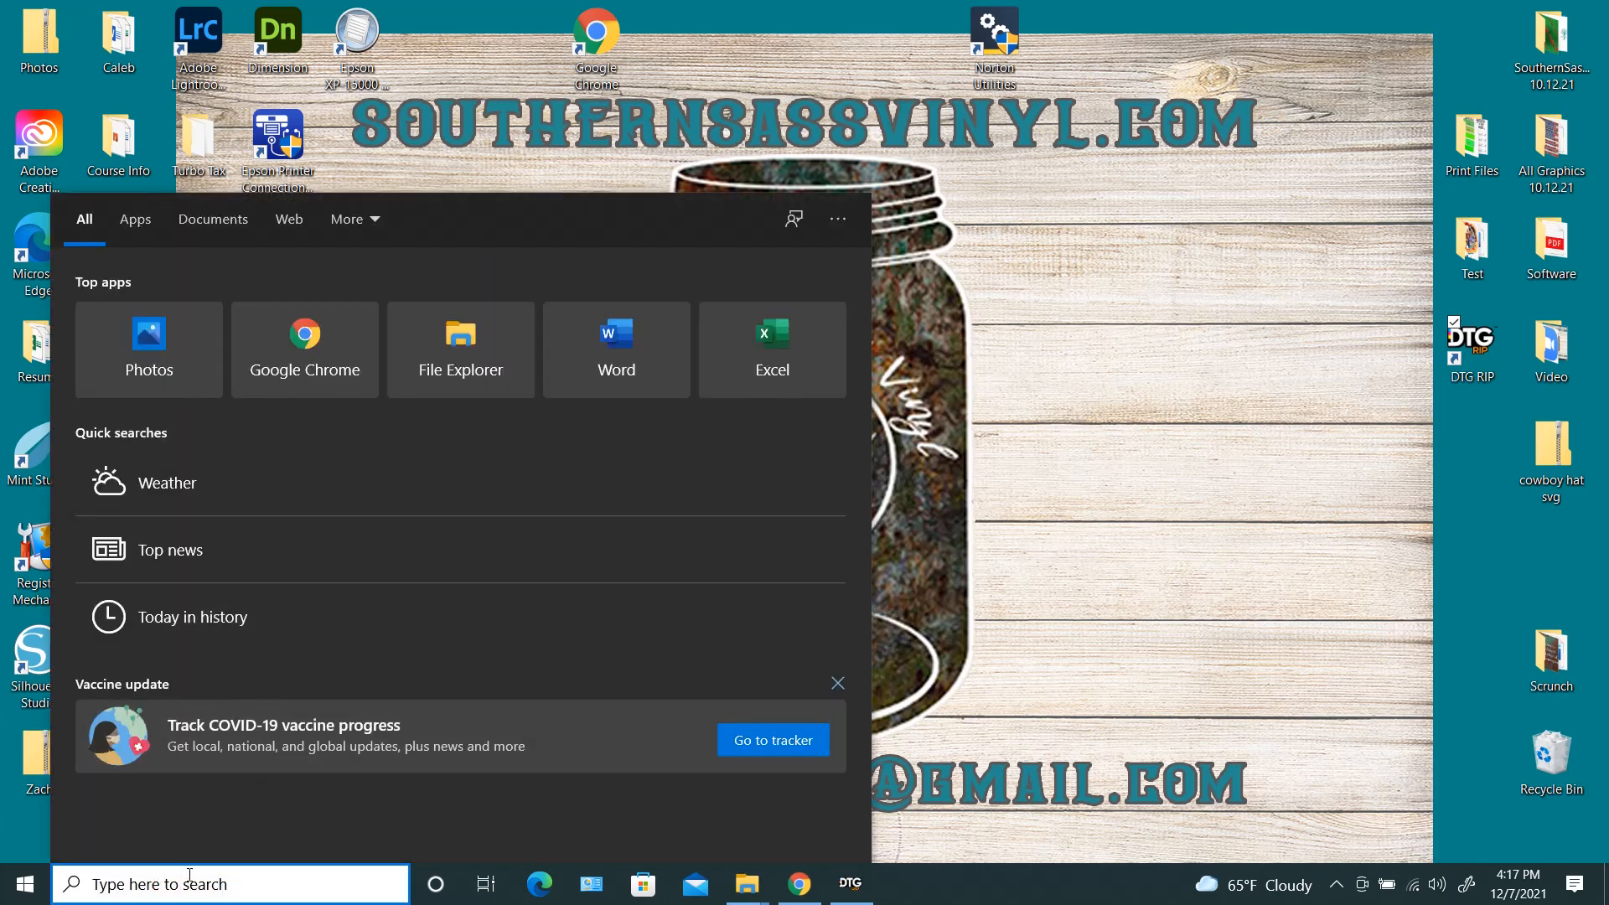
type("printer")
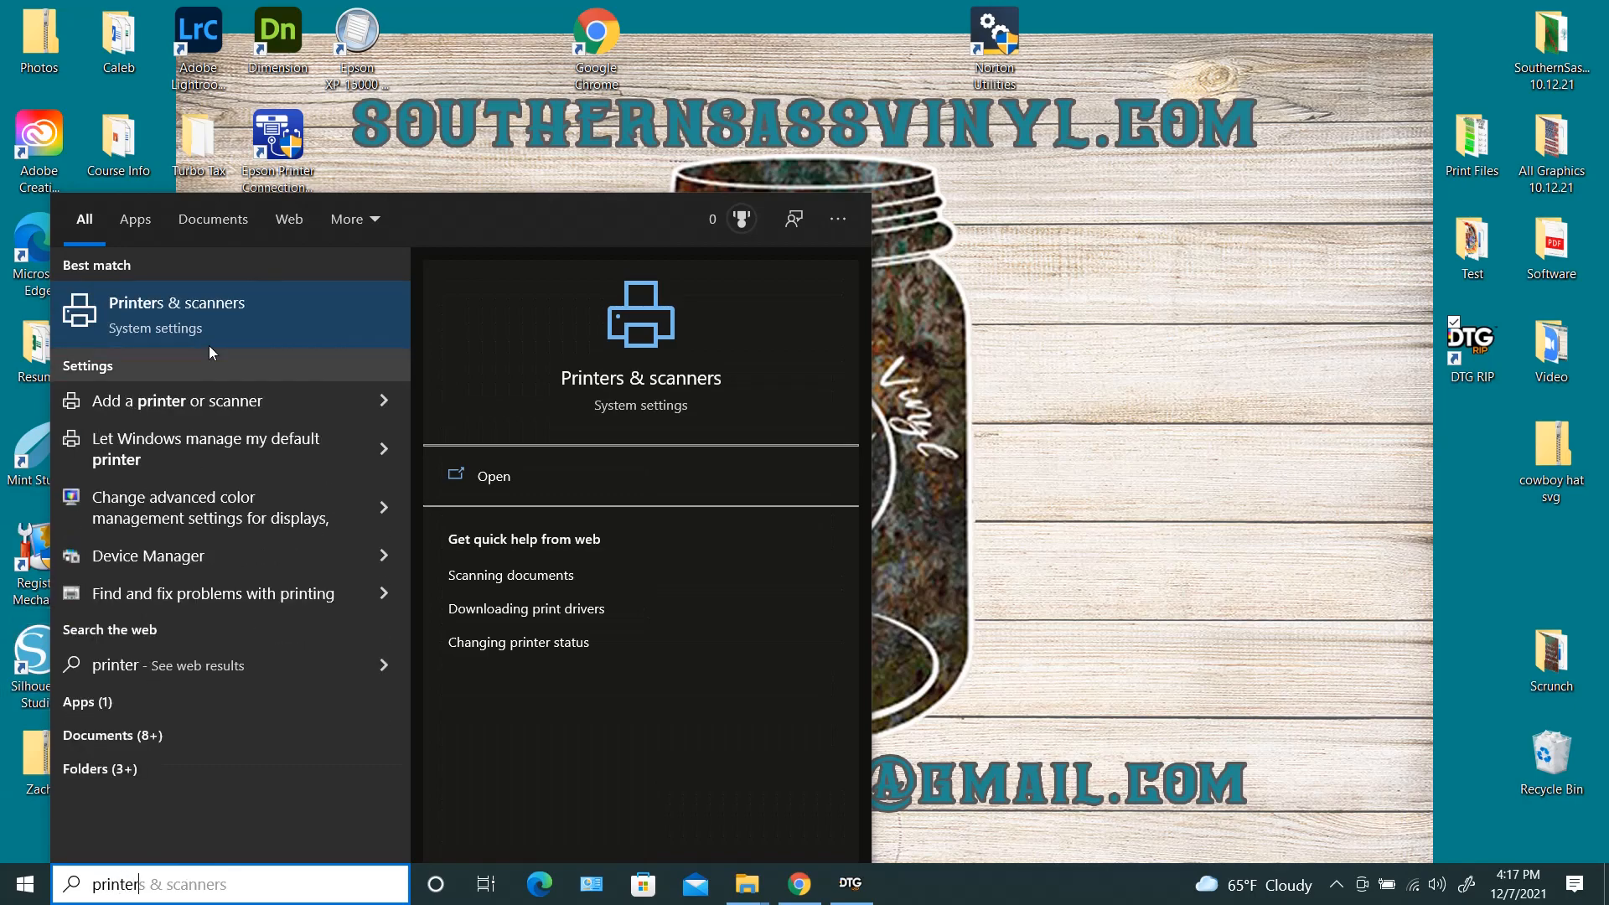
left_click(208, 308)
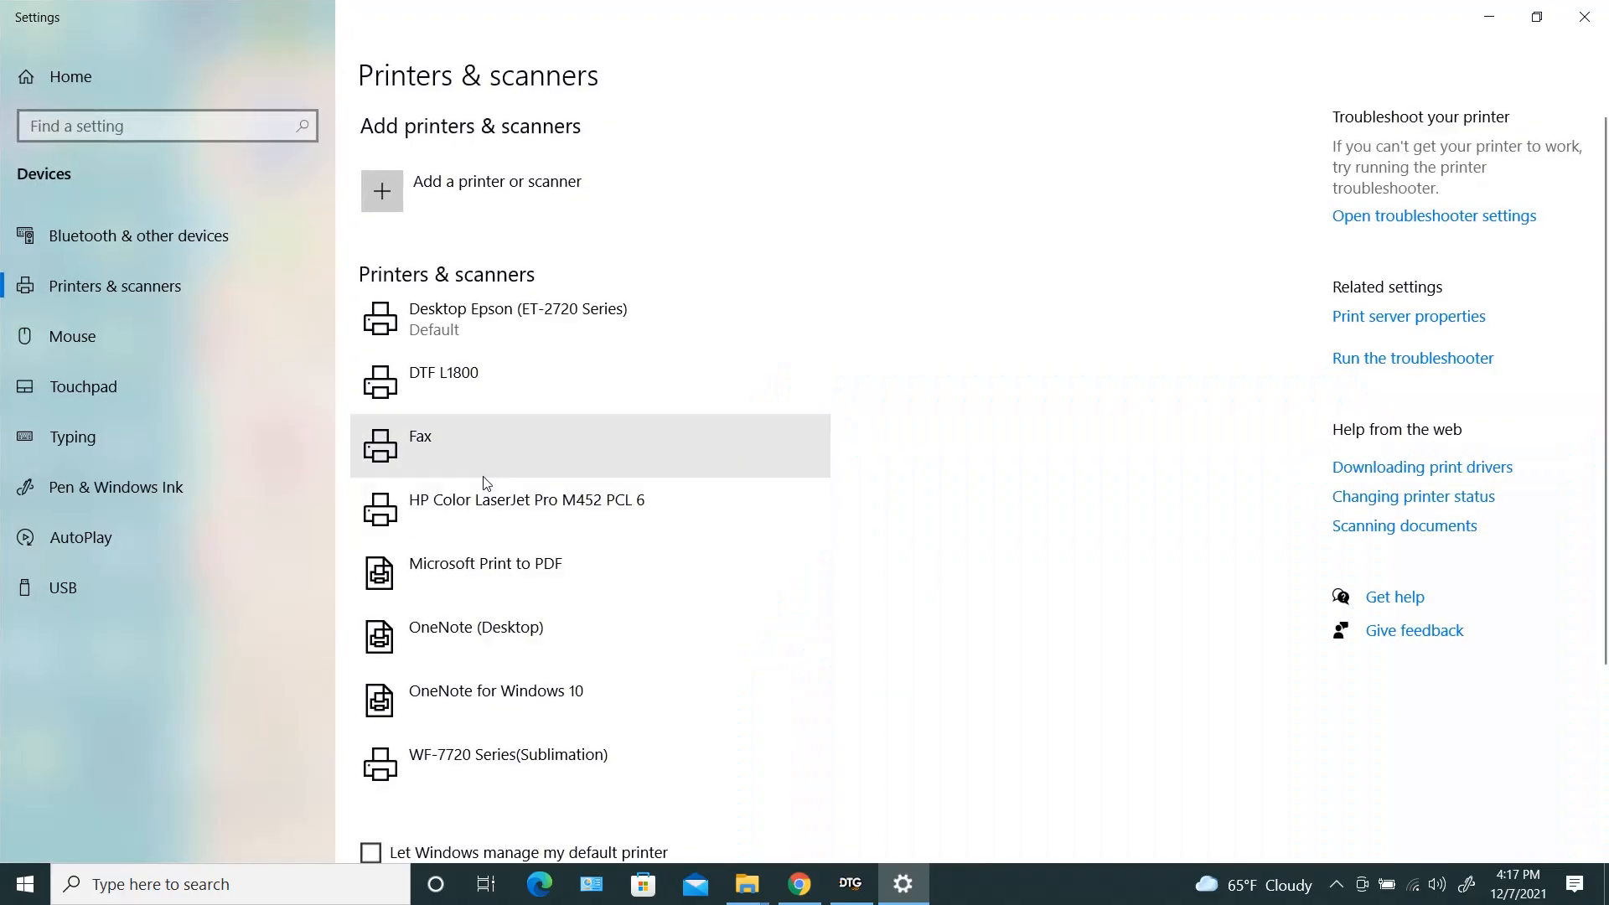
left_click(469, 377)
left_click(638, 451)
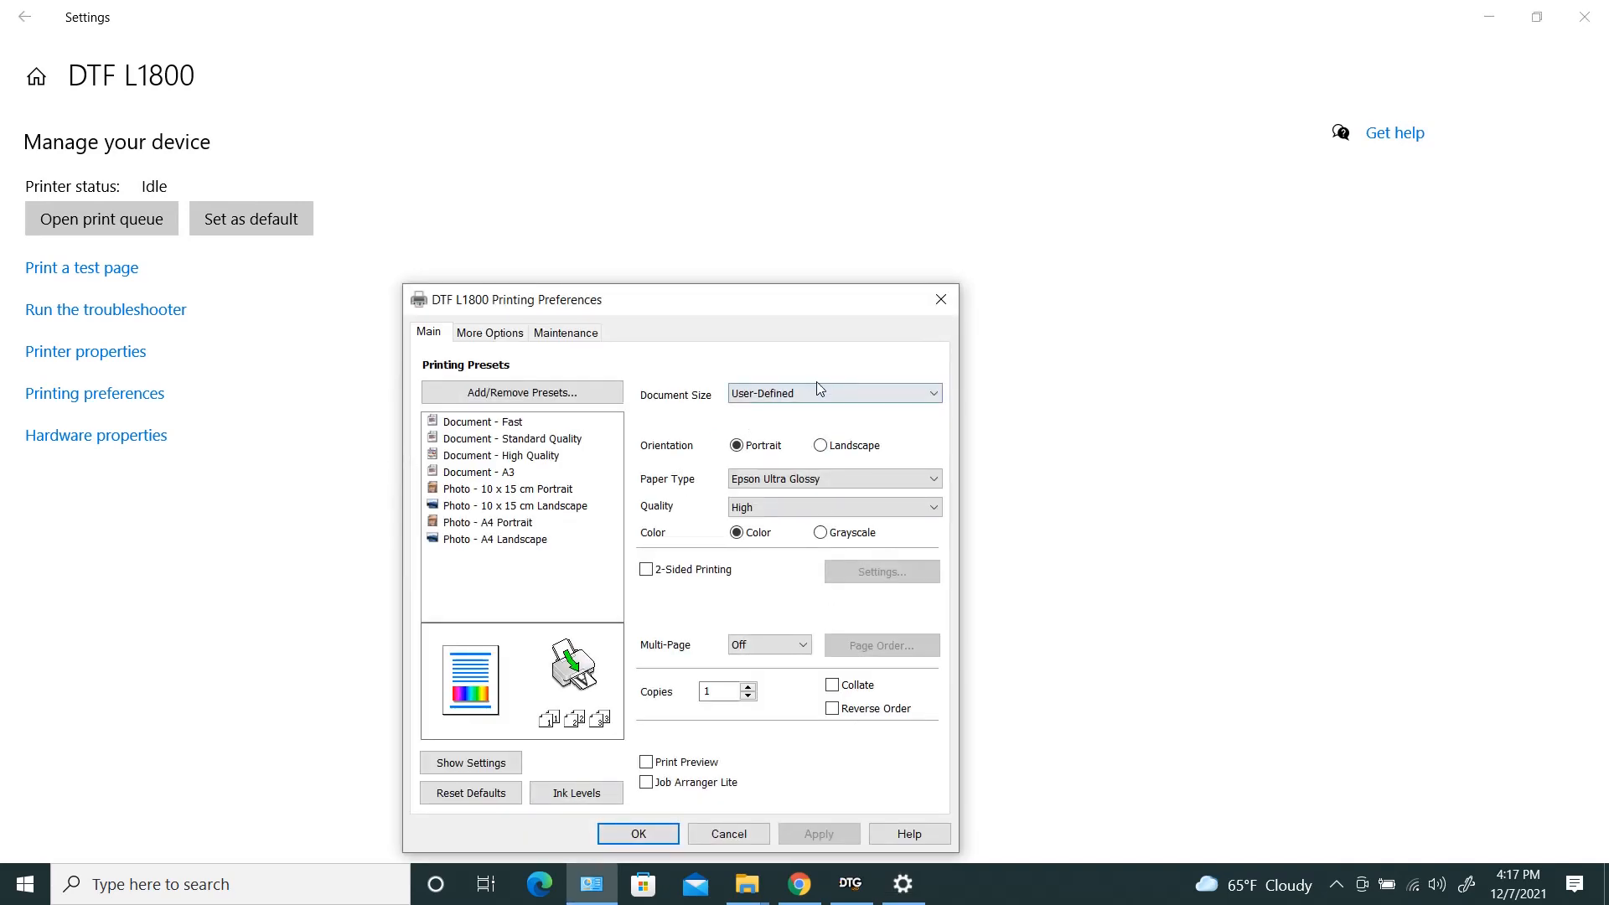
Step: Choose the User-Defined document size and accept a bordered paper size of 12.95 x 19.00 inch
left_click(819, 392)
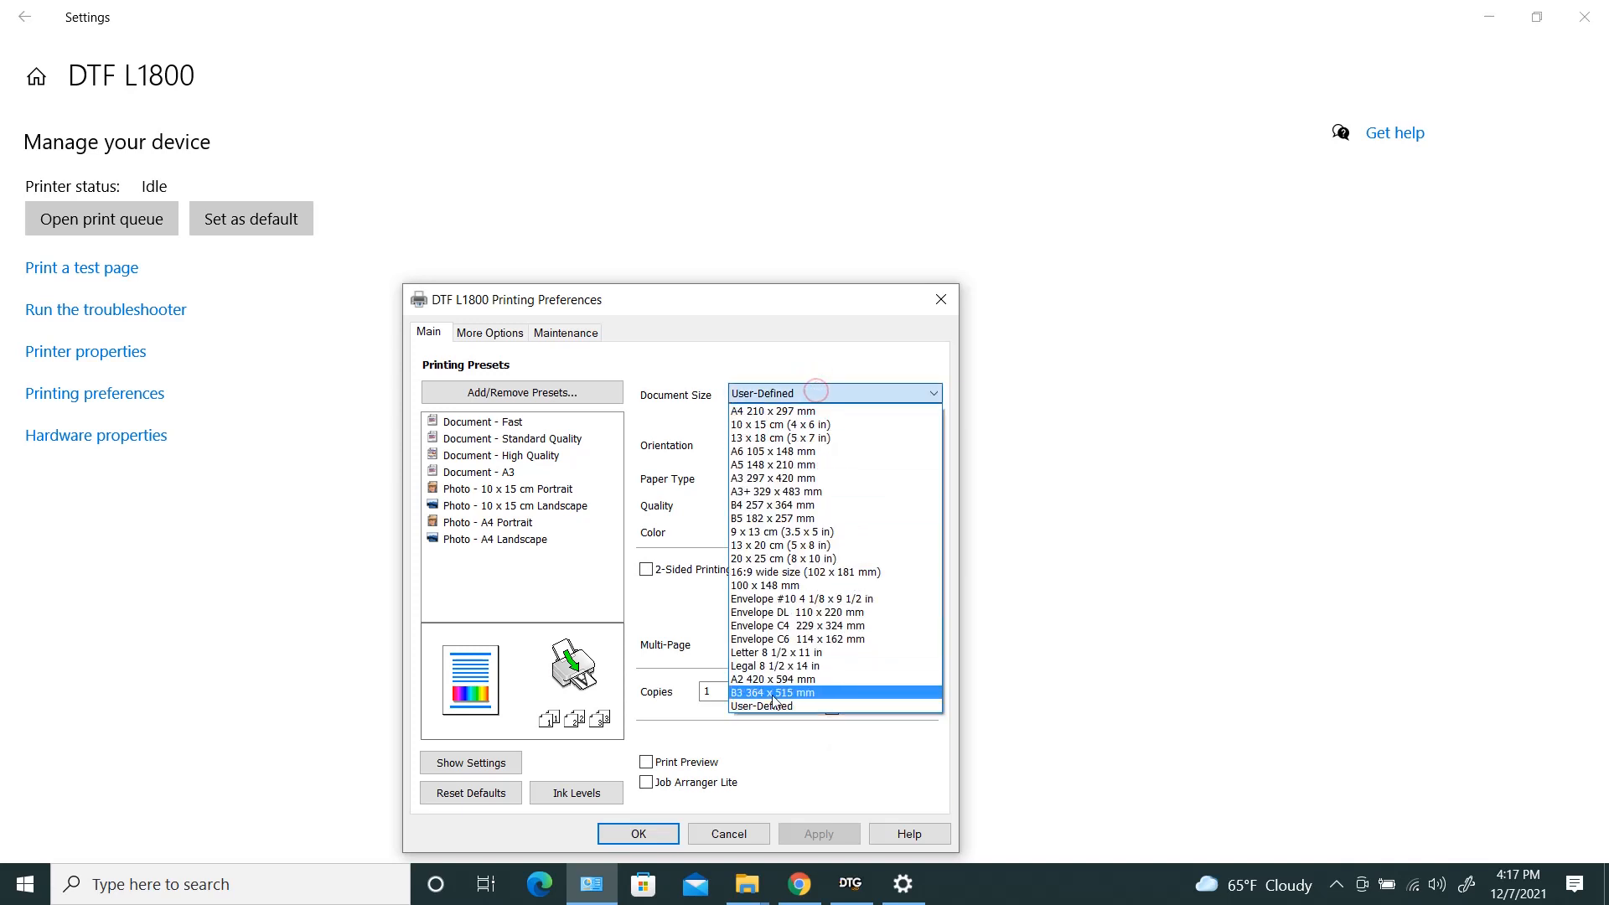
left_click(770, 709)
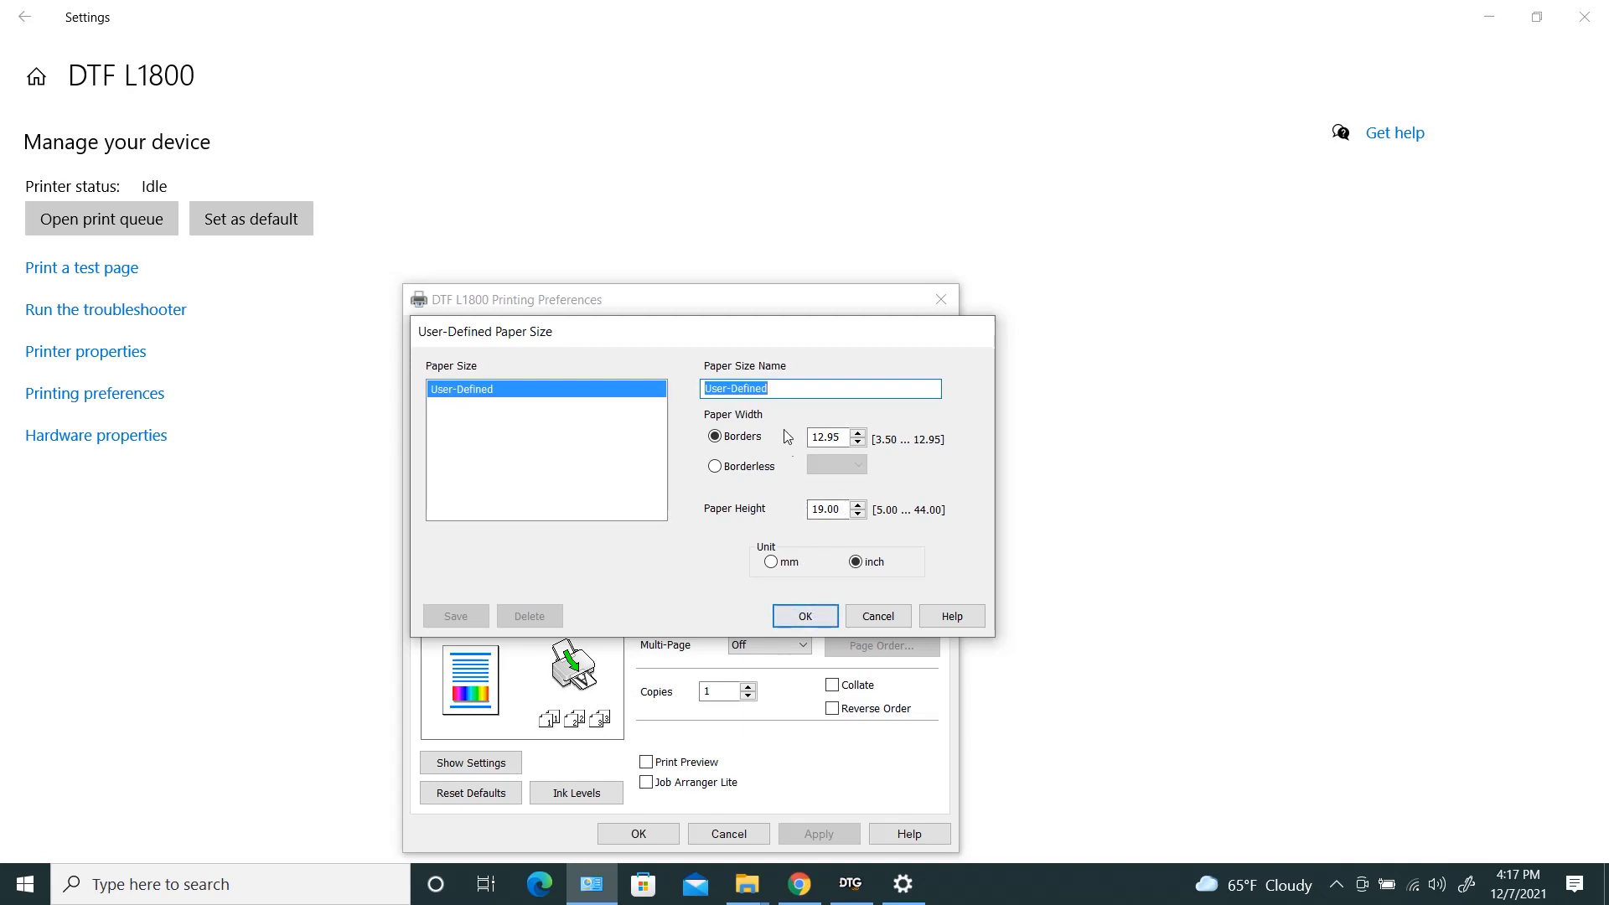
left_click(807, 617)
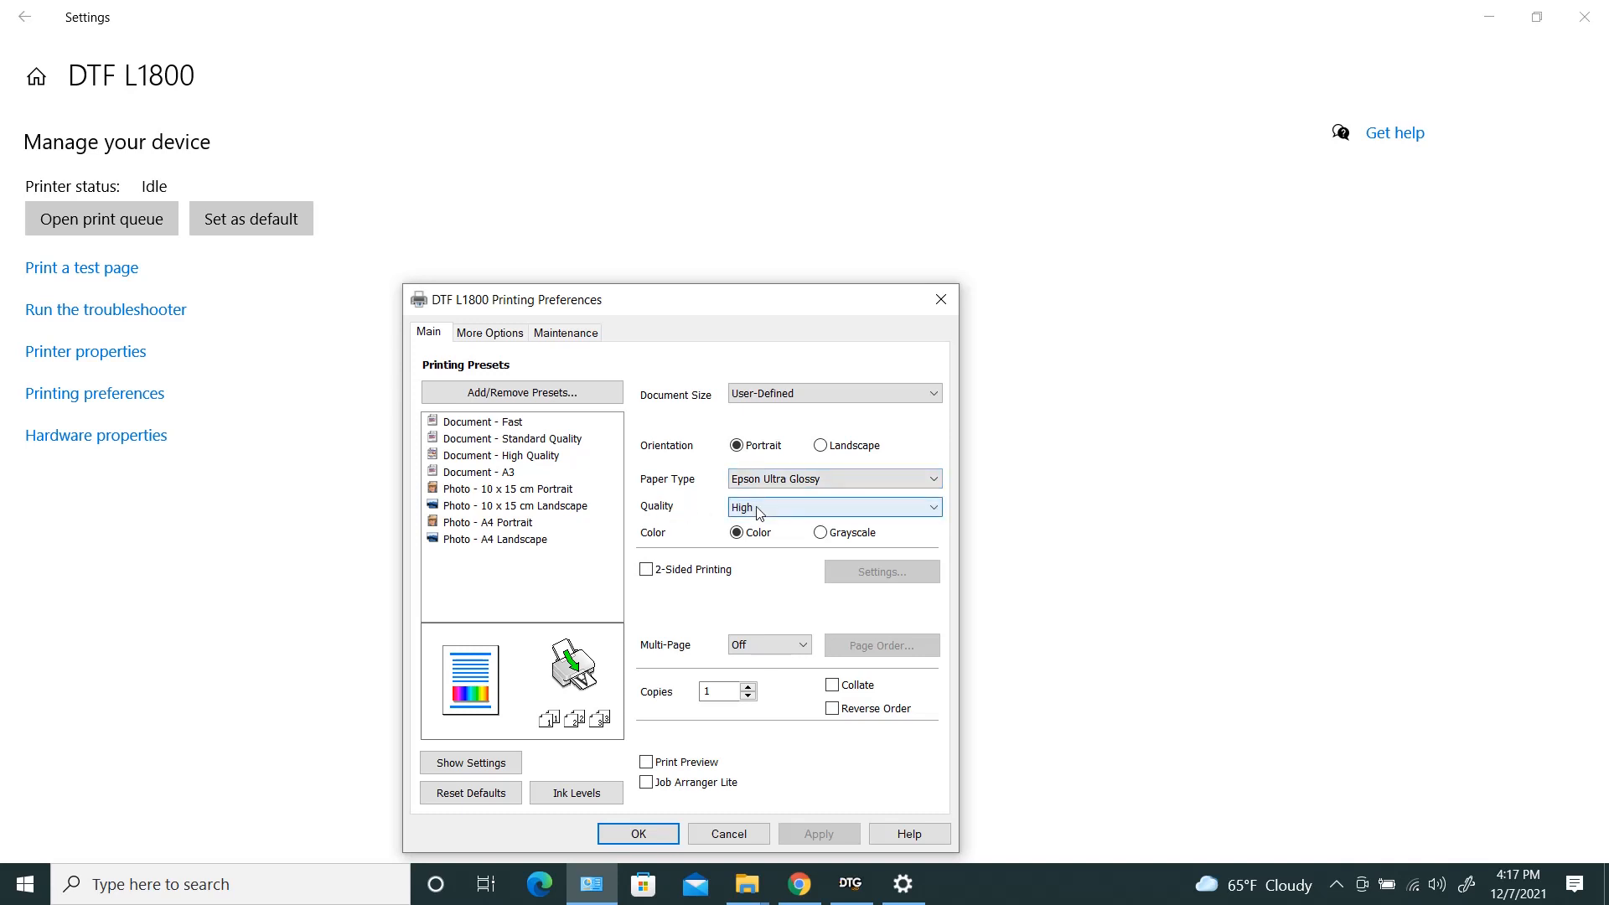
Step: Accept ICM color management under Custom color correction, save the DTF L1800 printing preferences and close Settings
left_click(513, 336)
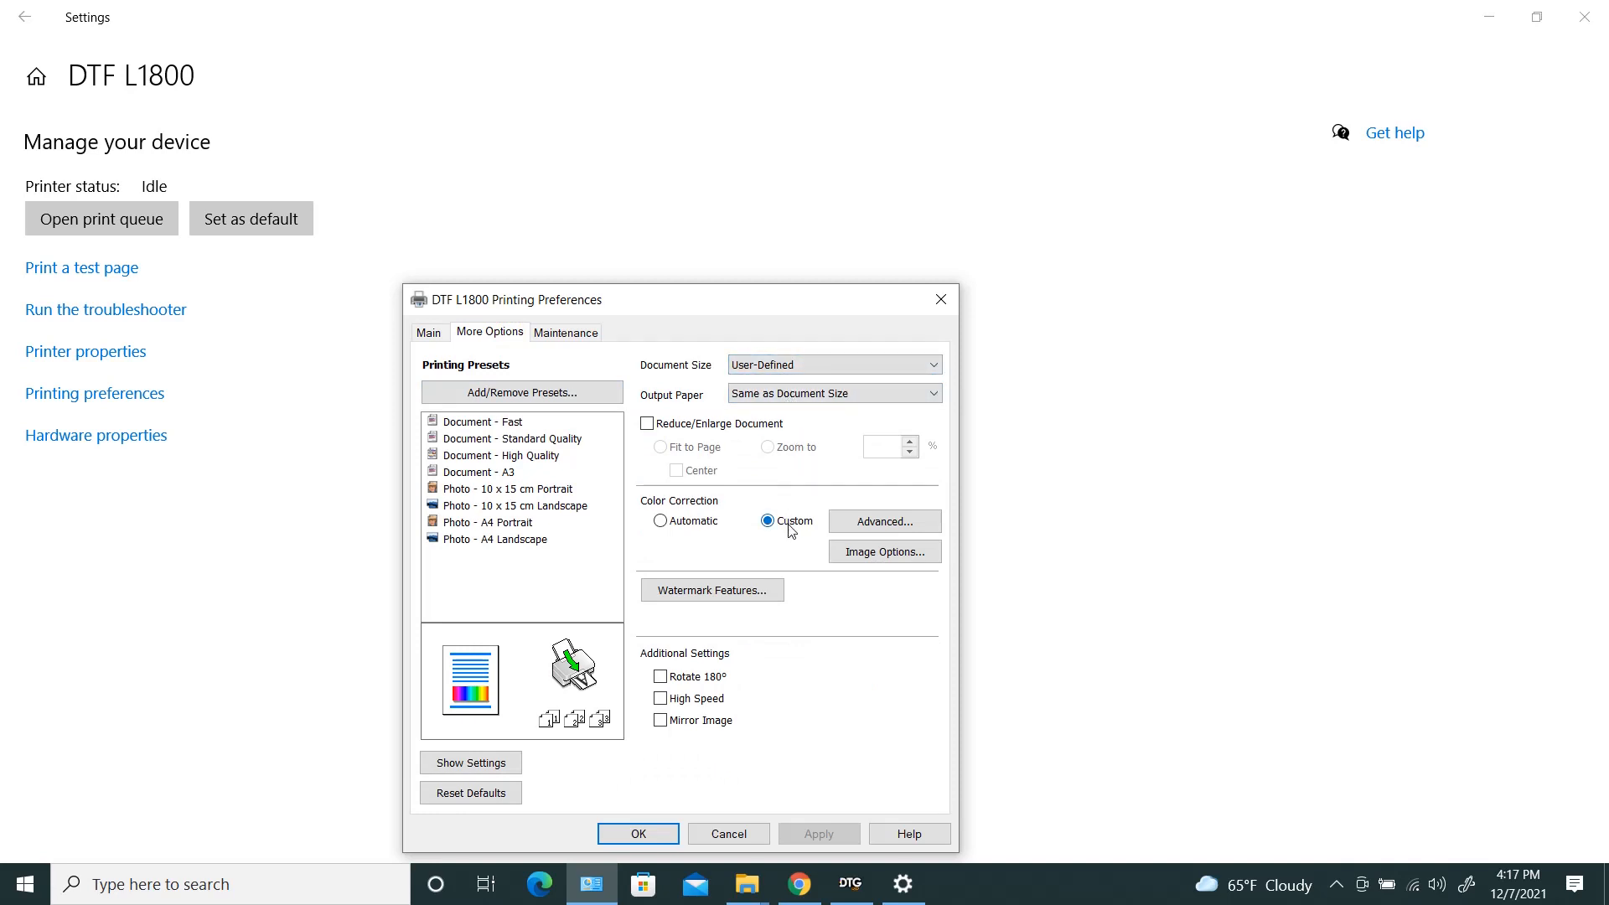
left_click(854, 526)
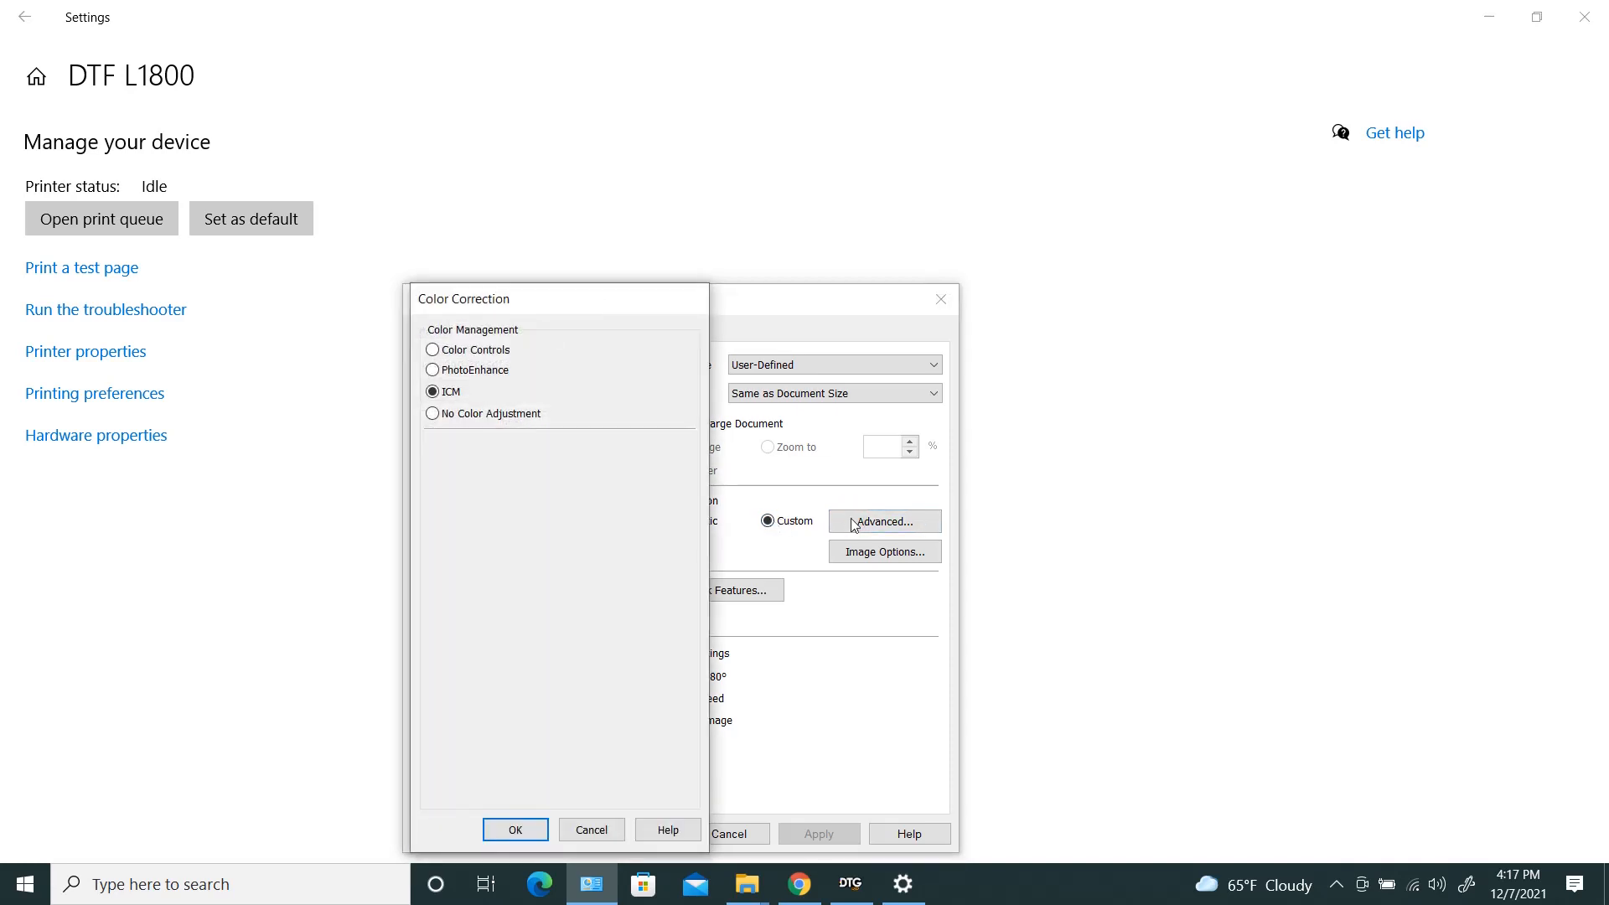
left_click(513, 830)
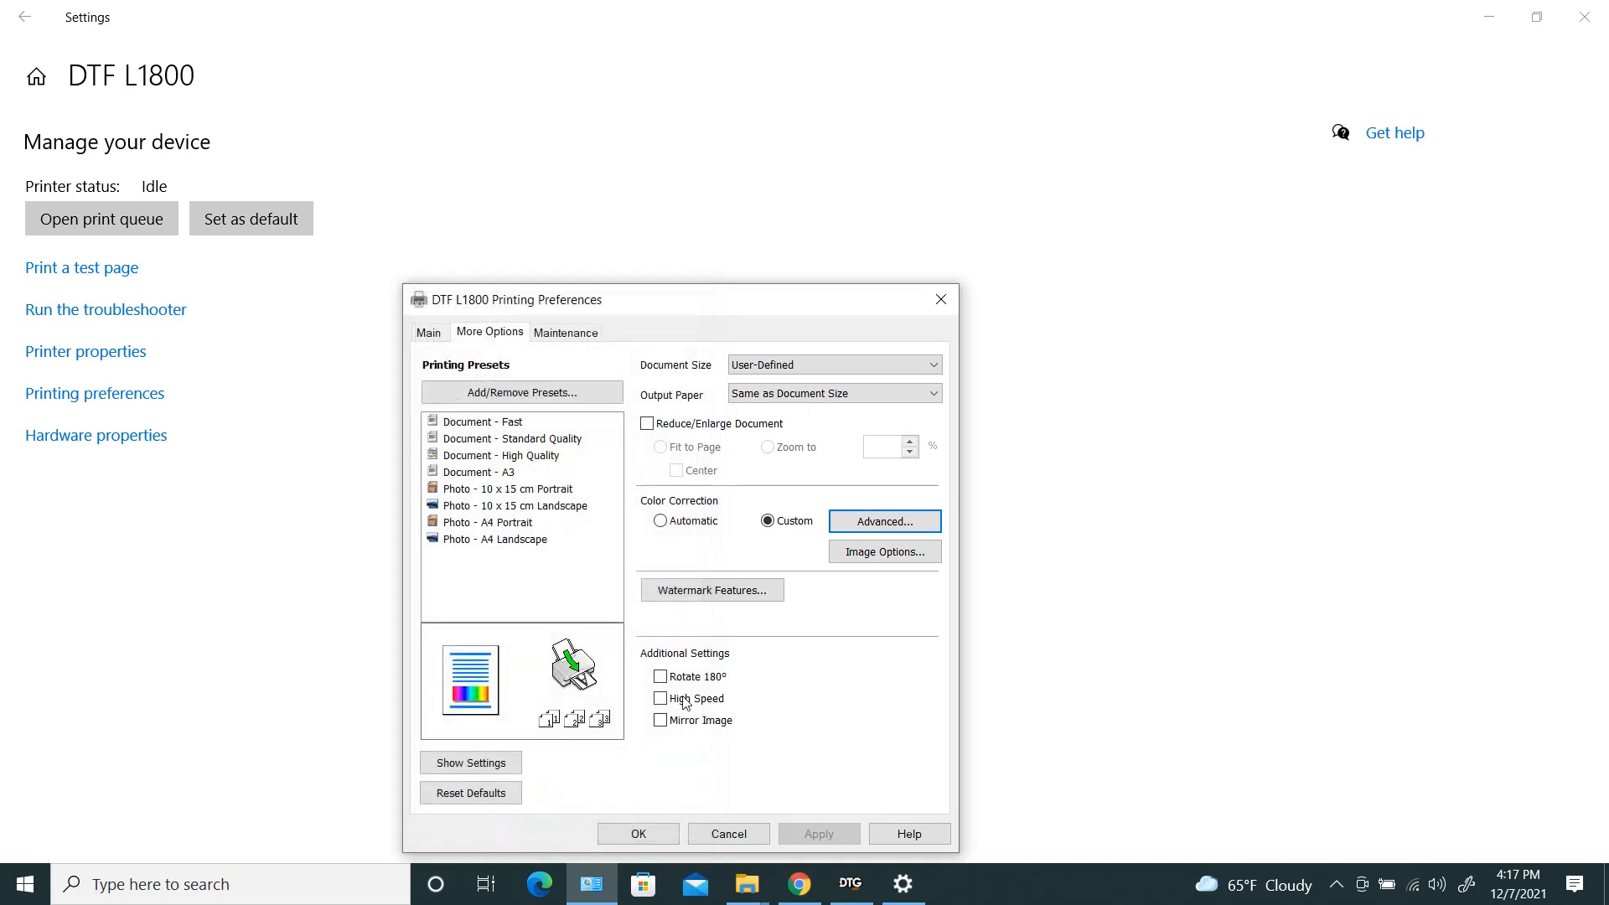
left_click(643, 835)
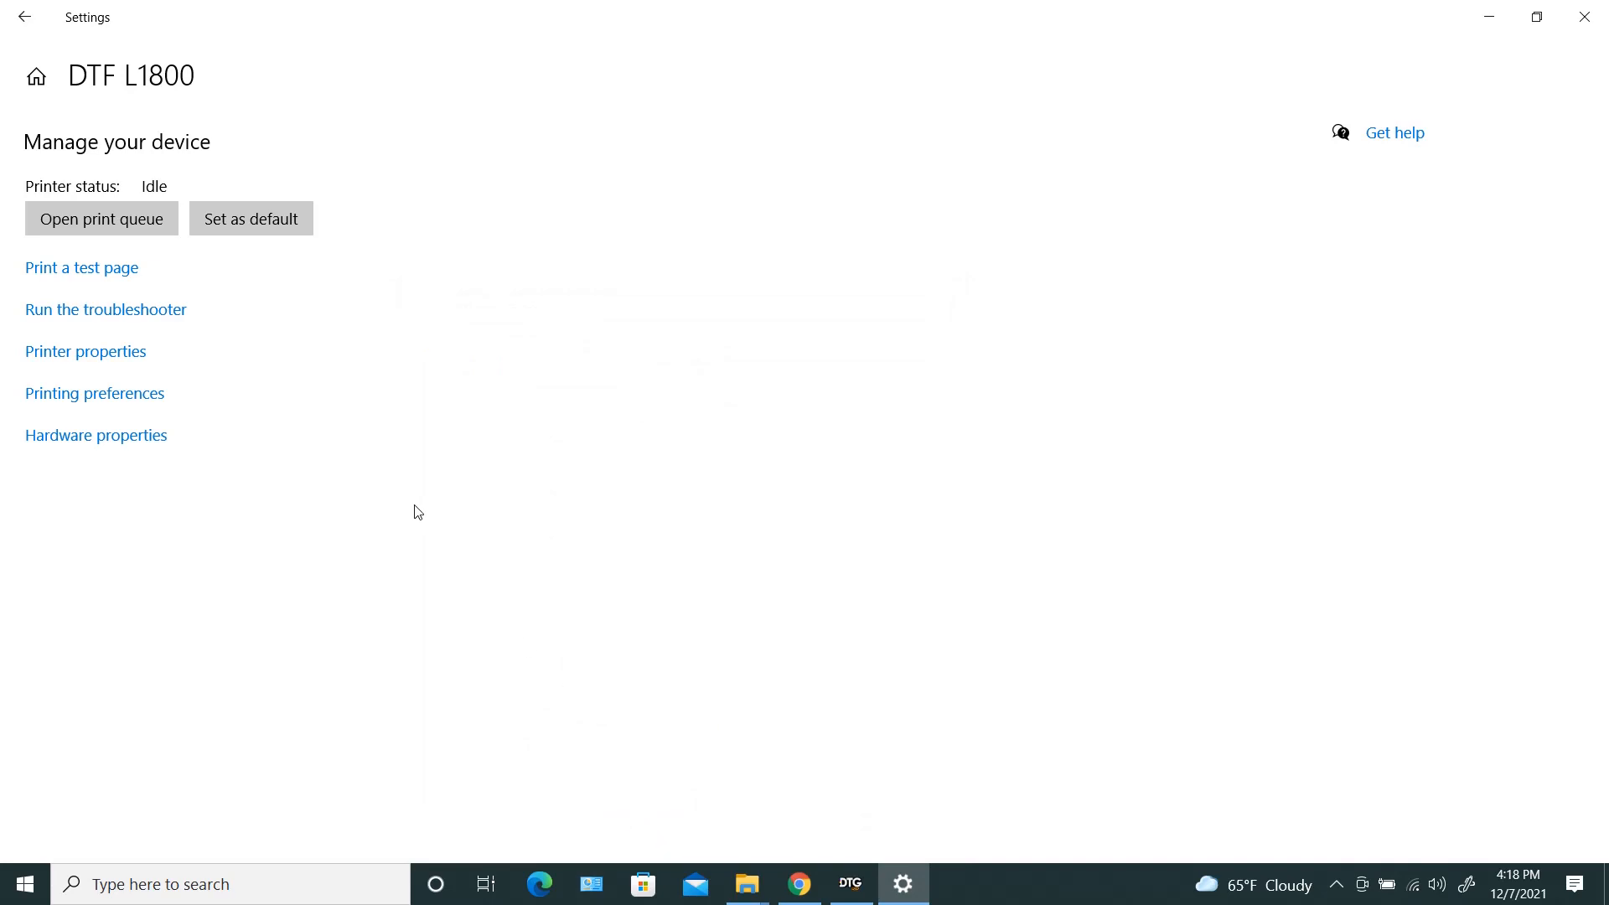
left_click(1569, 30)
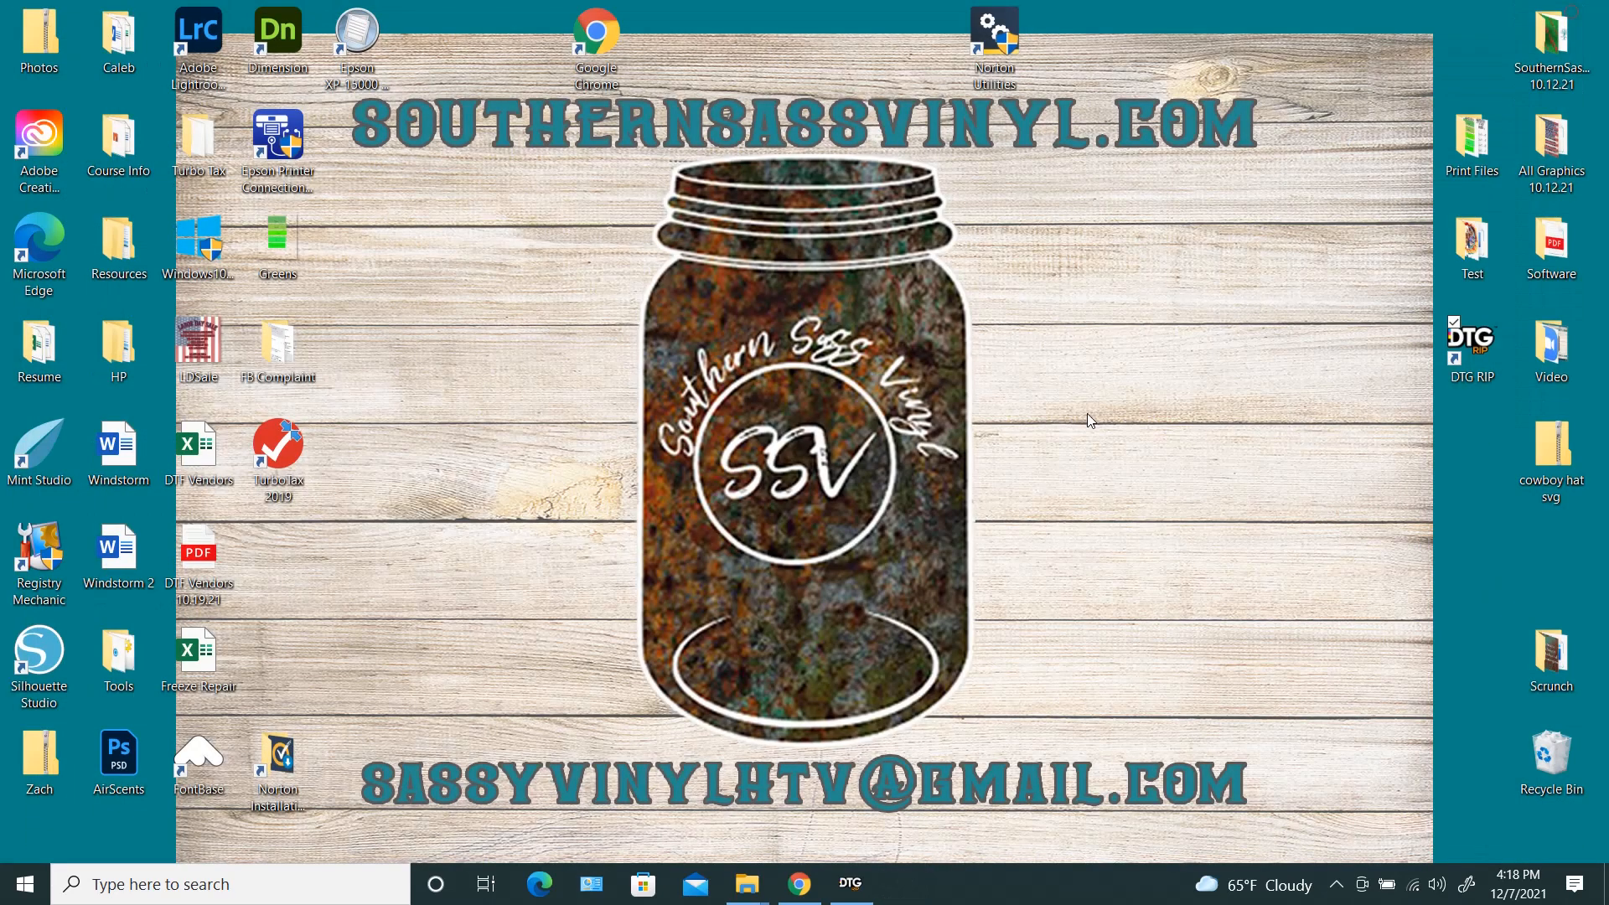